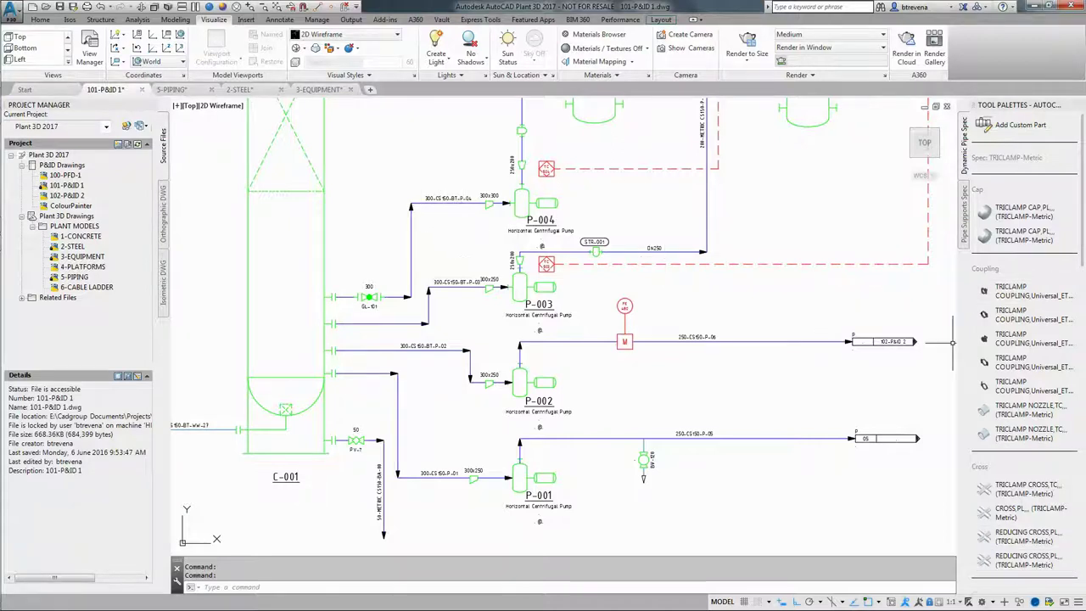
# - Switch the workspace to PID PIP
pyautogui.click(991, 601)
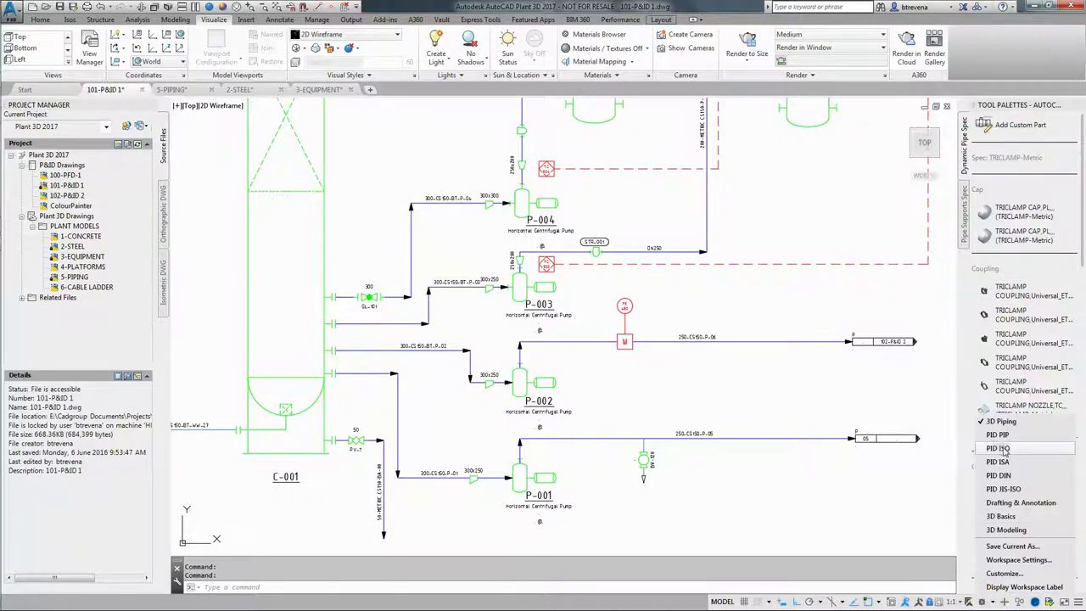
pyautogui.click(997, 434)
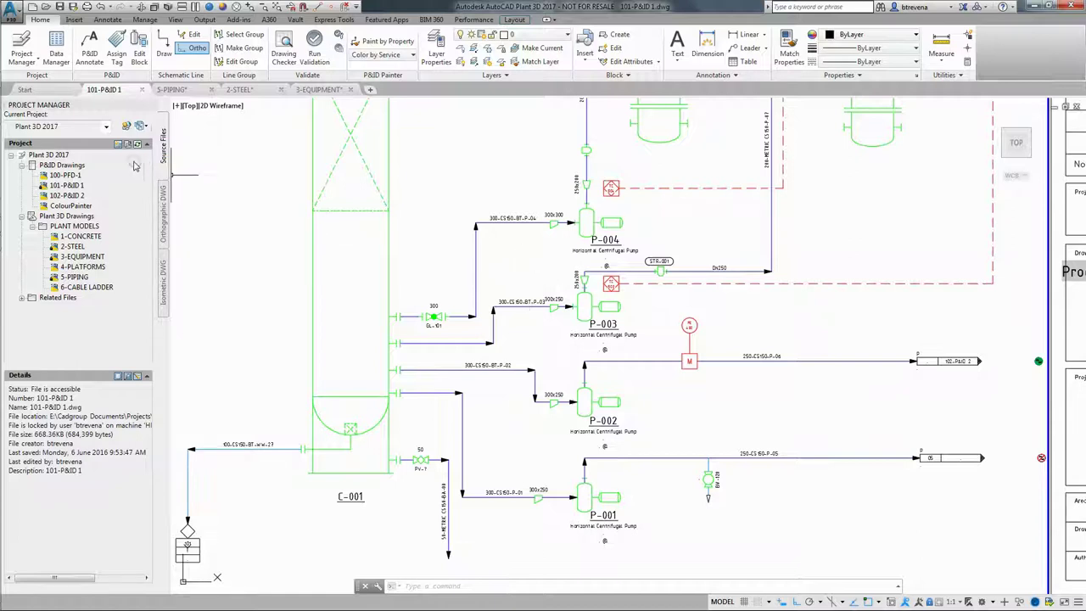
# - Open the P&ID Painter Settings in the Plant 3D 2017 project properties and review the Color by Size and Color by Service styles
pyautogui.click(51, 155)
pyautogui.rightClick(51, 155)
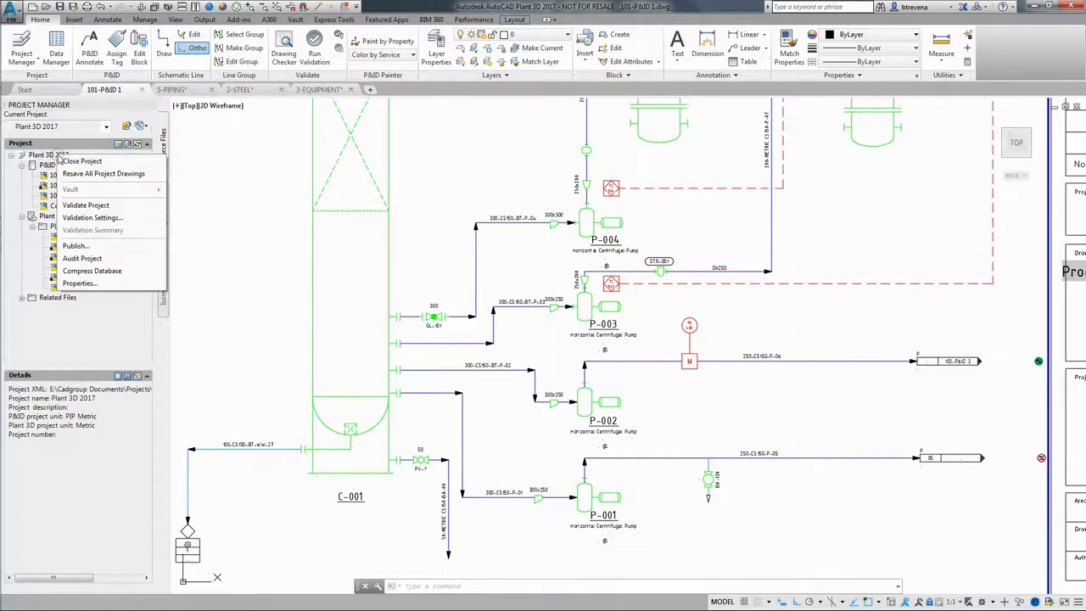
pyautogui.click(85, 287)
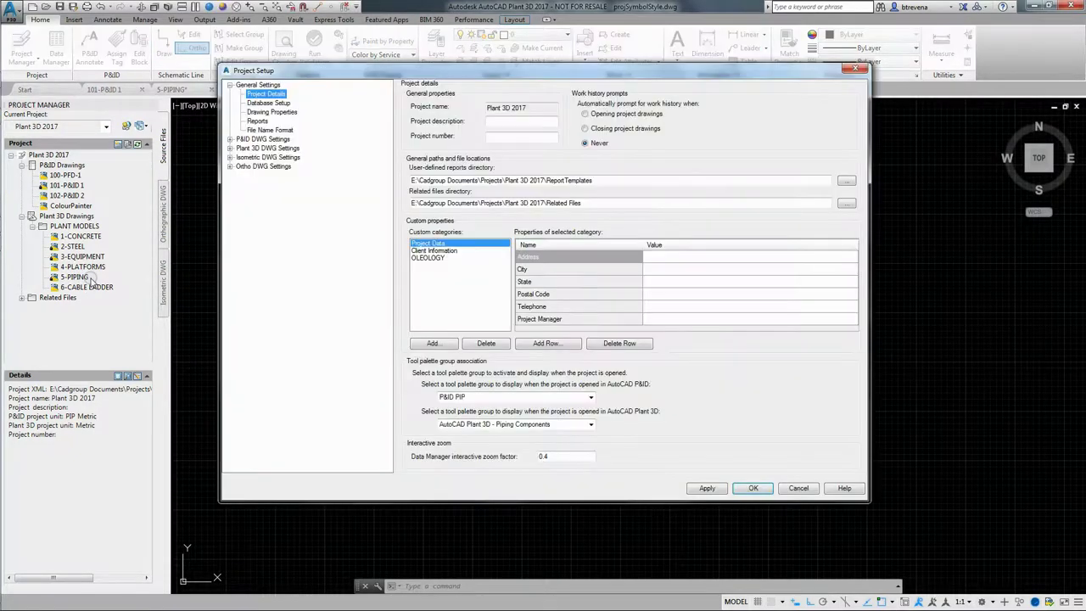
pyautogui.click(230, 139)
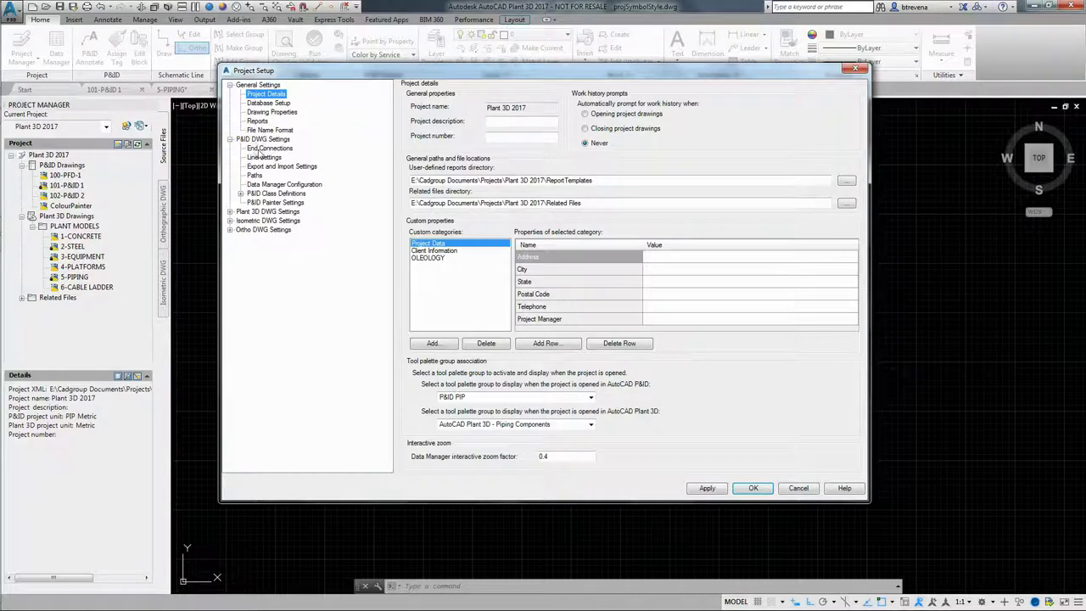
pyautogui.click(275, 201)
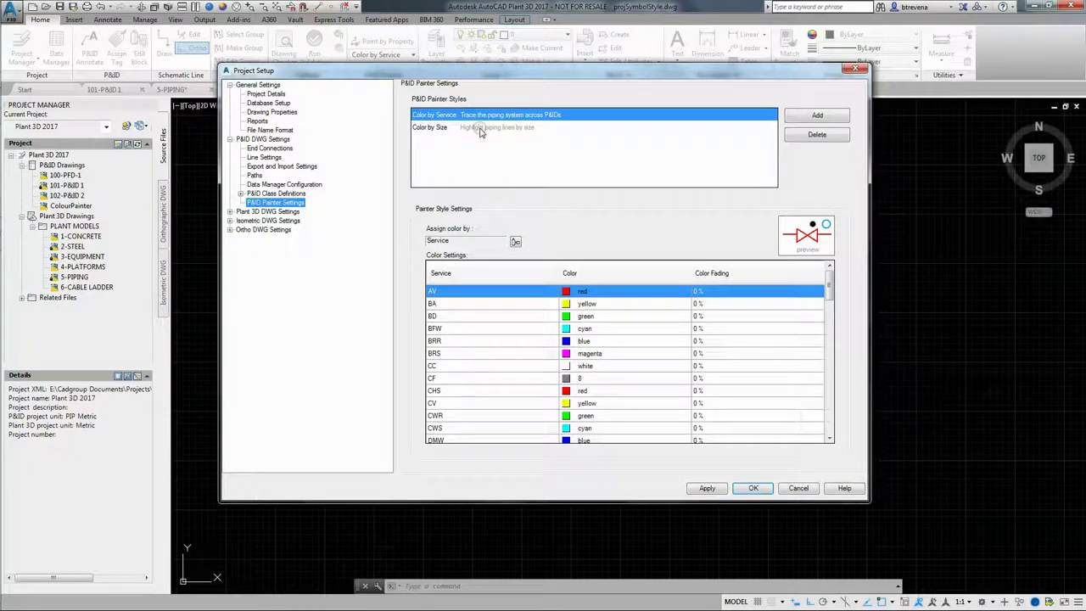
pyautogui.click(434, 129)
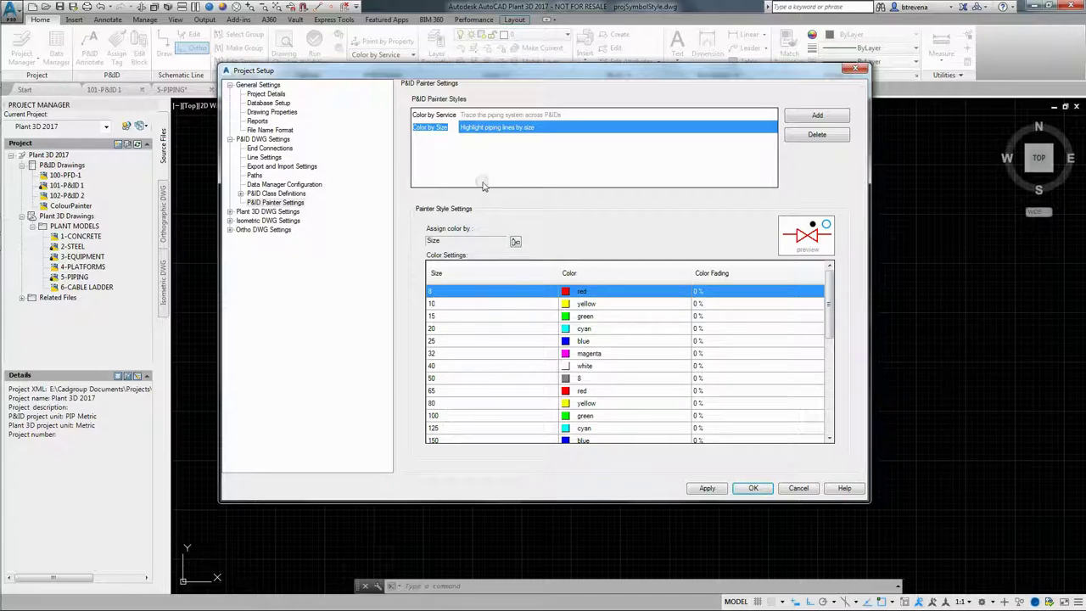
pyautogui.click(437, 115)
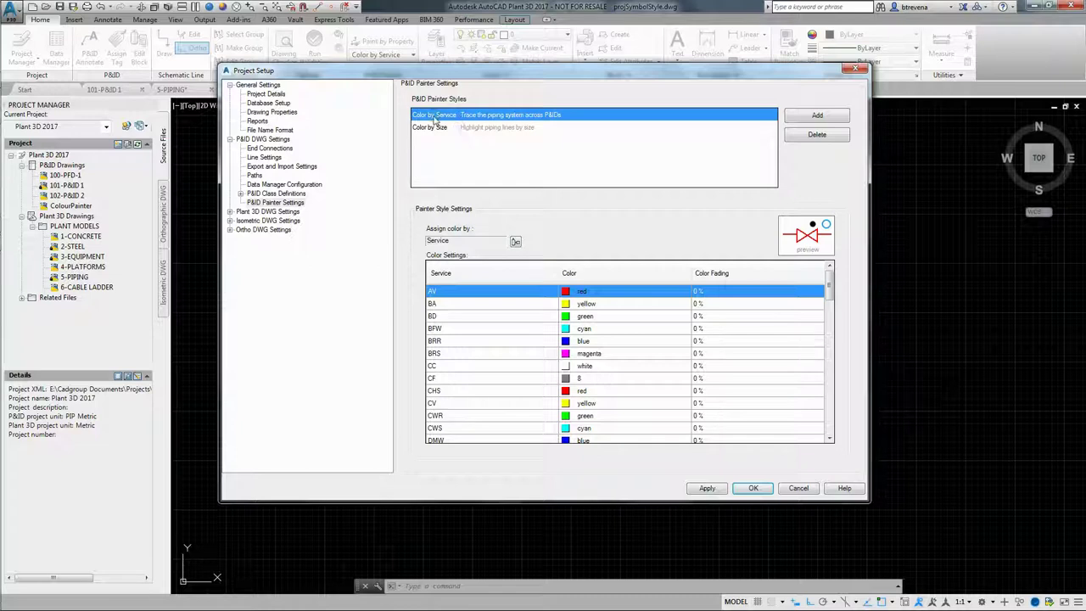
# - Add a new P&ID painter style named Color by Status
pyautogui.click(816, 116)
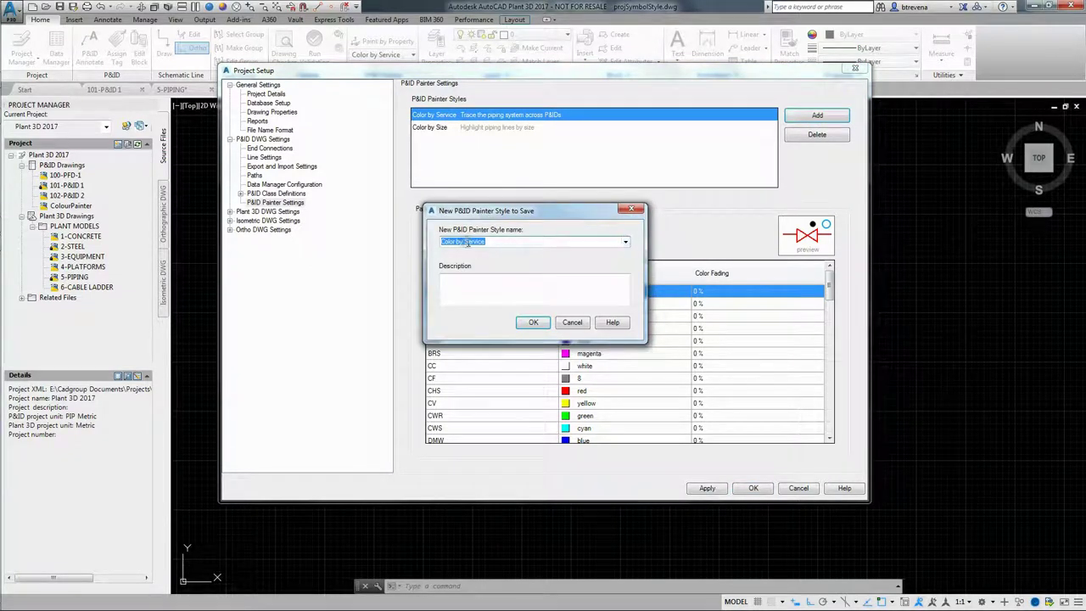
pyautogui.moveTo(463, 242); pyautogui.dragTo(546, 253)
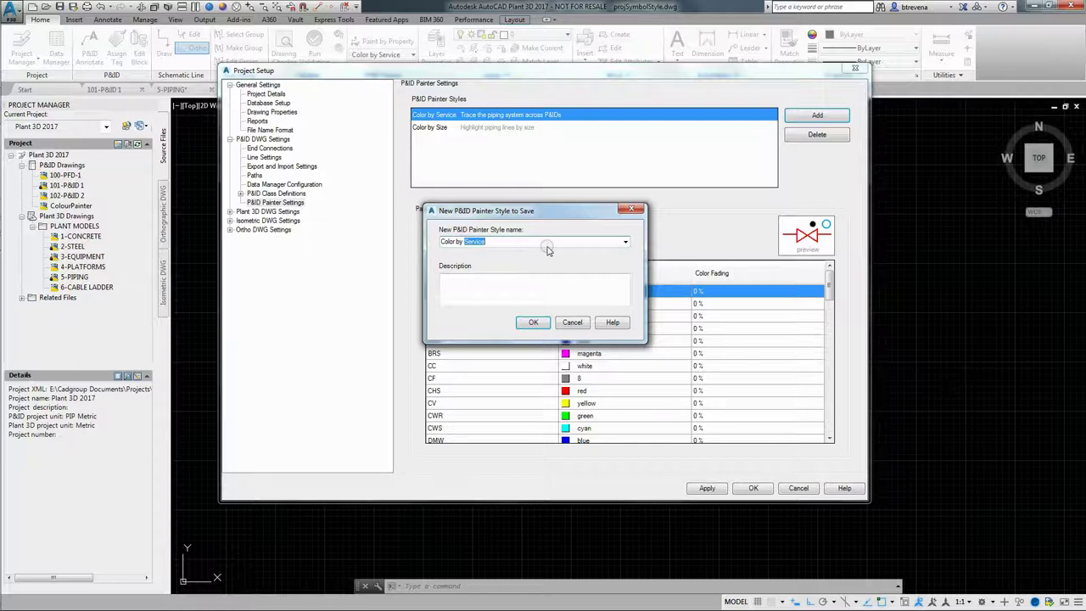
pyautogui.write('S')
pyautogui.click(533, 322)
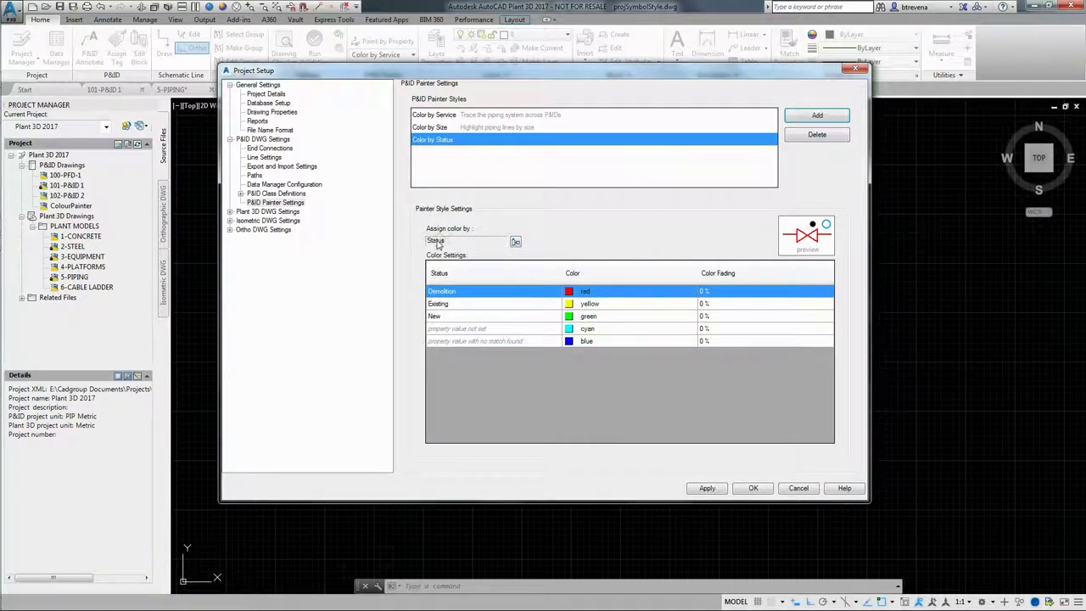
# - Set the color of the Existing status to grey, index color 8, in the Color by Status style
pyautogui.doubleClick(570, 305)
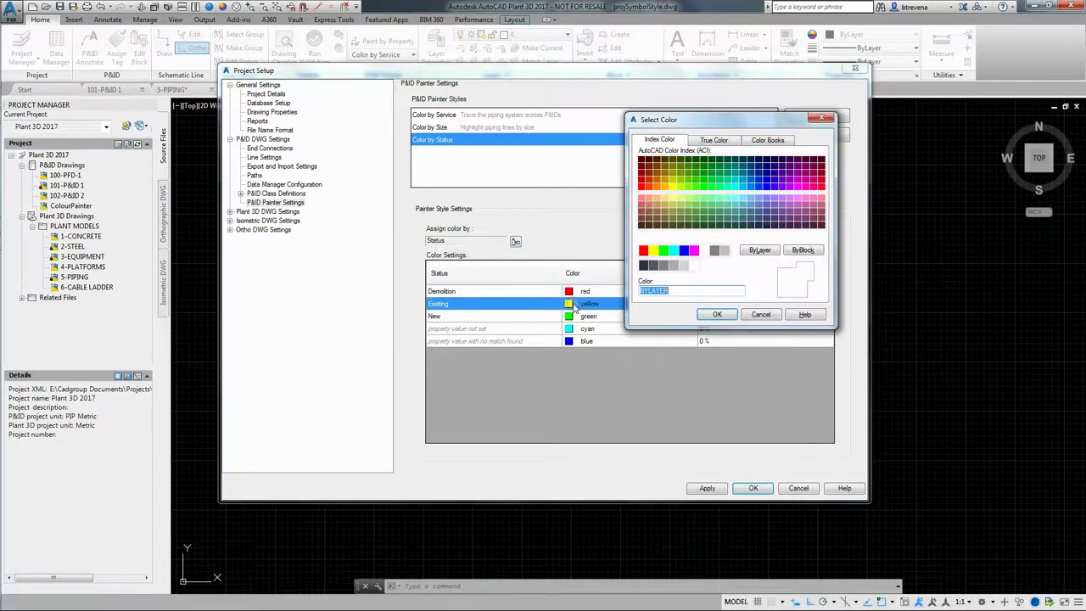
pyautogui.click(724, 251)
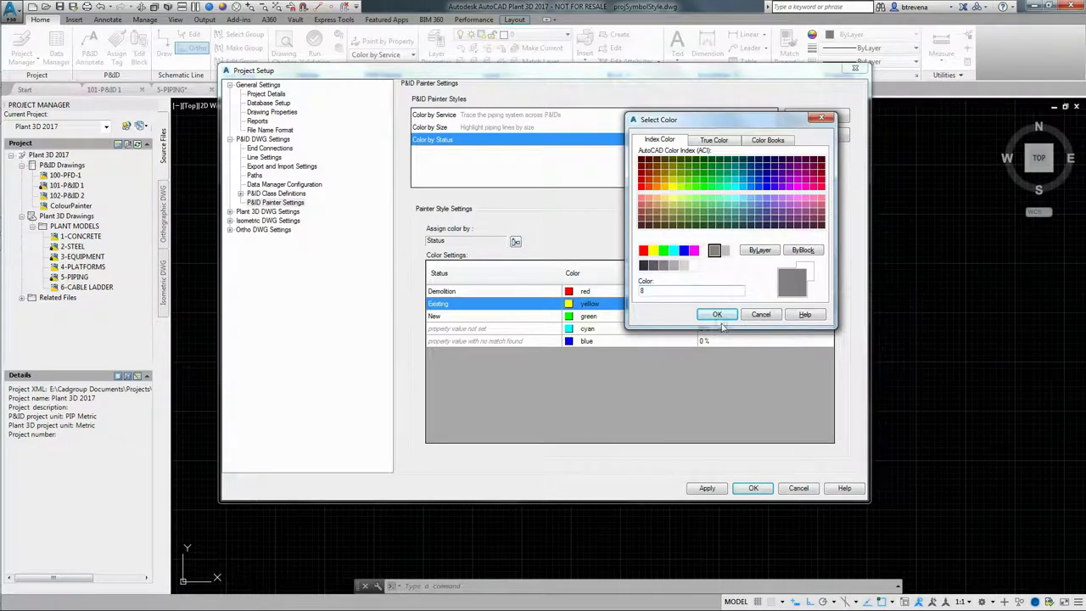
pyautogui.click(717, 314)
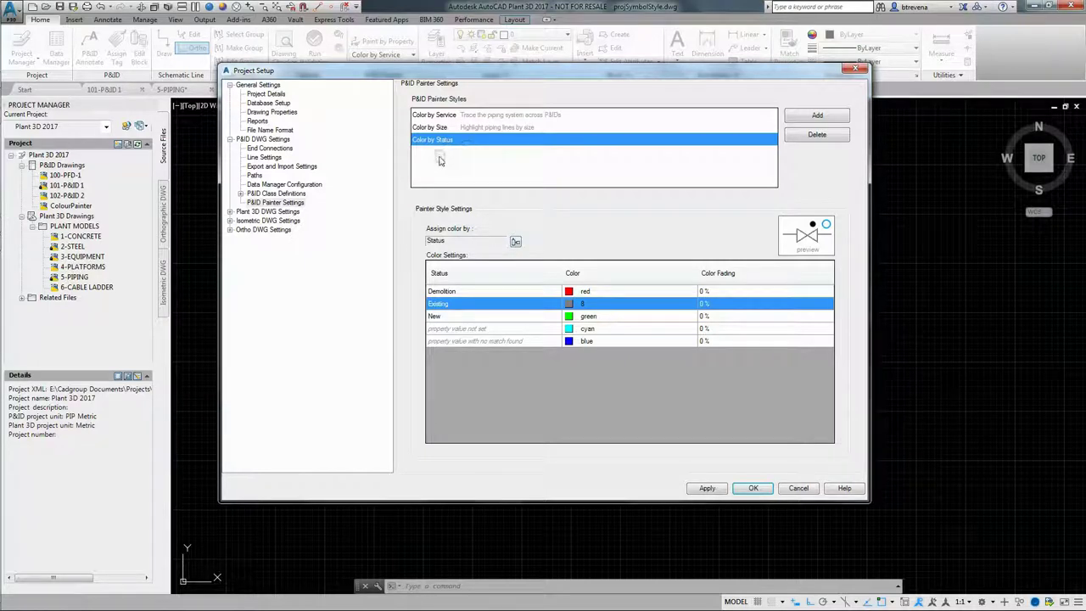
# - Add another P&ID painter style named Color by Type
pyautogui.click(817, 115)
pyautogui.click(627, 243)
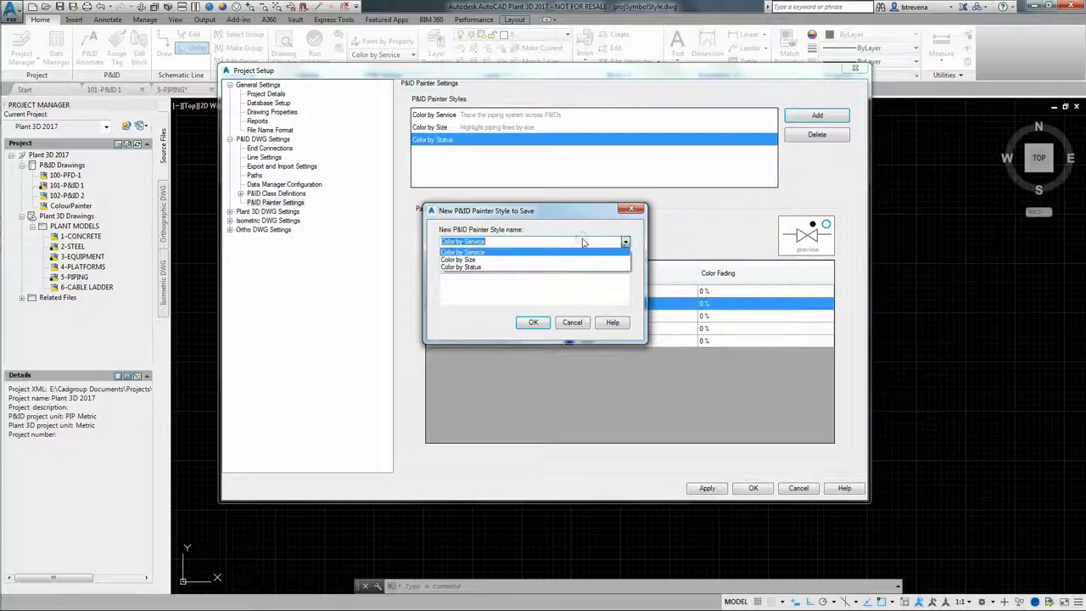
pyautogui.click(514, 243)
pyautogui.doubleClick(465, 241)
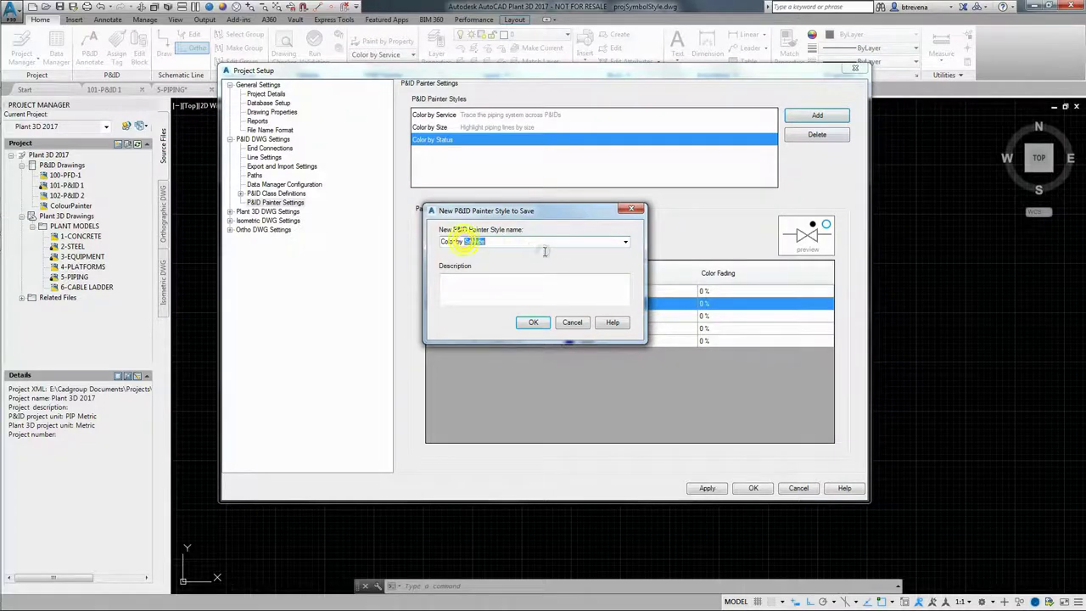
pyautogui.write('Type')
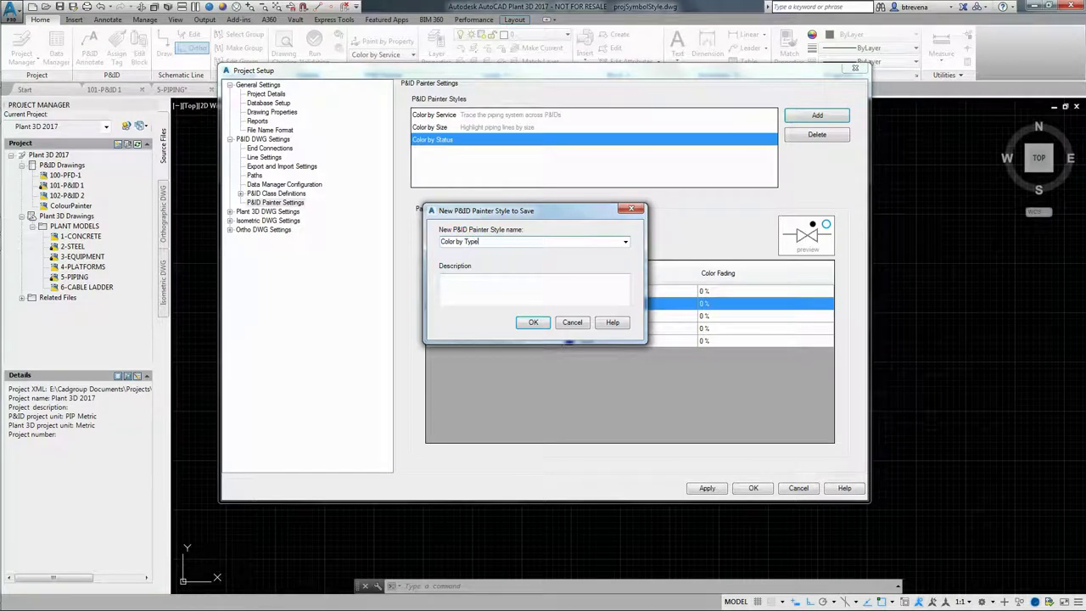
pyautogui.click(533, 322)
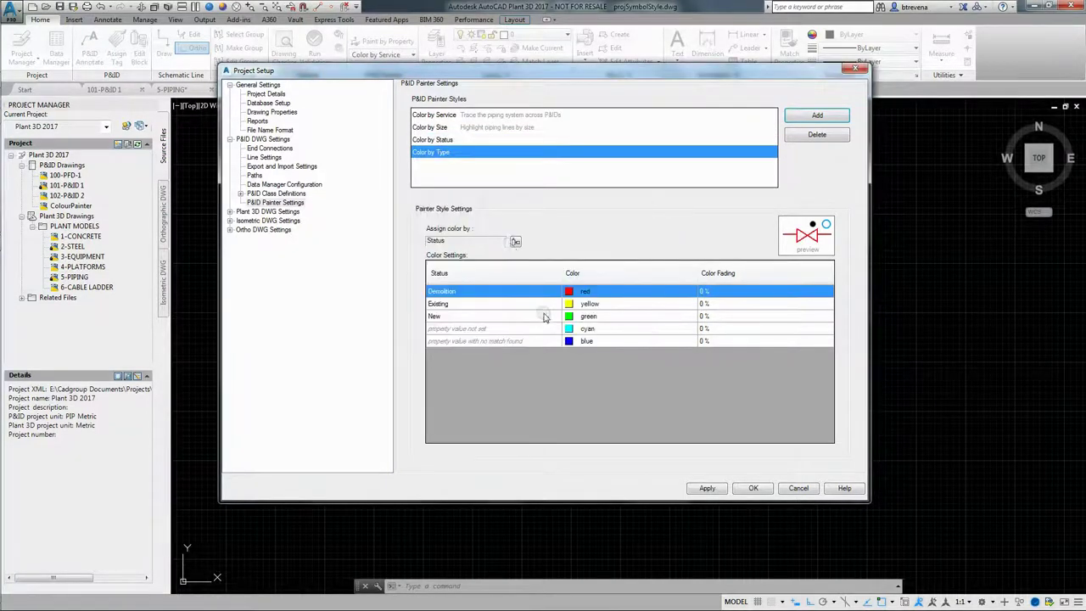
# - Assign the Color by Type style's colors by the Type (Equipment_Types) property and save the project setup changes
pyautogui.click(515, 242)
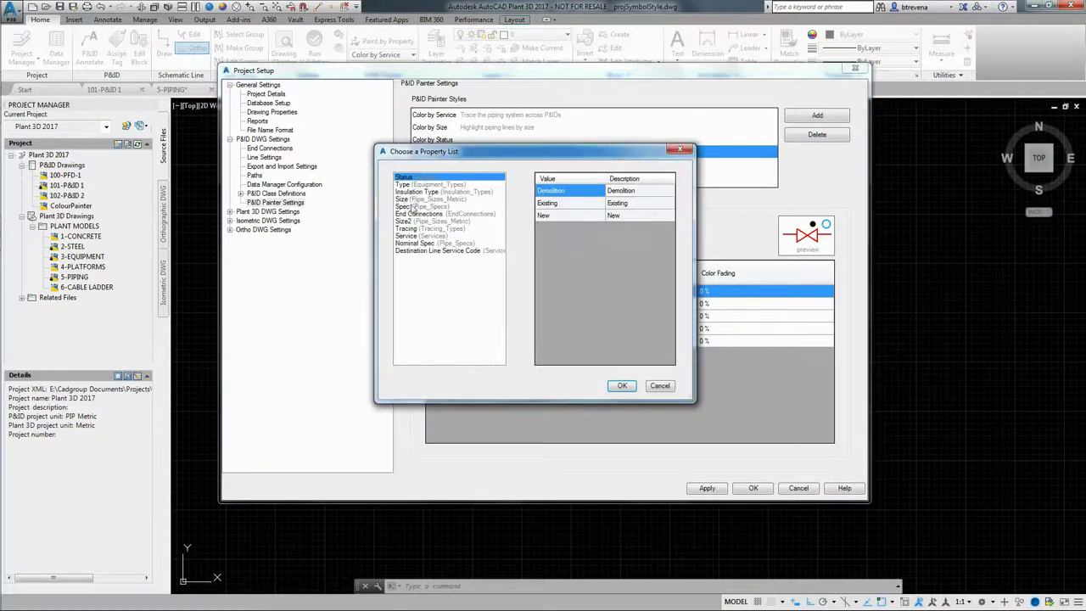
pyautogui.click(412, 184)
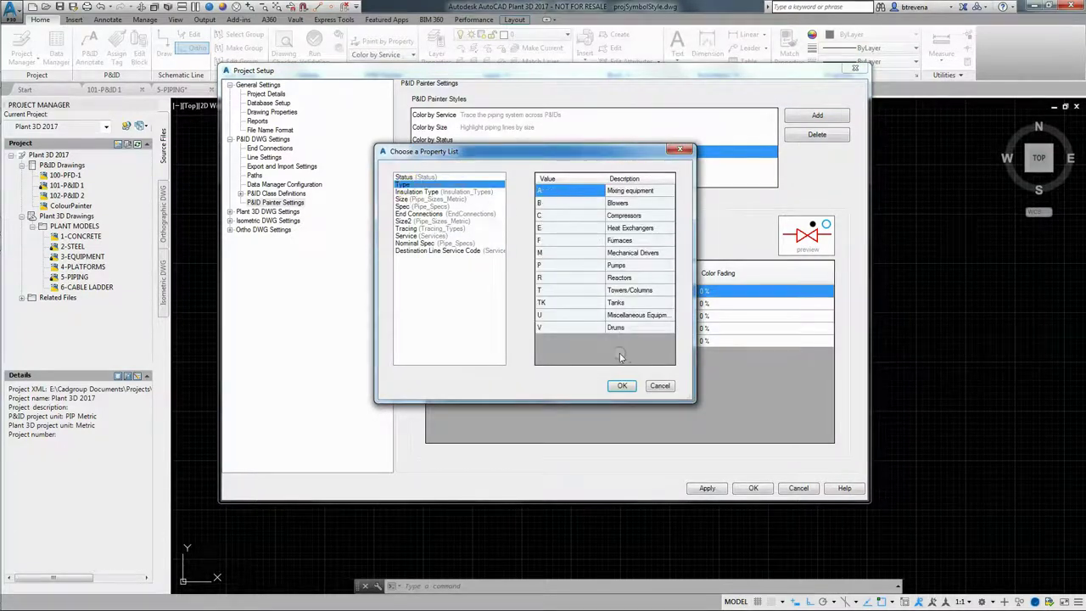
pyautogui.click(622, 385)
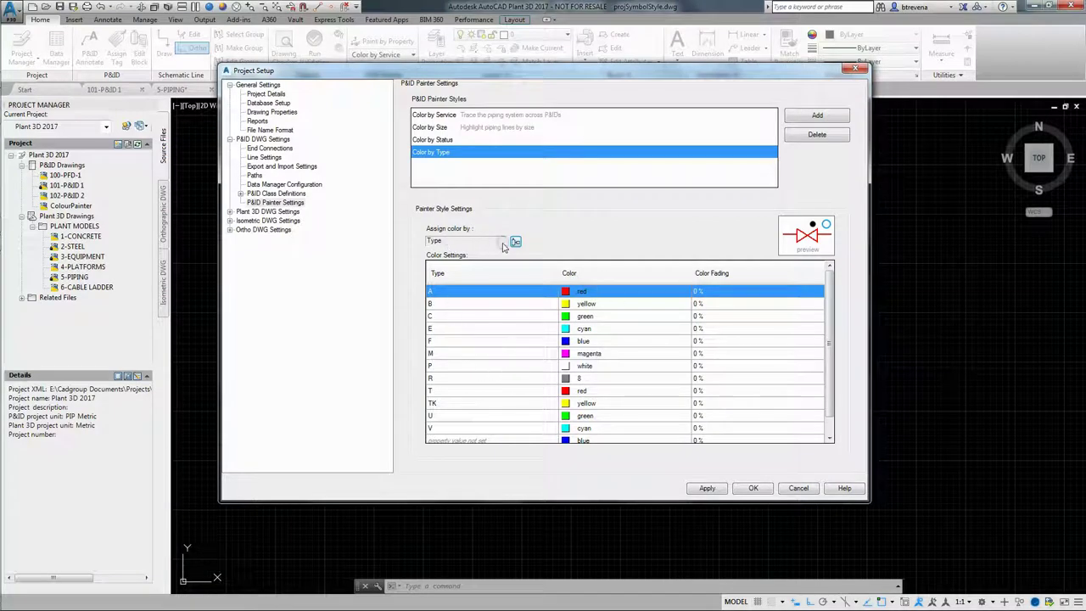
pyautogui.click(706, 489)
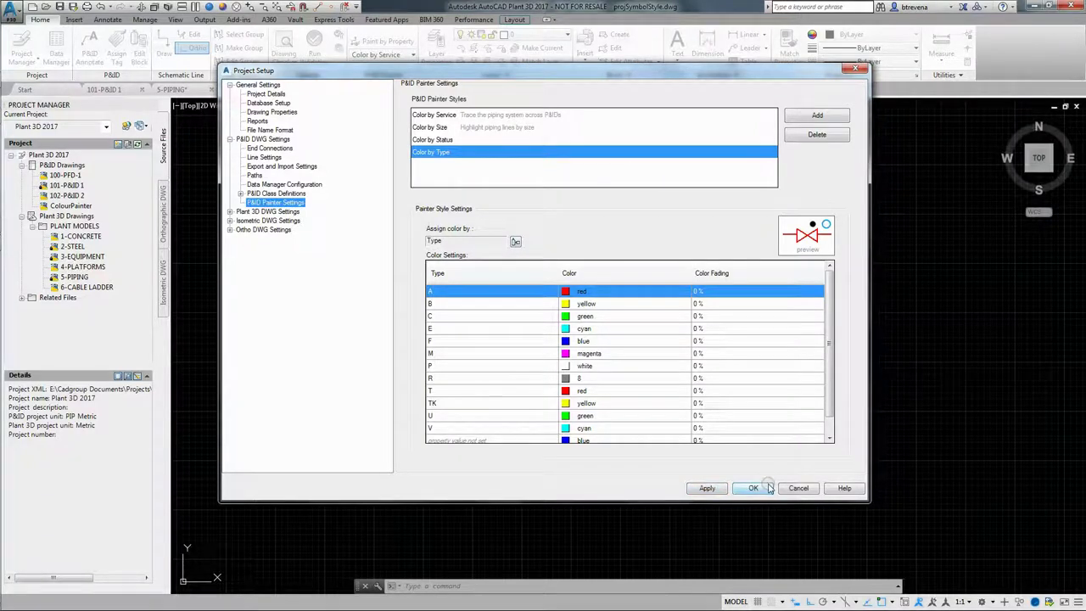
pyautogui.click(753, 490)
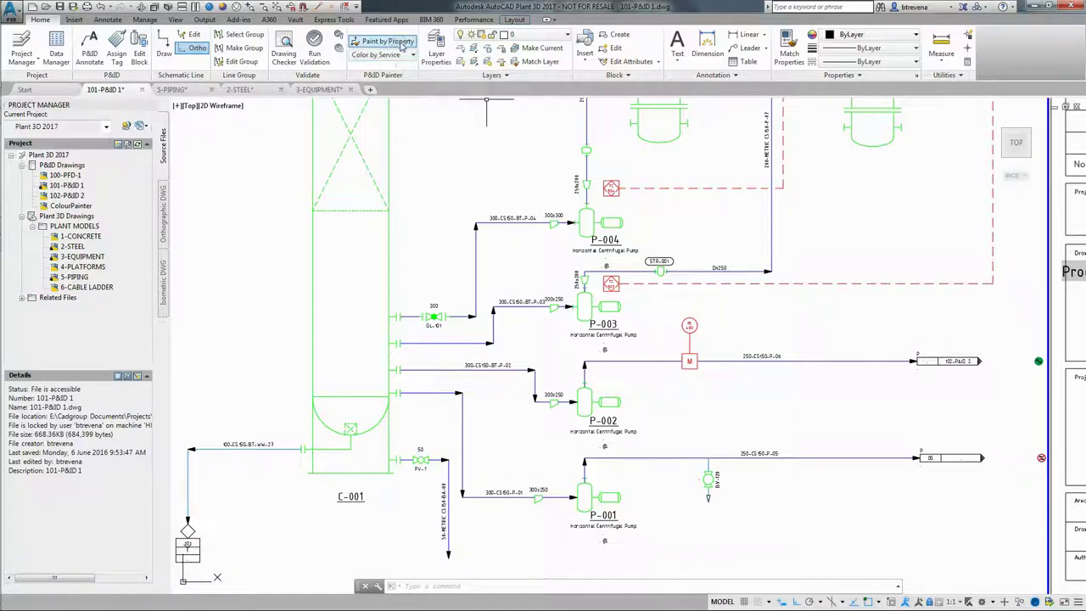
# - Turn on Paint by Property for the P&ID drawing and apply the Color by Status painter style
pyautogui.click(383, 40)
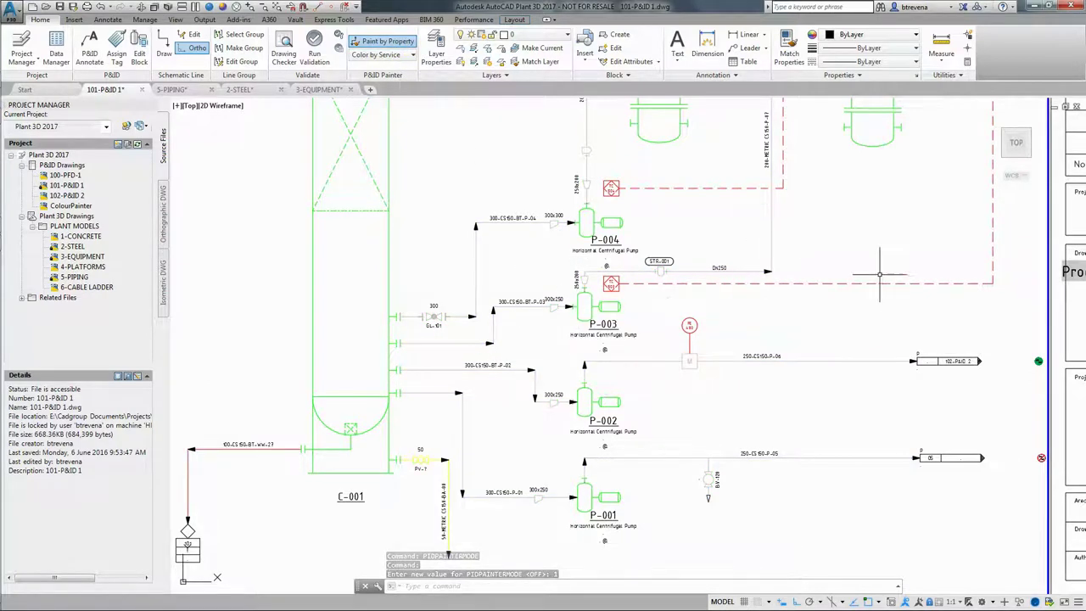
pyautogui.moveTo(516, 307)
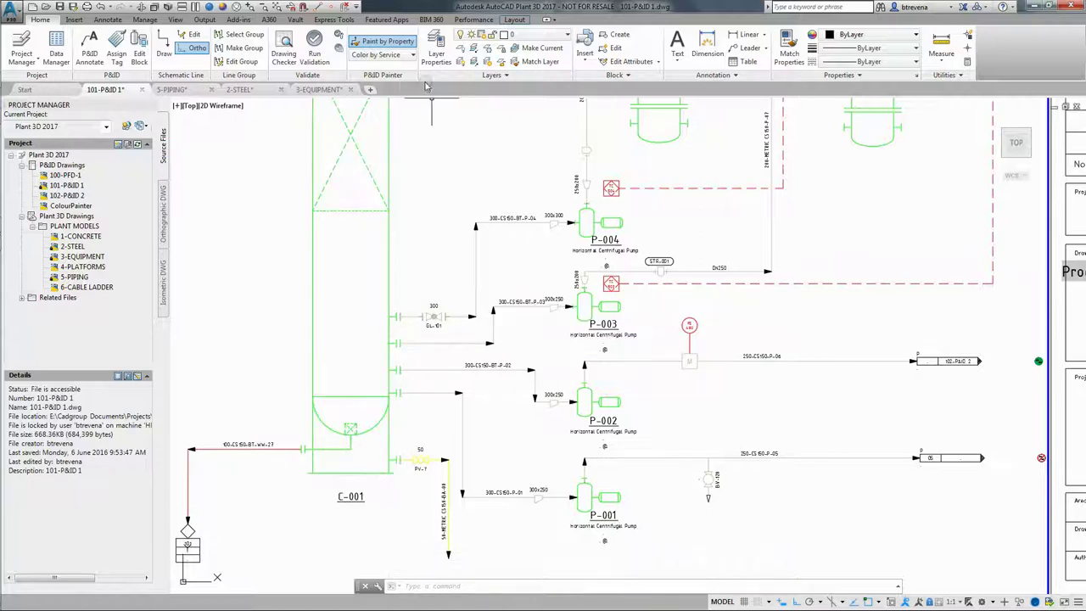
pyautogui.click(412, 55)
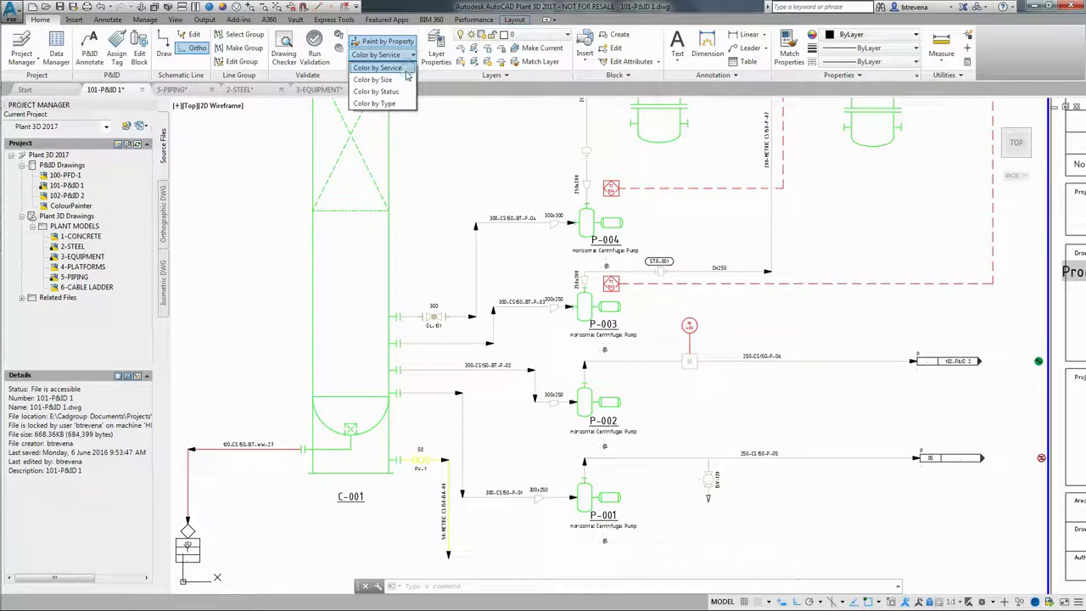
pyautogui.click(392, 91)
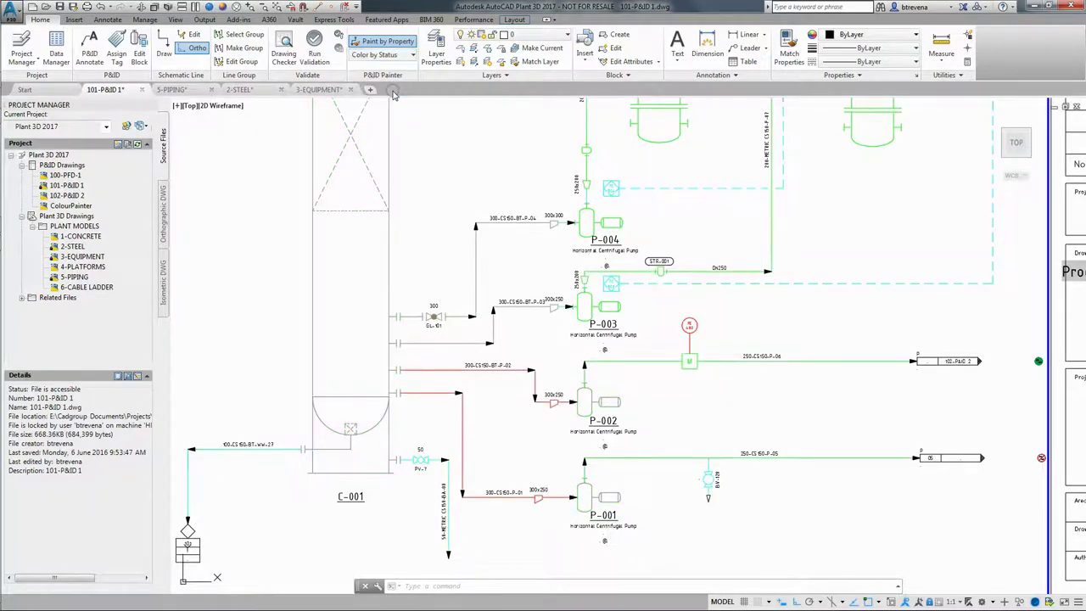
# - Examine the Status property of pipe lines 300-CS150-BT-P-03 and 300-CS150-BT-P-02, moving the properties window clear of the lines
pyautogui.click(507, 306)
pyautogui.rightClick(523, 307)
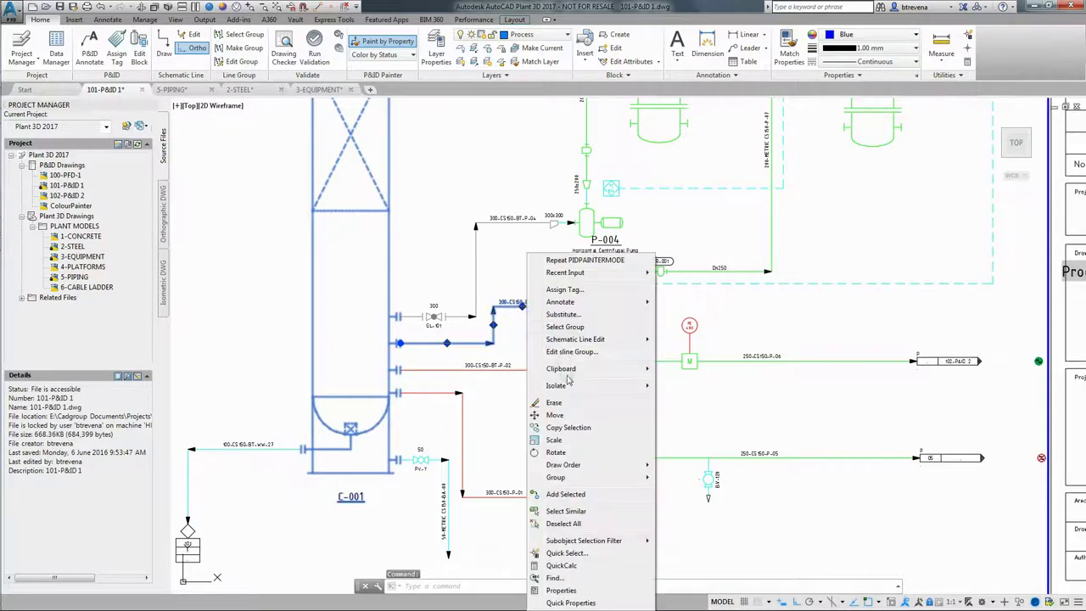
pyautogui.moveTo(574, 371)
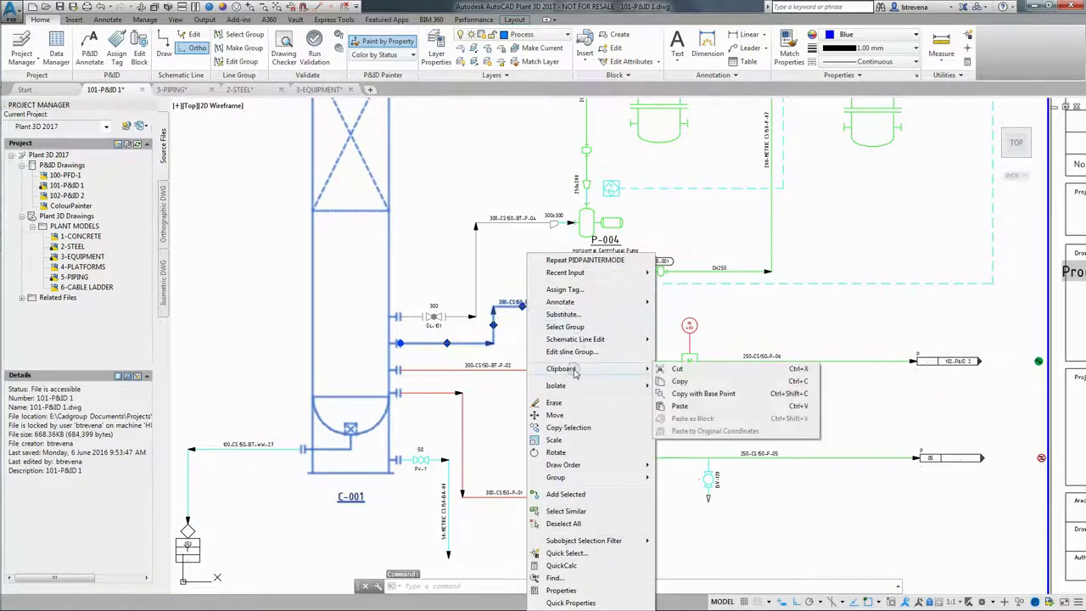
pyautogui.click(560, 589)
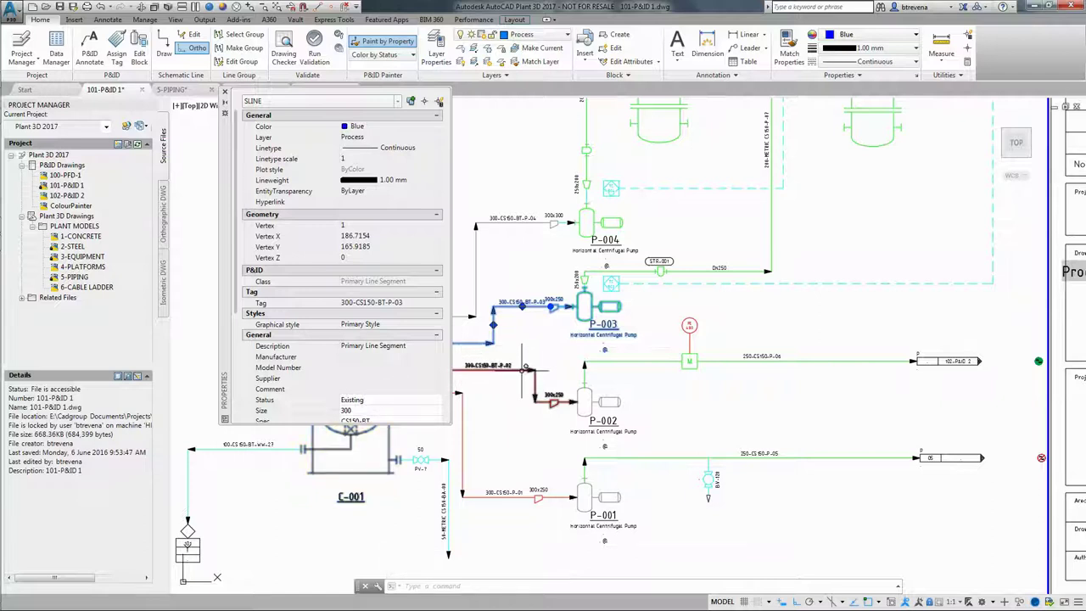
pyautogui.press('Escape')
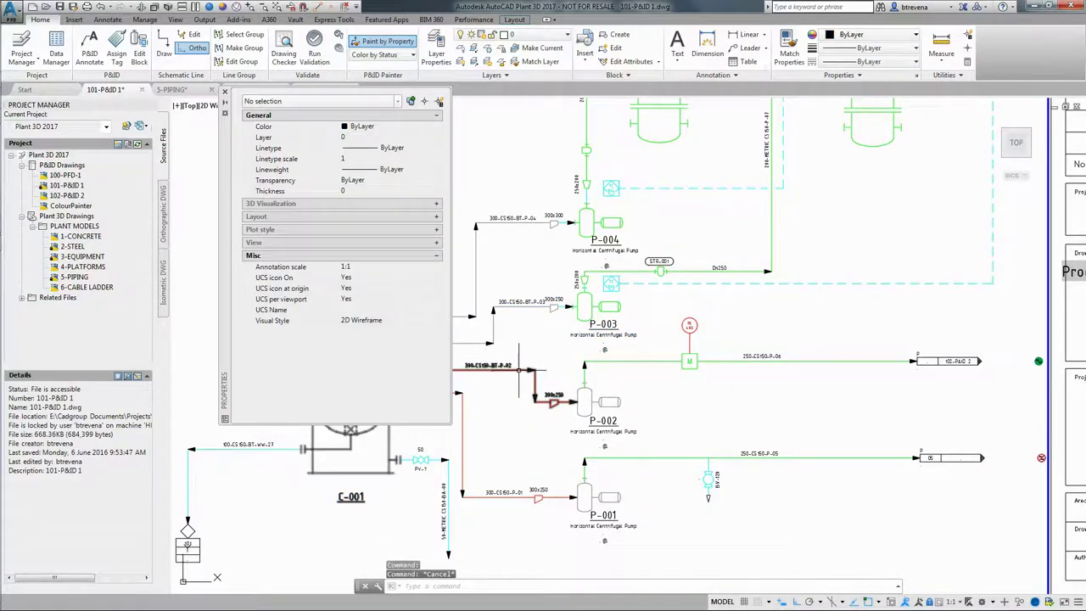
pyautogui.click(519, 369)
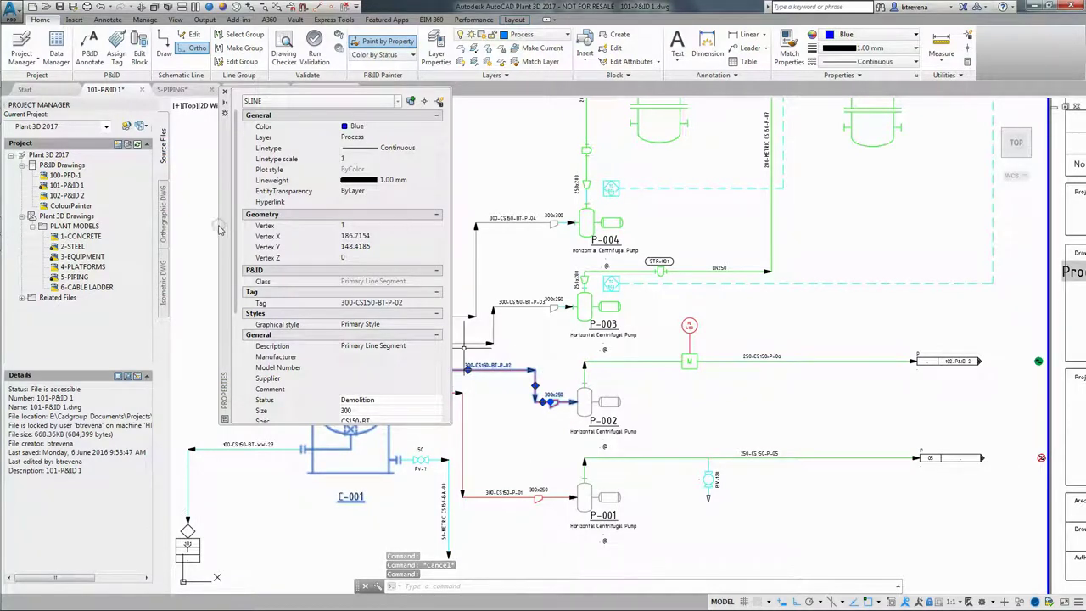
pyautogui.moveTo(219, 239); pyautogui.dragTo(144, 328)
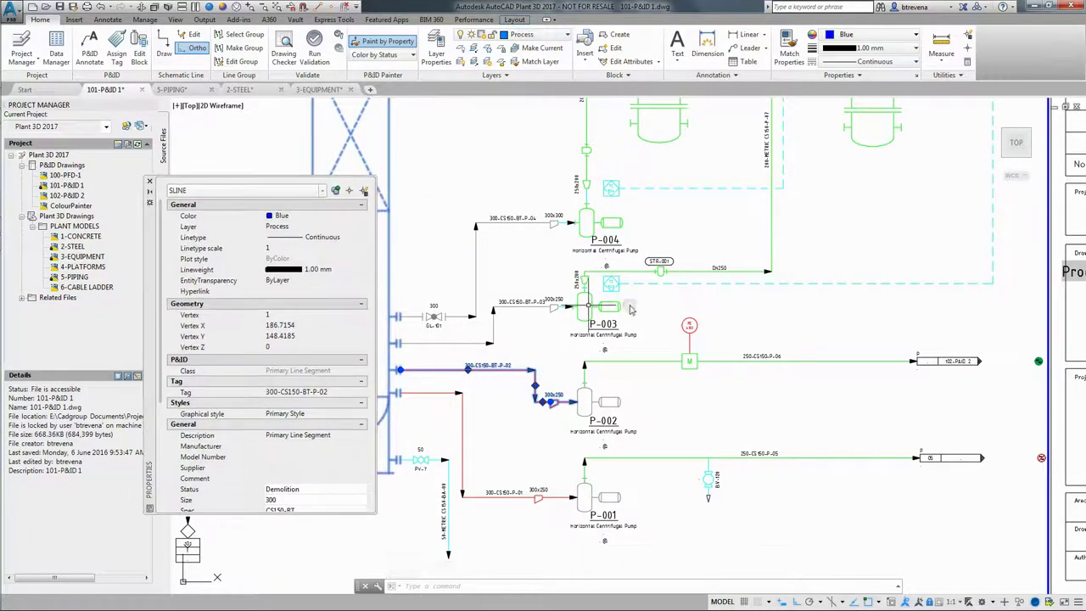
pyautogui.press('Escape')
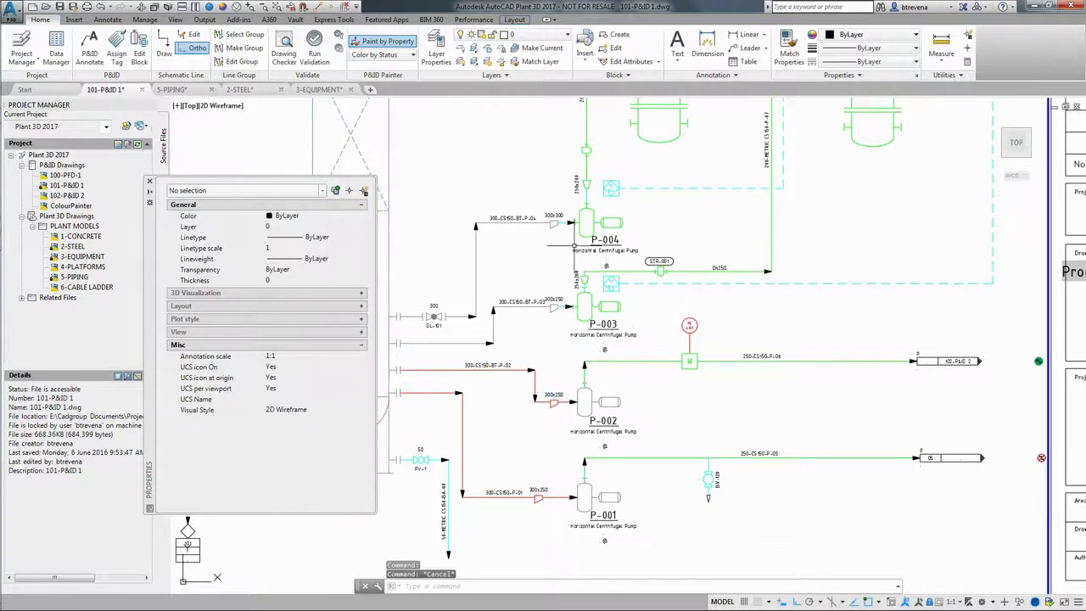
# - Try the Color by Type painter style on the P&ID drawing, returning to the Color by Status style
pyautogui.click(411, 55)
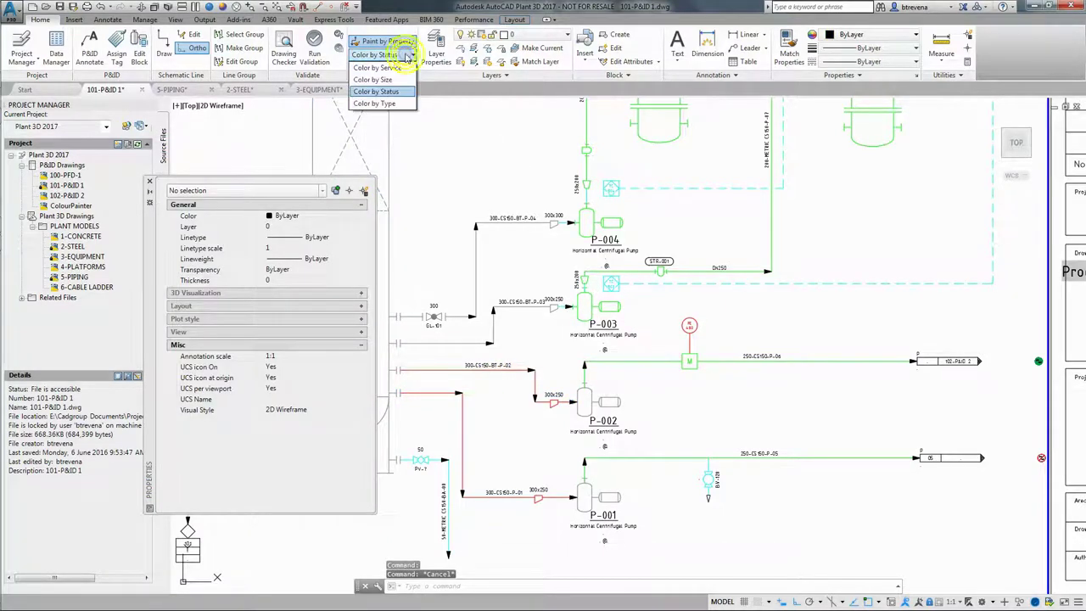
pyautogui.click(393, 108)
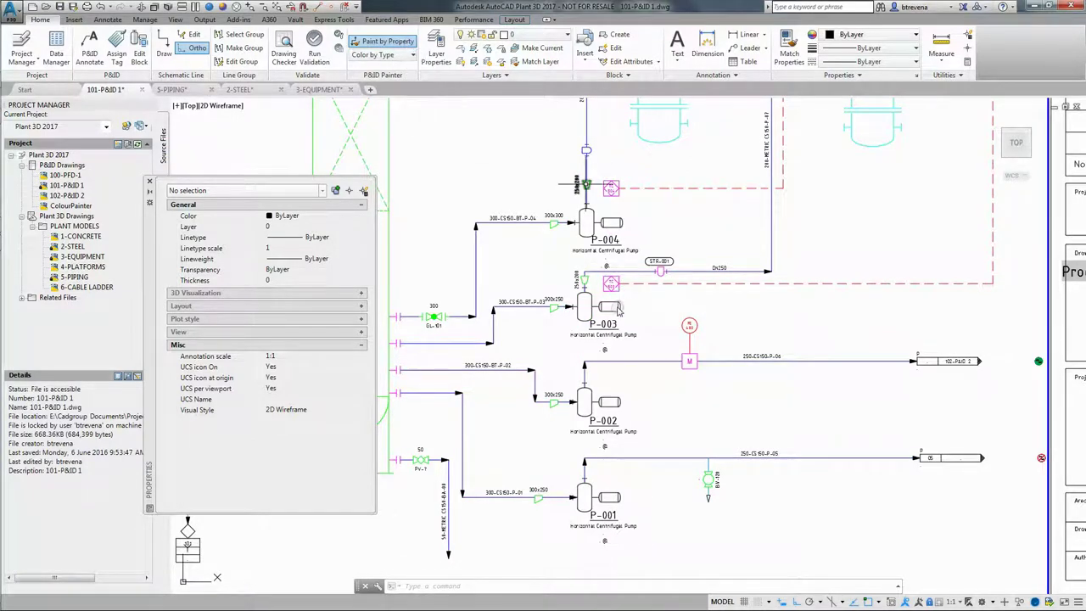
pyautogui.press('Escape')
pyautogui.press('Escape')
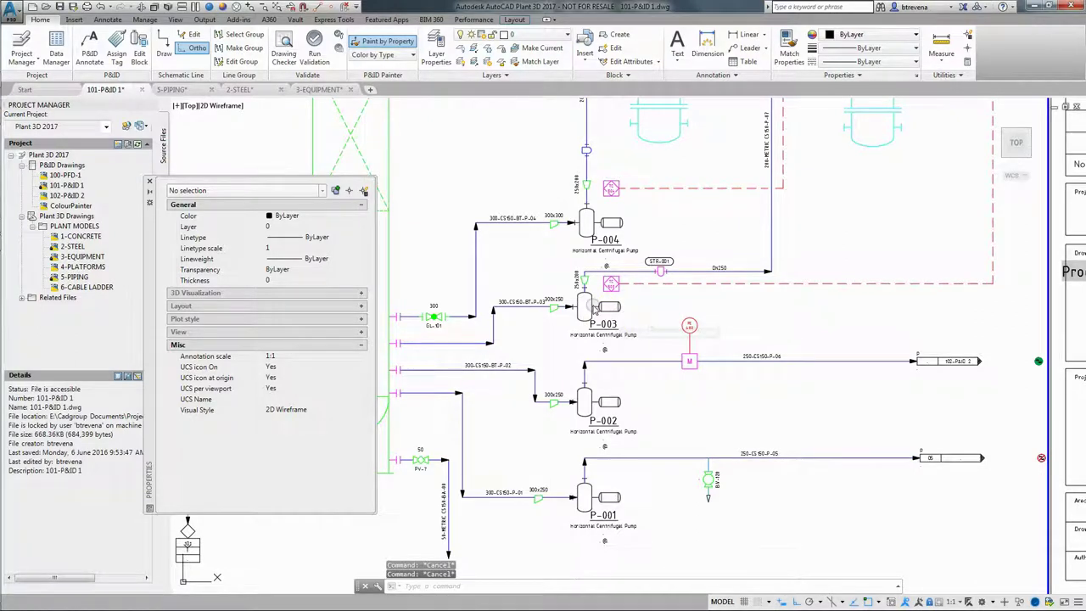
pyautogui.click(409, 55)
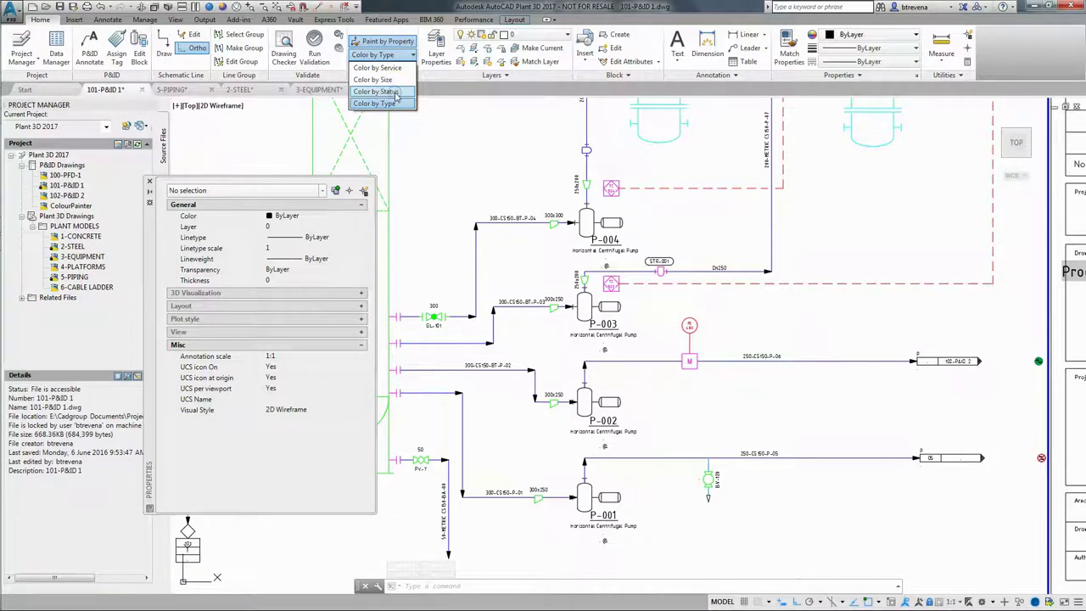
pyautogui.click(395, 93)
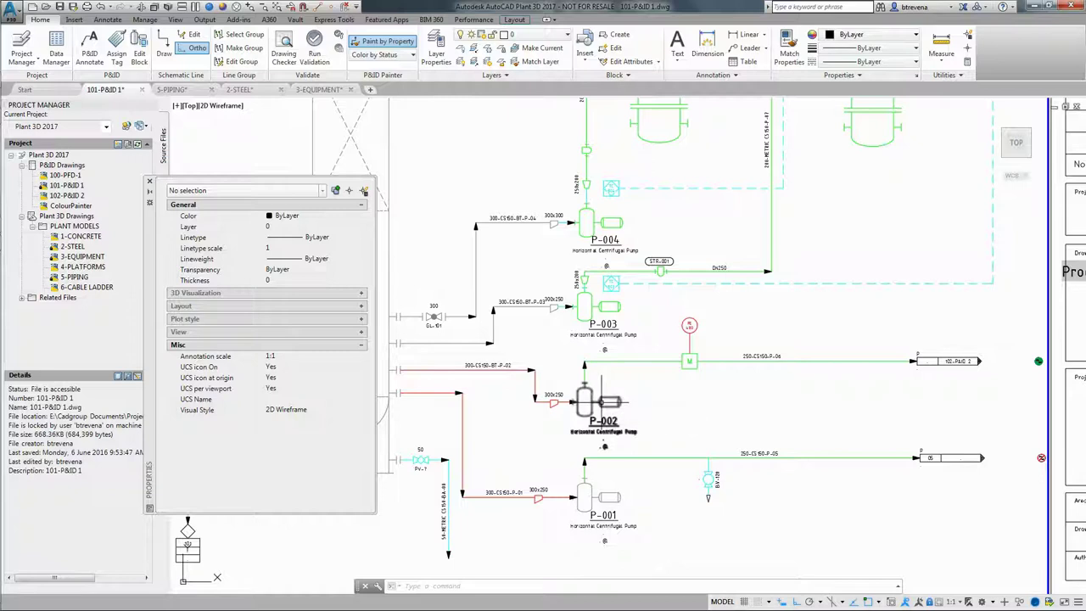
# - Examine the Status property of pumps P-002 and P-003 and close the properties window
pyautogui.click(607, 401)
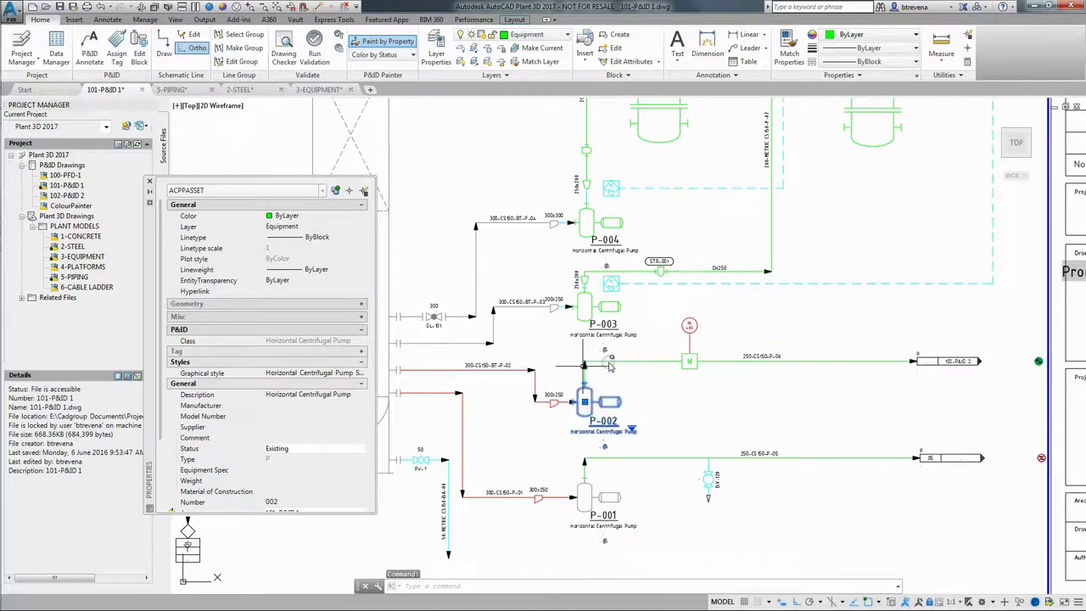
pyautogui.press('Escape')
pyautogui.press('Escape')
pyautogui.click(582, 316)
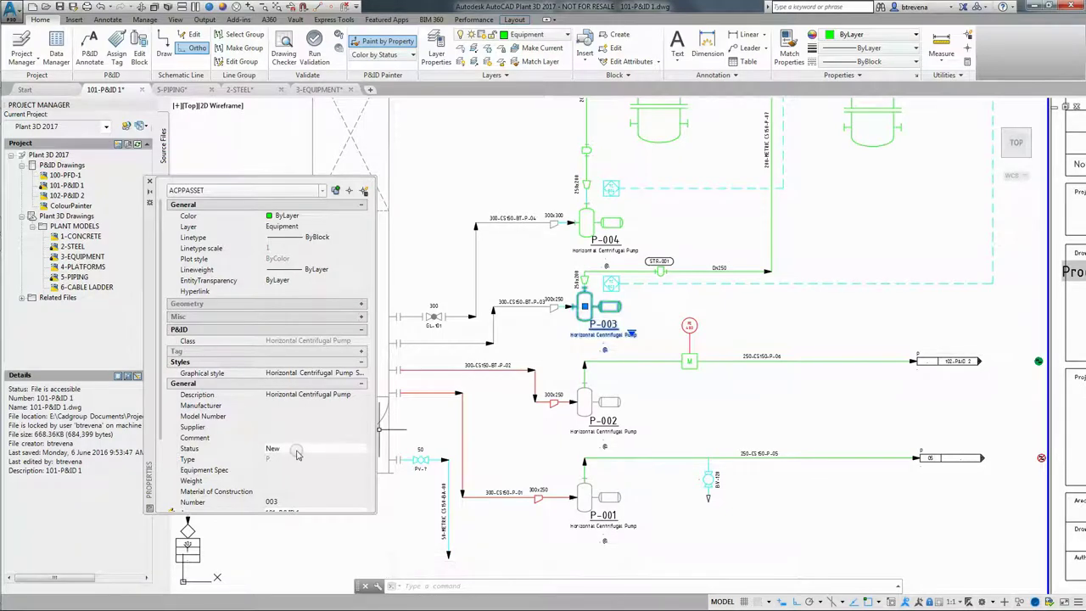
pyautogui.press('Escape')
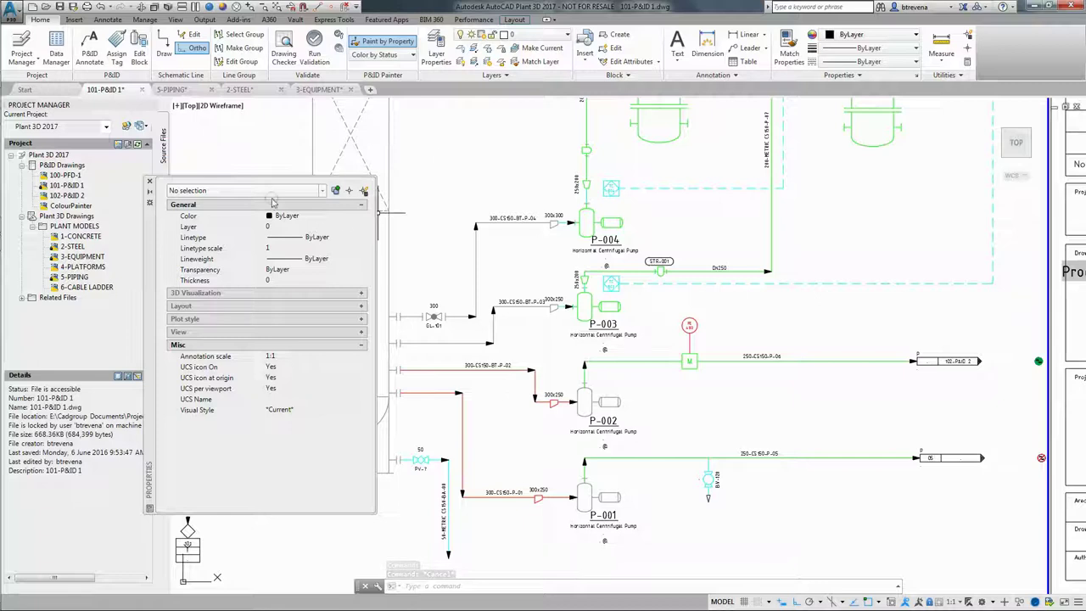
pyautogui.click(149, 182)
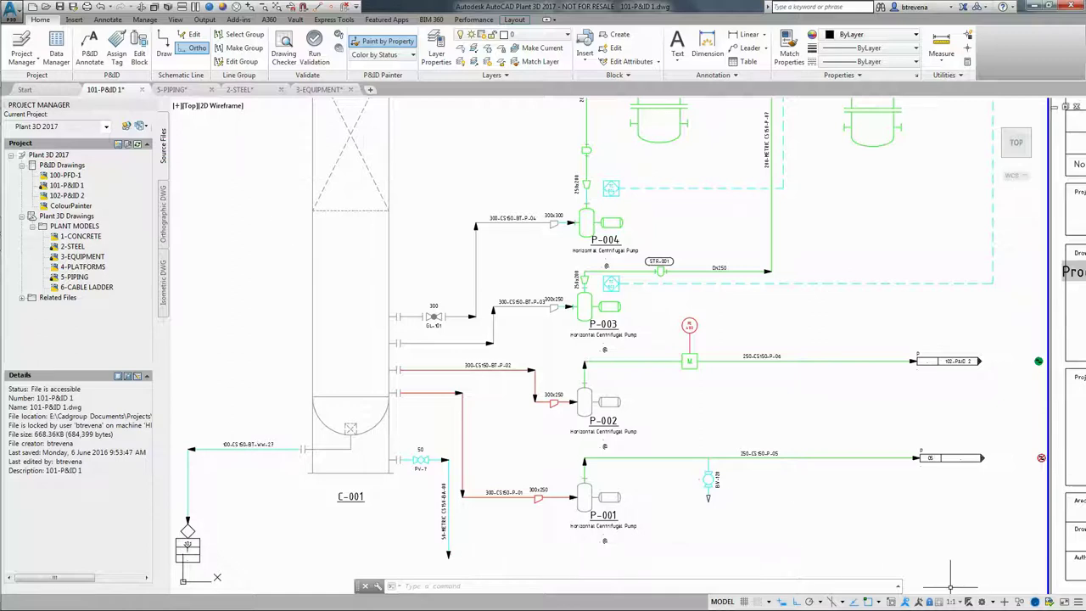
# - Switch to the open 5-PIPING drawing and change the workspace to 3D Piping
pyautogui.click(173, 89)
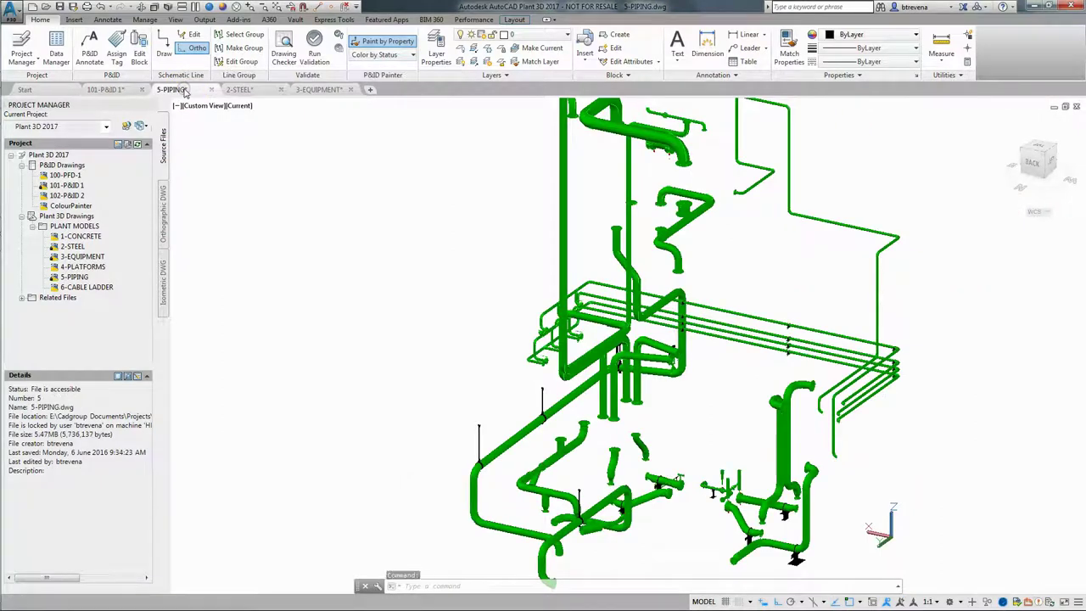
pyautogui.moveTo(751, 437); pyautogui.dragTo(511, 315, button='middle')
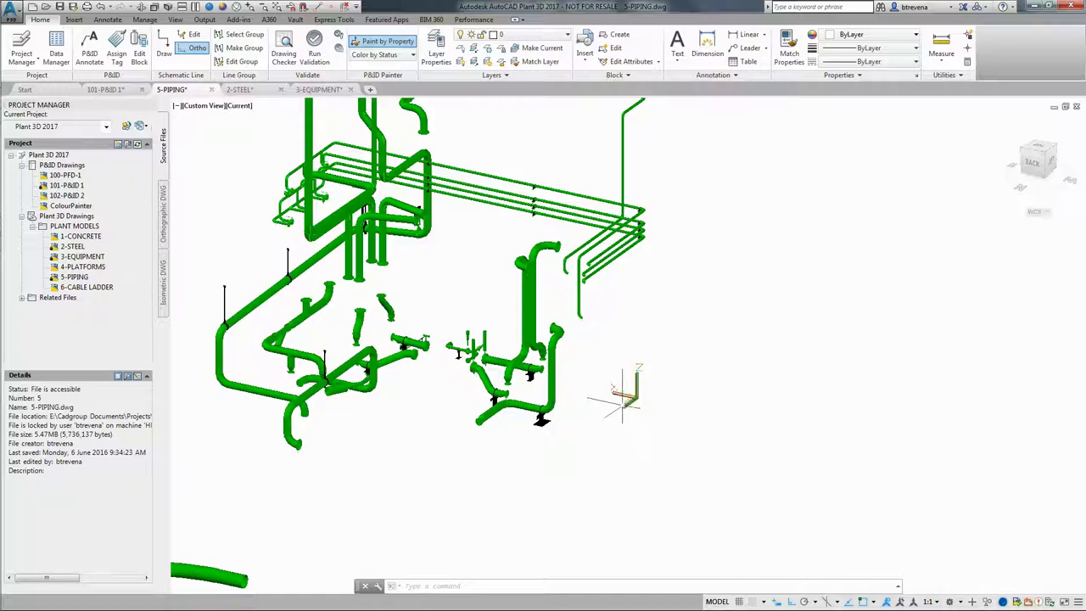
pyautogui.click(949, 601)
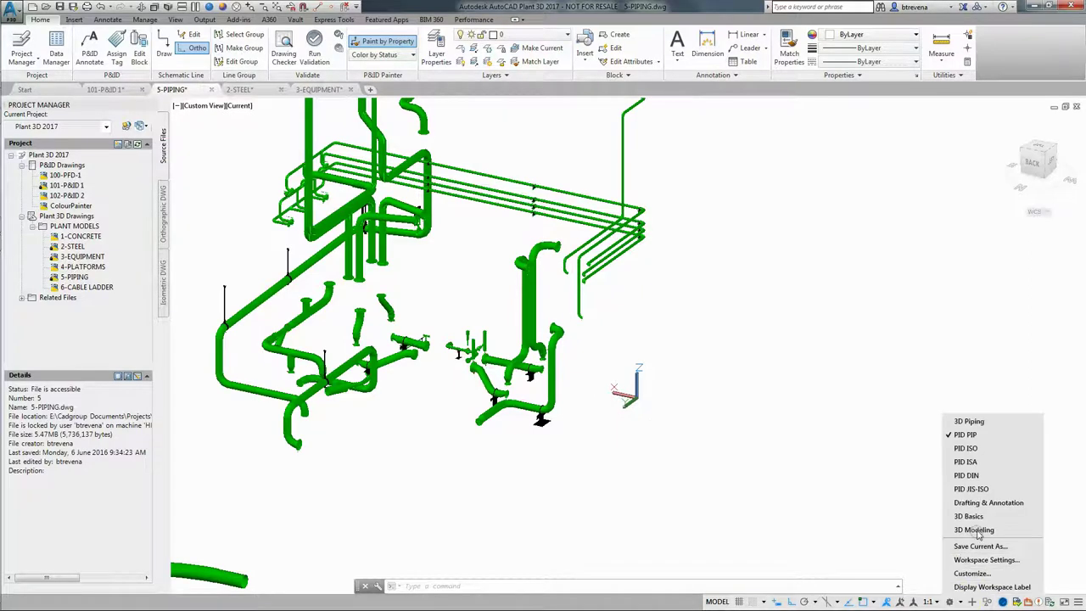
pyautogui.click(970, 420)
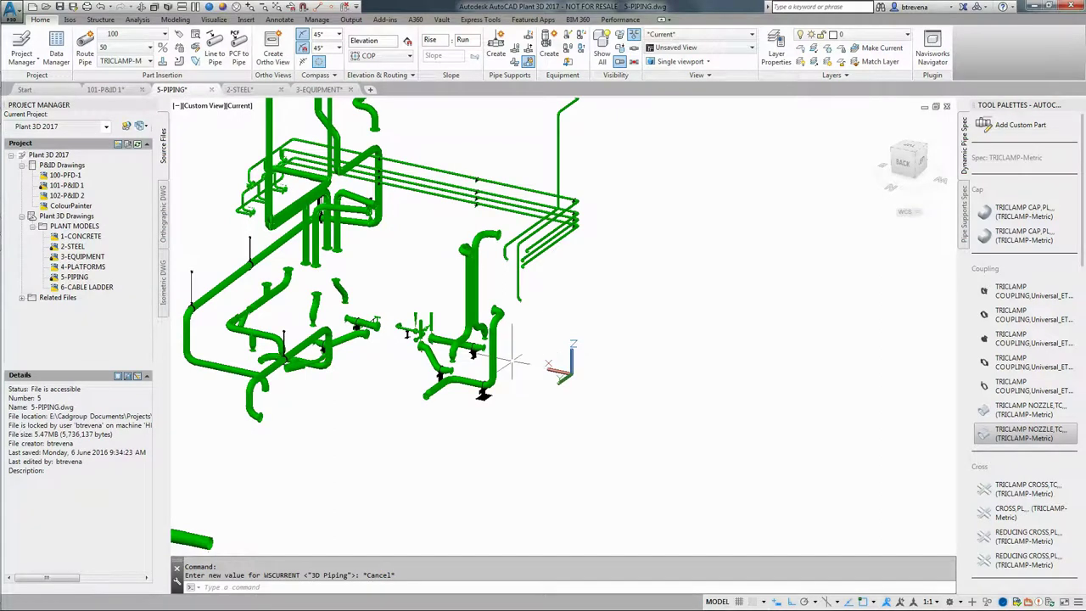
# - Create piping in the 5-PIPING model from the 123.pcf file in My Documents with the PCF to Pipe tool
pyautogui.scroll(3, 513, 363)
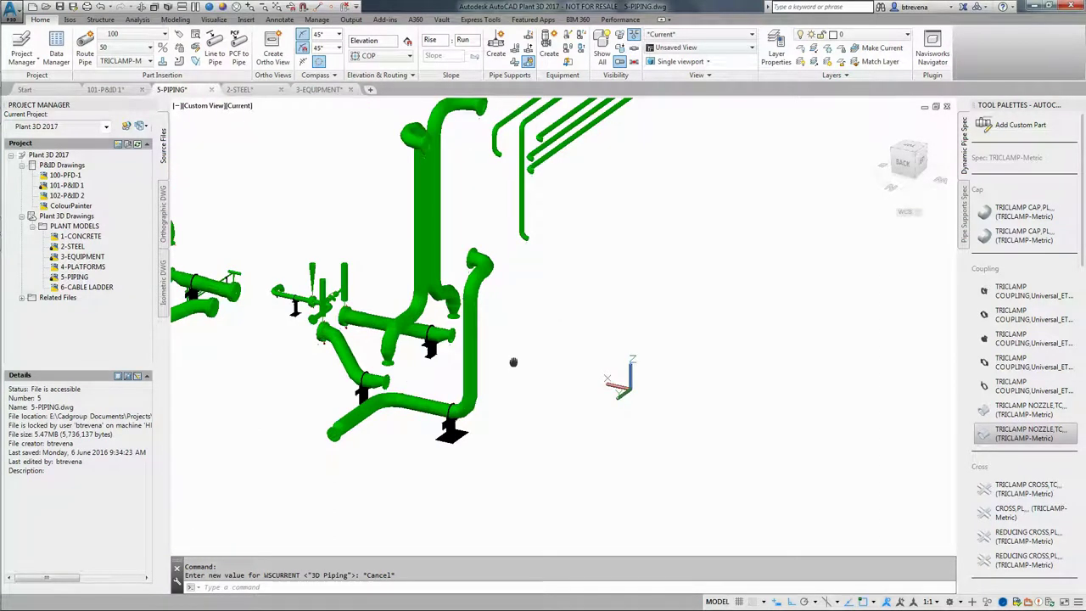
pyautogui.moveTo(513, 362); pyautogui.dragTo(375, 314, button='middle')
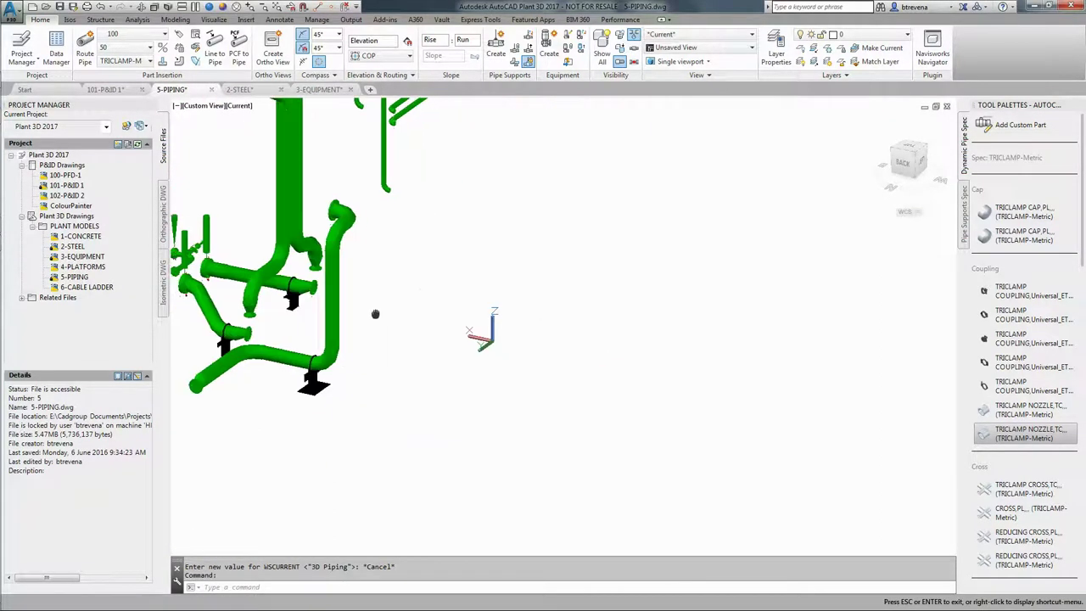
pyautogui.press('Escape')
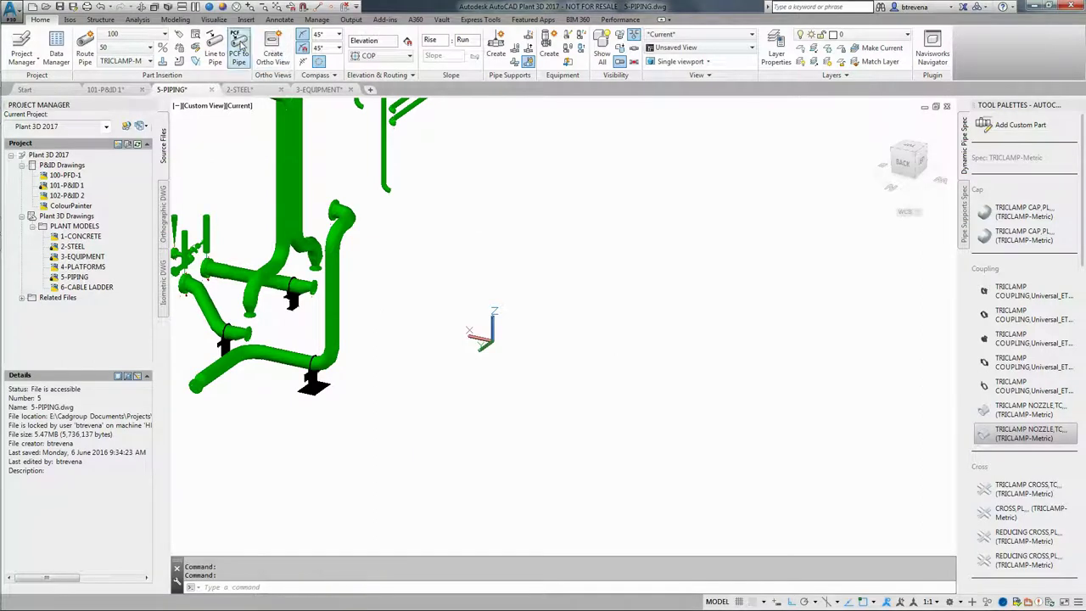
pyautogui.click(240, 44)
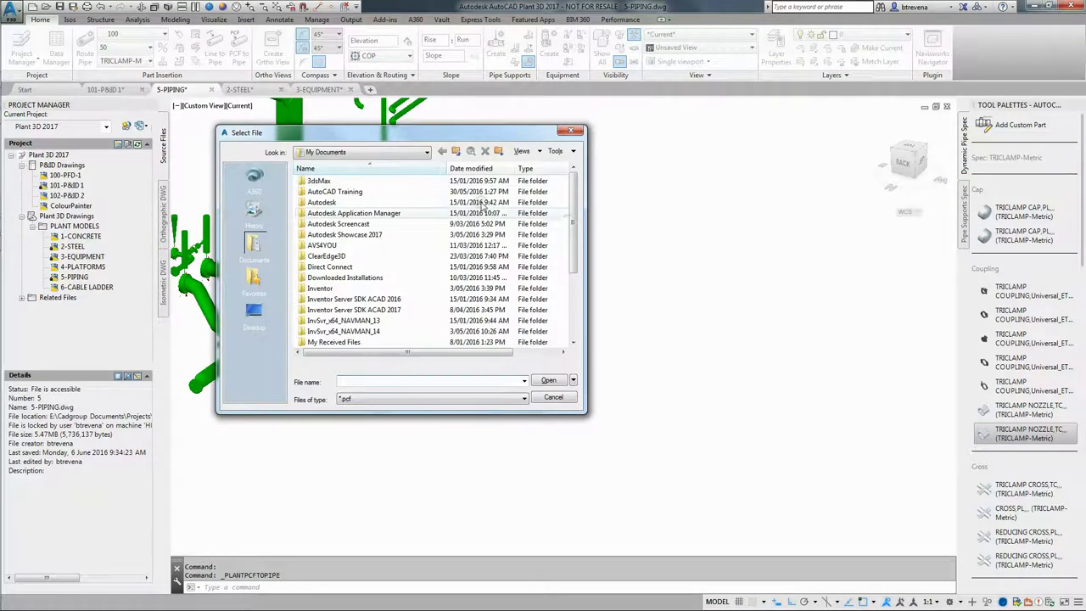
pyautogui.moveTo(574, 230); pyautogui.dragTo(577, 305)
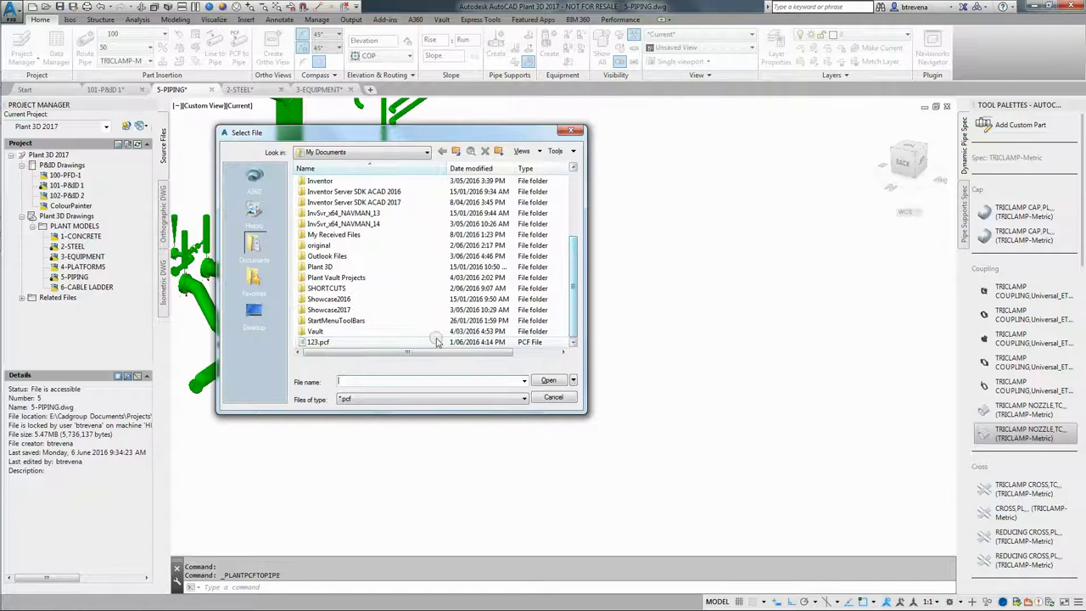
pyautogui.click(318, 341)
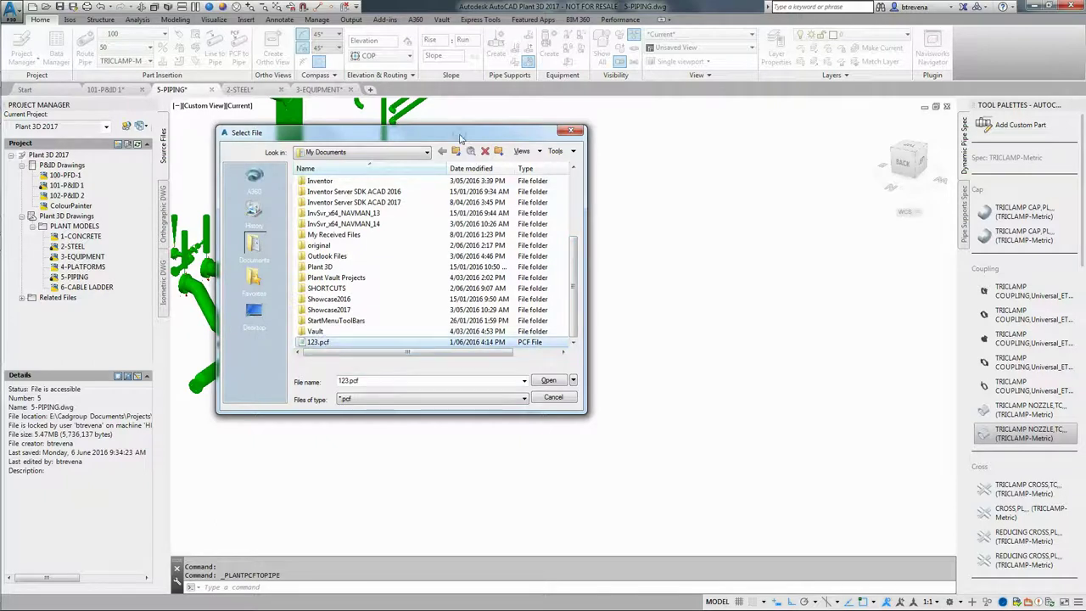
pyautogui.moveTo(459, 138); pyautogui.dragTo(892, 192)
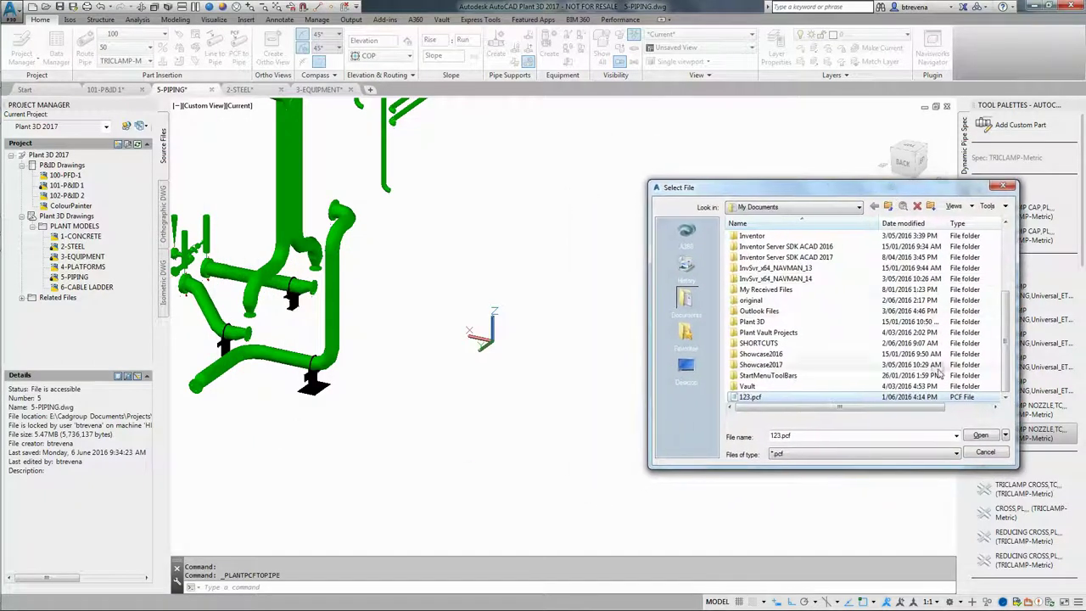
pyautogui.click(983, 435)
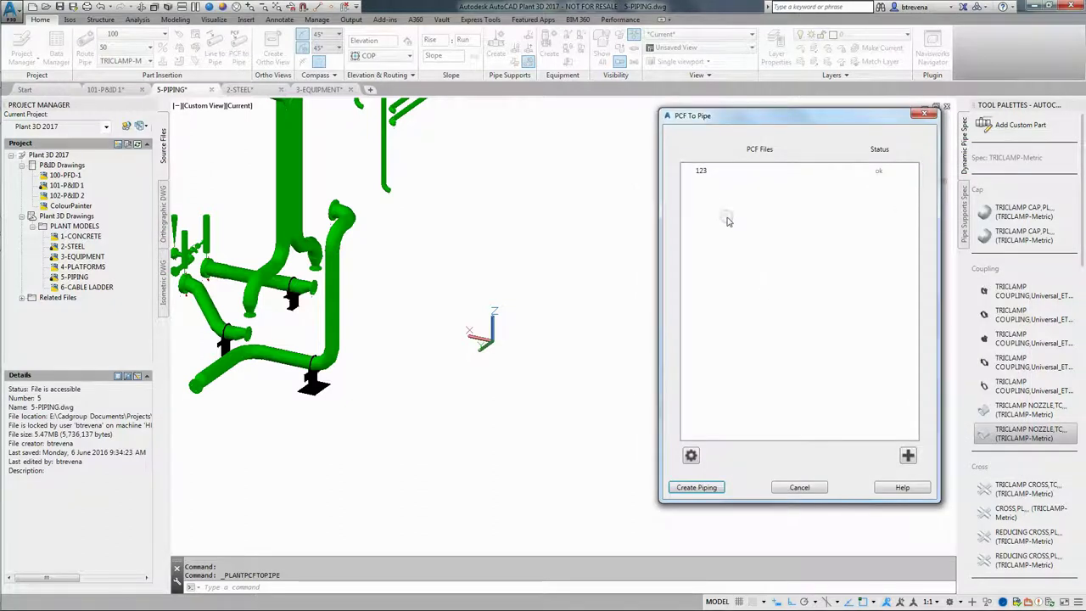
pyautogui.click(736, 175)
pyautogui.click(697, 487)
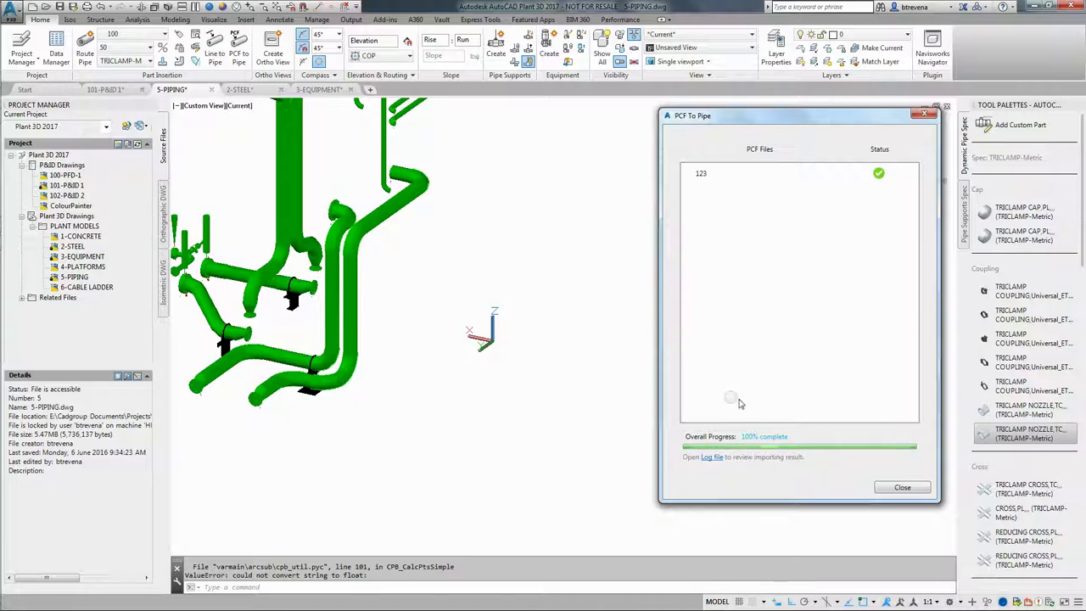
pyautogui.click(902, 486)
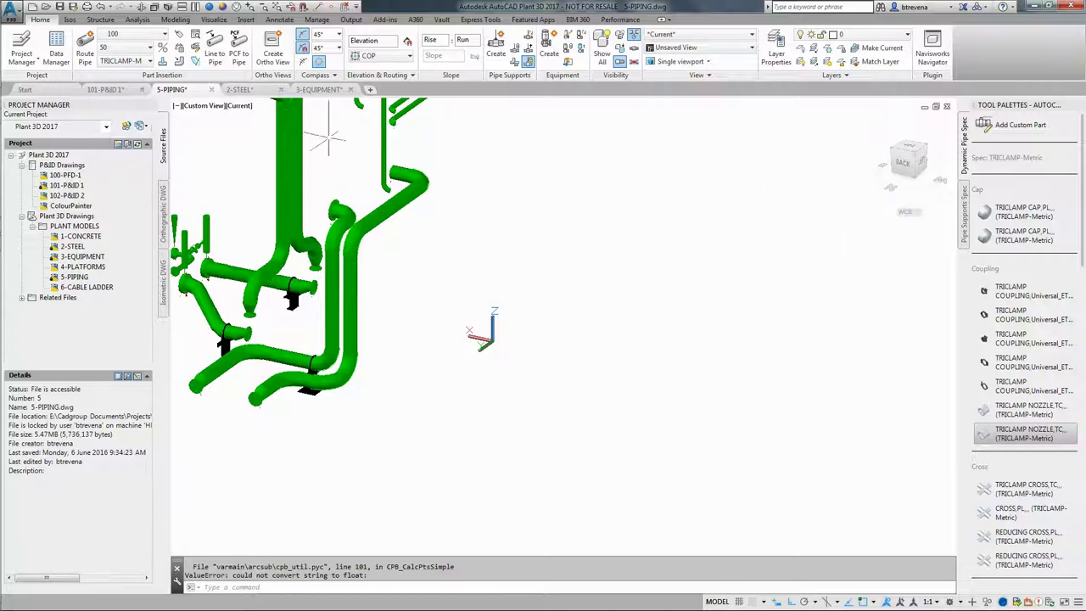
# - Examine the Pipe Bend Settings under the Plant 3D DWG Settings in the project setup, including bend treatment and default radii
pyautogui.click(59, 155)
pyautogui.rightClick(59, 156)
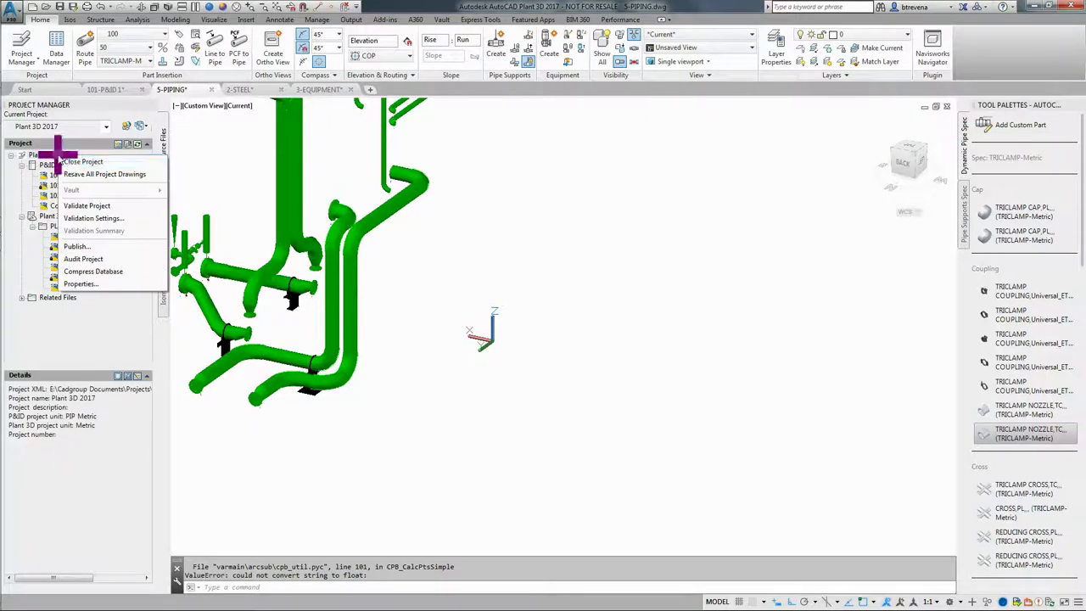
pyautogui.click(80, 284)
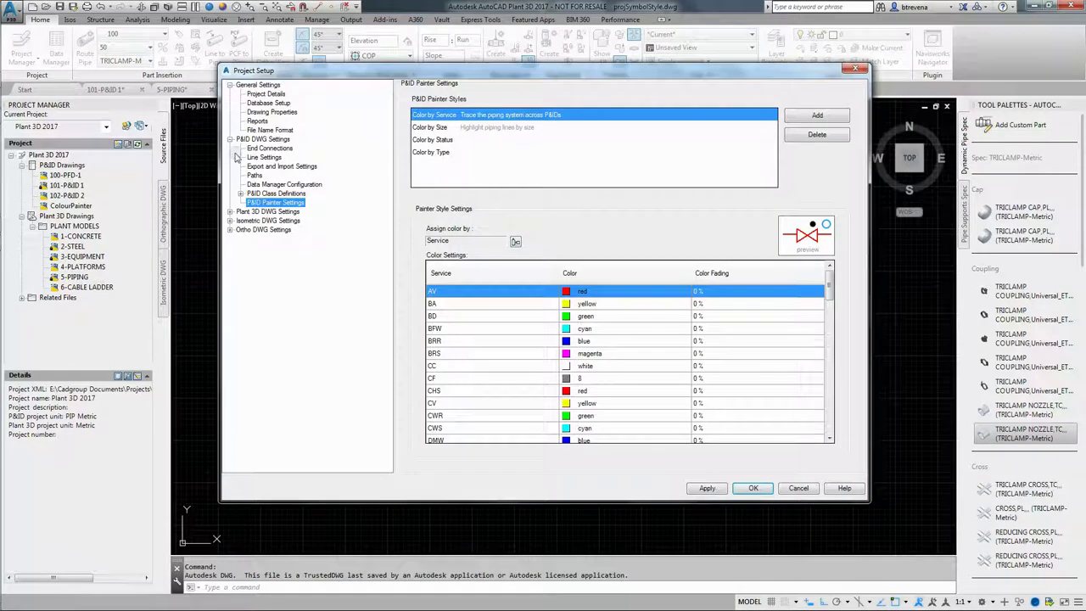
pyautogui.click(229, 139)
pyautogui.click(229, 147)
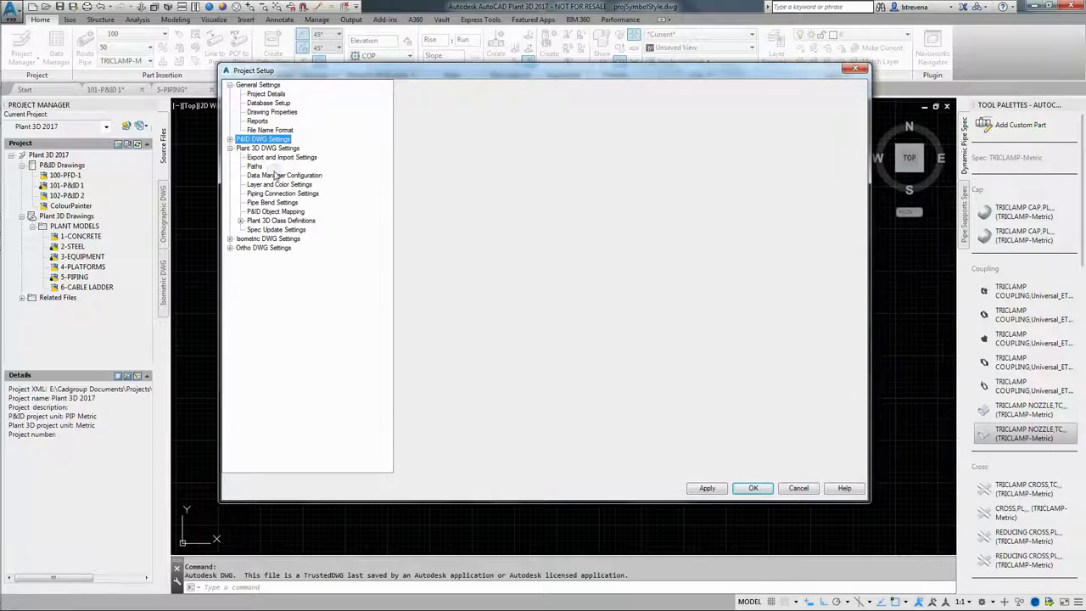
pyautogui.click(254, 203)
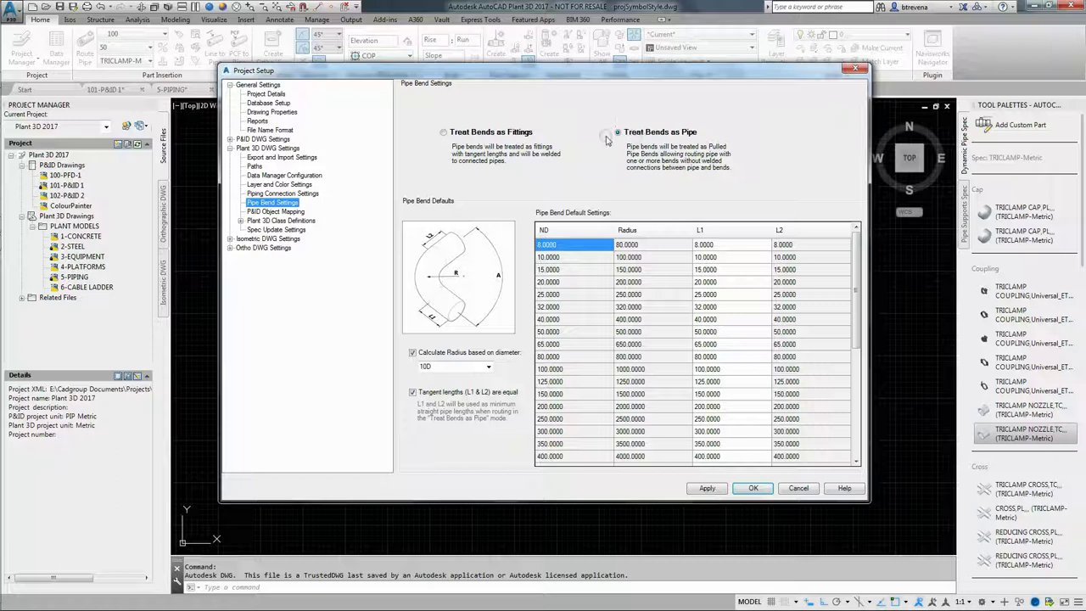
pyautogui.click(746, 489)
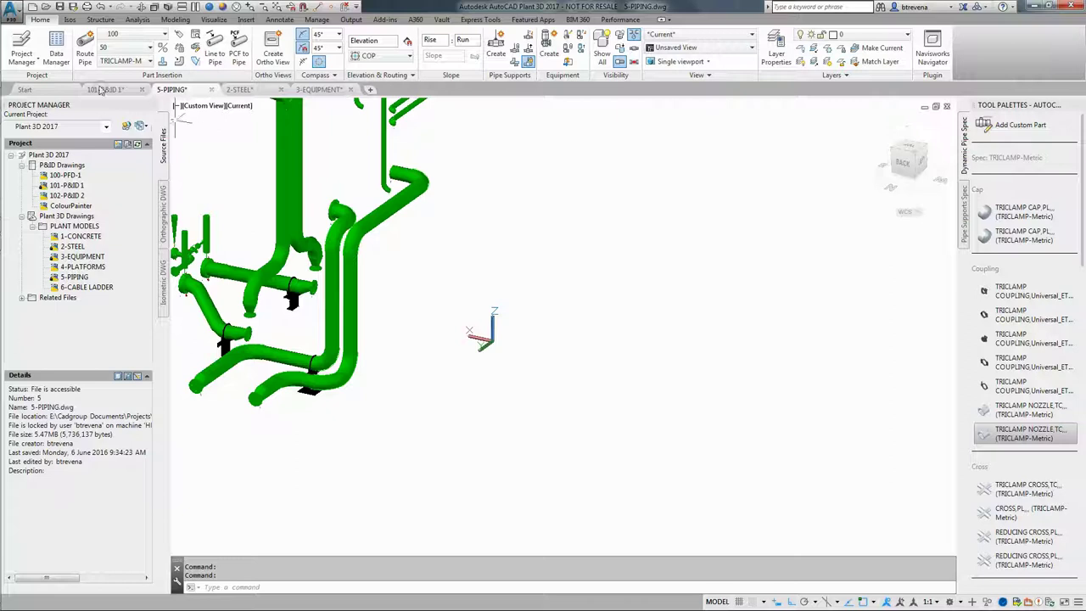
# - Set the current pipe spec to SCH40
pyautogui.click(131, 63)
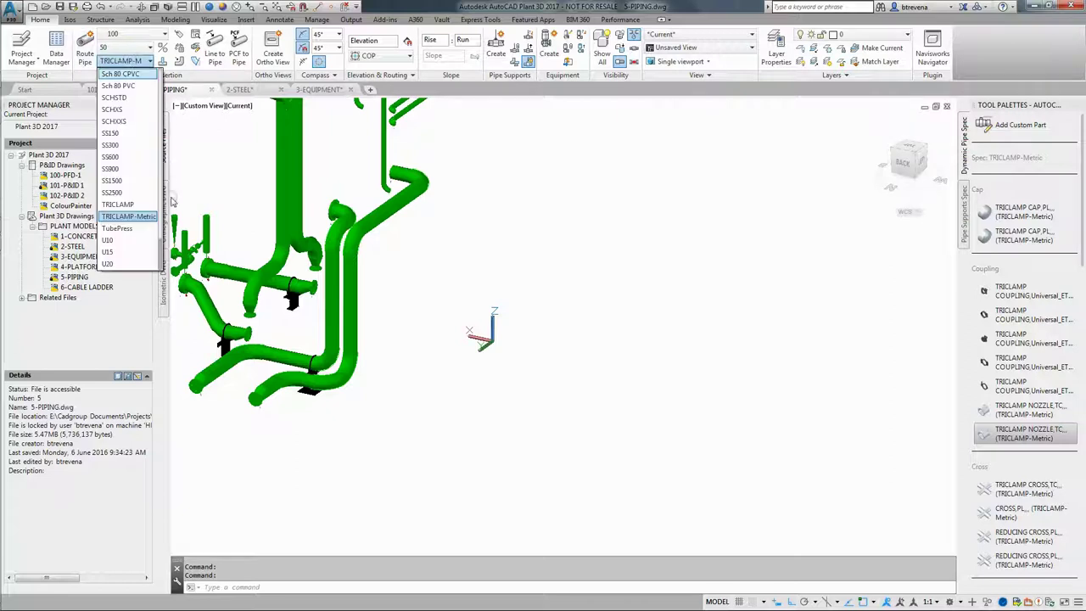
pyautogui.scroll(4, 161, 237)
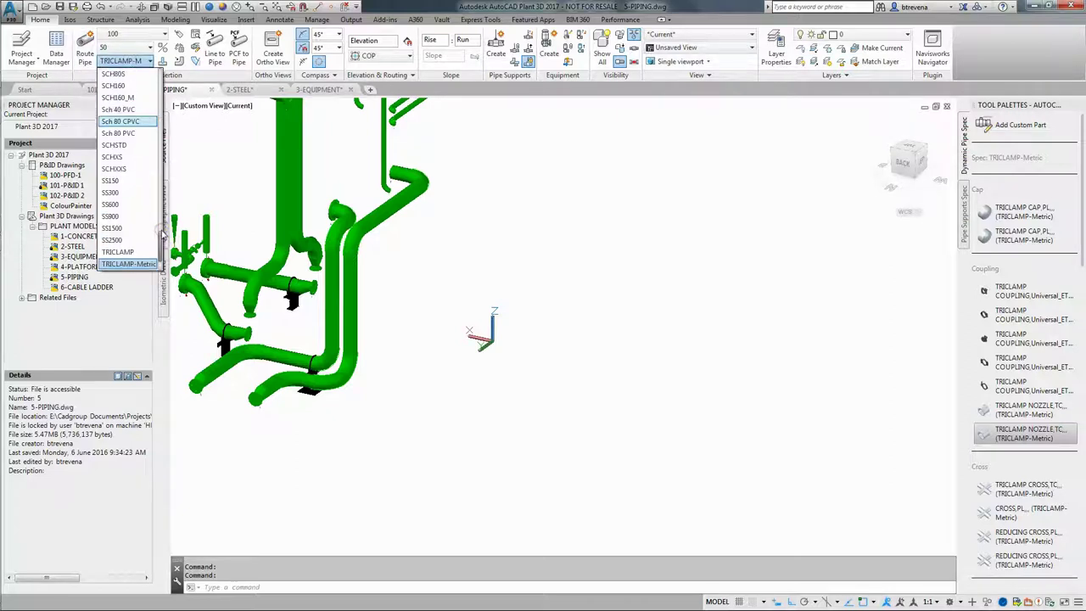
pyautogui.scroll(3, 166, 221)
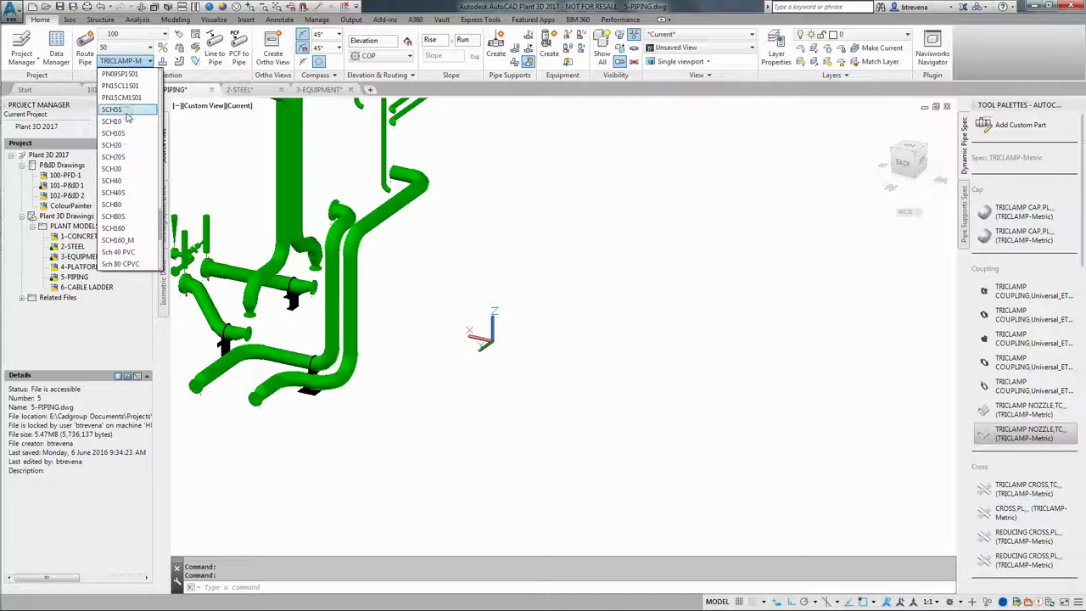
pyautogui.click(127, 183)
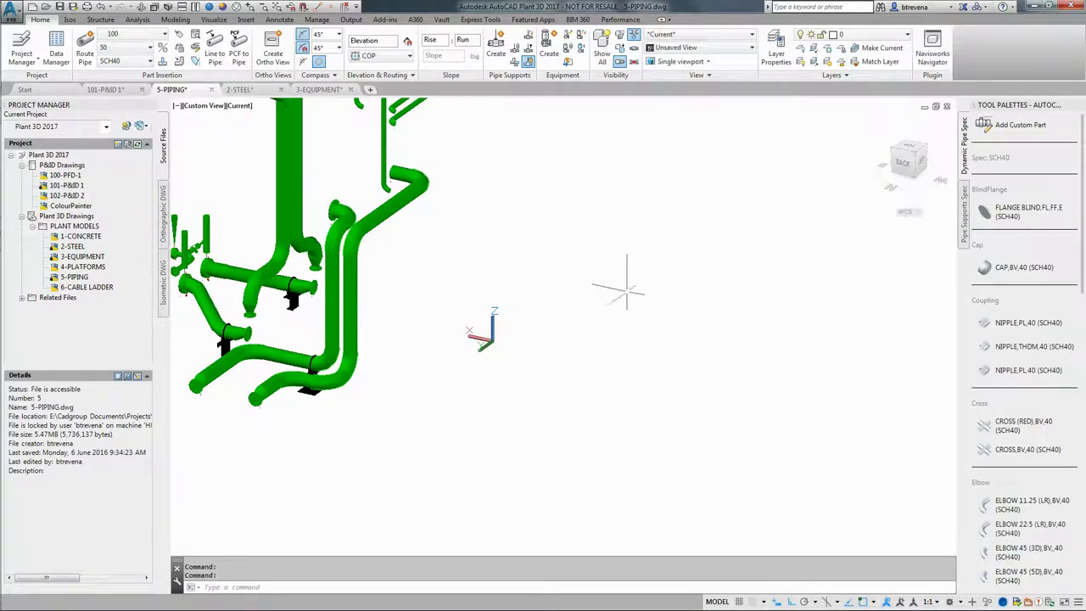
pyautogui.scroll(-5, 1081, 492)
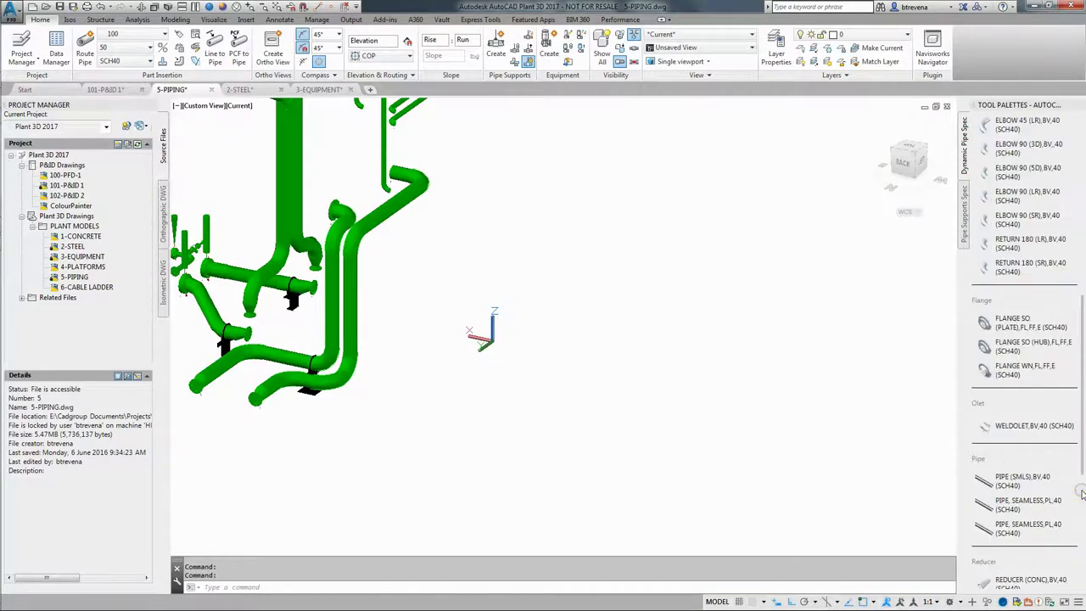
pyautogui.click(987, 483)
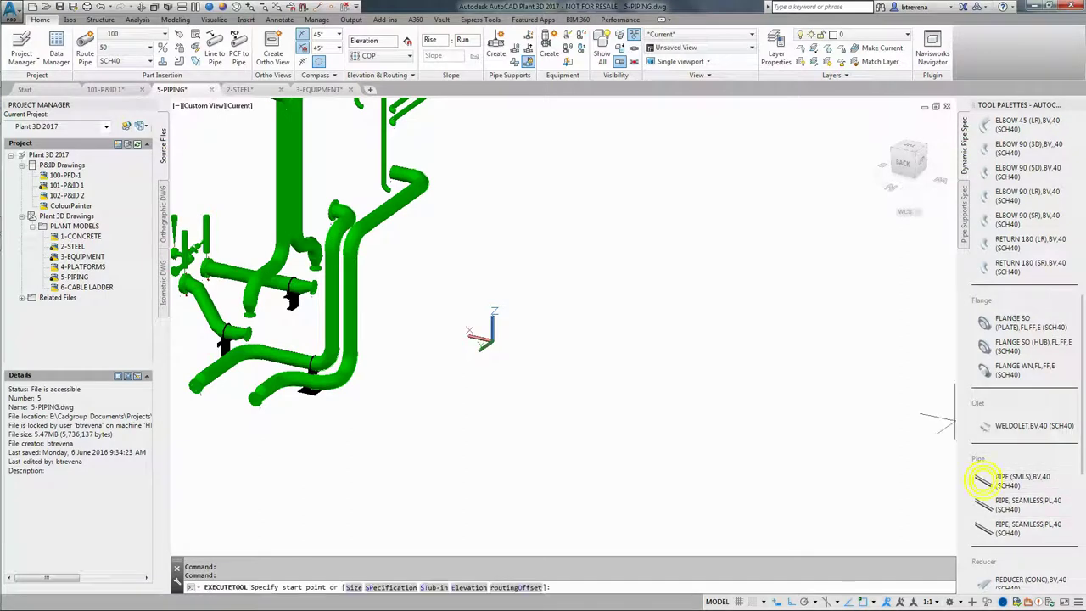
pyautogui.click(514, 252)
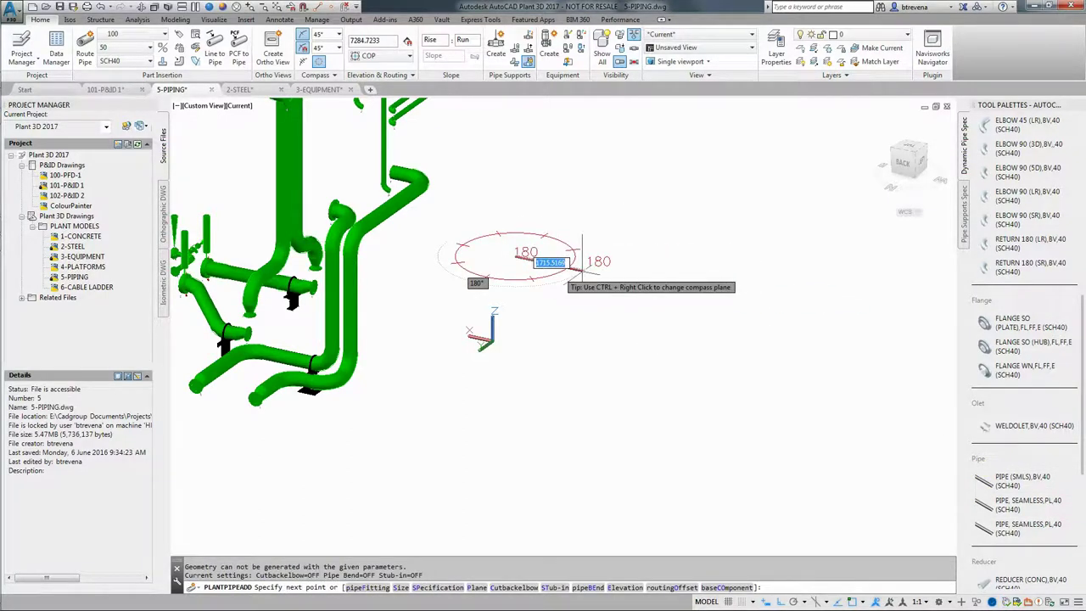
pyautogui.press('Escape')
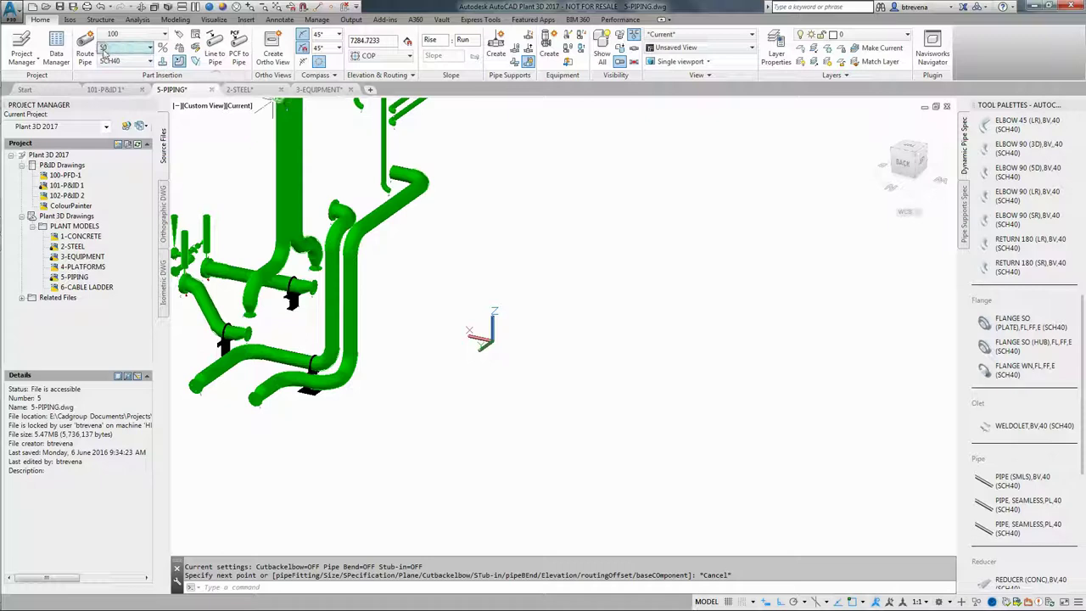
# - Route a size 50 SCH40 pipe with pipe bends enabled: one horizontal turn, followed by a vertical drop after rotating the compass plane
pyautogui.click(85, 52)
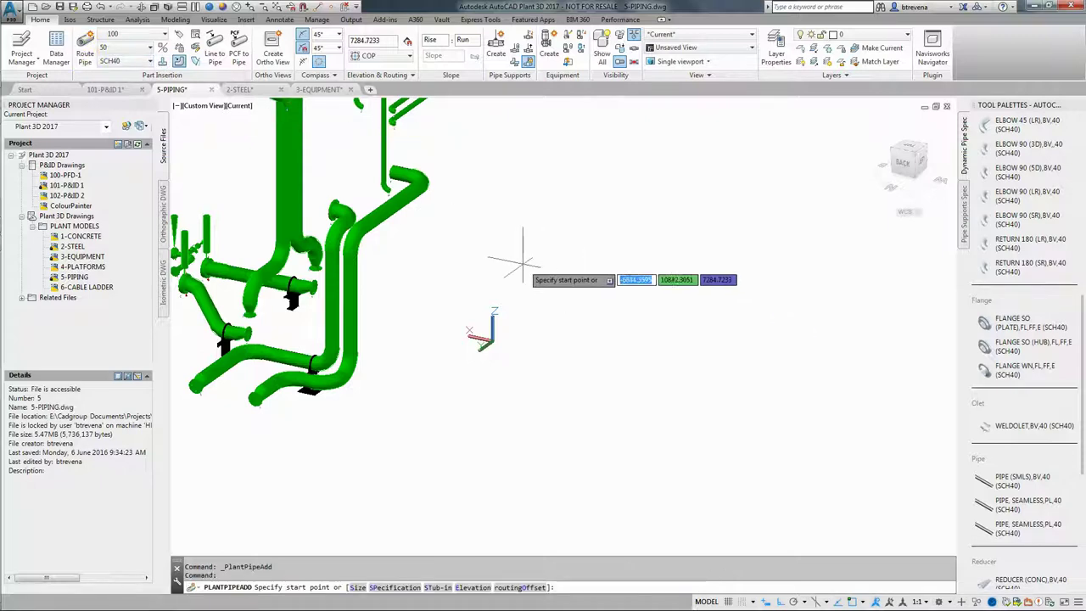
pyautogui.click(582, 273)
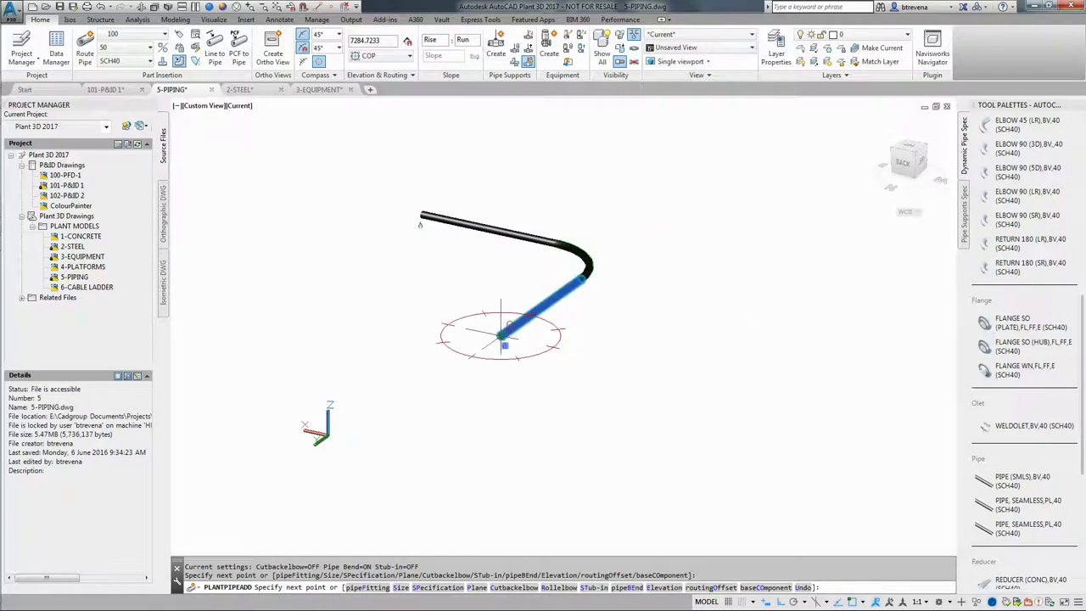
pyautogui.write('p')
pyautogui.press('Return')
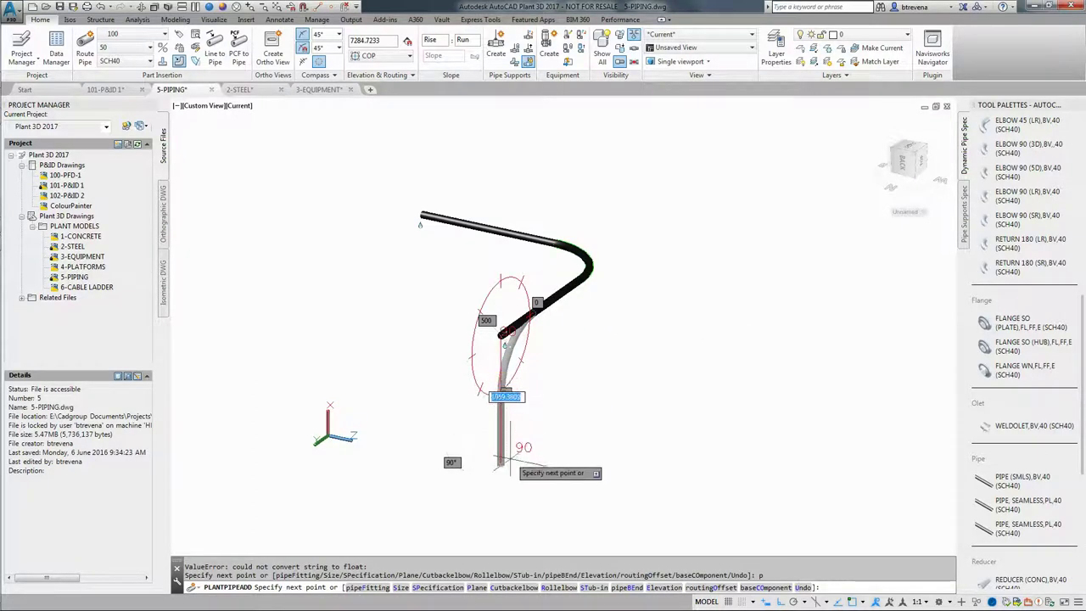
pyautogui.click(501, 477)
pyautogui.press('Return')
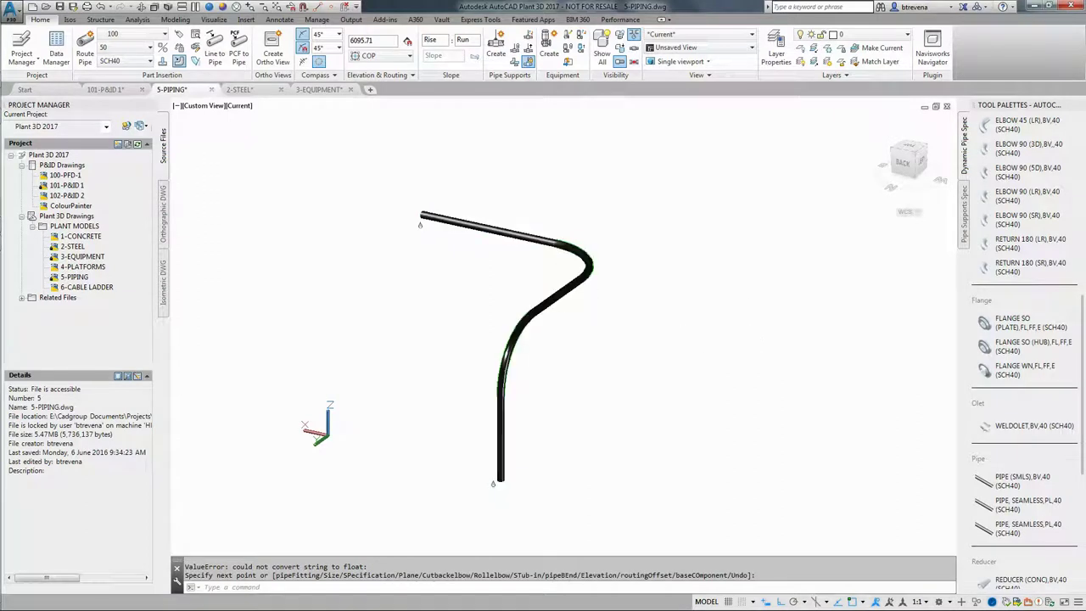
# - Move the vertical leg of the bent pipe toward the horizontal bend so the two bends run directly into each other
pyautogui.click(556, 297)
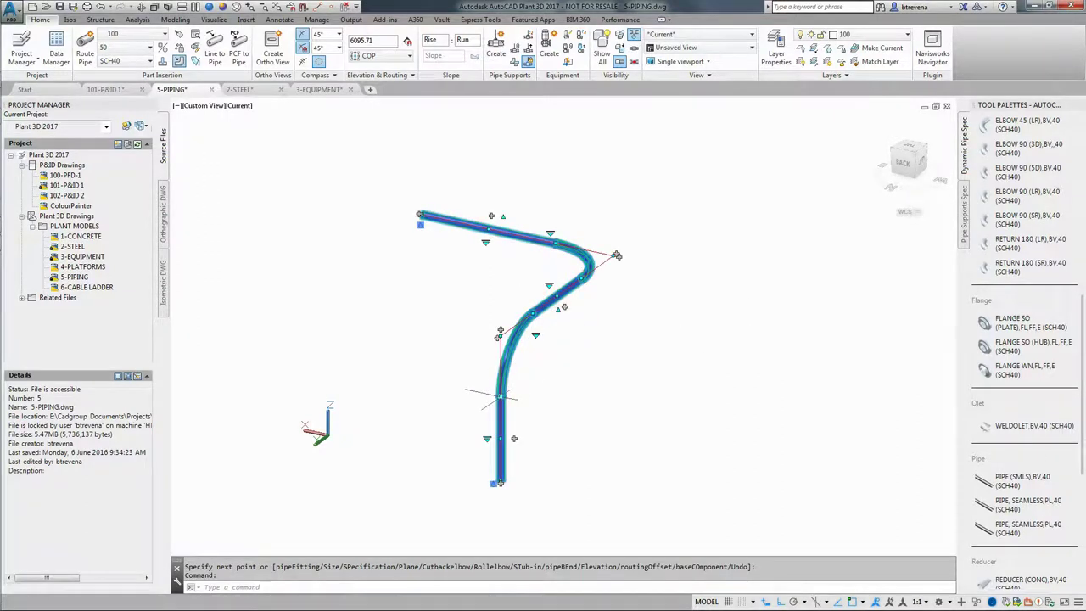
pyautogui.click(498, 394)
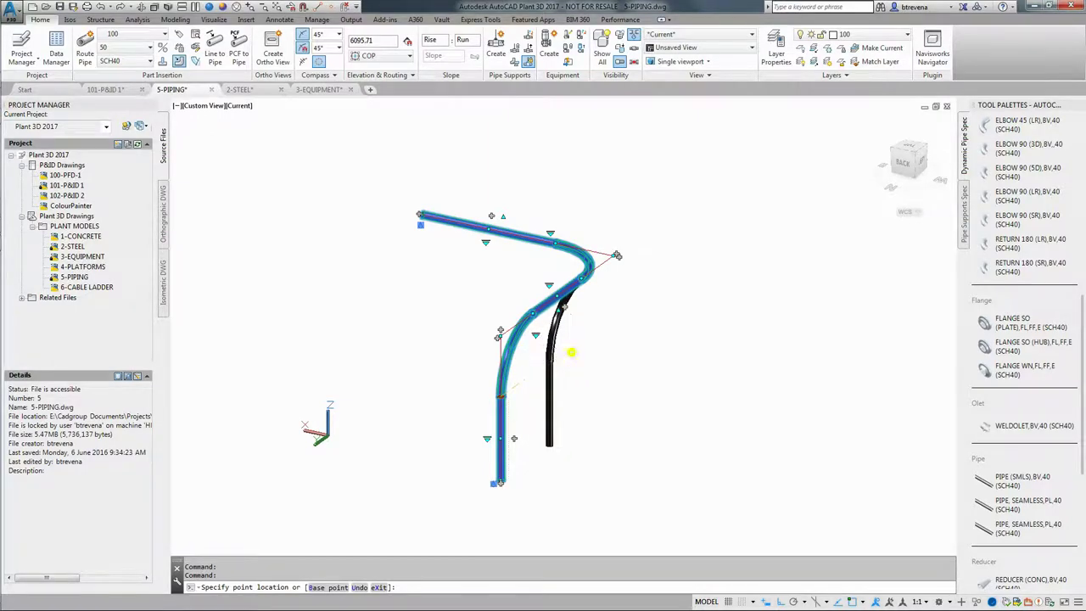
pyautogui.click(569, 351)
pyautogui.scroll(5, 594, 276)
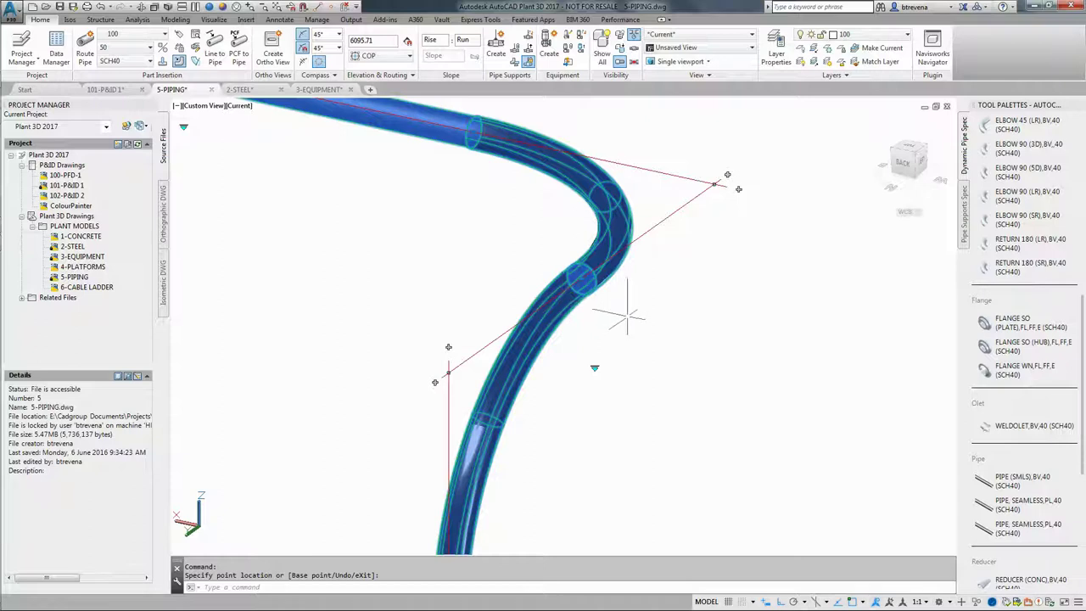
pyautogui.scroll(-6, 634, 388)
pyautogui.press('Escape')
pyautogui.press('Escape')
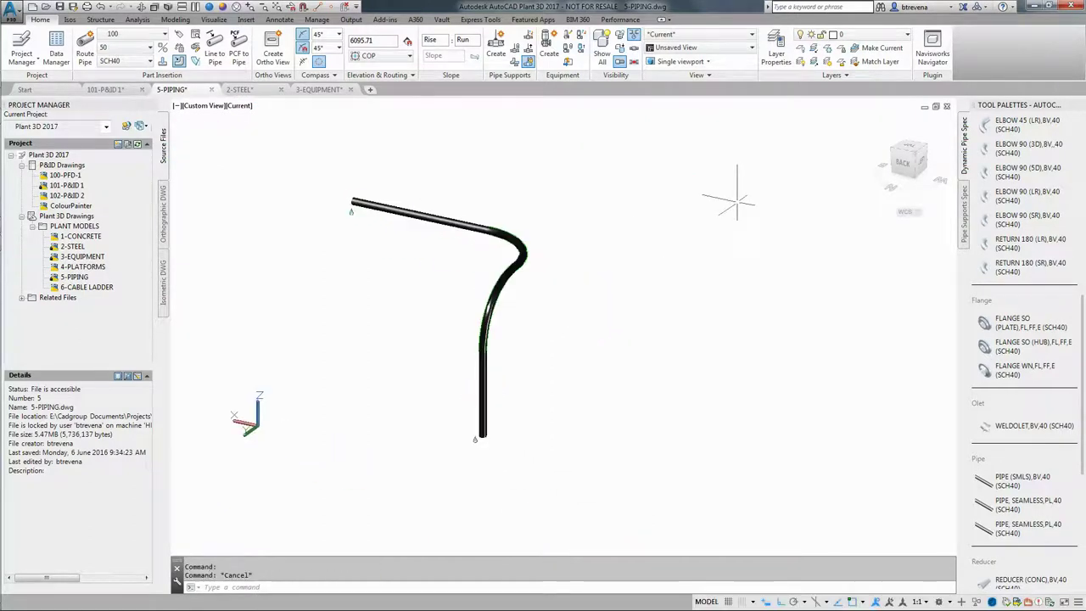
# - Create a Quick Iso of the bent pipe with the Check_A2 style and open the resulting isometric drawing
pyautogui.click(534, 253)
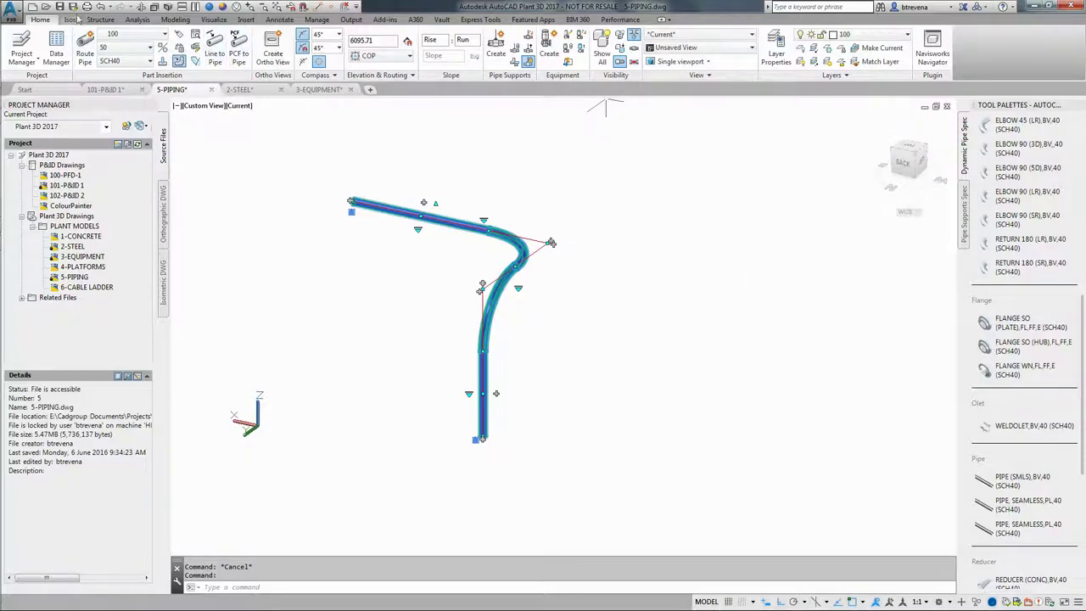
pyautogui.click(71, 21)
pyautogui.click(17, 46)
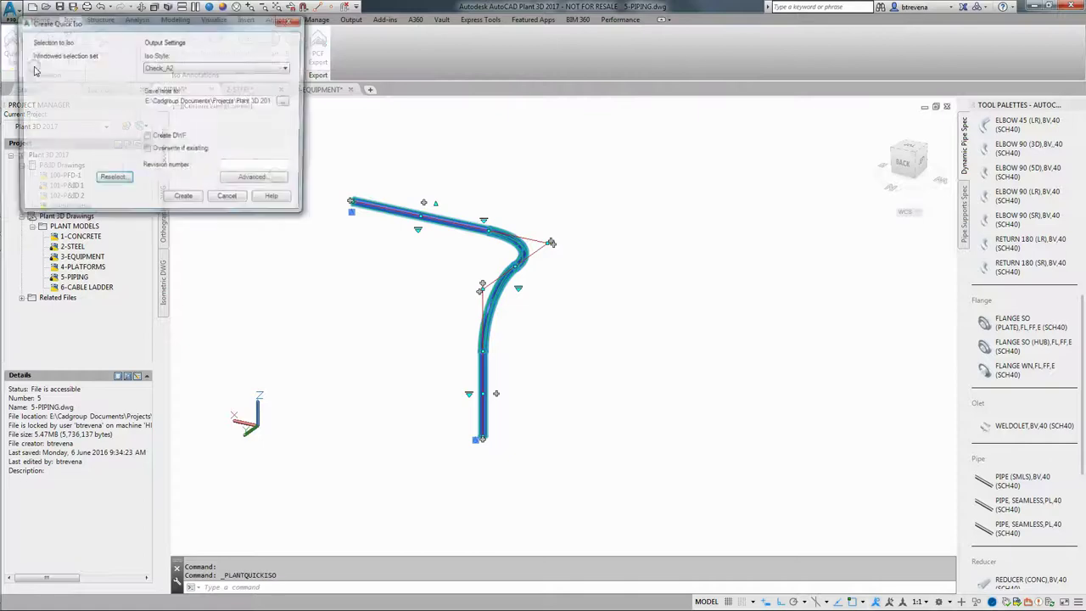
pyautogui.click(185, 200)
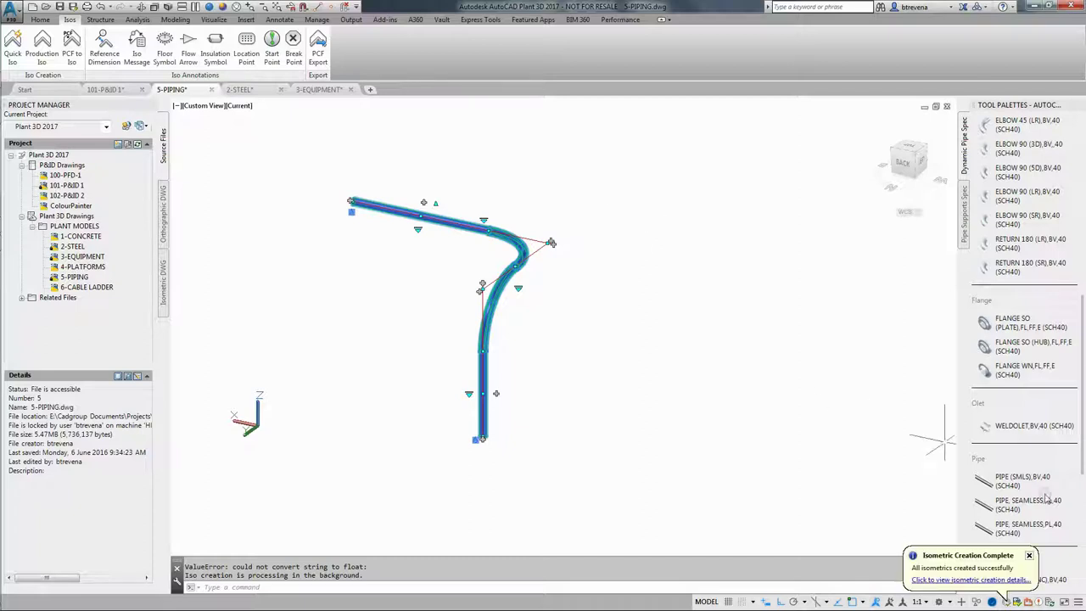
pyautogui.click(965, 580)
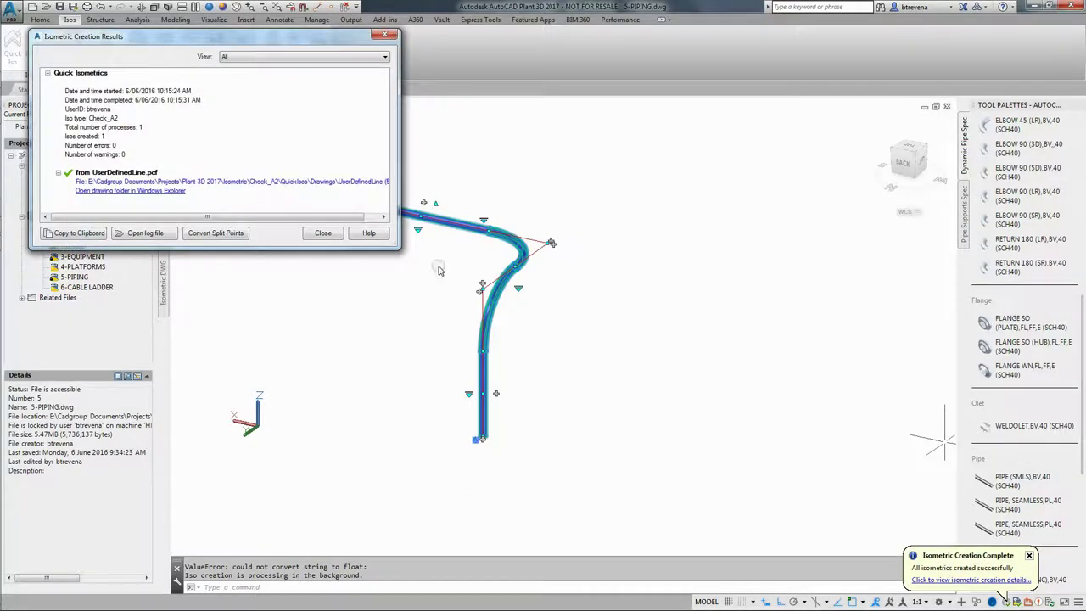
pyautogui.click(299, 180)
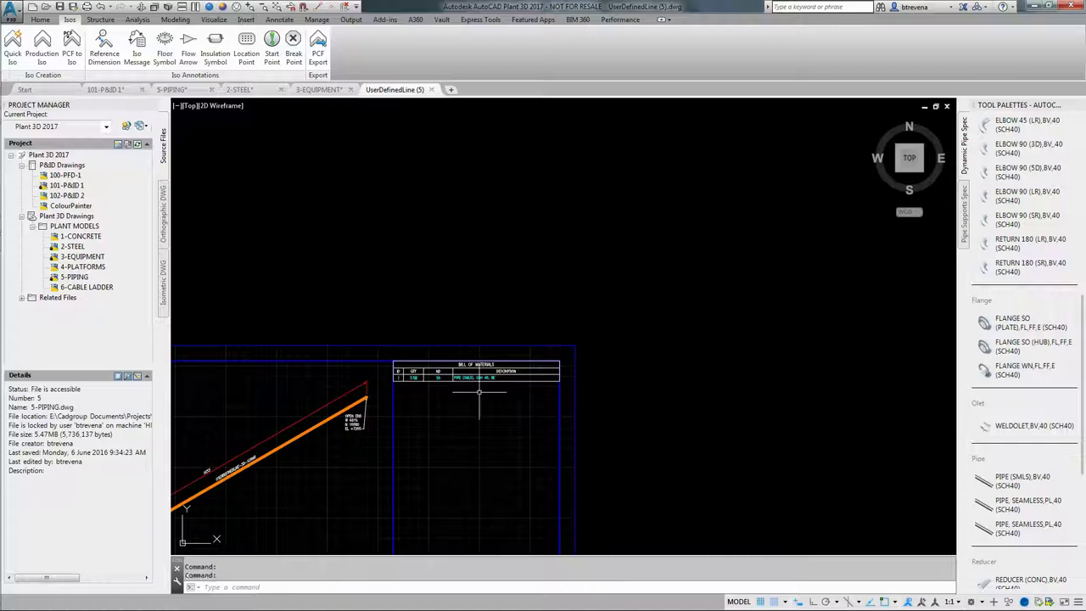
# - Examine the isometric's bill of materials, bend radius notes and pipe dimensions
pyautogui.scroll(5, 469, 390)
pyautogui.moveTo(478, 393); pyautogui.dragTo(574, 353, button='middle')
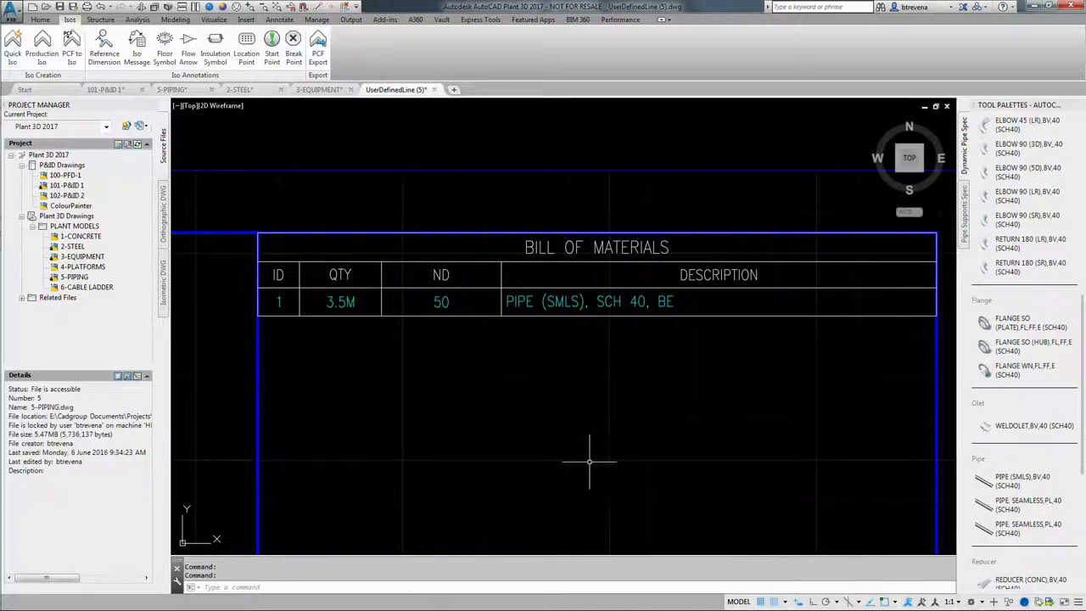
pyautogui.scroll(-2, 366, 421)
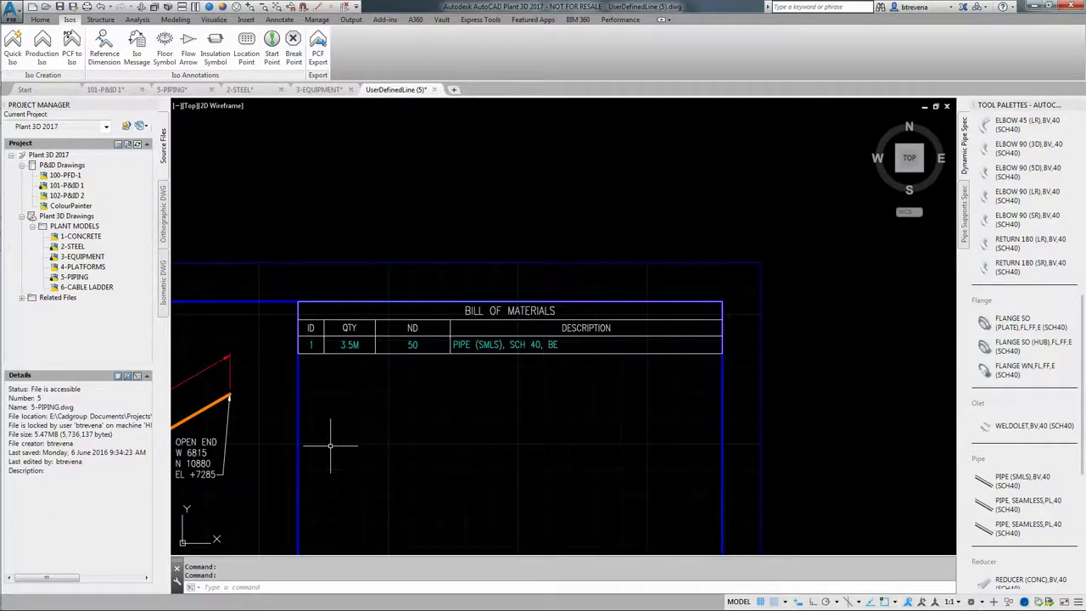
pyautogui.moveTo(339, 440); pyautogui.dragTo(728, 315, button='middle')
pyautogui.scroll(-2, 727, 314)
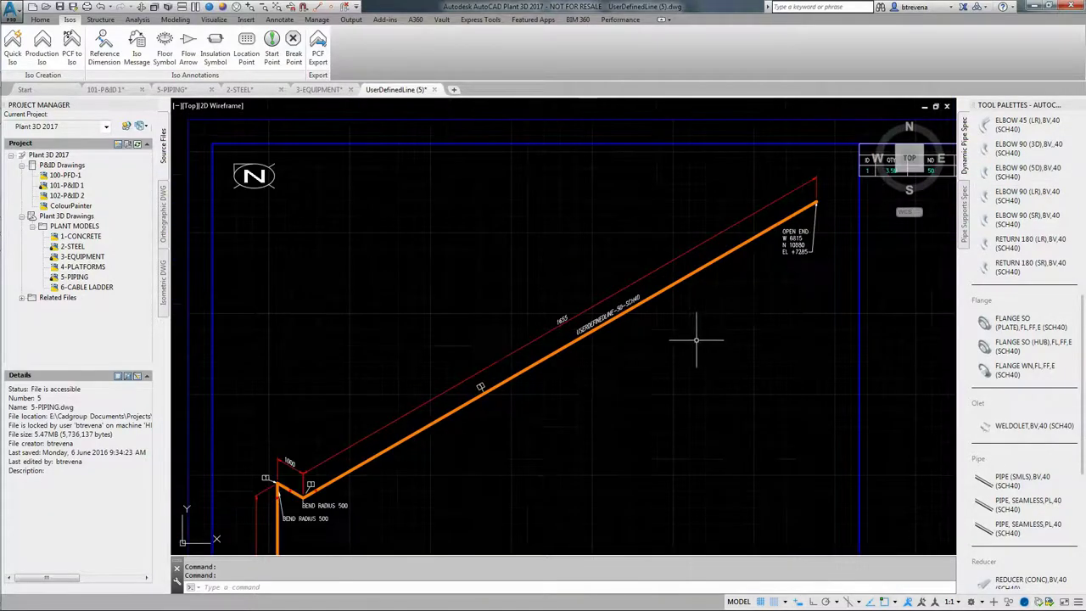
pyautogui.scroll(1, 635, 351)
pyautogui.moveTo(635, 352)
pyautogui.mouseDown(button='middle')
pyautogui.moveTo(645, 196)
pyautogui.moveTo(549, 322)
pyautogui.mouseUp(button='middle')
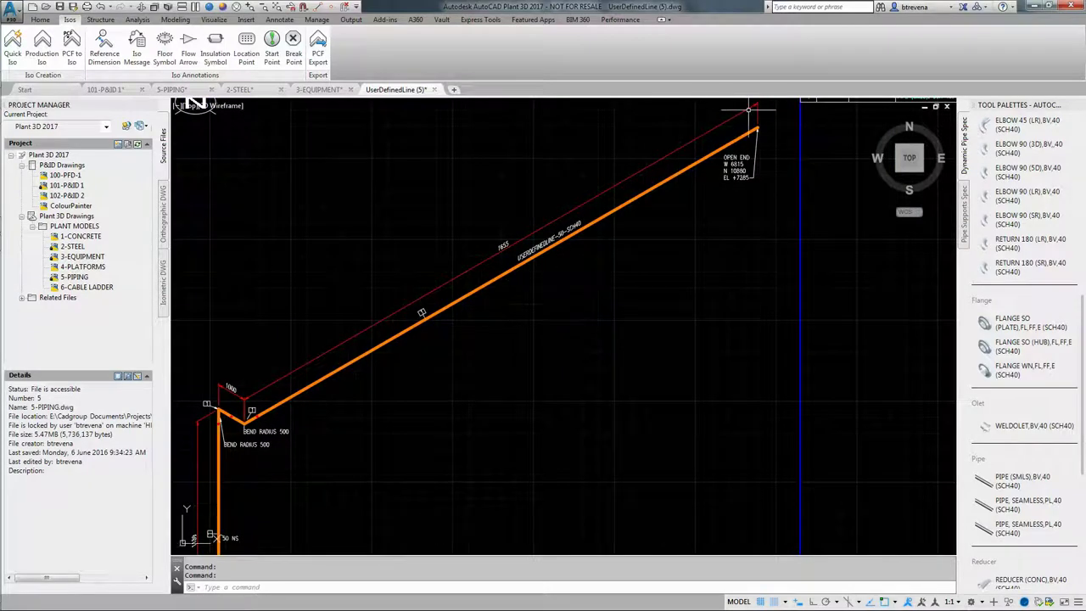
pyautogui.moveTo(700, 324); pyautogui.dragTo(361, 477, button='middle')
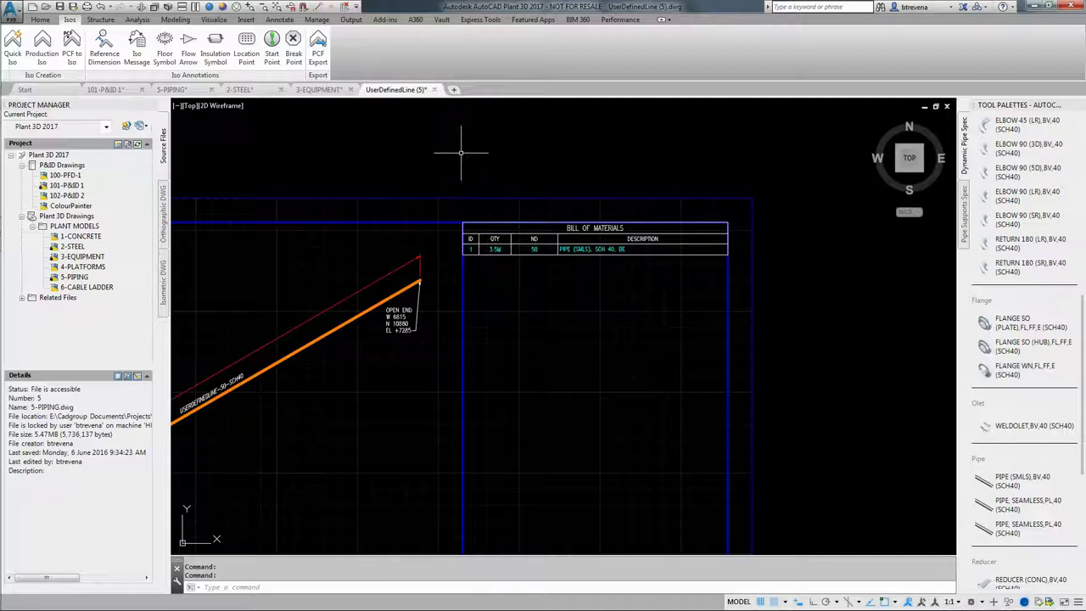
# - Switch to the open 3-EQUIPMENT drawing and orbit to an angled view of the tall vessels with platforms and ladders
pyautogui.click(326, 90)
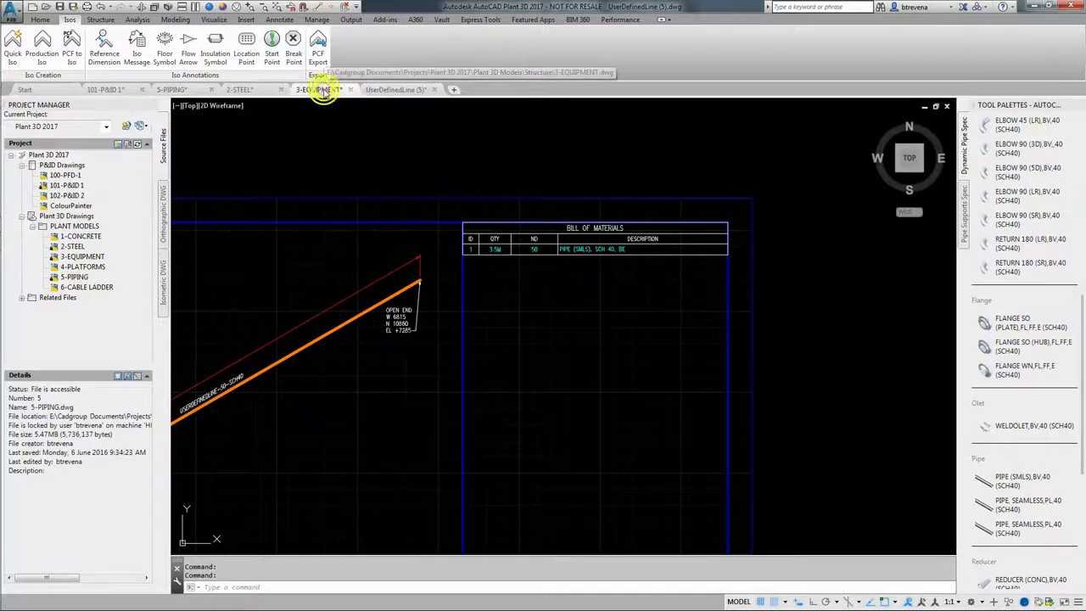
pyautogui.scroll(-6, 552, 180)
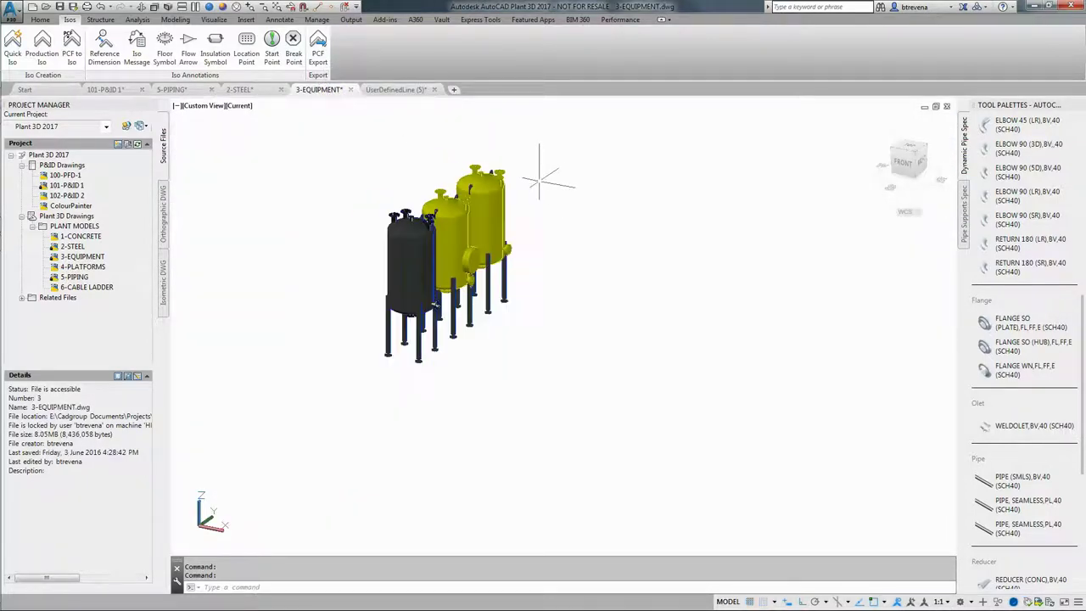
pyautogui.moveTo(545, 173); pyautogui.dragTo(752, 458, button='middle')
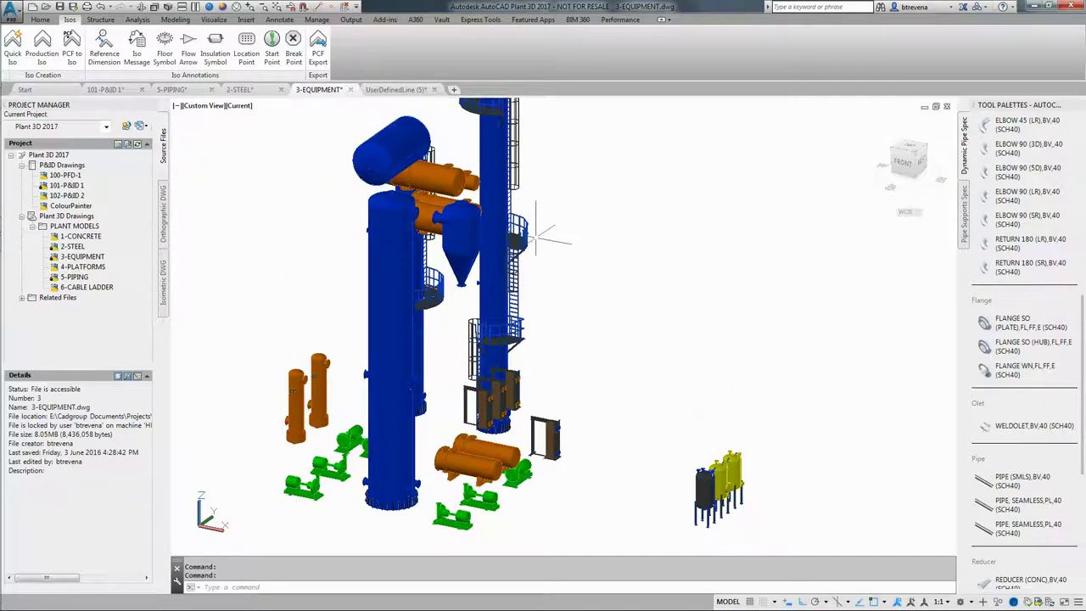
pyautogui.click(144, 7)
pyautogui.moveTo(538, 296); pyautogui.dragTo(513, 303)
pyautogui.moveTo(592, 288); pyautogui.dragTo(567, 363)
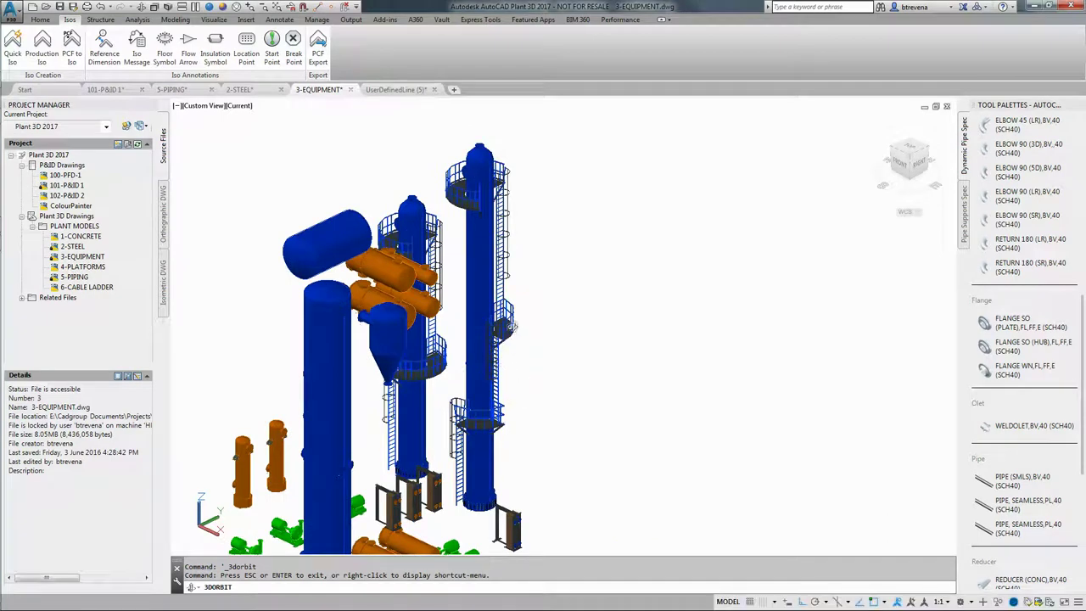
pyautogui.press('Escape')
# - Open vertical vessel C-002 for equipment modification and review the parameters of Platform 1 under shape 3 Cylinder
pyautogui.click(513, 318)
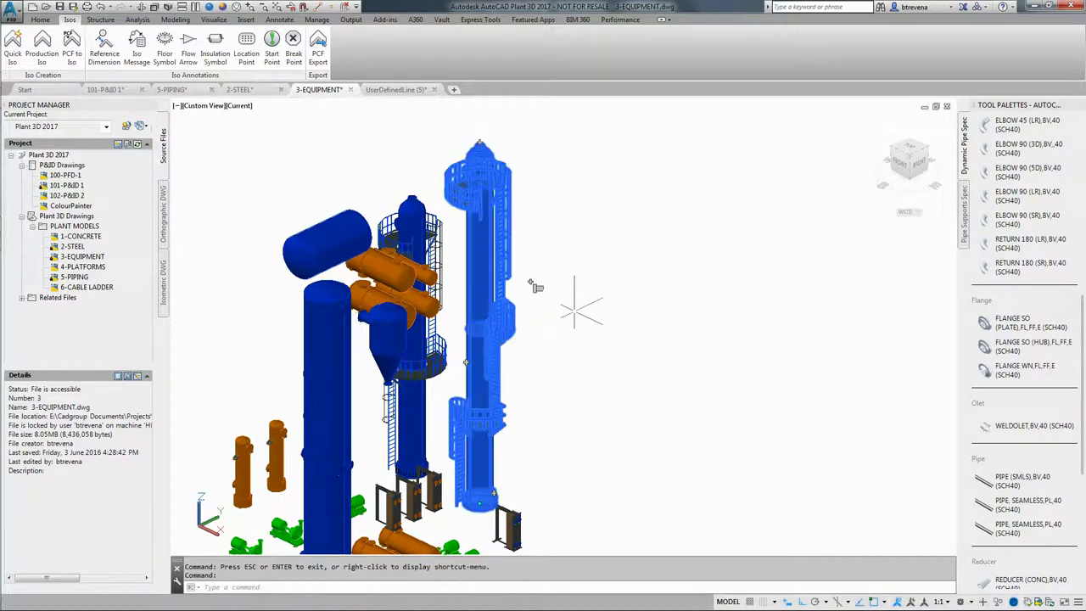
pyautogui.rightClick(575, 315)
pyautogui.click(634, 338)
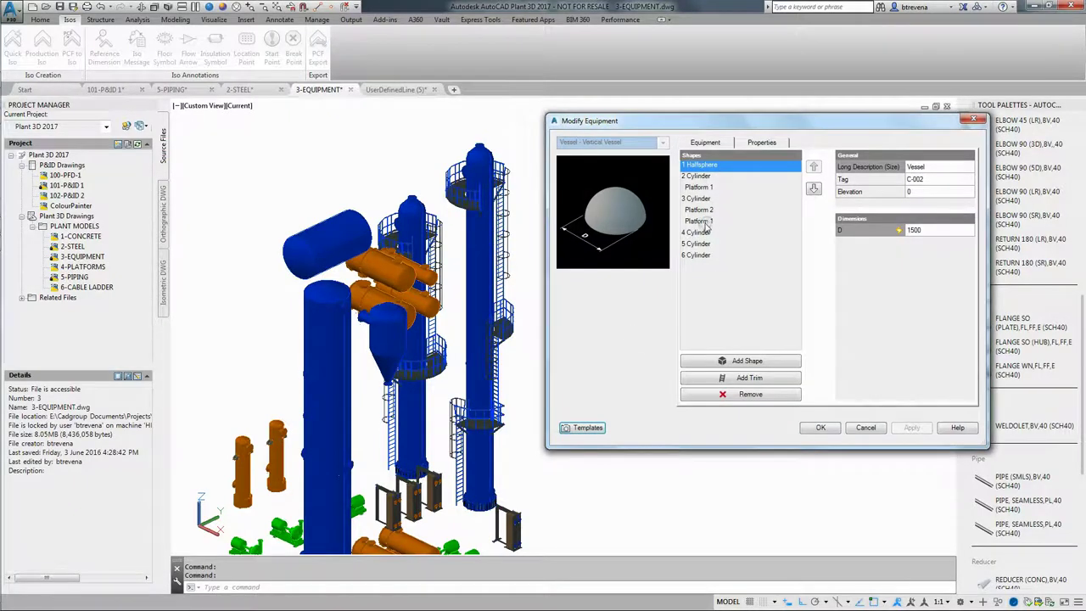
pyautogui.click(704, 222)
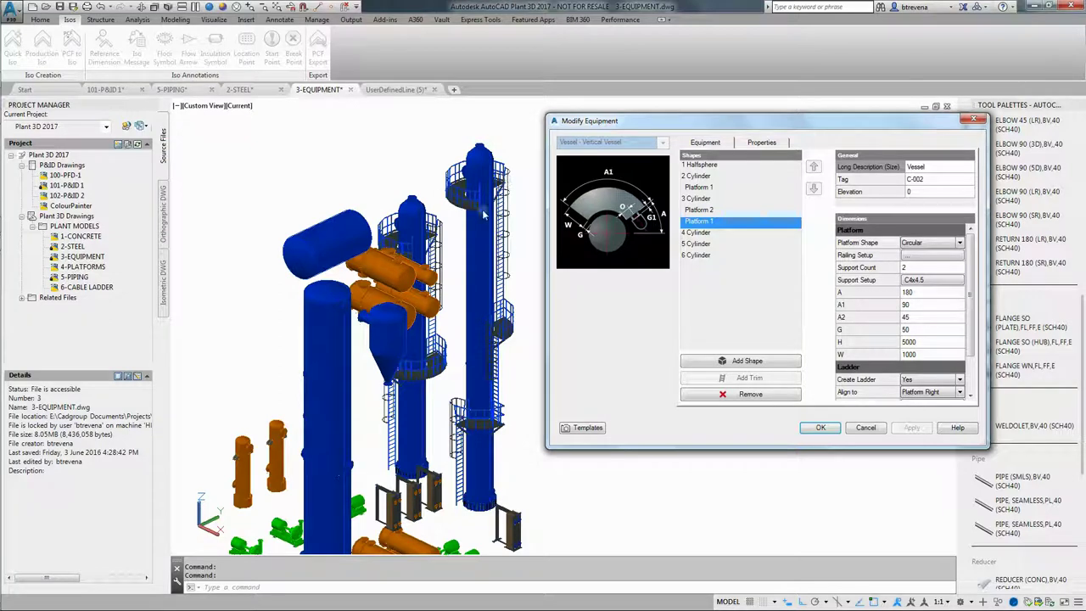
# - Set the A1 angle to 180 for Platform 1 under shape 2 Cylinder of vessel C-002 and apply the change
pyautogui.click(701, 187)
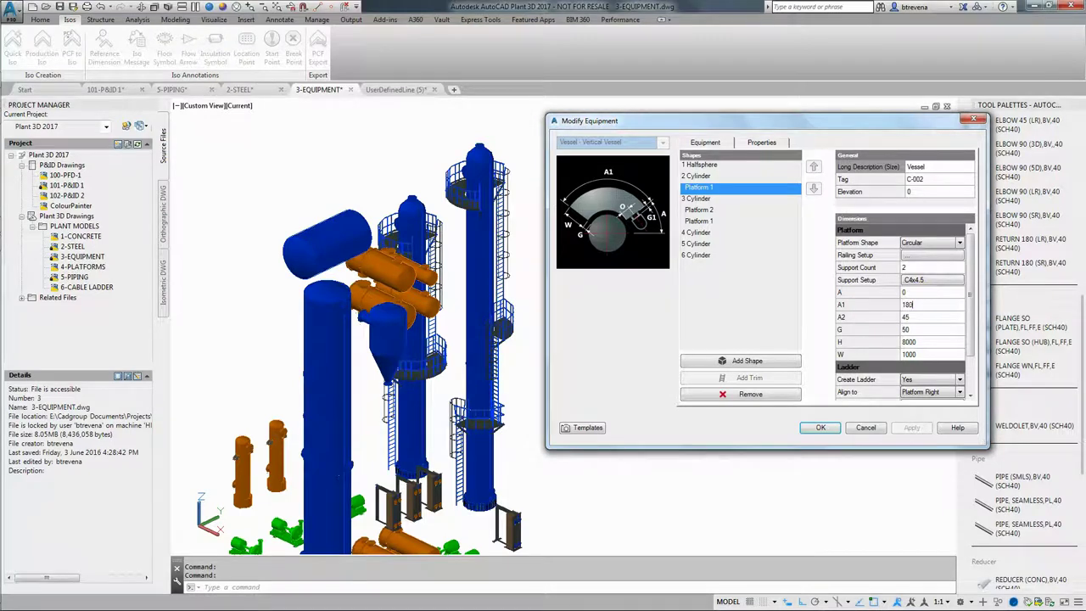
pyautogui.click(933, 293)
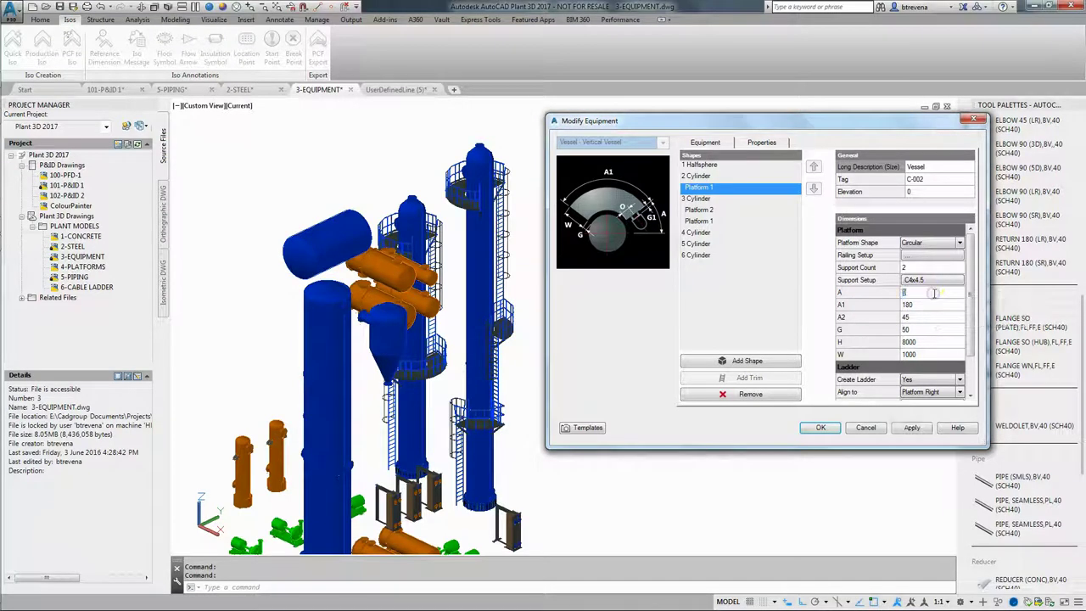
pyautogui.click(911, 429)
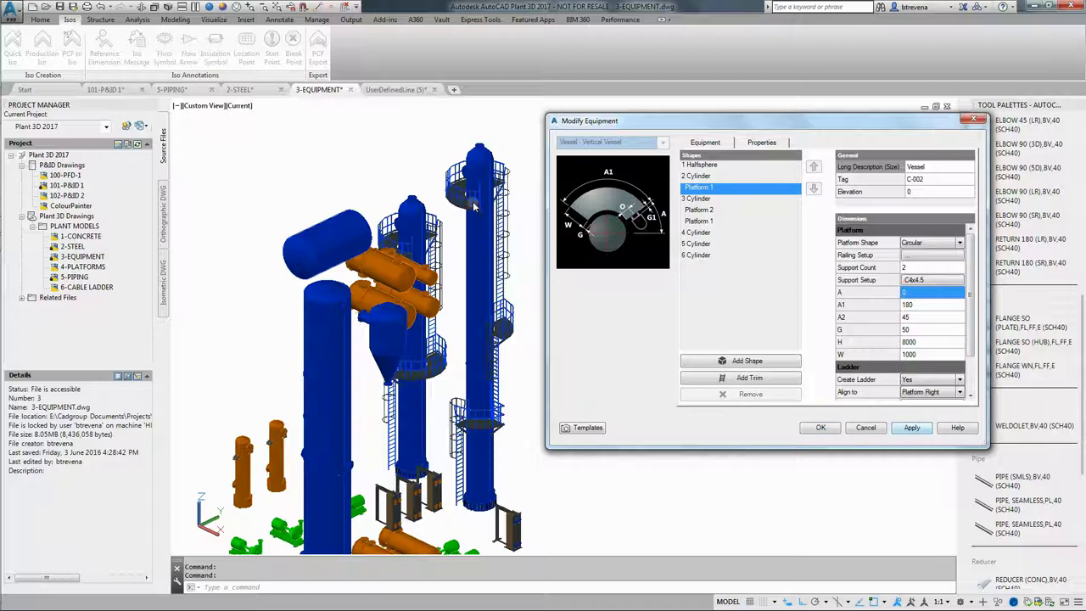
pyautogui.click(820, 427)
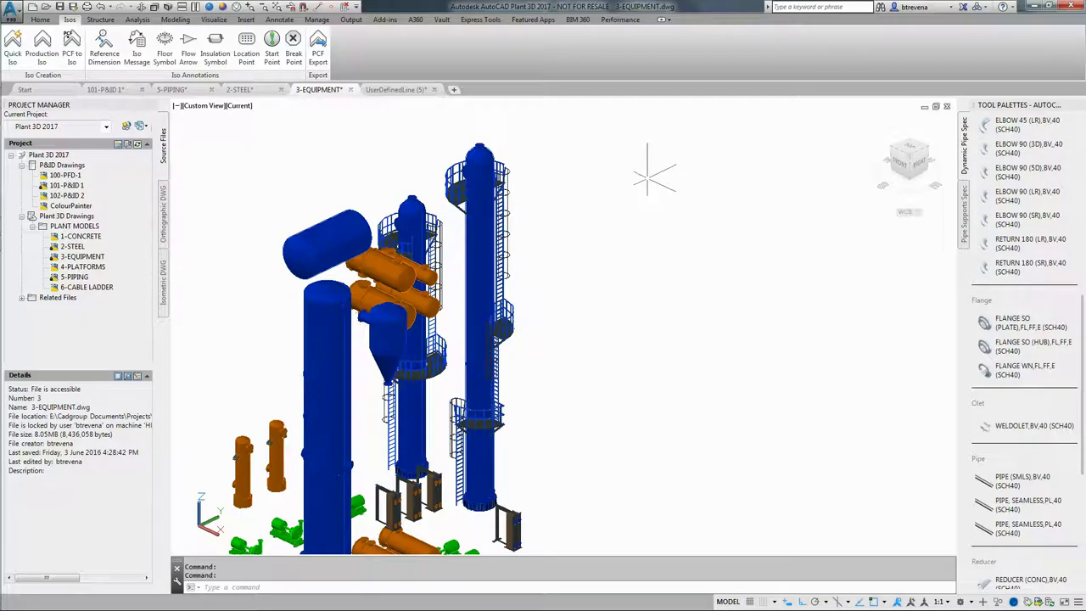
# - Open vessel C-002 for equipment modification, review the available trim types such as platform, lug and body flange, and close the dialog
pyautogui.click(507, 257)
pyautogui.rightClick(597, 217)
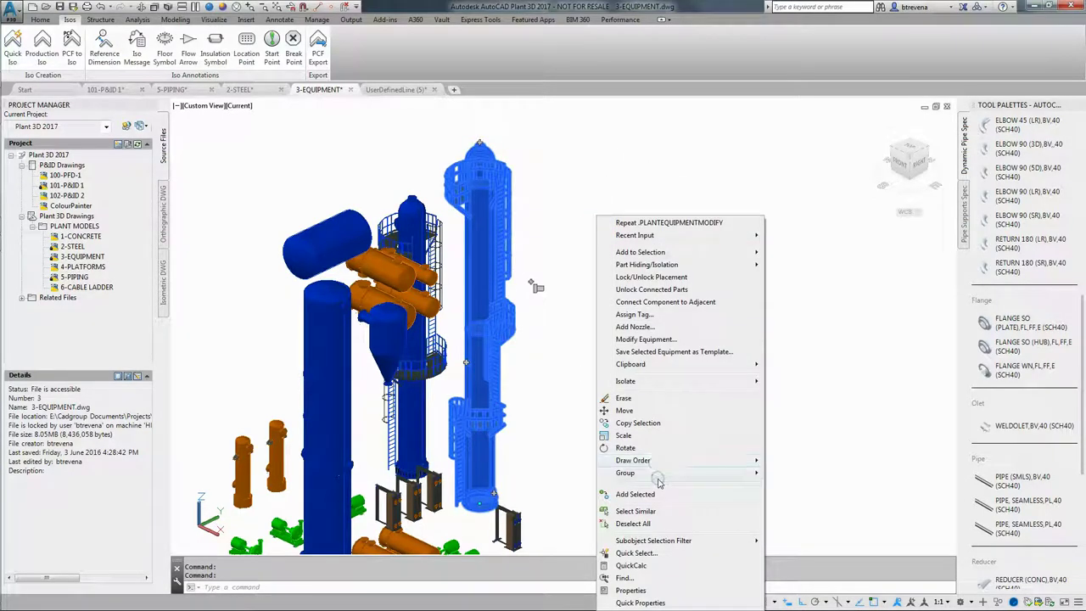
pyautogui.click(650, 340)
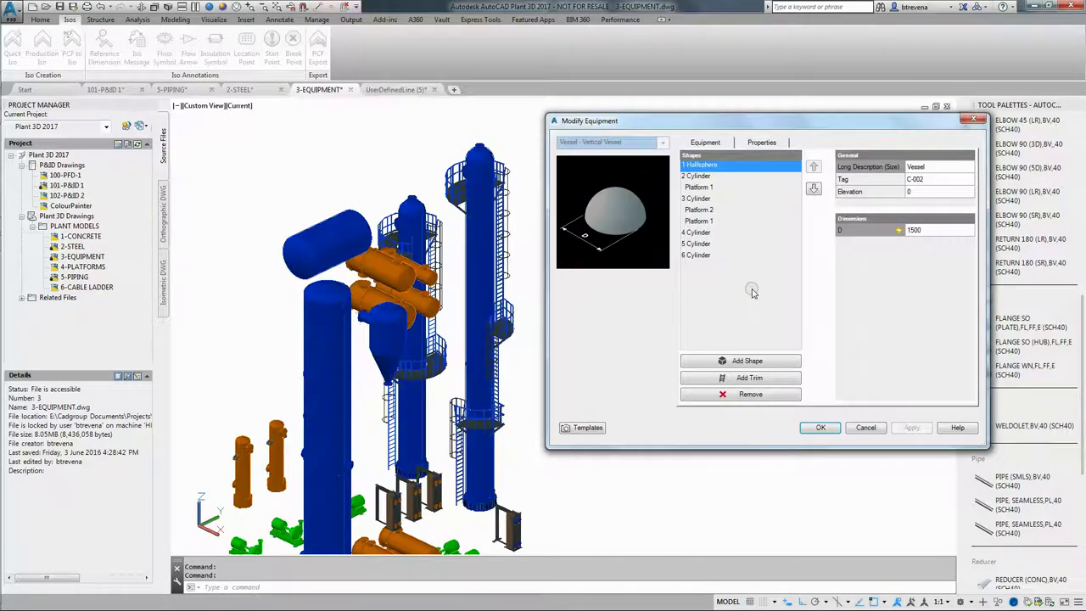
pyautogui.click(754, 379)
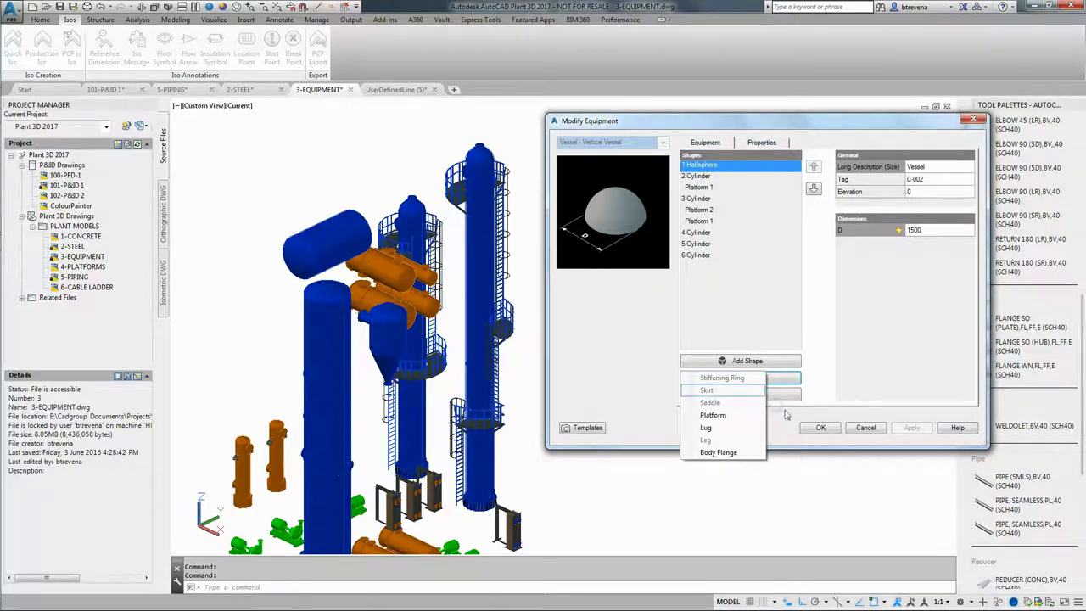
pyautogui.click(821, 430)
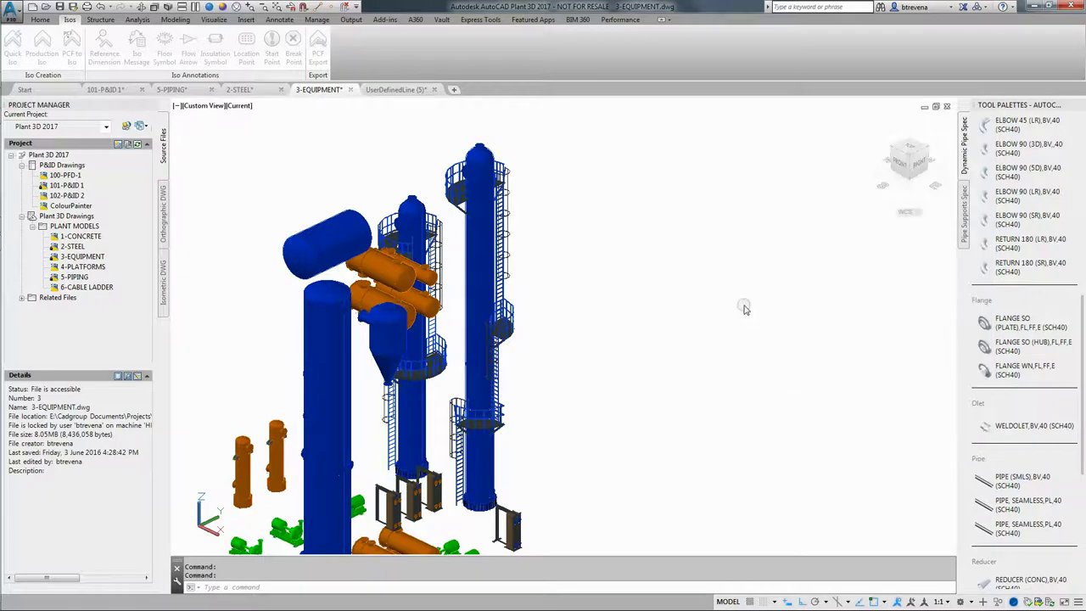
# - Reopen vessel C-002 for modification and review the height and ladder settings of Platform 1 under shape 3 Cylinder
pyautogui.click(492, 254)
pyautogui.rightClick(582, 252)
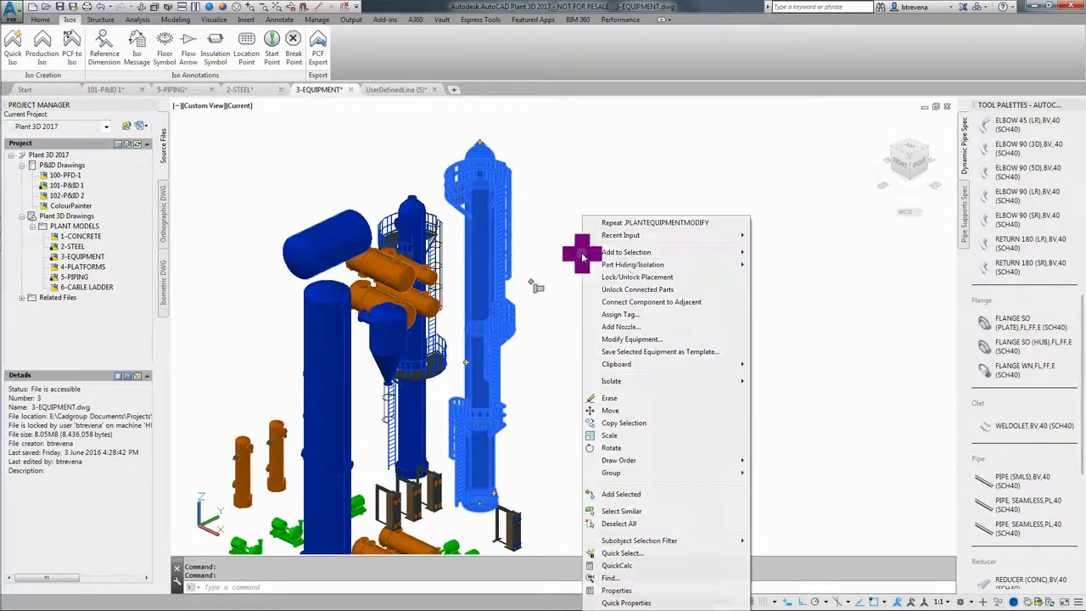
pyautogui.click(635, 338)
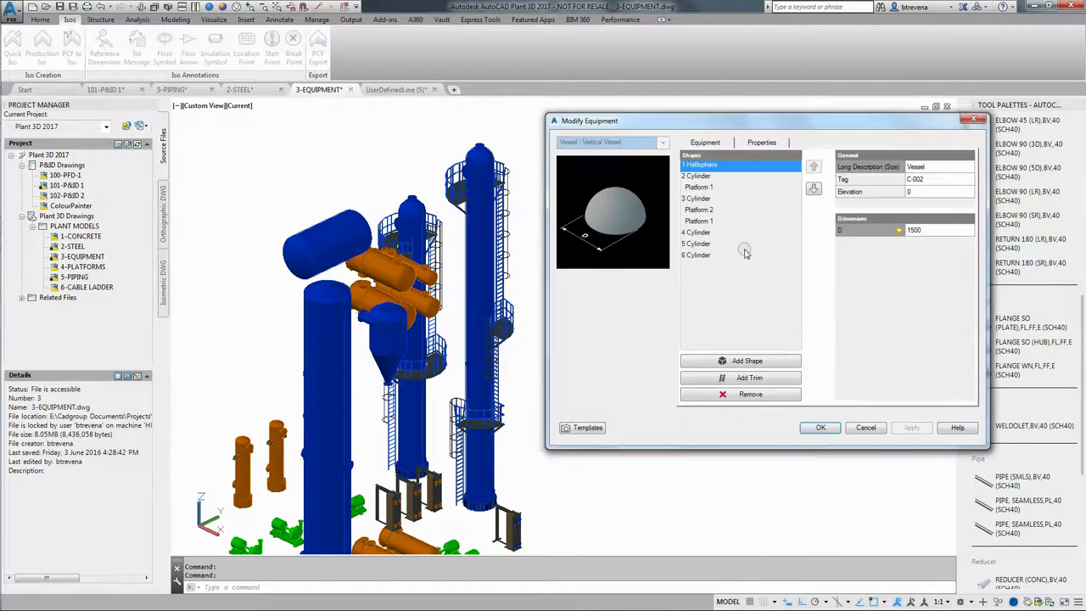
pyautogui.click(698, 221)
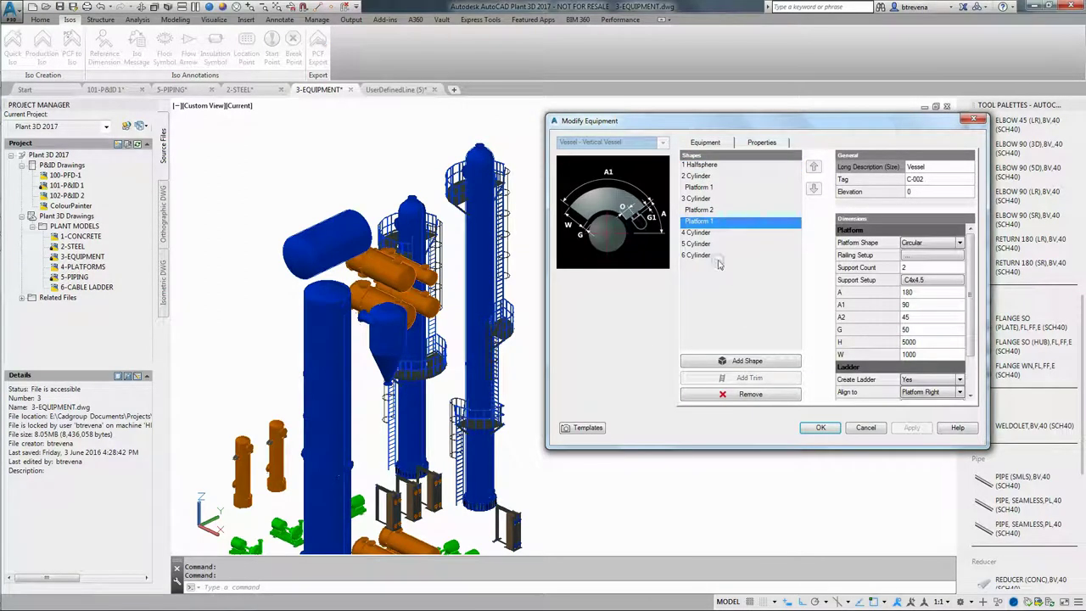
pyautogui.click(913, 343)
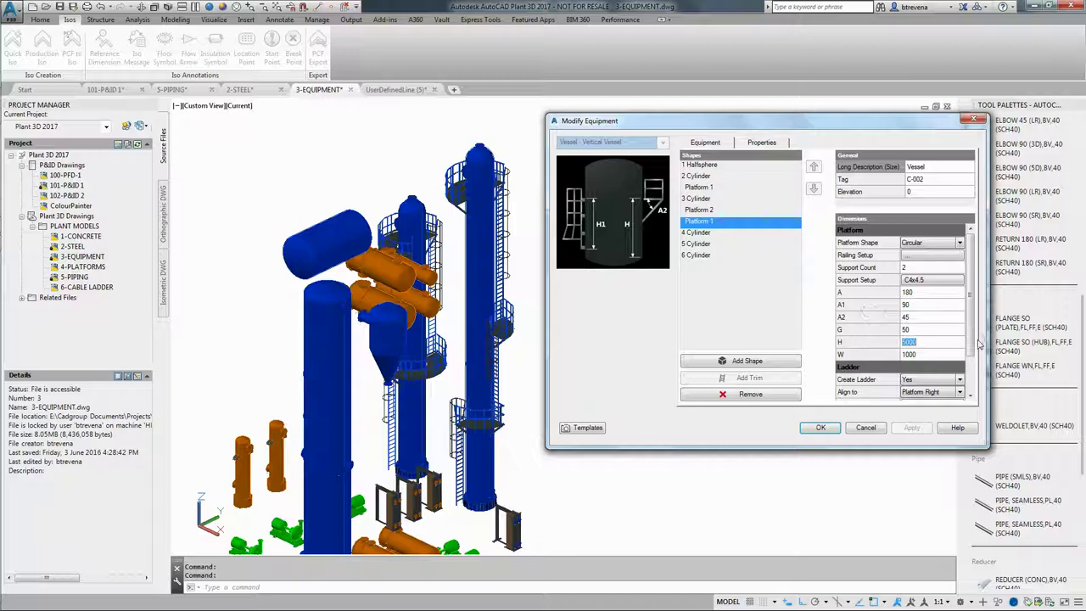
pyautogui.scroll(-3, 971, 356)
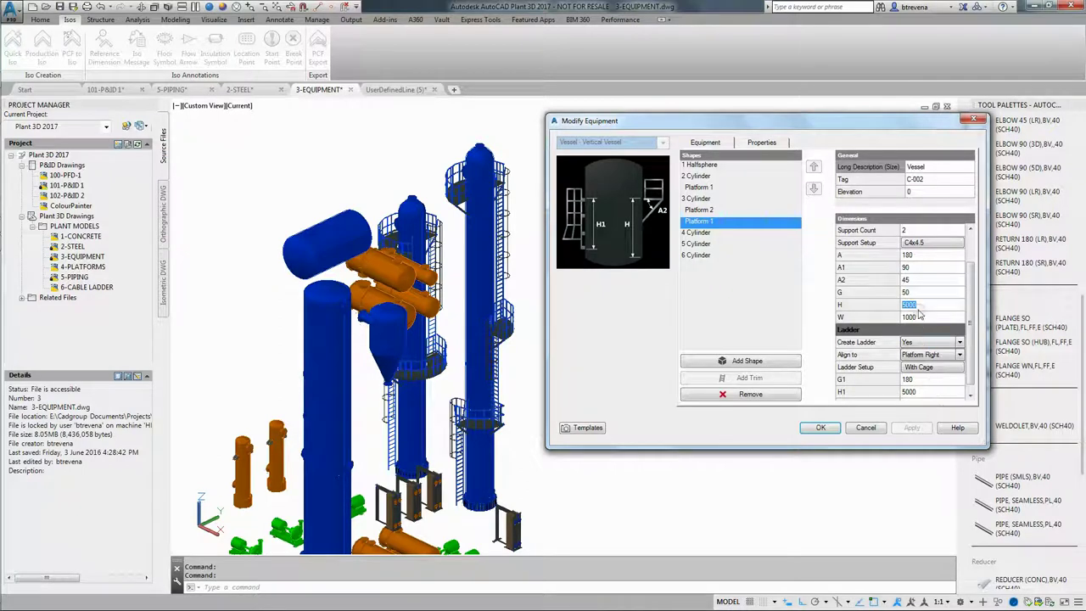
pyautogui.click(820, 429)
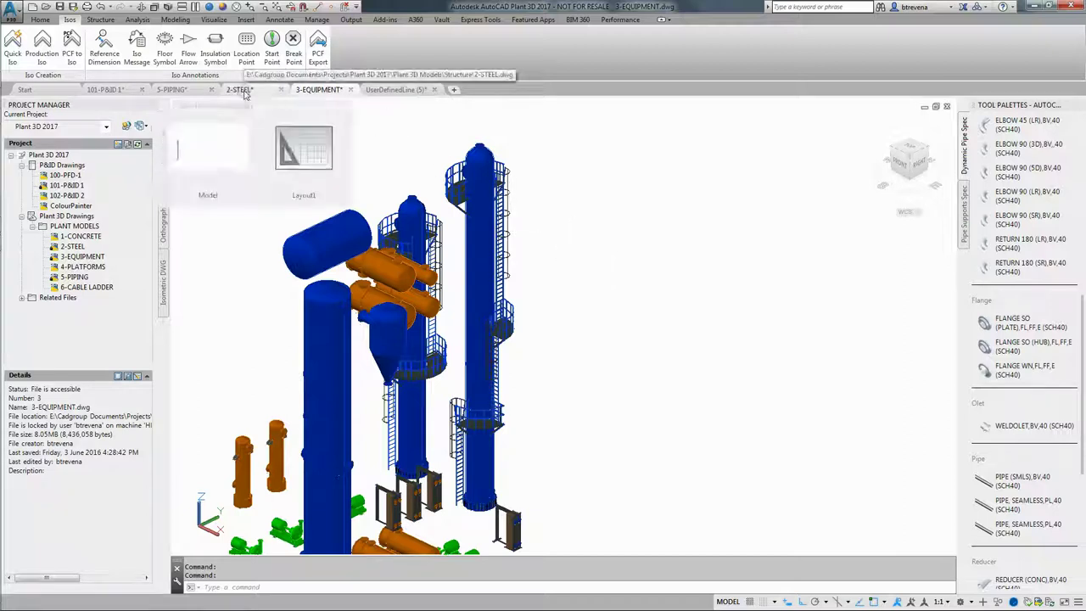
# - Preview the 5-PIPING drawing, then review the feature list in the New Features - Plant 3D 2017 Word document and return to the equipment model
pyautogui.click(170, 90)
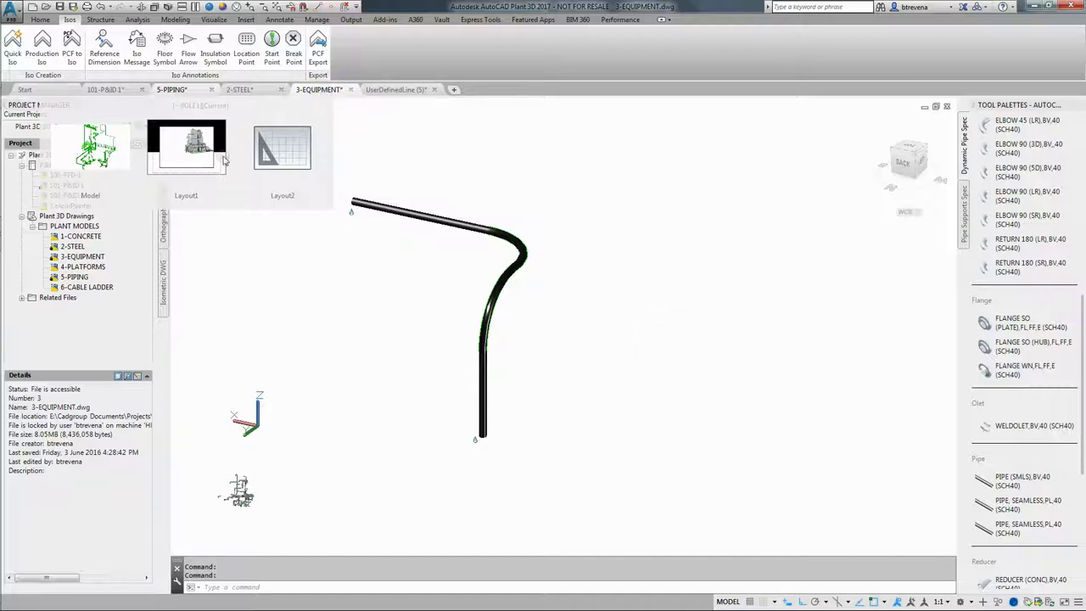
pyautogui.click(110, 154)
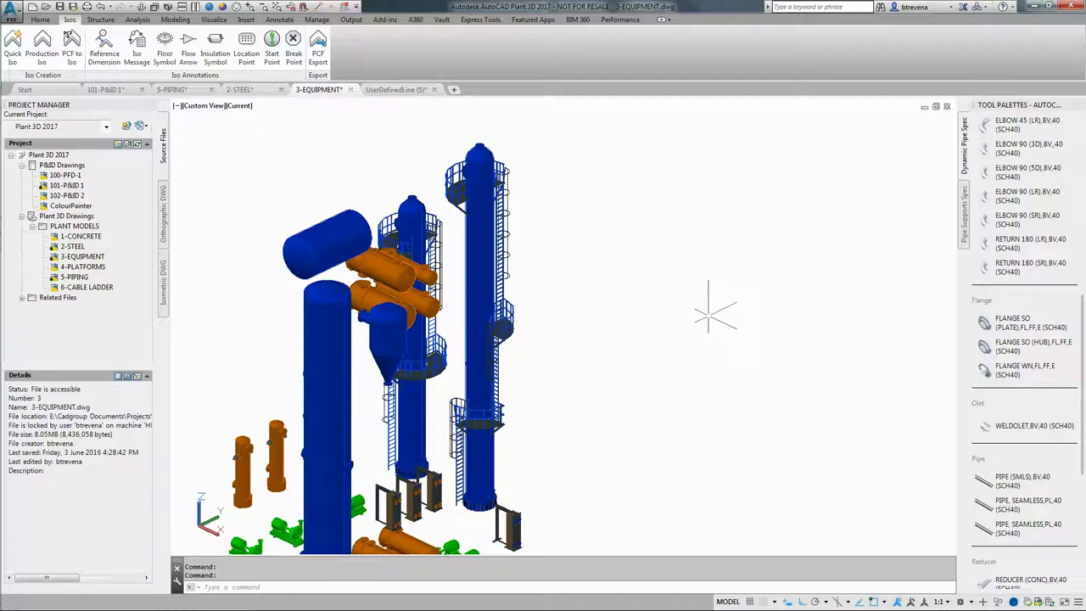
pyautogui.moveTo(9, 128)
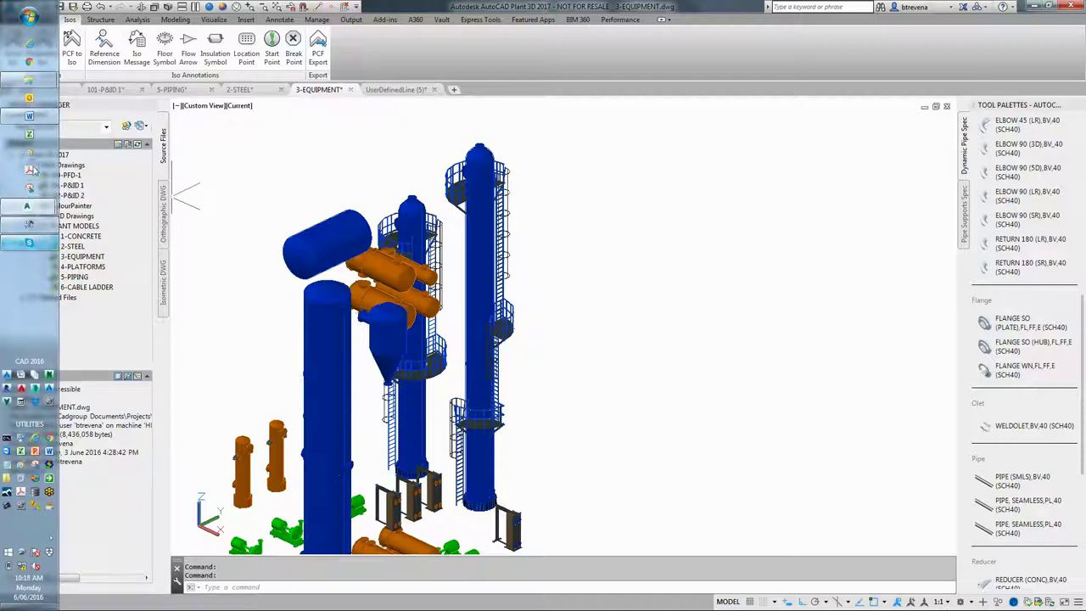
pyautogui.click(29, 117)
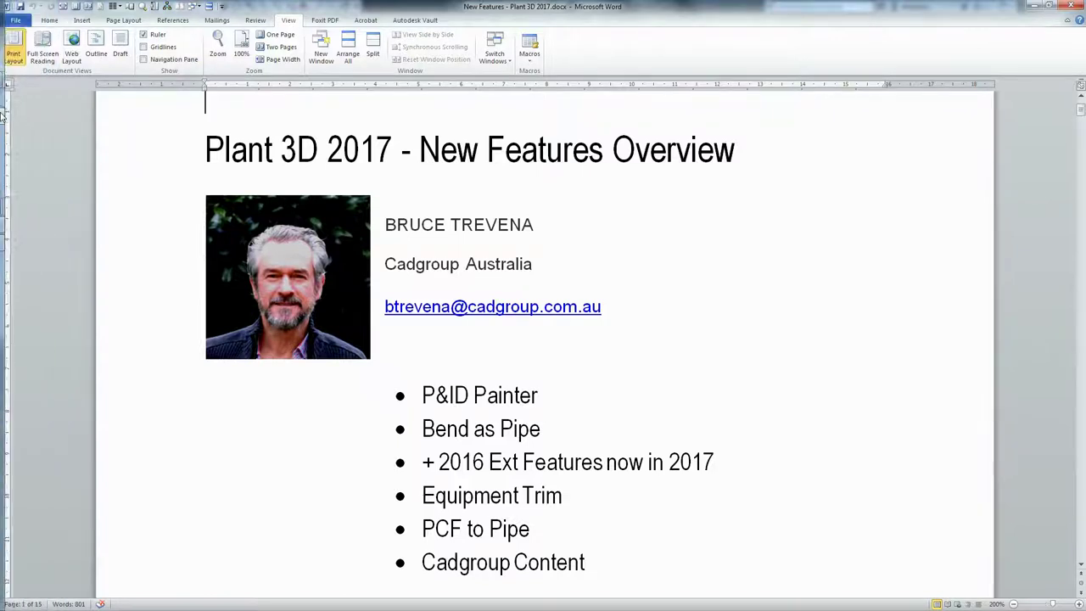
pyautogui.click(46, 119)
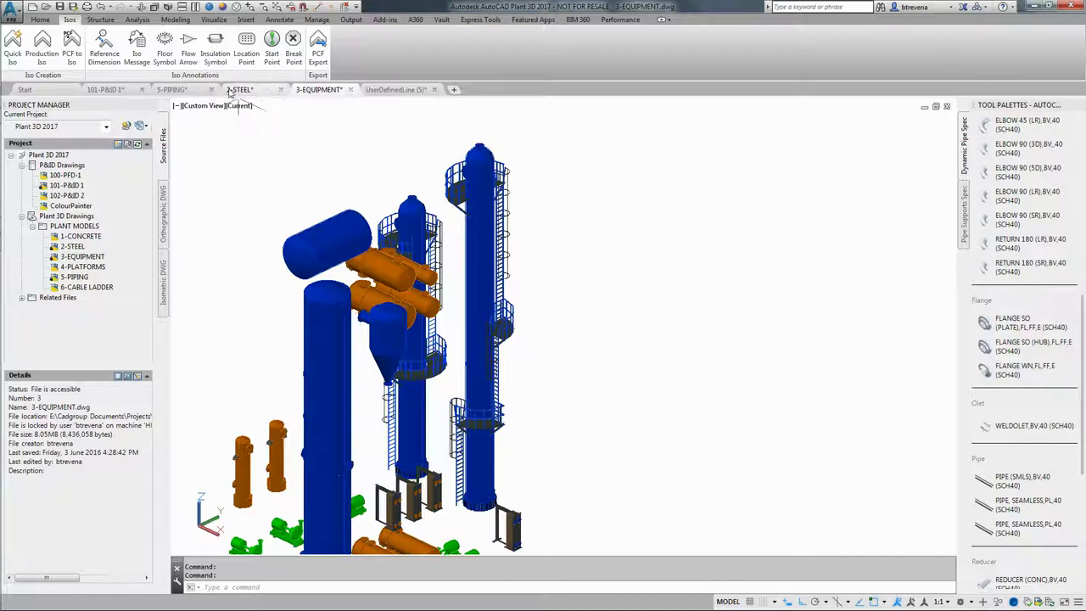
# - Switch to the 2-STEEL drawing and open the short standalone column beside the structure for member editing
pyautogui.click(255, 90)
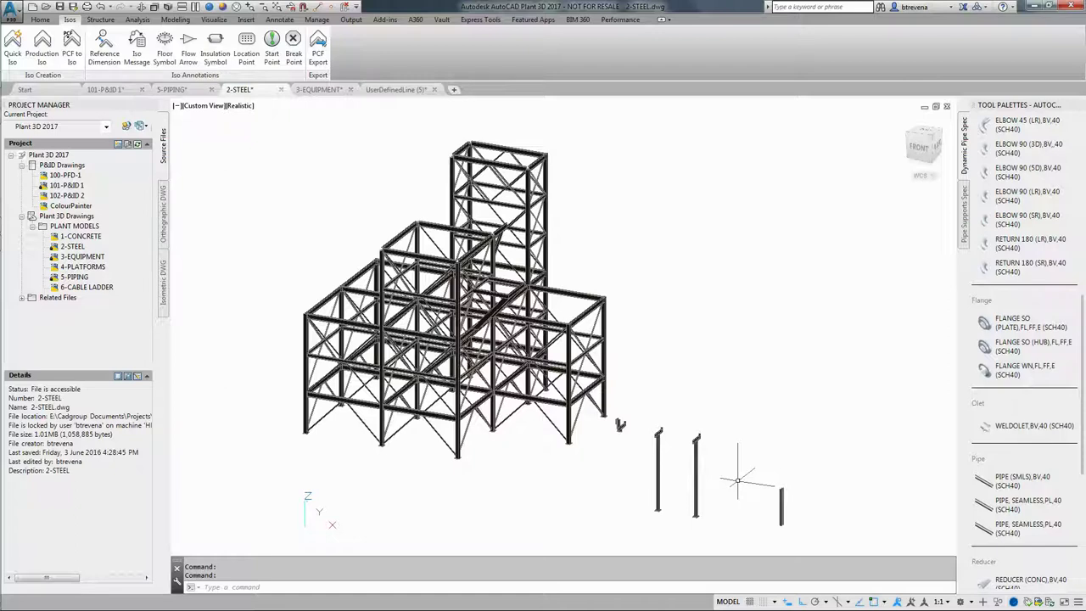
pyautogui.moveTo(727, 430); pyautogui.dragTo(727, 430, button='middle')
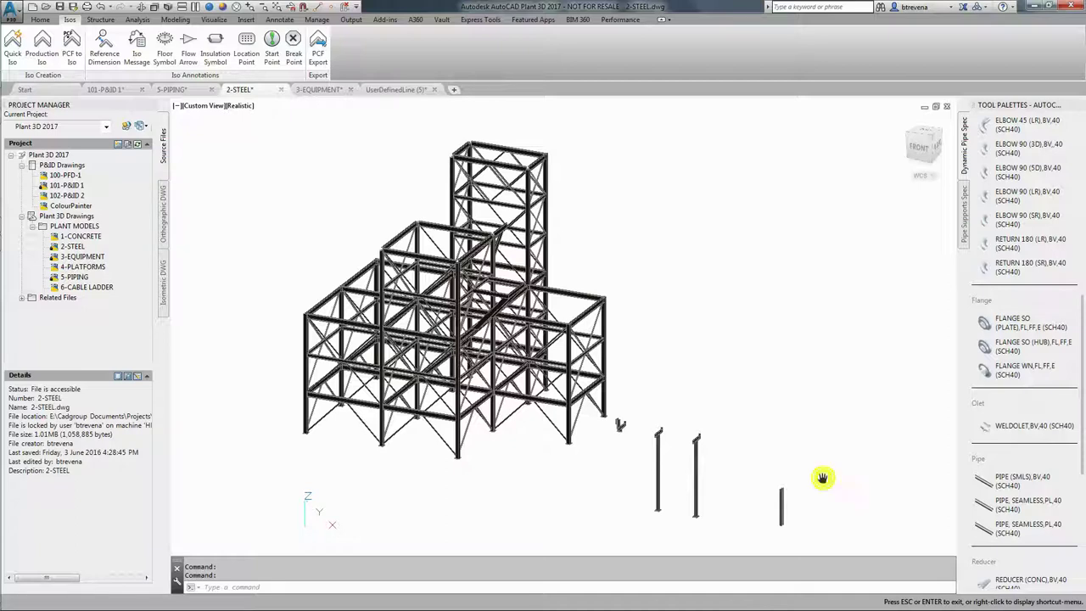
pyautogui.press('Escape')
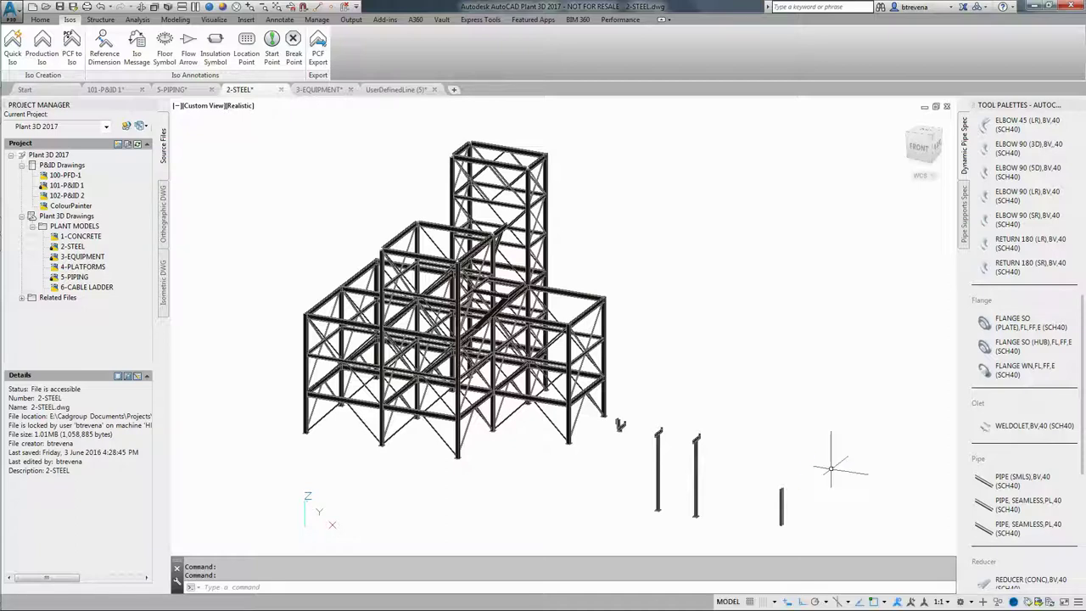
pyautogui.click(781, 504)
pyautogui.rightClick(813, 461)
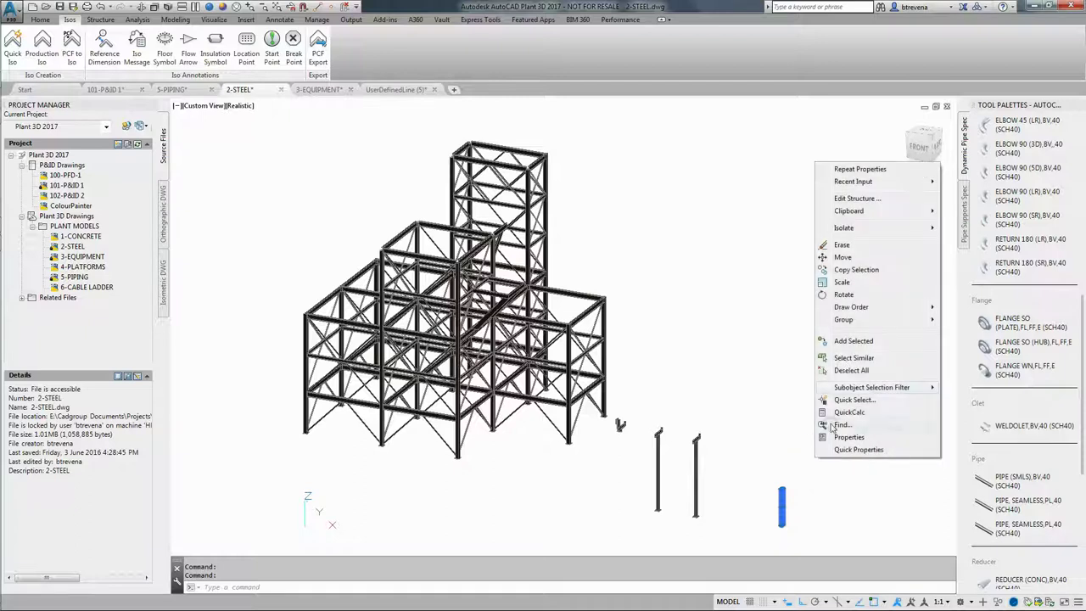
pyautogui.click(867, 204)
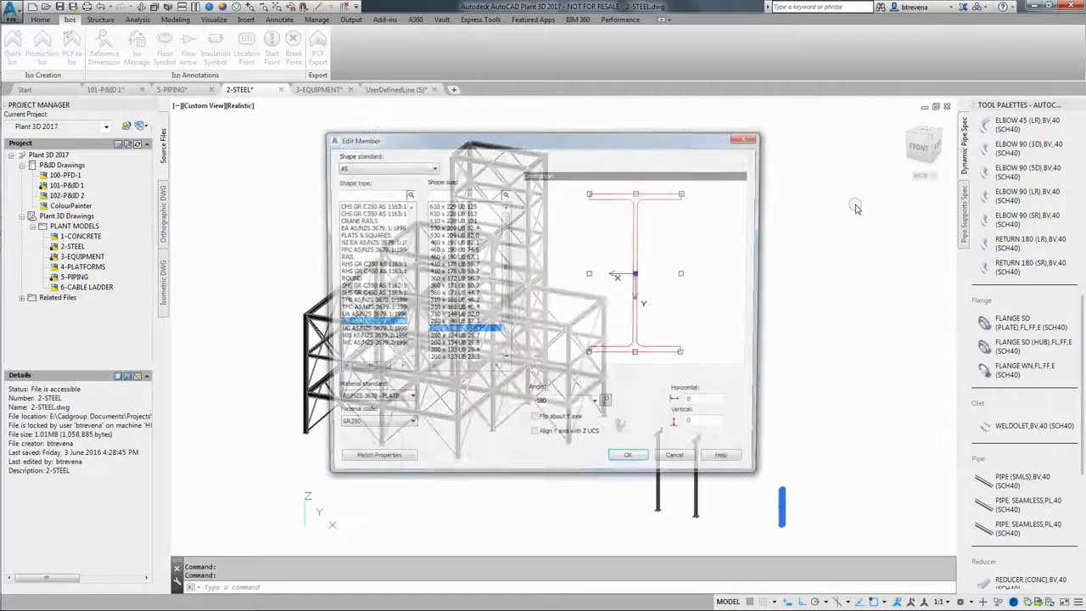
# - Browse the AS shape types RAIL, ROUND and FLATS & SQUARES, previewing sizes such as 200 x 8 FLAT, 12 SQUARE and 10 SQUARE
pyautogui.click(364, 168)
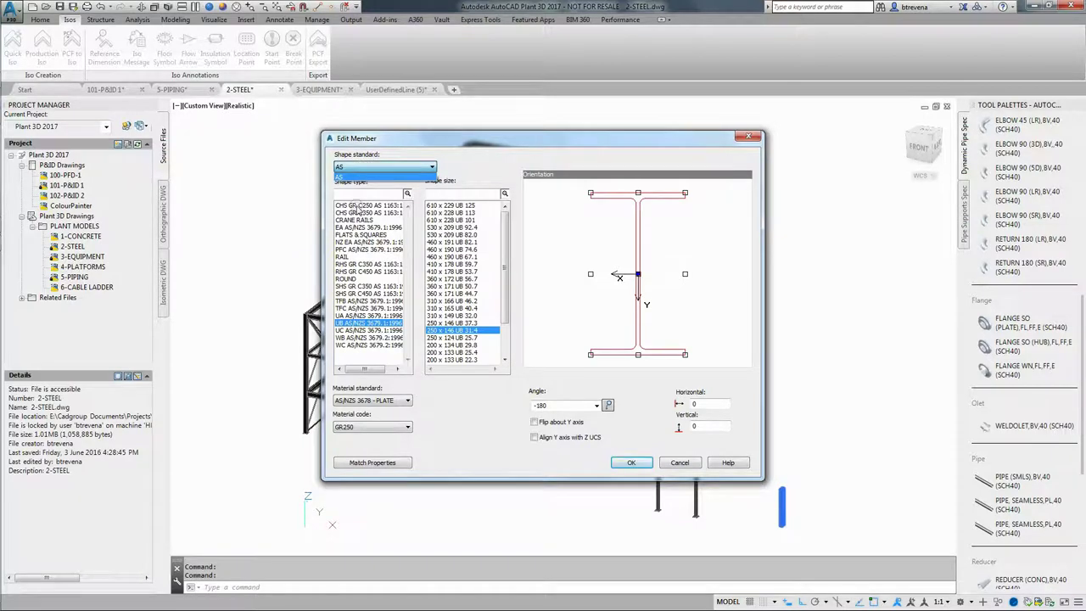
pyautogui.click(344, 256)
pyautogui.click(345, 257)
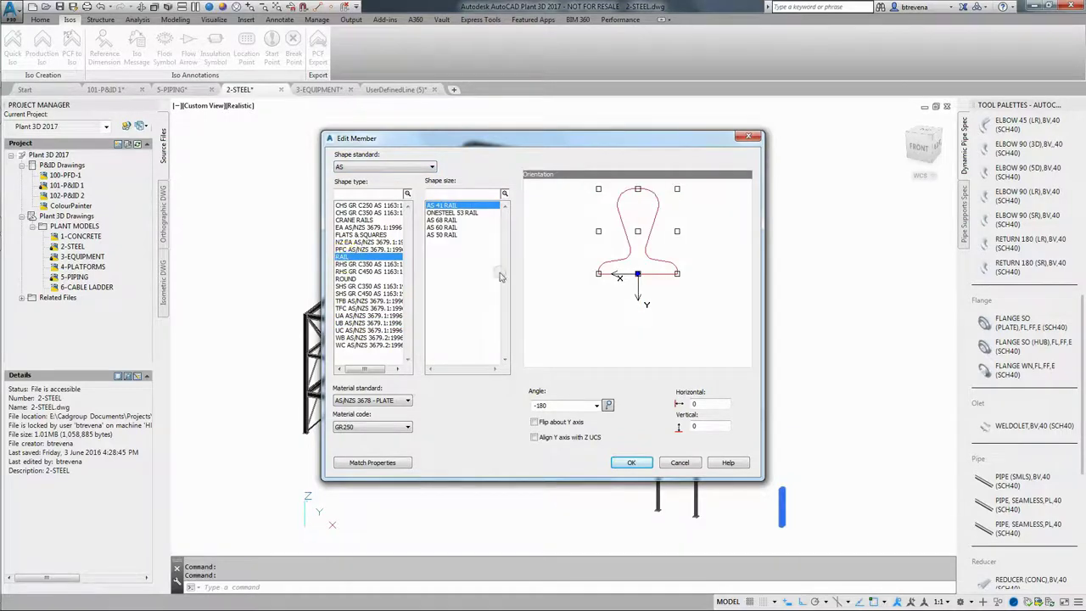
pyautogui.click(358, 279)
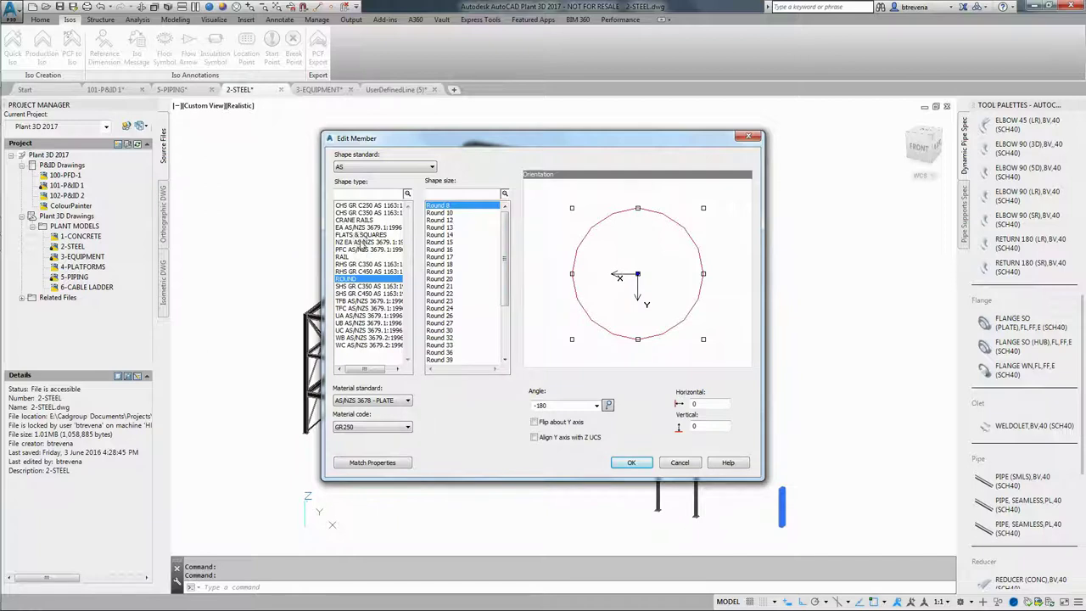
pyautogui.click(366, 235)
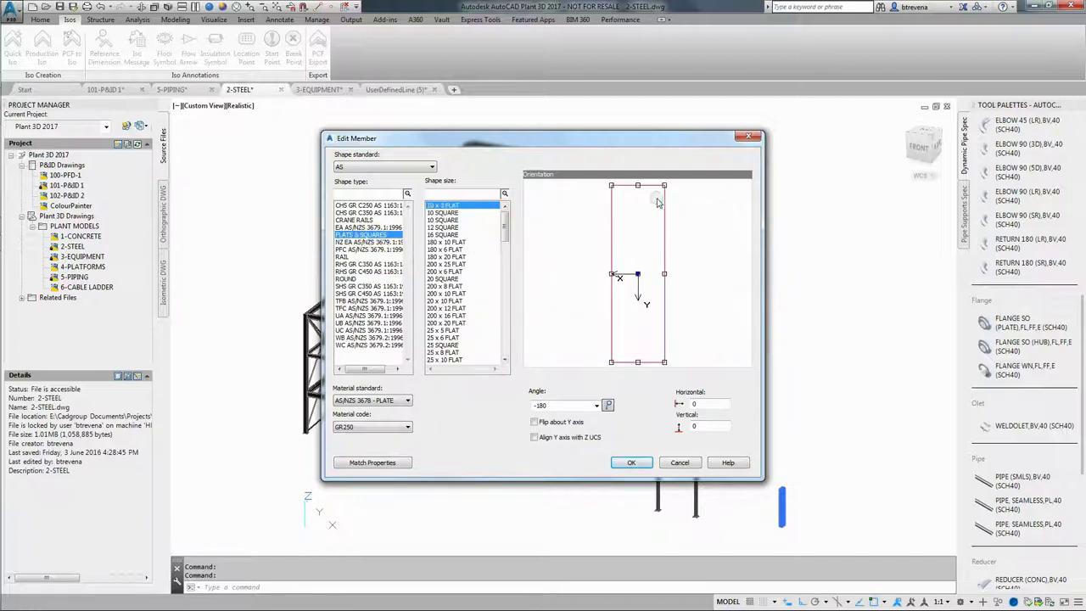
pyautogui.click(447, 286)
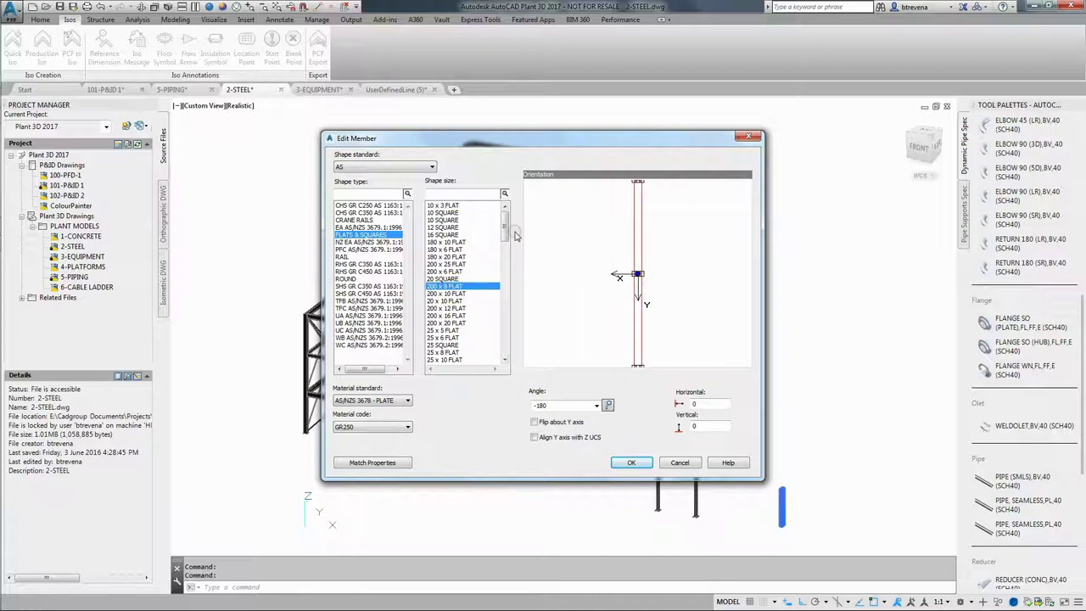
pyautogui.click(447, 228)
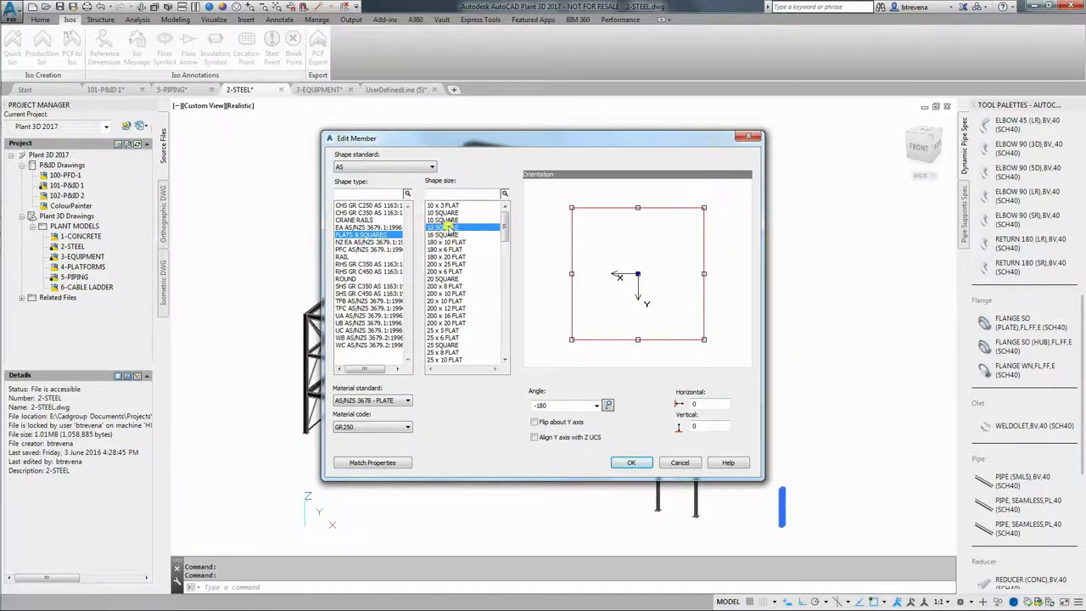
pyautogui.click(445, 220)
pyautogui.click(445, 212)
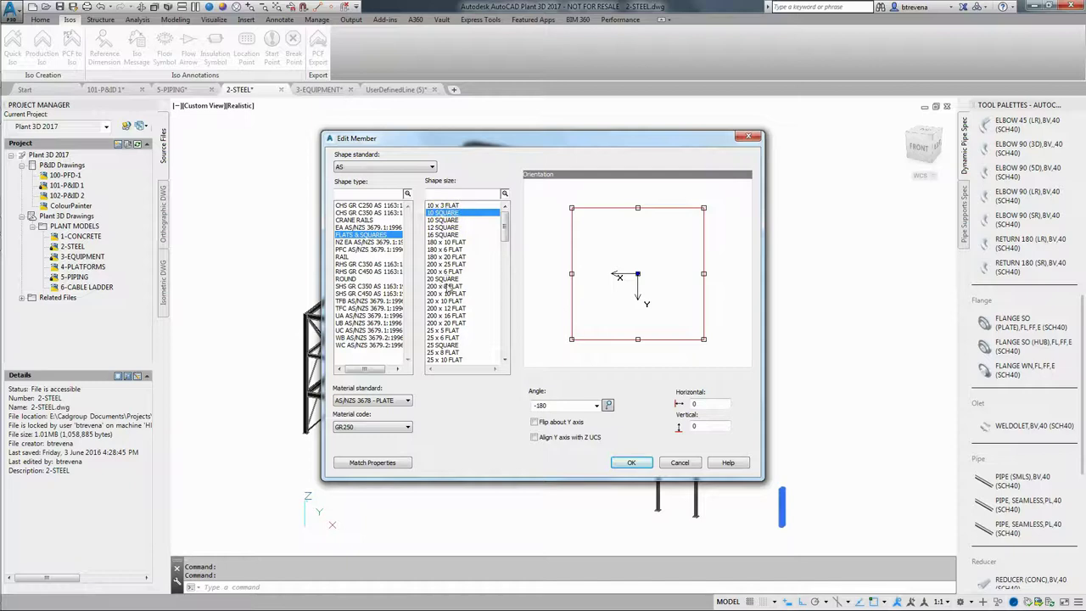
# - Set the member's material standard to AS/NZS 3679.1 hot rolled with material code GR250
pyautogui.click(406, 402)
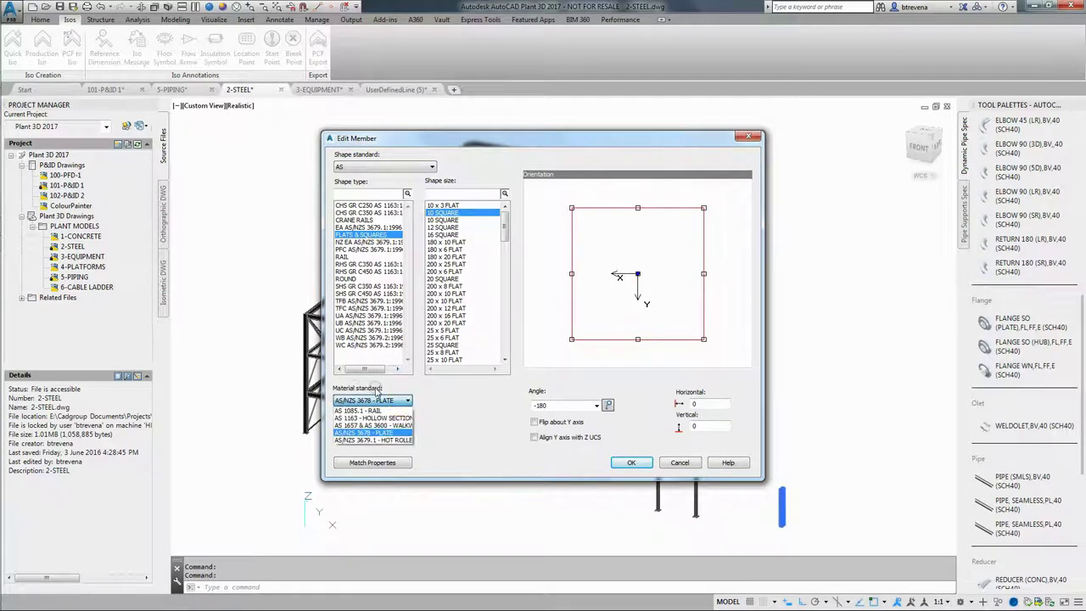
pyautogui.click(382, 440)
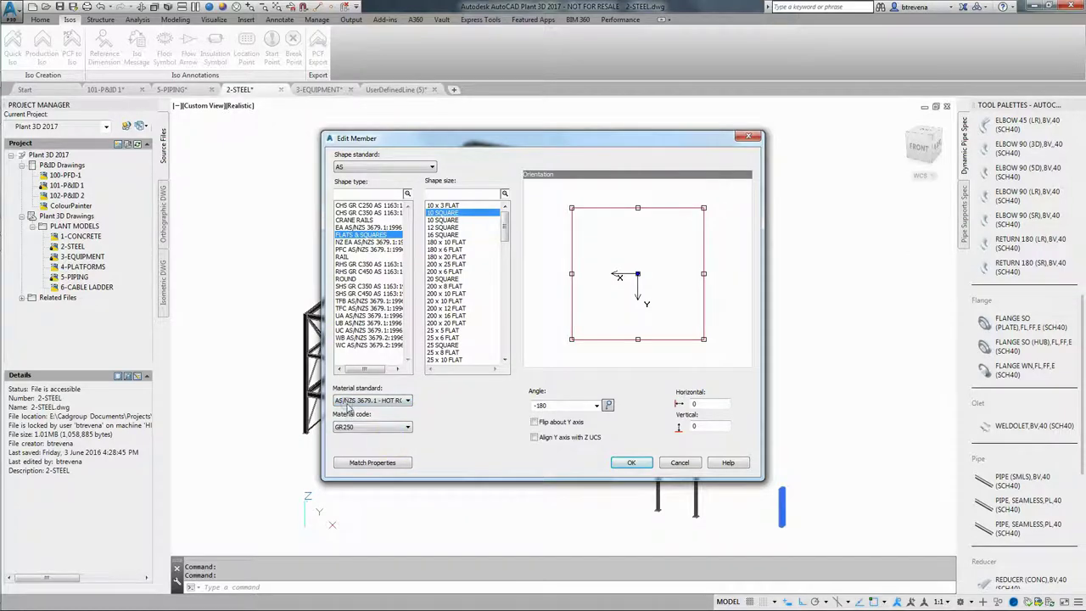
pyautogui.click(399, 404)
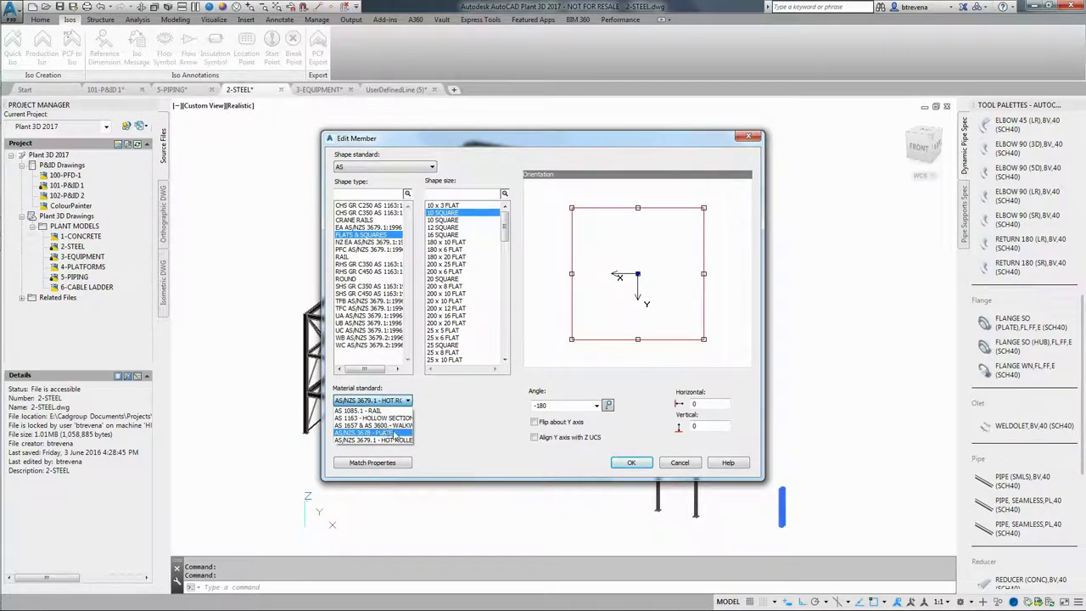
pyautogui.click(395, 440)
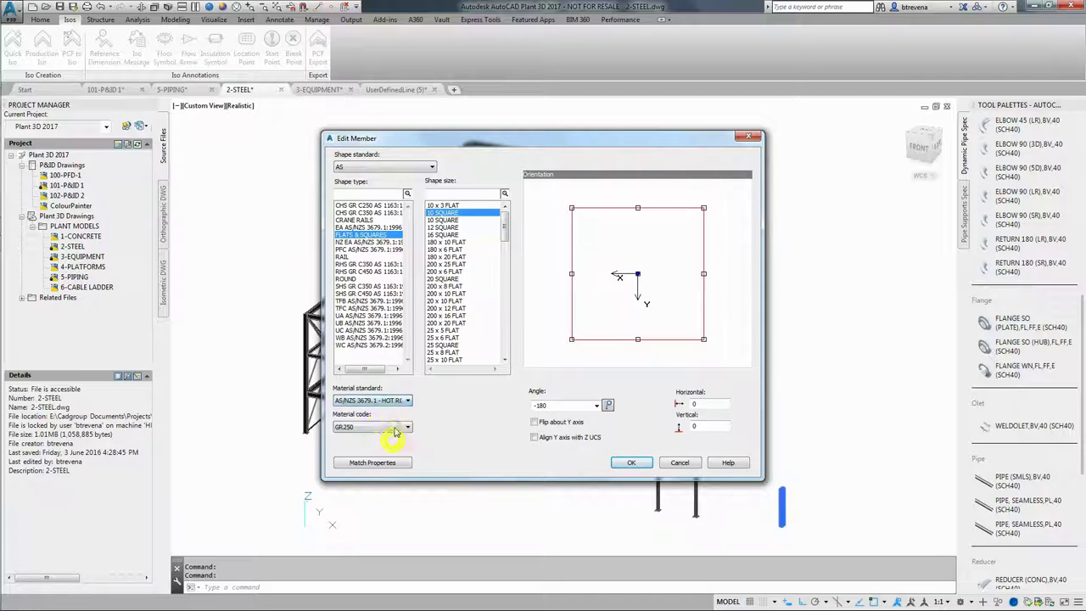
pyautogui.click(379, 428)
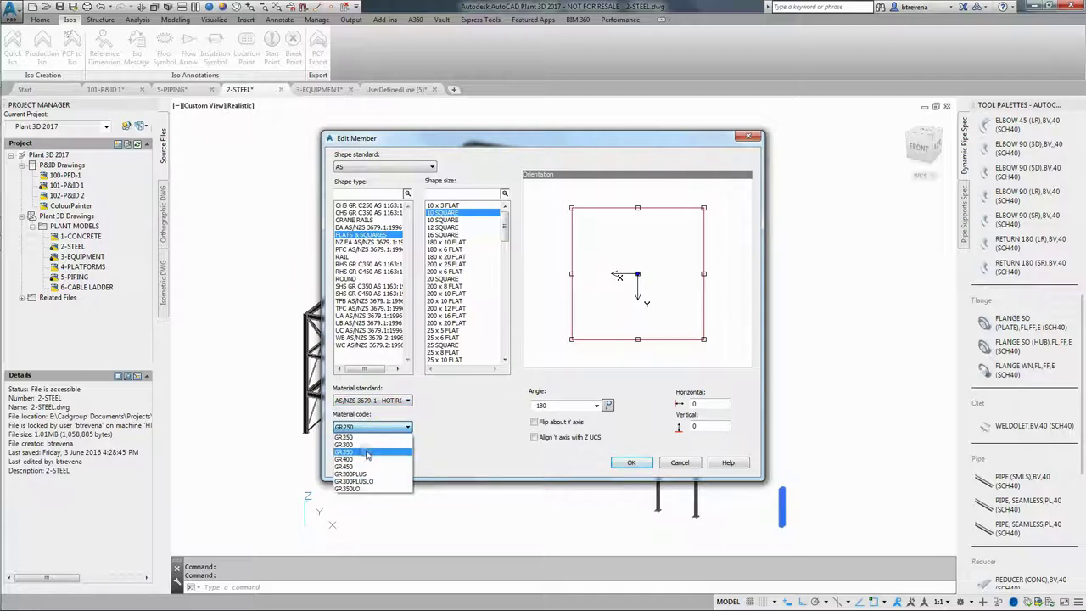
pyautogui.click(367, 436)
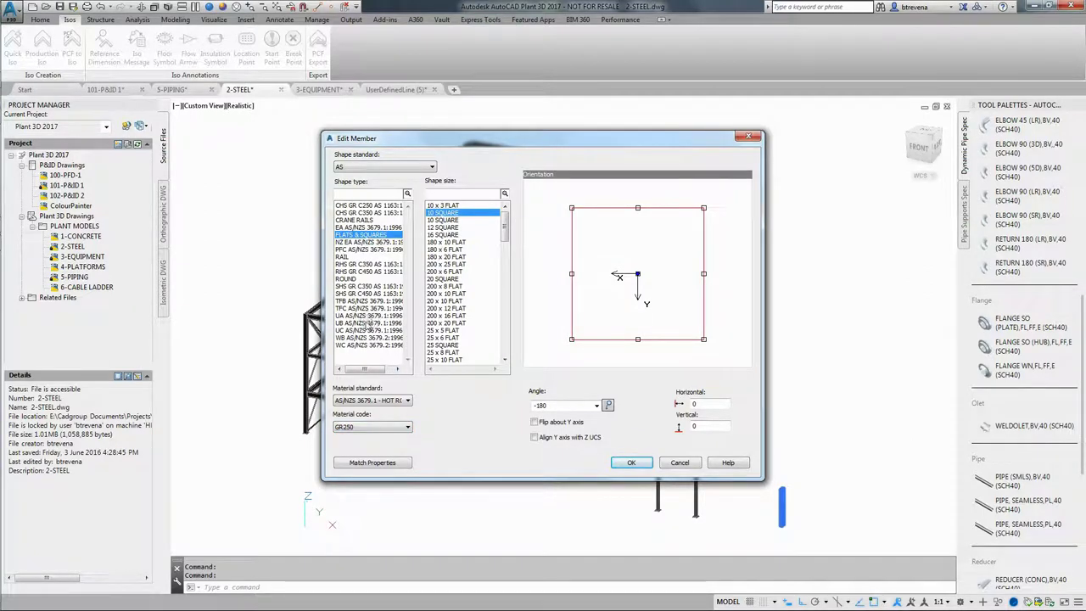
# - Compare the UB and UC shape types and set the member to UB AS/NZS 3679.1 with size 610 x 229 UB 125
pyautogui.click(373, 324)
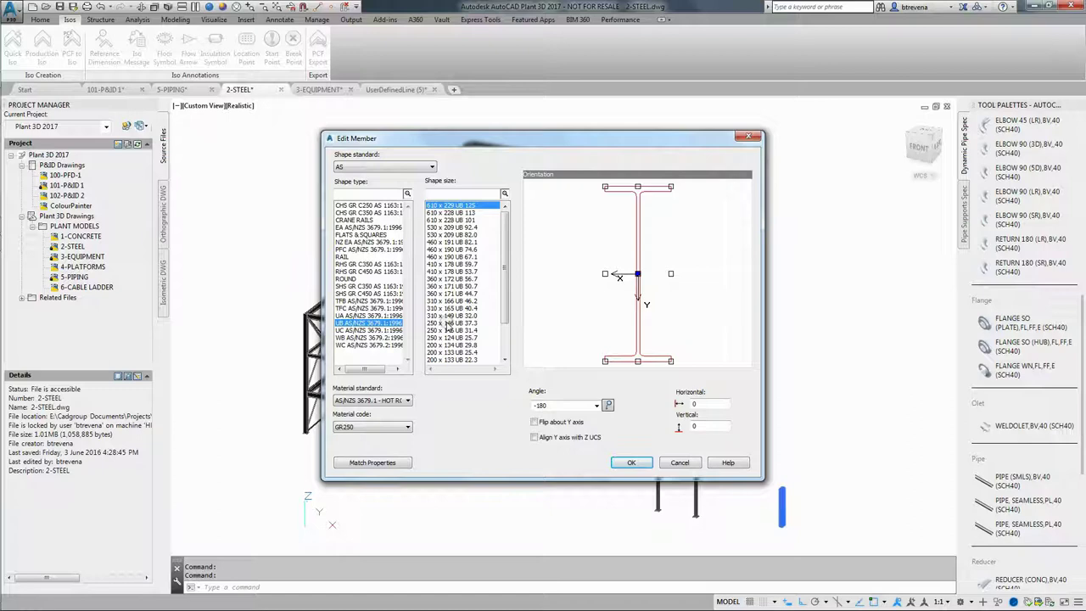
pyautogui.click(369, 330)
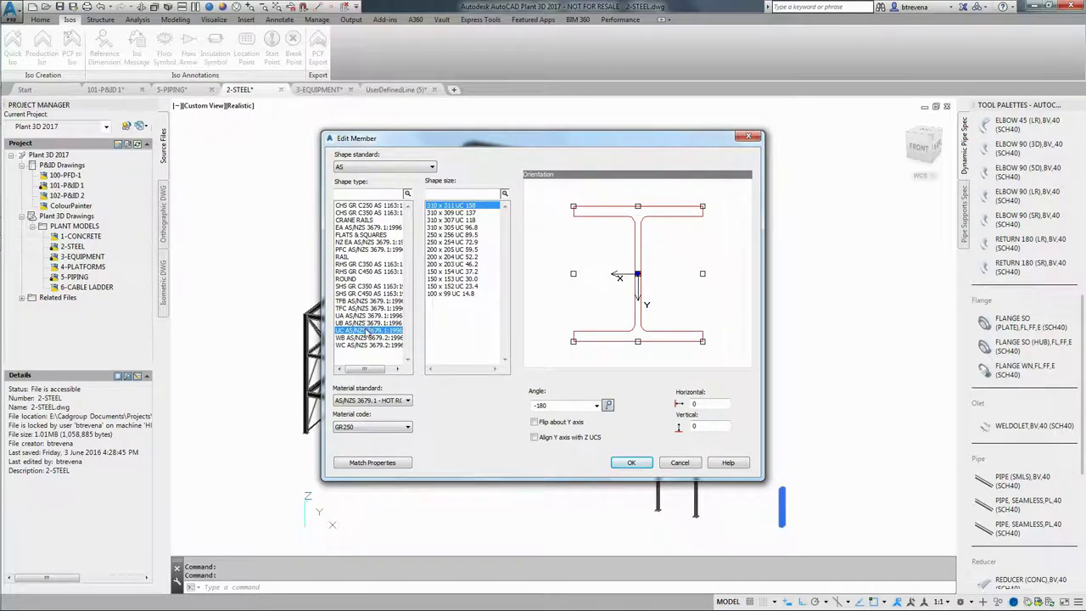
pyautogui.click(370, 323)
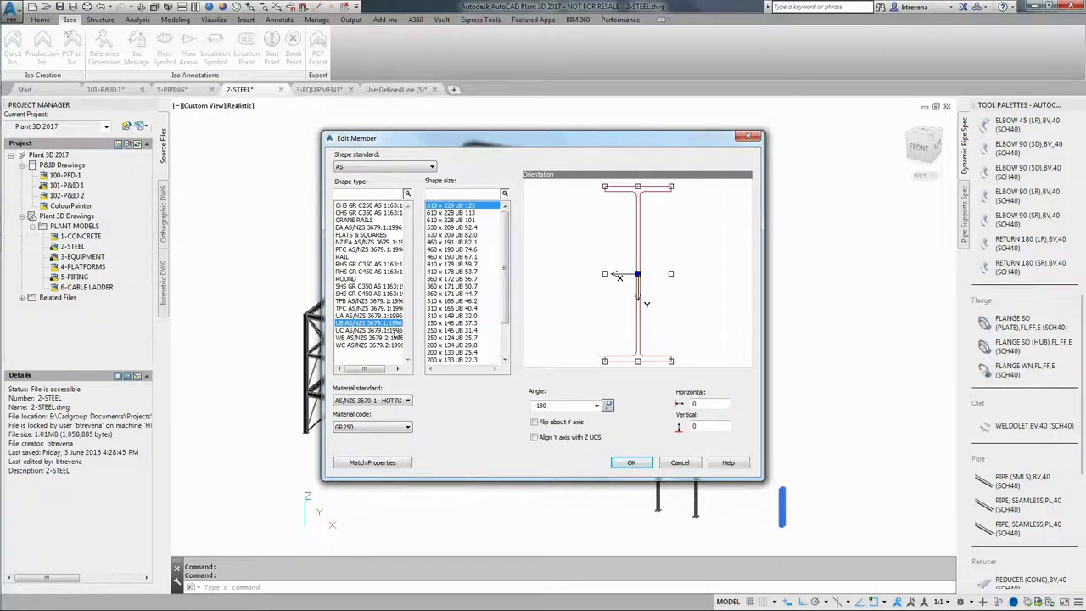
pyautogui.click(628, 462)
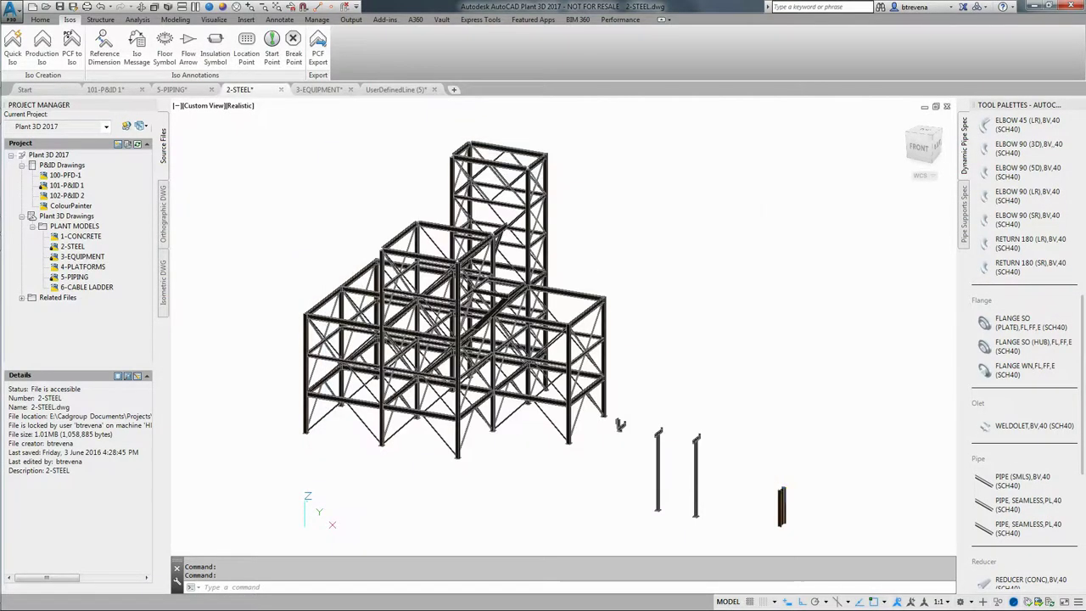
# - Show the UB member's properties and stretch its upper end vertically to lengthen the column, then close the properties
pyautogui.rightClick(827, 468)
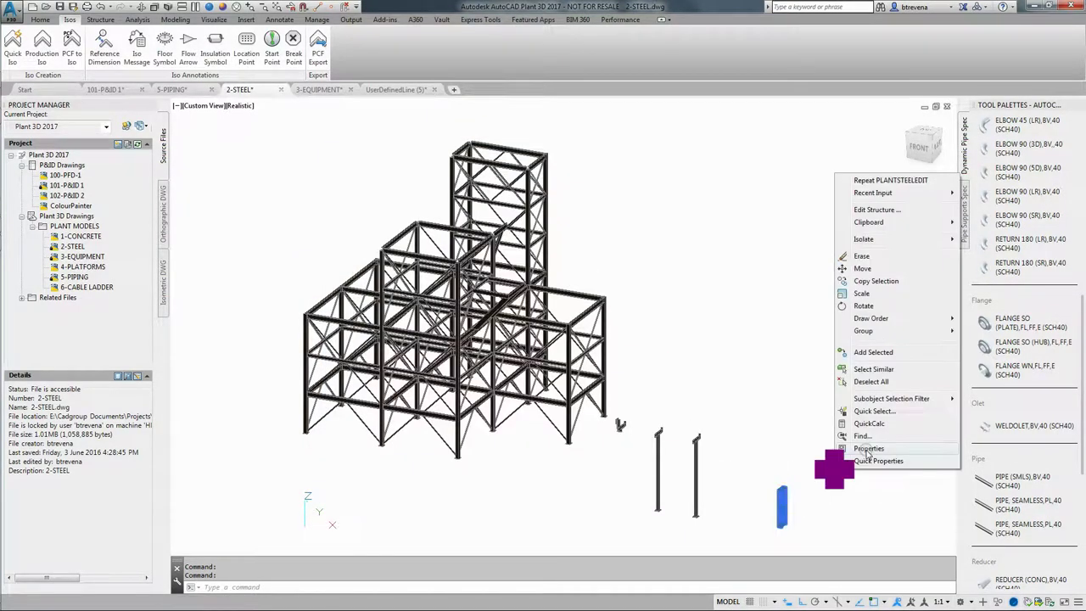
pyautogui.click(877, 447)
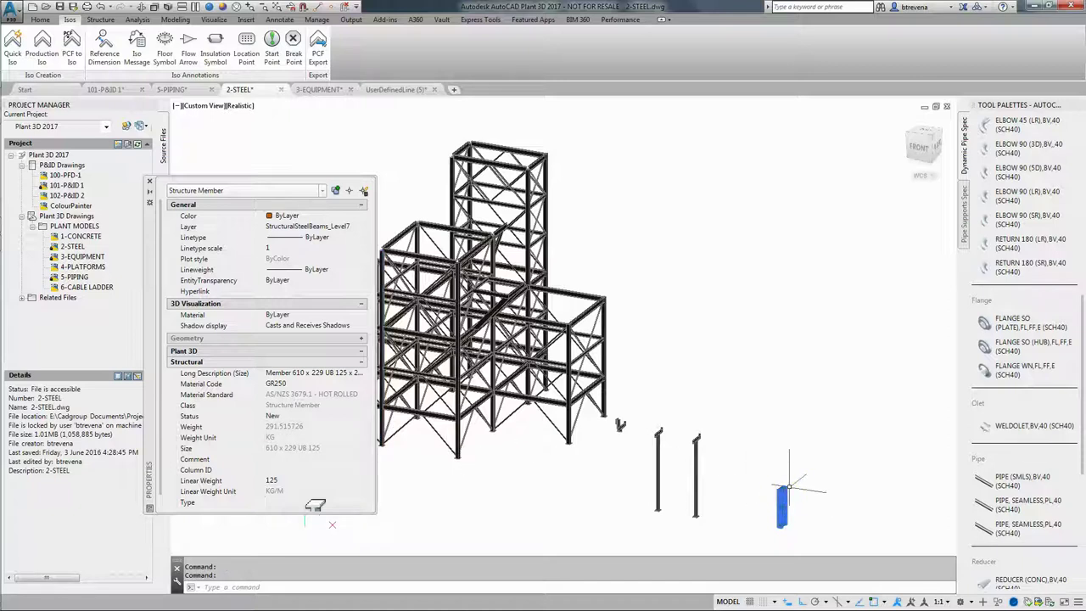
pyautogui.click(782, 488)
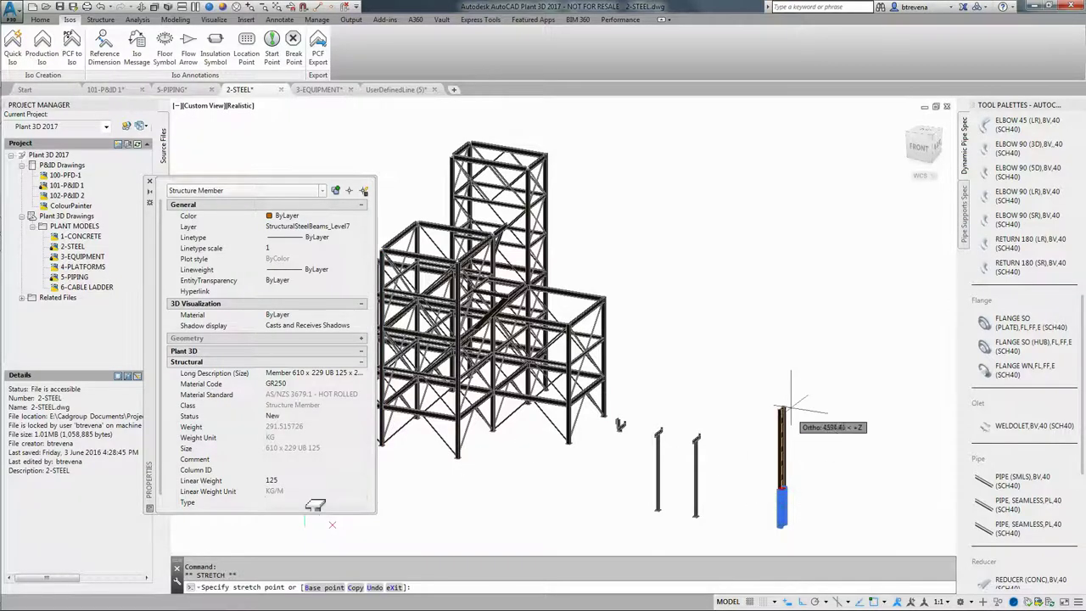
pyautogui.click(781, 345)
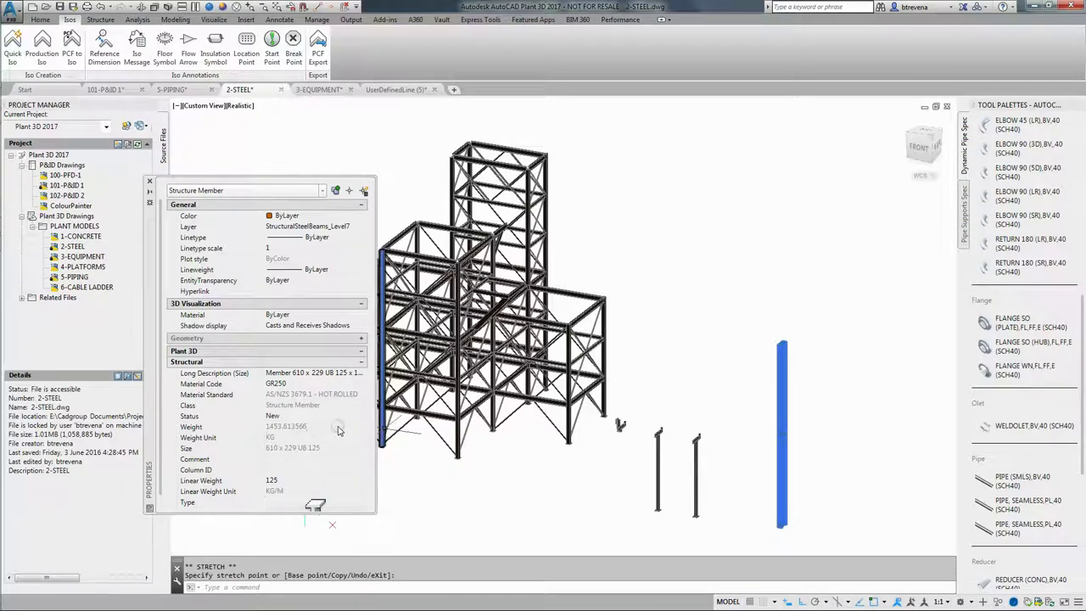
pyautogui.press('Escape')
pyautogui.press('Escape')
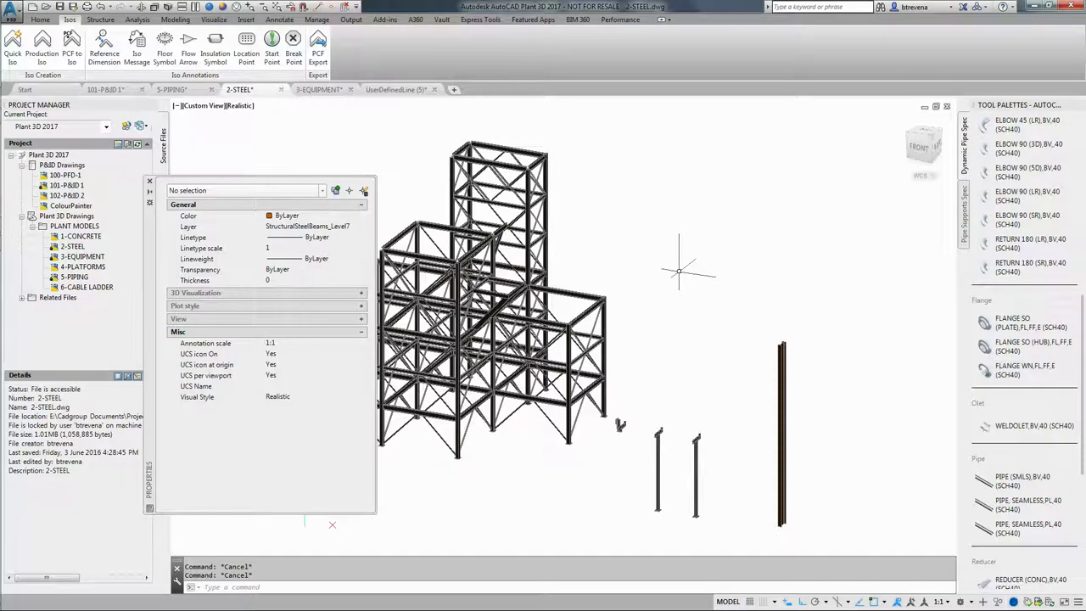
pyautogui.click(149, 181)
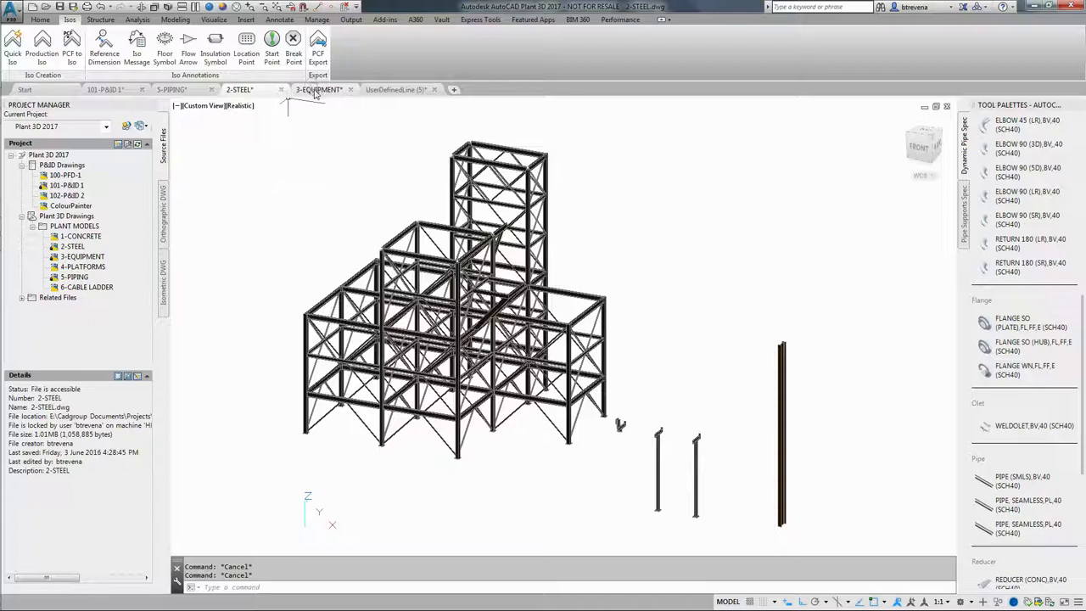
# - Switch to the 3-EQUIPMENT drawing and view the group of three legged vertical tanks from a low side angle
pyautogui.moveTo(316, 90)
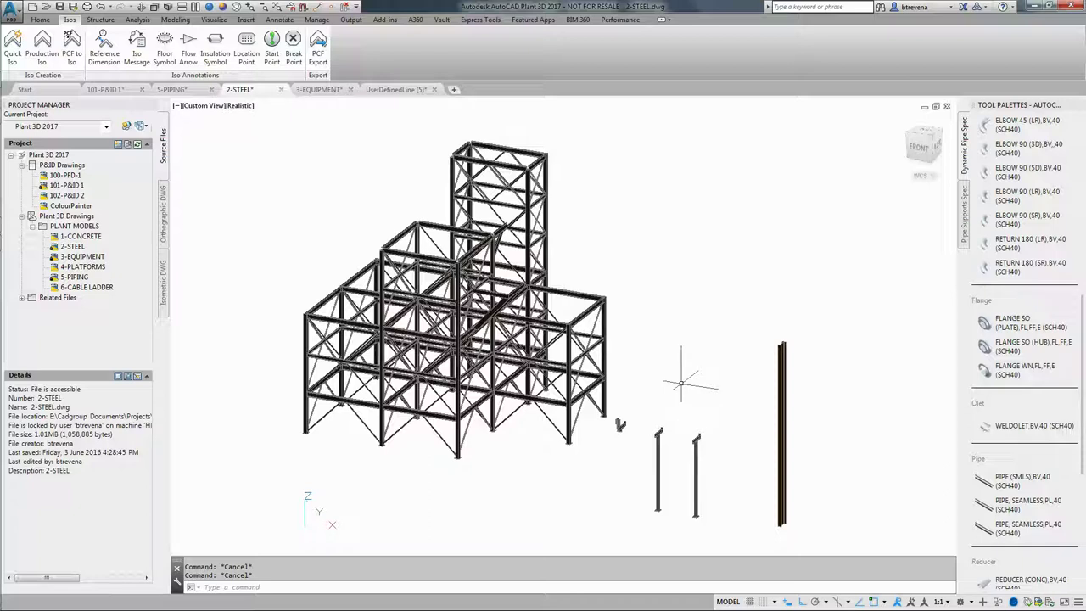
pyautogui.click(319, 90)
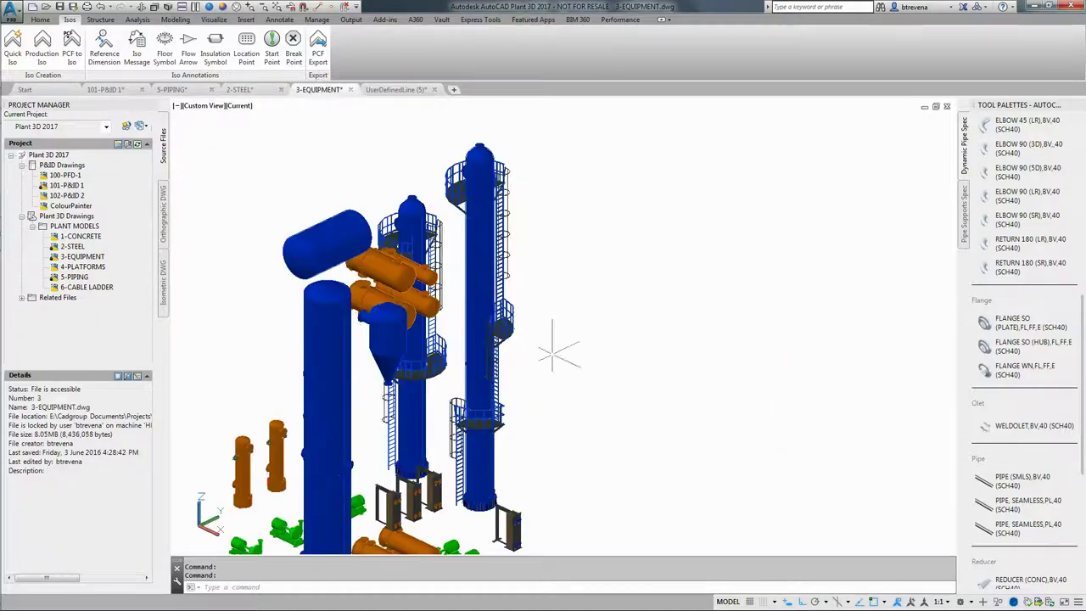
pyautogui.moveTo(558, 405); pyautogui.dragTo(584, 160, button='middle')
pyautogui.scroll(8, 694, 367)
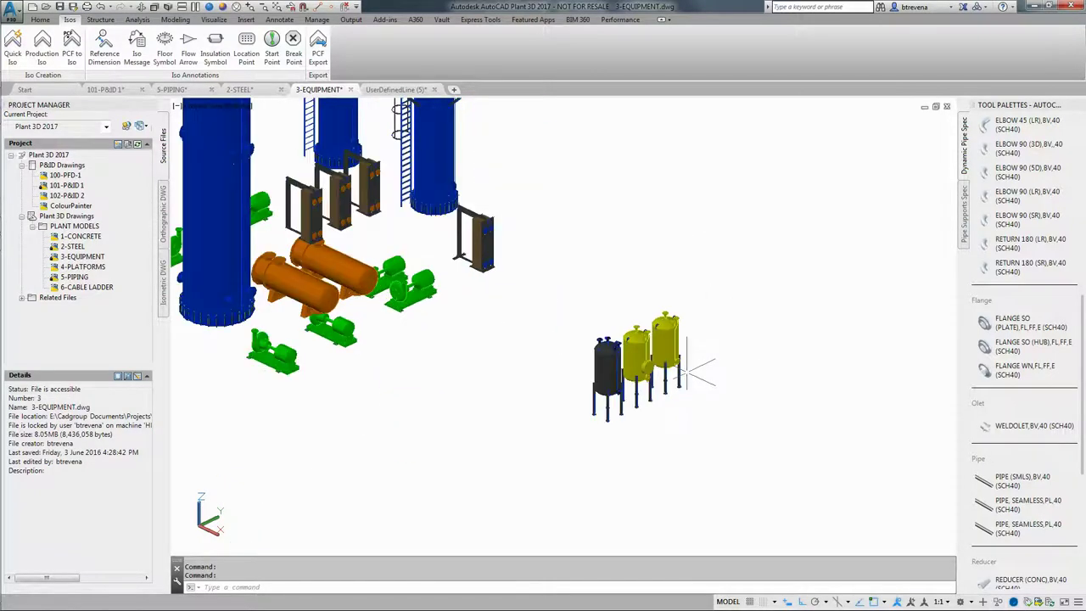
pyautogui.moveTo(694, 366); pyautogui.dragTo(579, 373, button='middle')
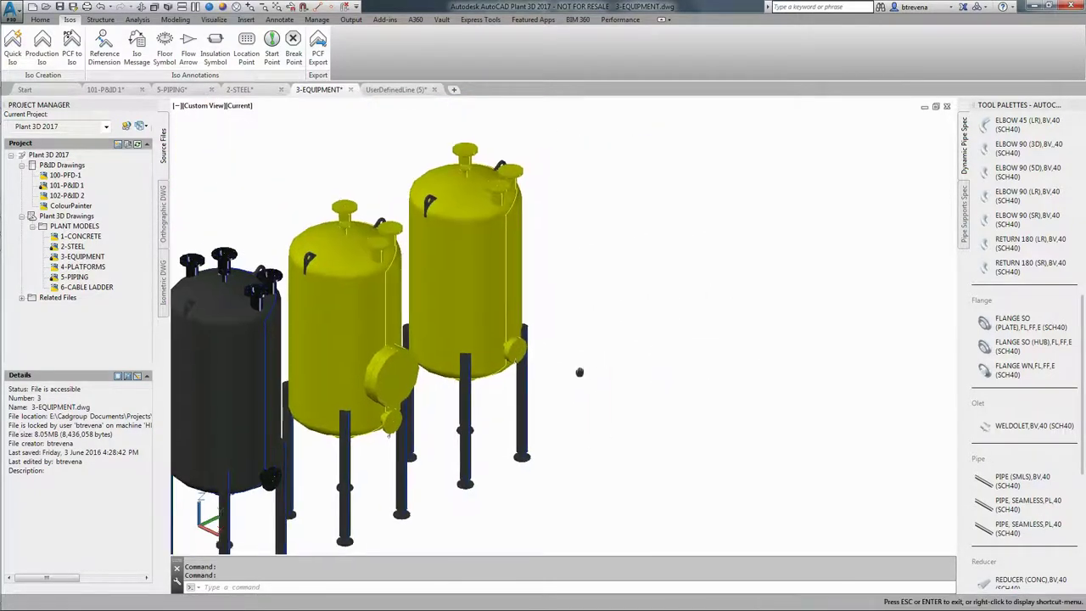
pyautogui.click(142, 6)
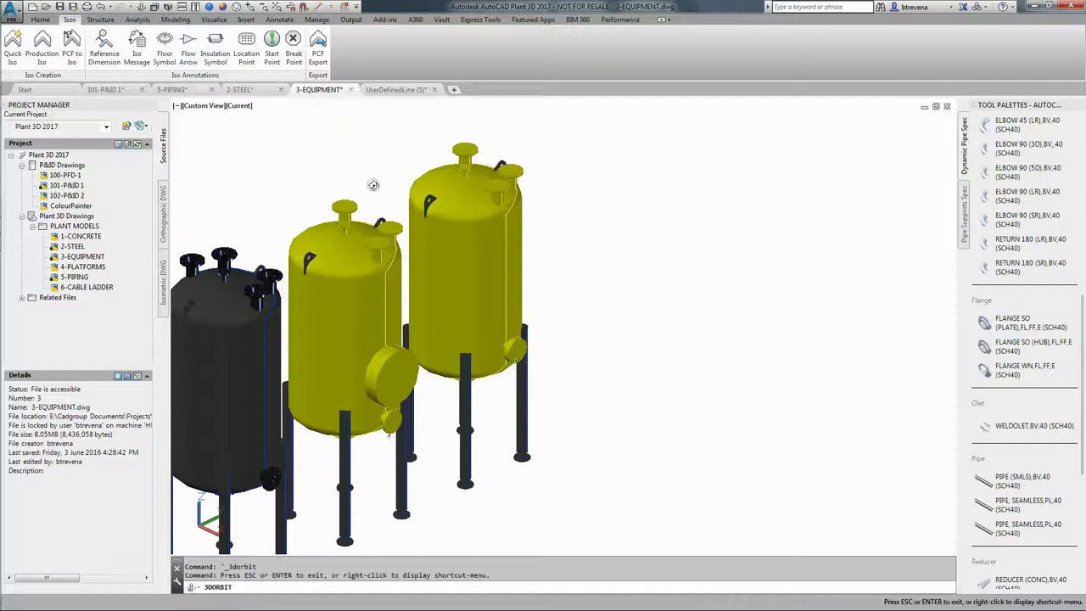
pyautogui.moveTo(370, 184); pyautogui.dragTo(415, 141)
pyautogui.press('Escape')
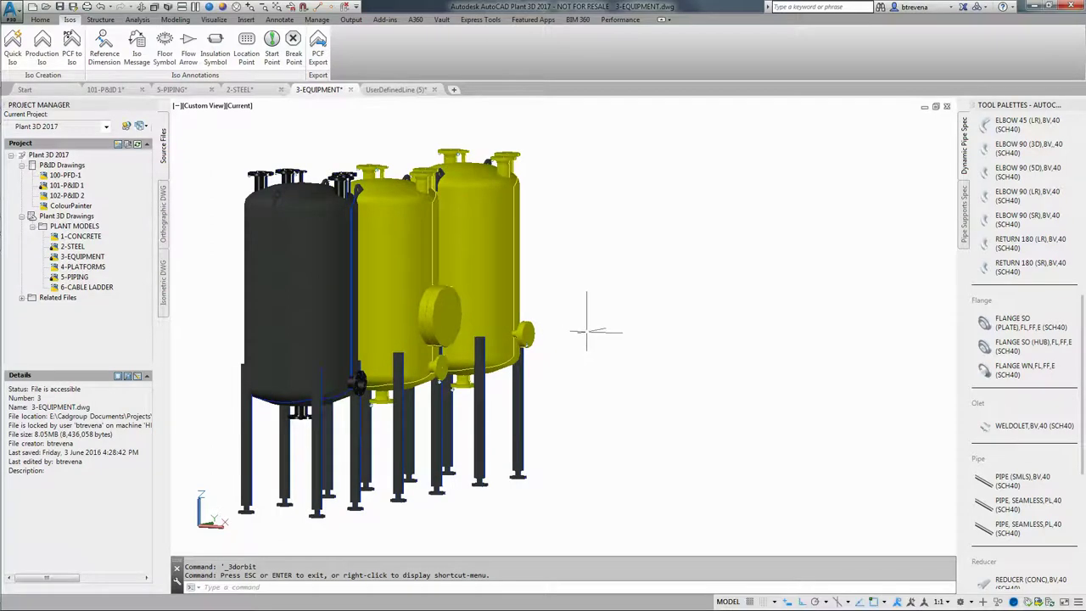
# - Inspect the type, size, unit and pressure class settings of side nozzle N-2 on tank TK-102
pyautogui.scroll(4, 546, 341)
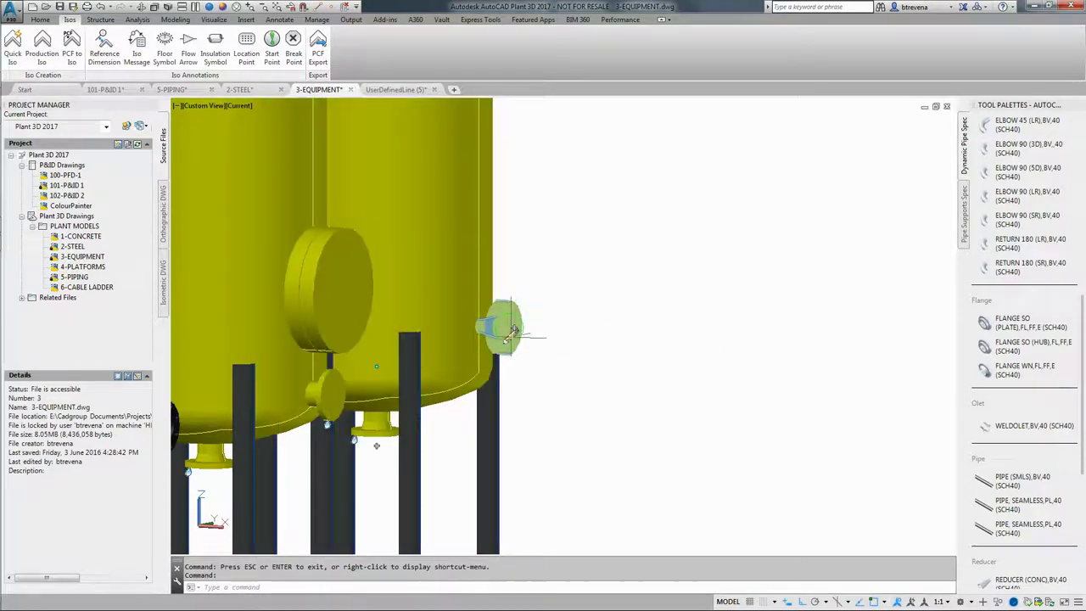
pyautogui.doubleClick(505, 348)
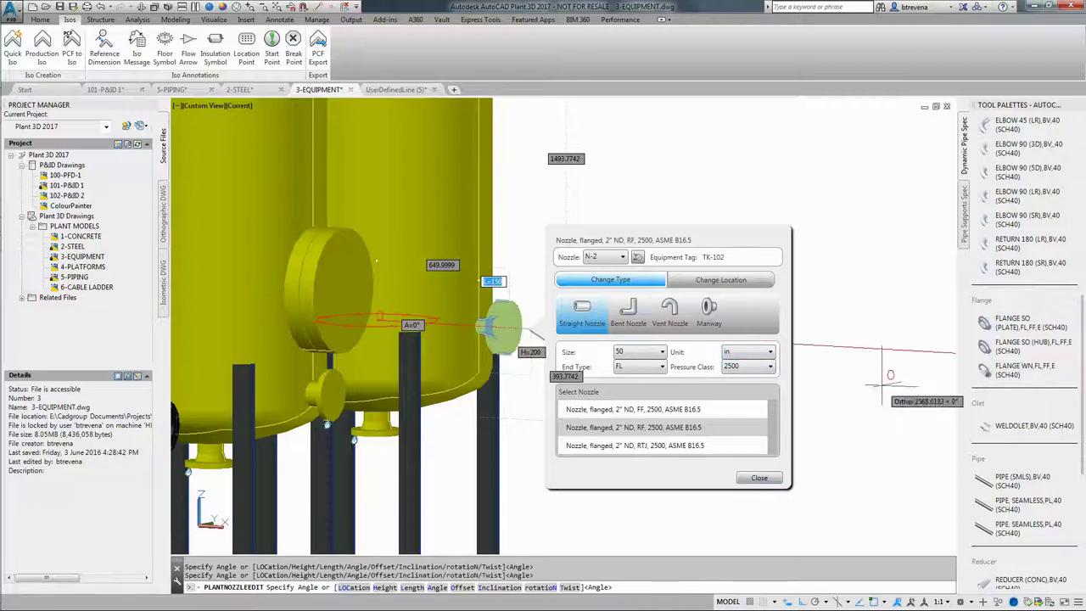
pyautogui.press('Escape')
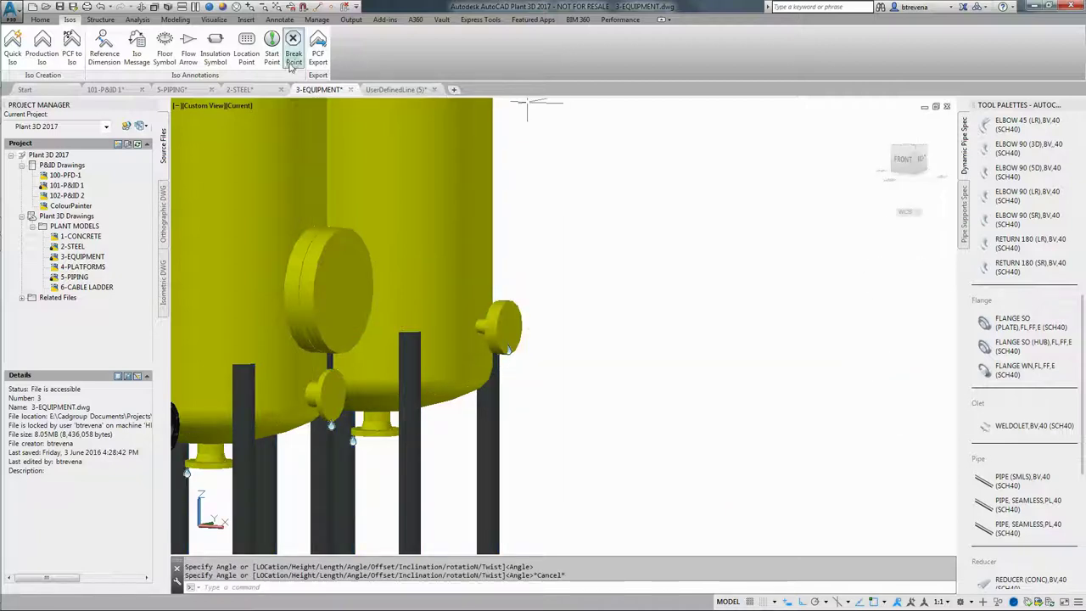
# - Set the current pipe spec to SCH160
pyautogui.click(40, 19)
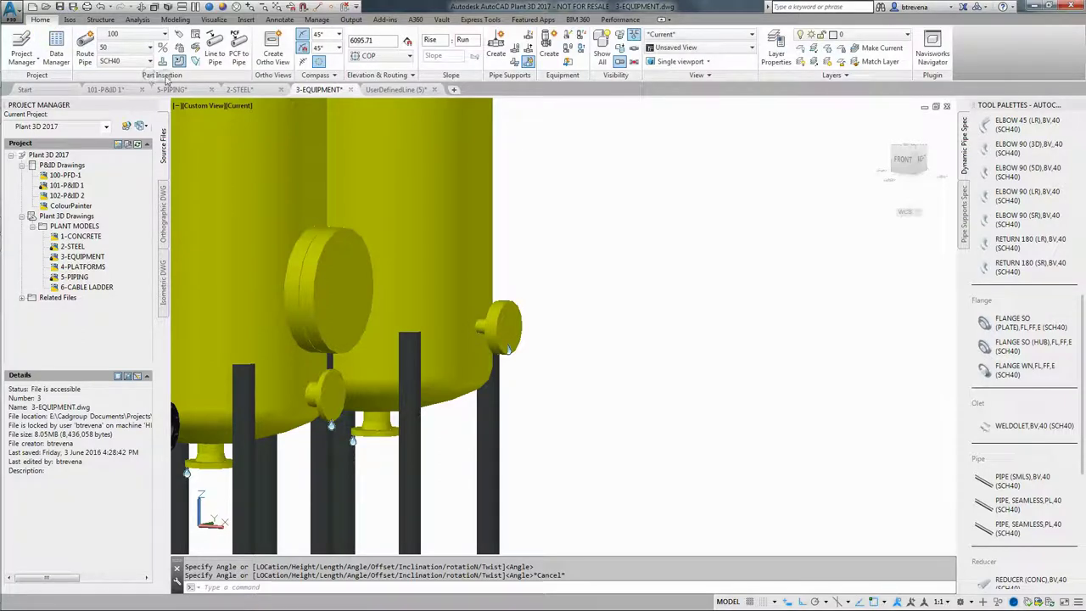
pyautogui.click(140, 62)
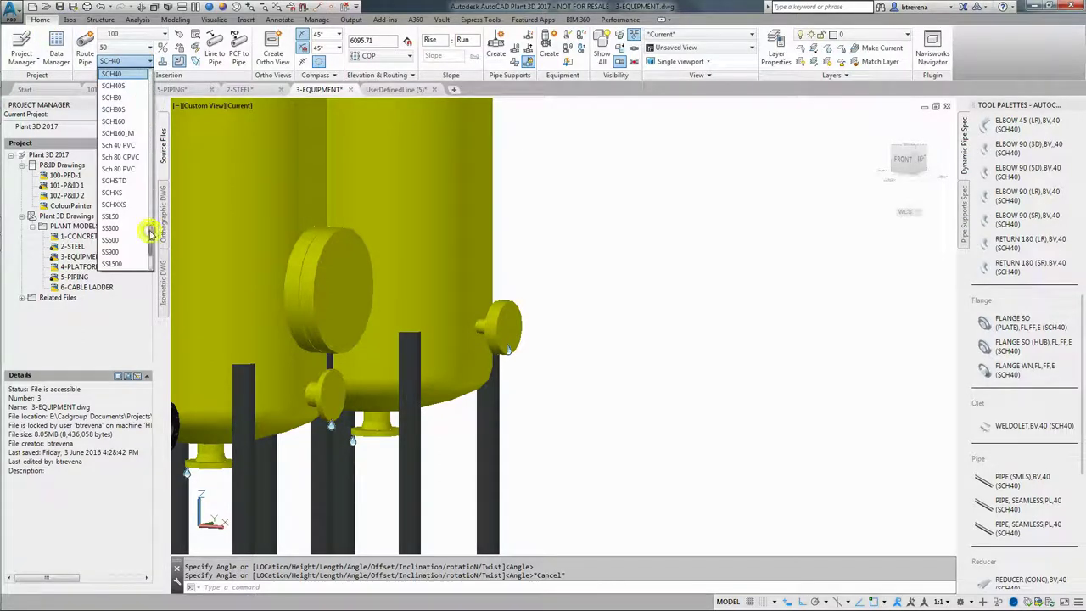
pyautogui.scroll(2, 150, 227)
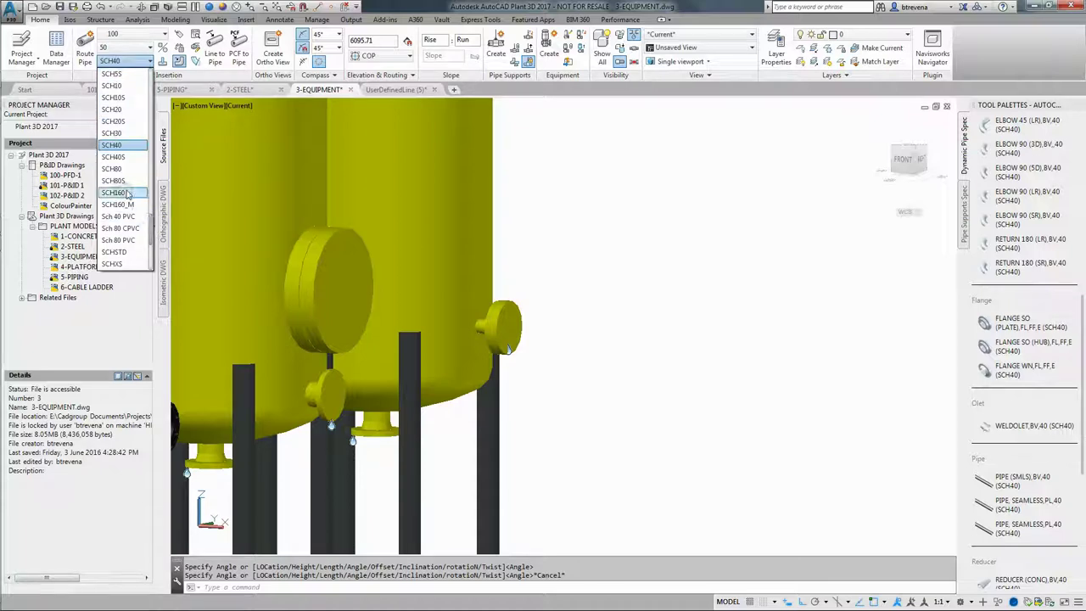
pyautogui.click(115, 193)
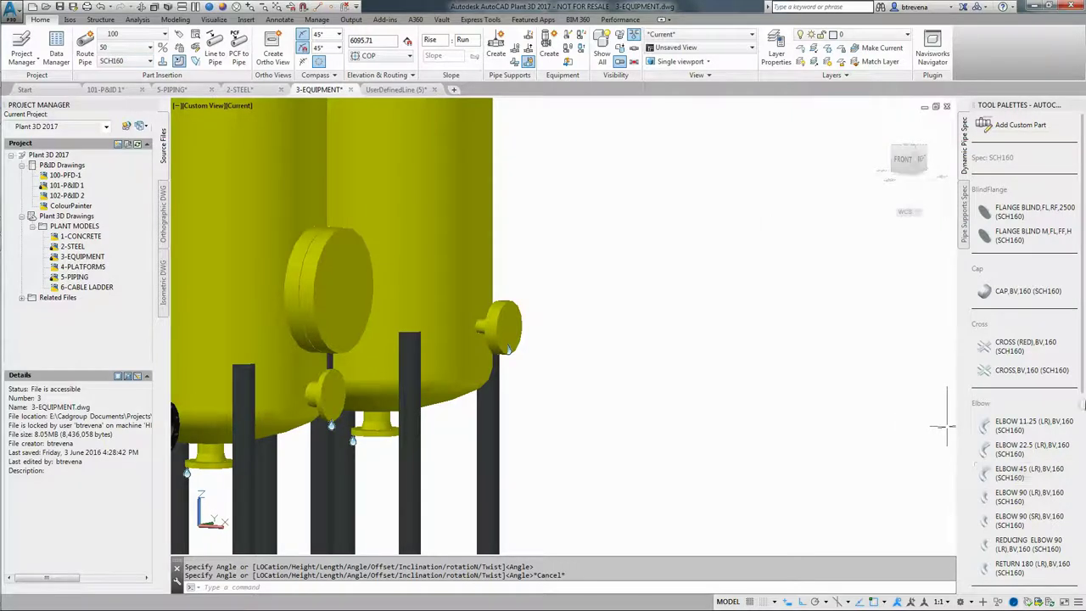
# - Insert a FLANGE WN,FL,RF,2500 (SCH160) onto nozzle N-2 of tank TK-102
pyautogui.scroll(-5, 1082, 379)
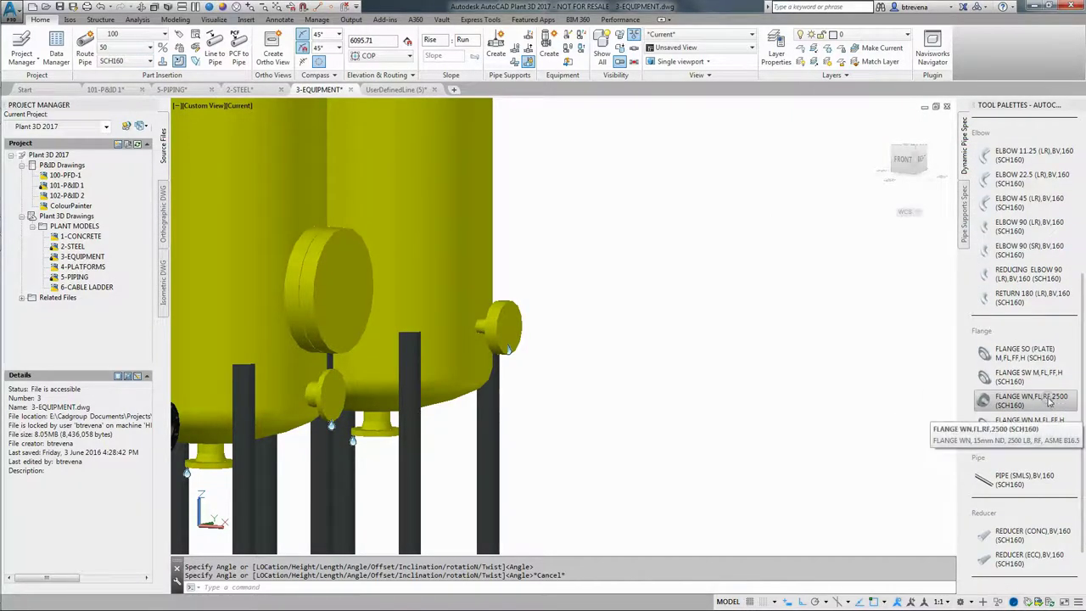
pyautogui.click(999, 406)
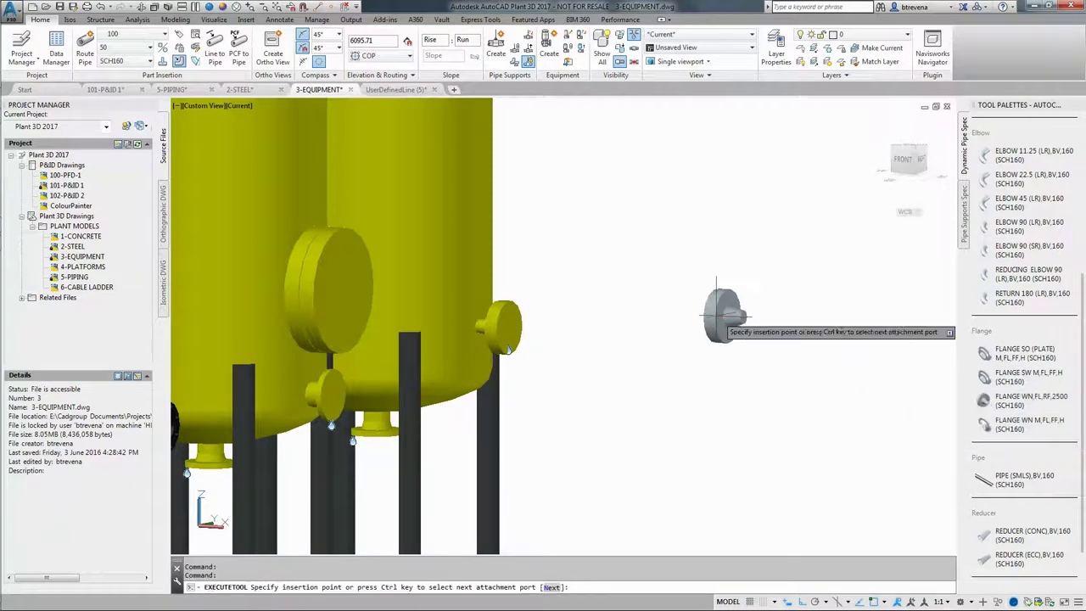
pyautogui.click(511, 331)
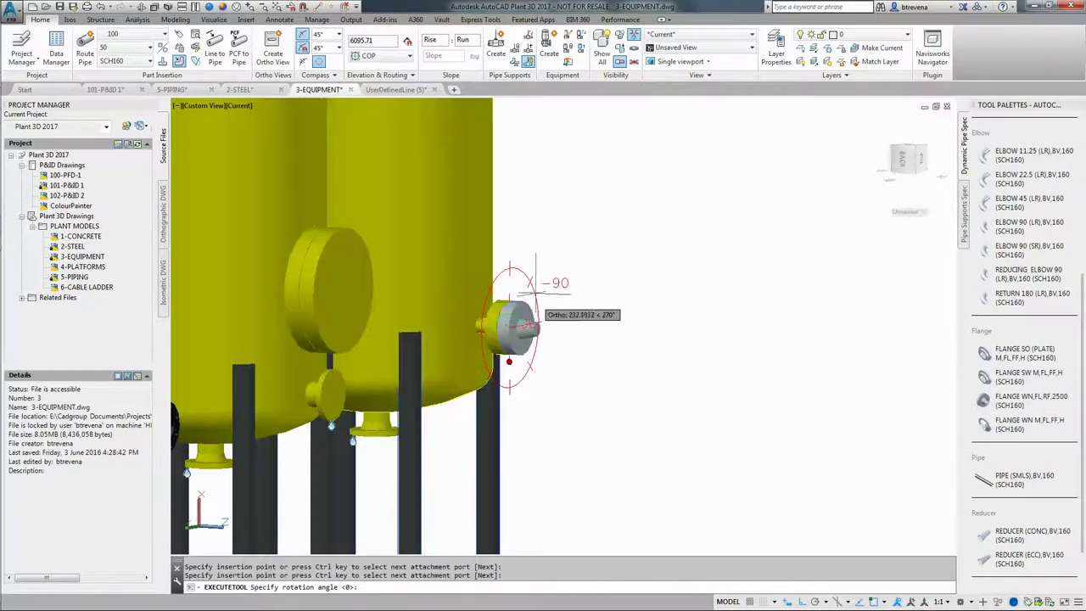
pyautogui.click(547, 244)
pyautogui.press('Escape')
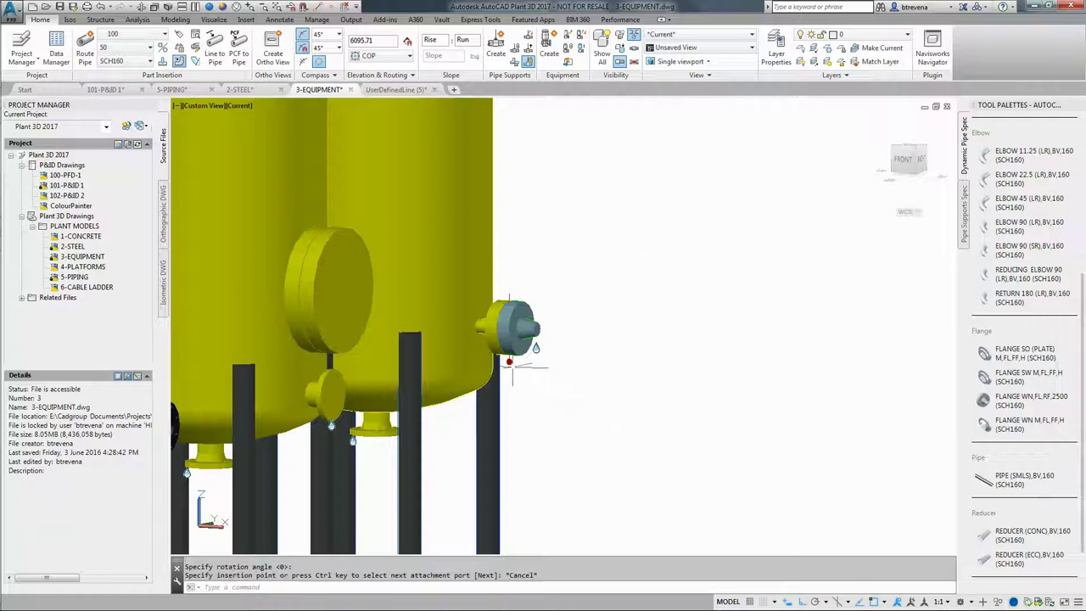
# - Review the stud bolt substitution options at the connection on nozzle N-2 and erase the weld neck flange
pyautogui.click(509, 326)
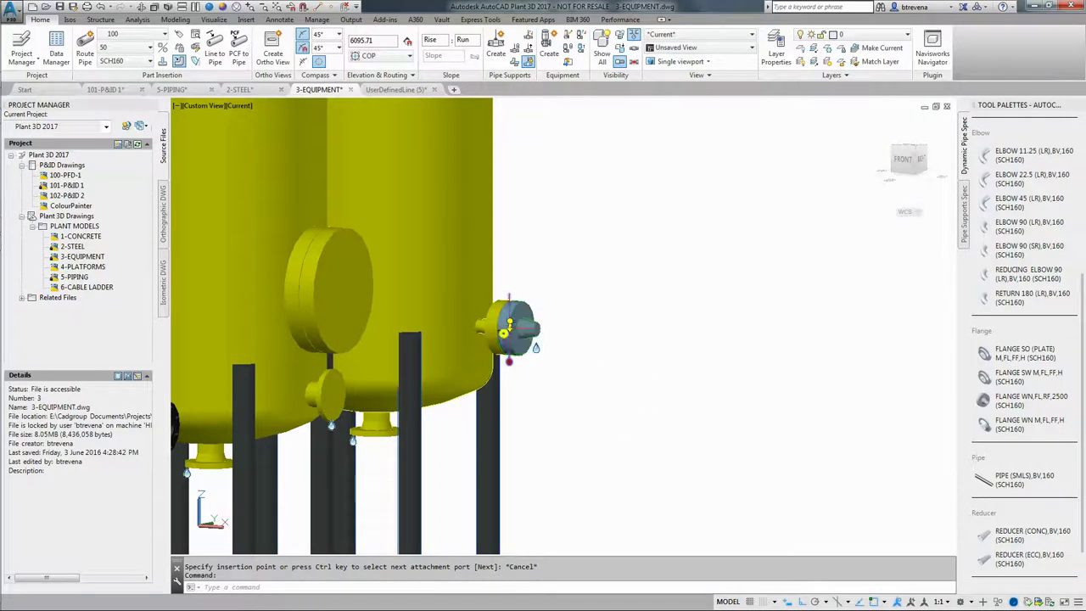
pyautogui.click(535, 347)
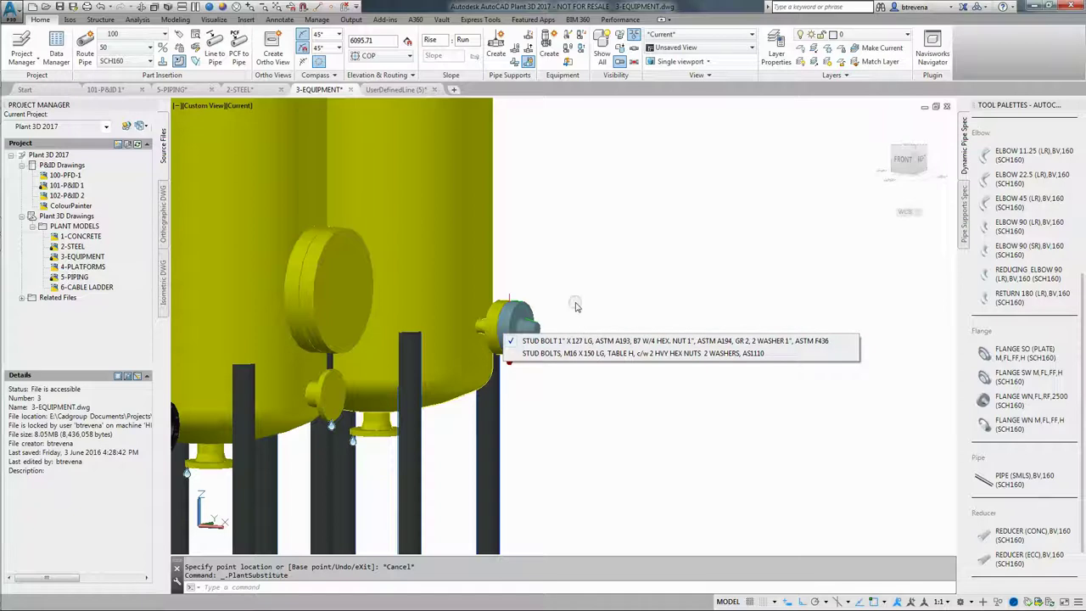
pyautogui.press('Escape')
pyautogui.click(526, 317)
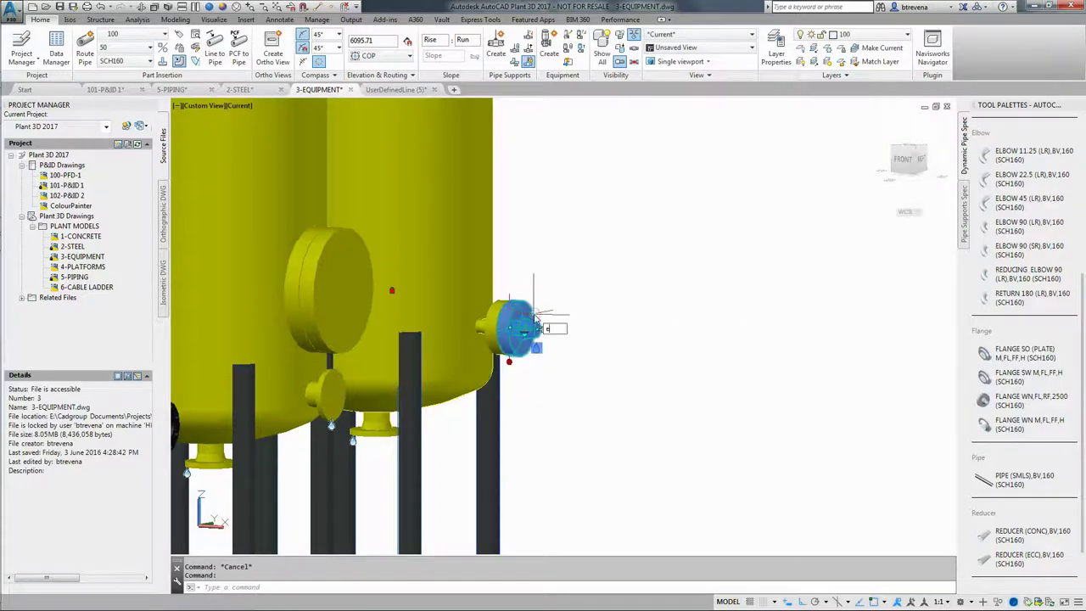
pyautogui.press('Delete')
# - Edit side nozzle N-2 on tank TK-102: set the unit to mm, pressure class 2500, and choose Nozzle, Flanged, DN 50, RF, 2500, ASME B16.5, M Bolts
pyautogui.click(523, 323)
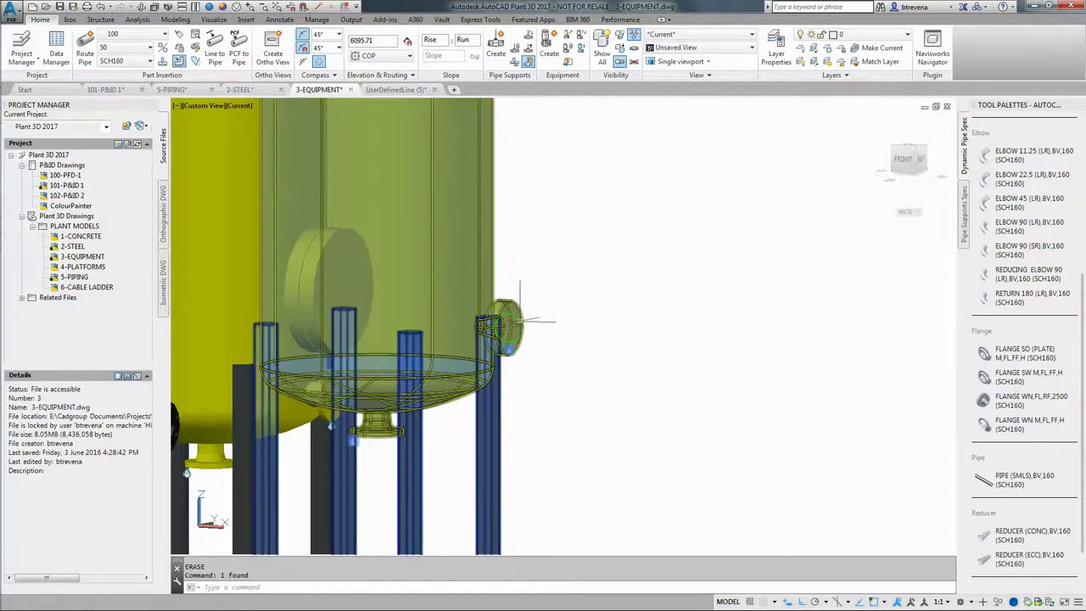
pyautogui.moveTo(520, 322)
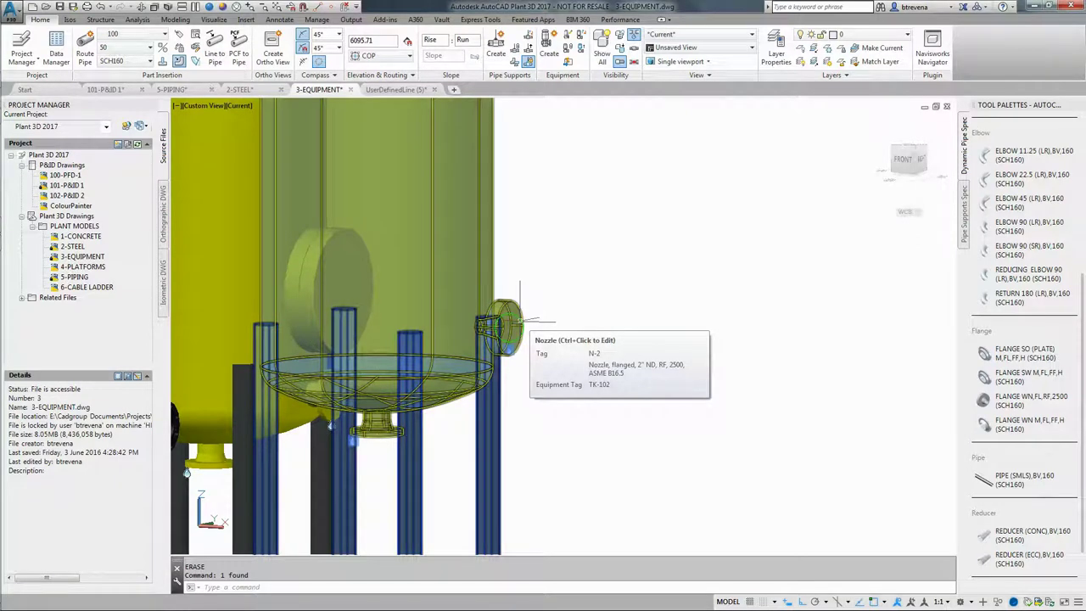
pyautogui.press('Escape')
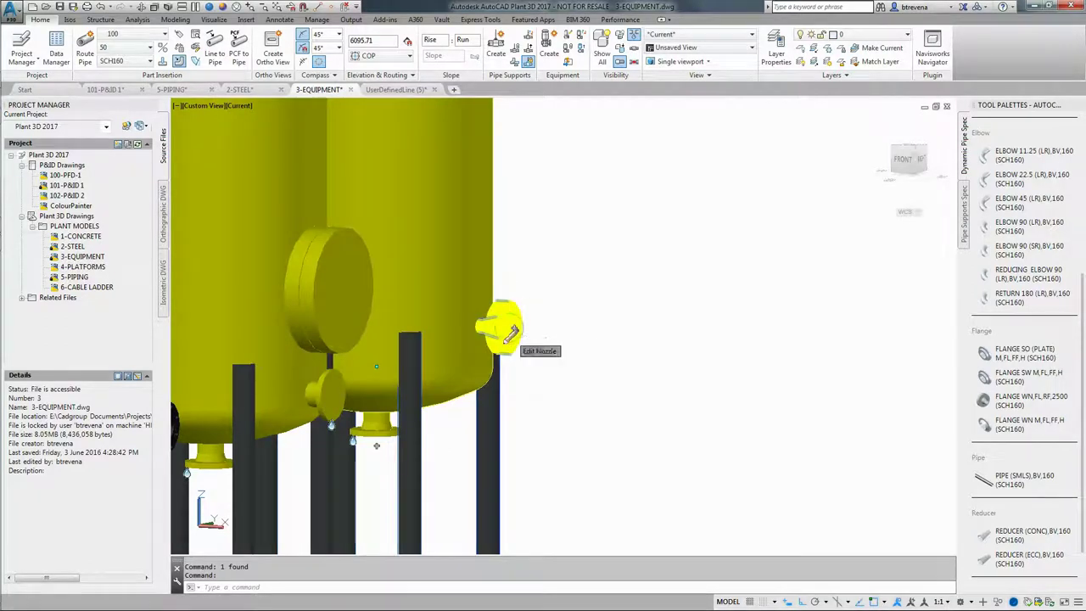
pyautogui.click(512, 333)
pyautogui.click(747, 352)
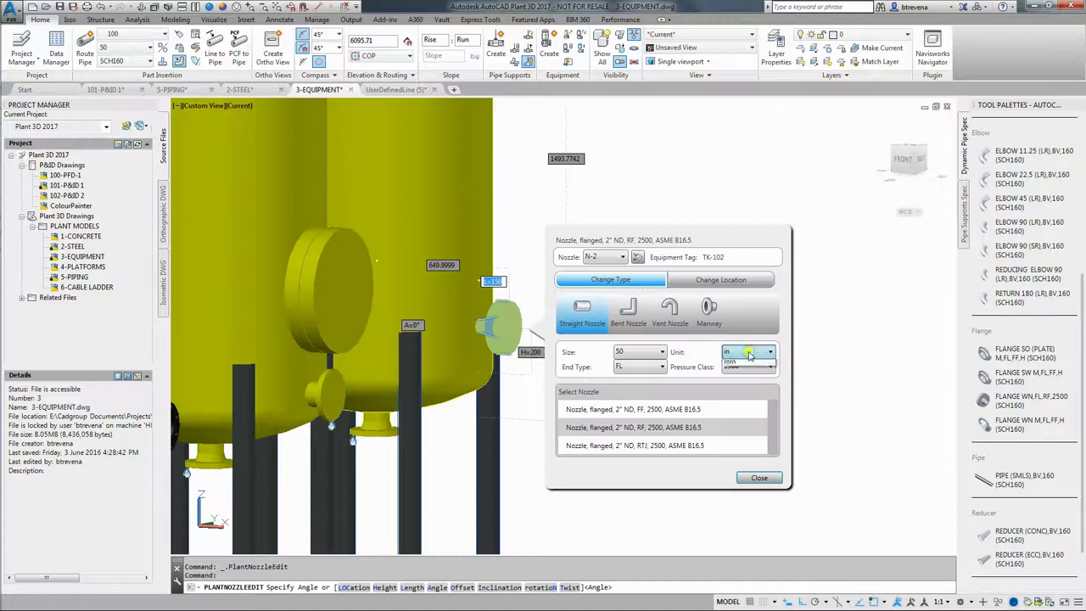
pyautogui.click(745, 362)
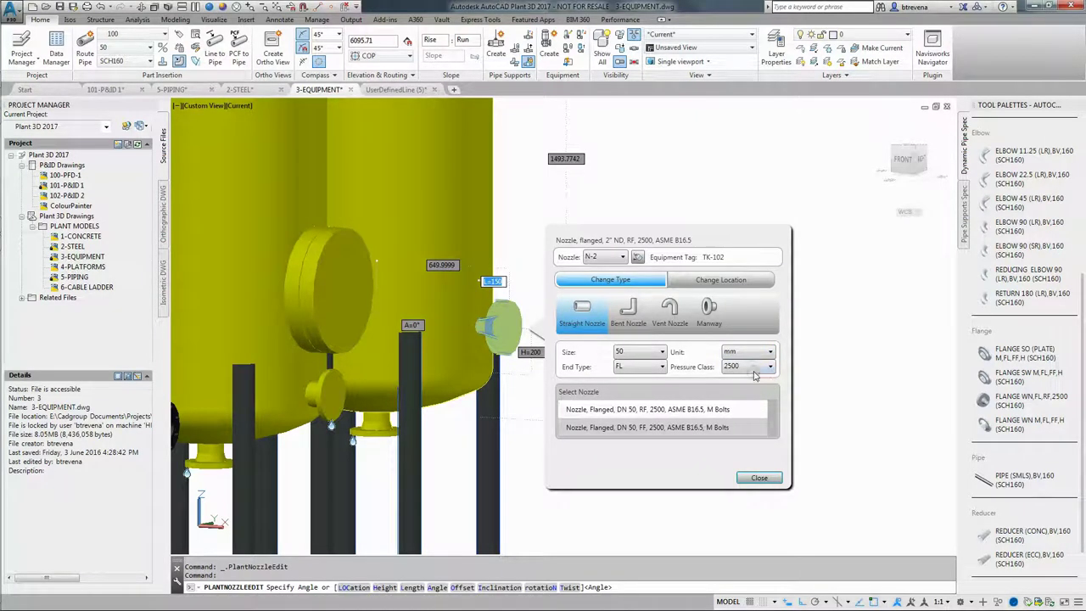
pyautogui.click(752, 369)
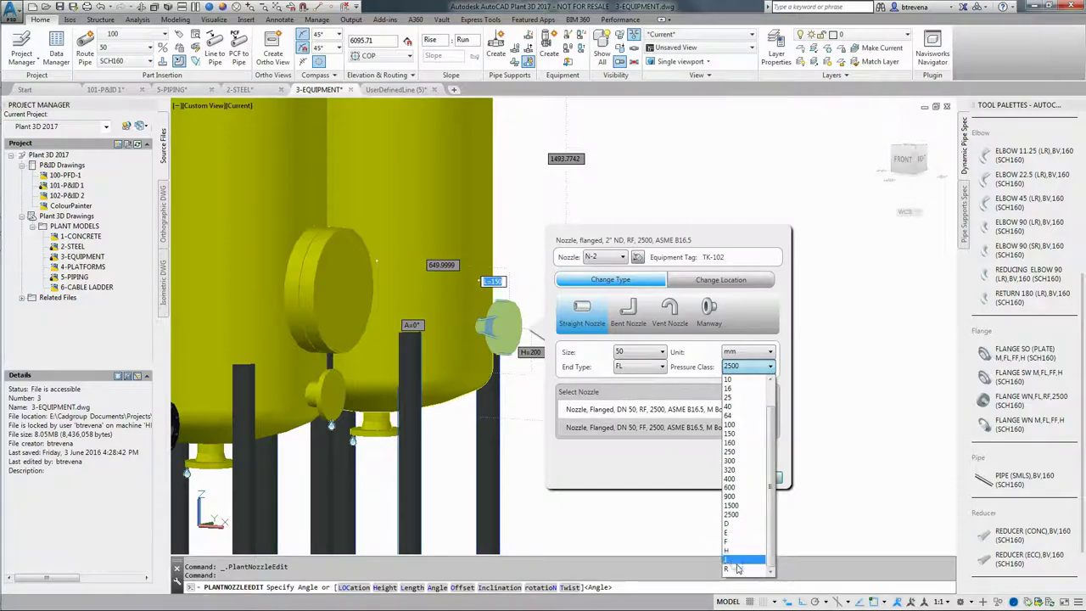
pyautogui.click(741, 515)
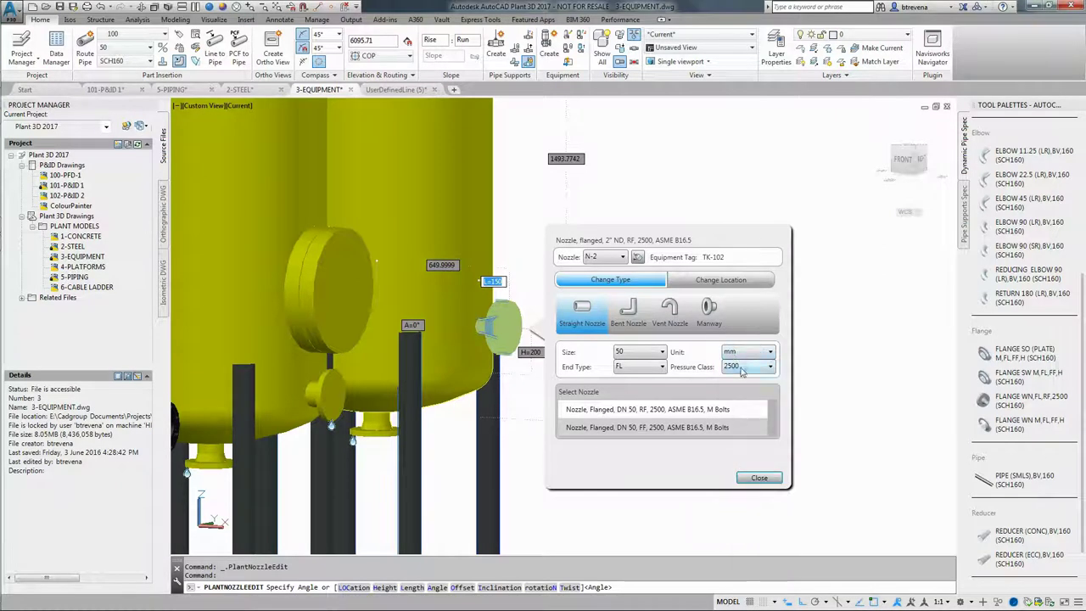
pyautogui.click(647, 411)
pyautogui.click(651, 412)
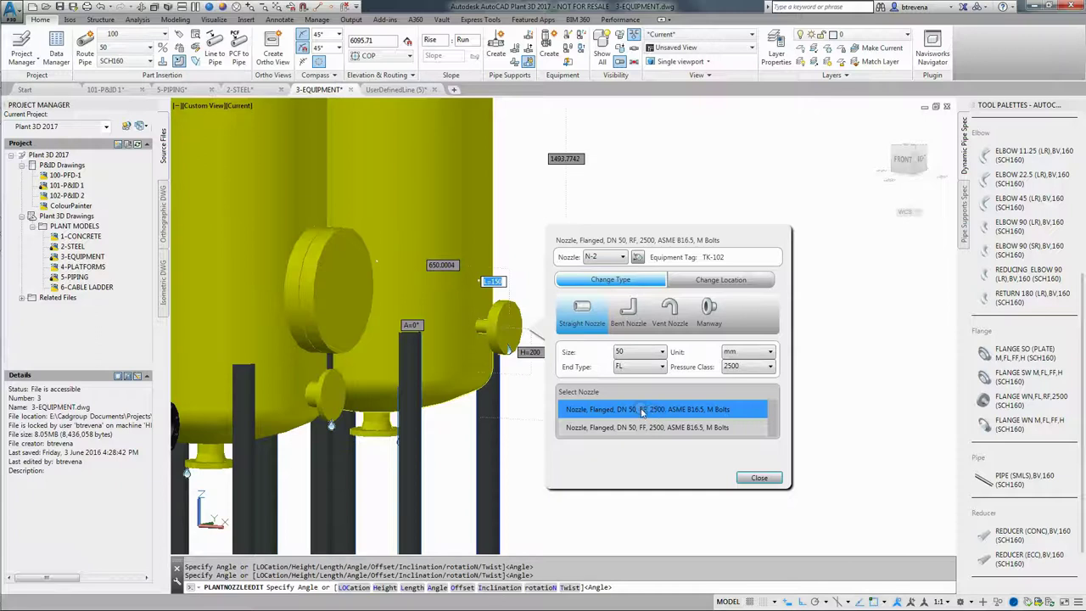
pyautogui.click(759, 478)
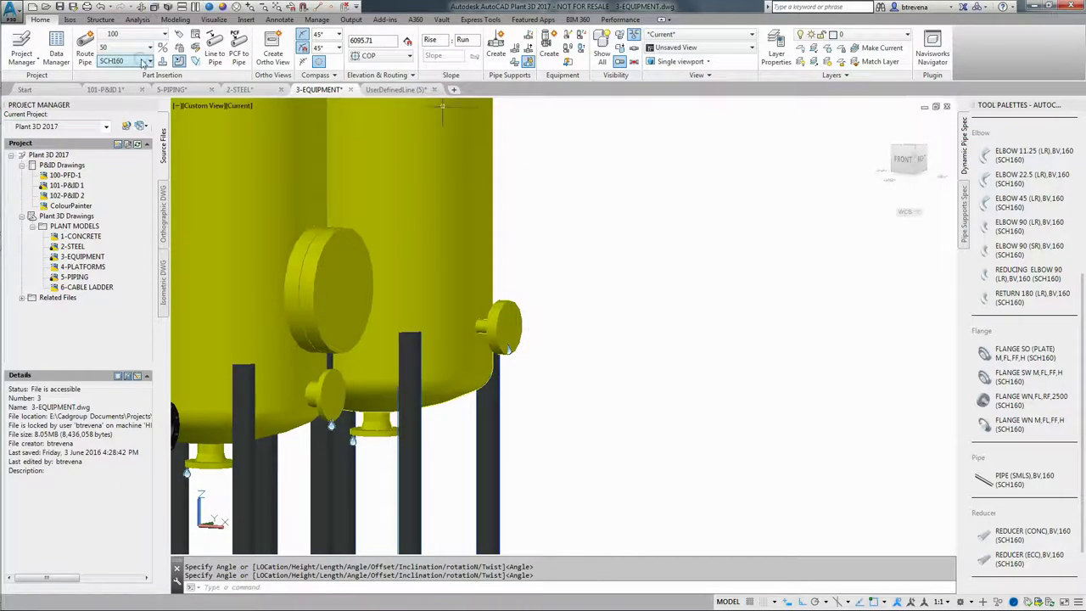
# - Set the current pipe spec to SCH160_M and insert a FLANGE WN M,FL,RF,2500 onto nozzle N-2 of tank TK-102
pyautogui.click(144, 62)
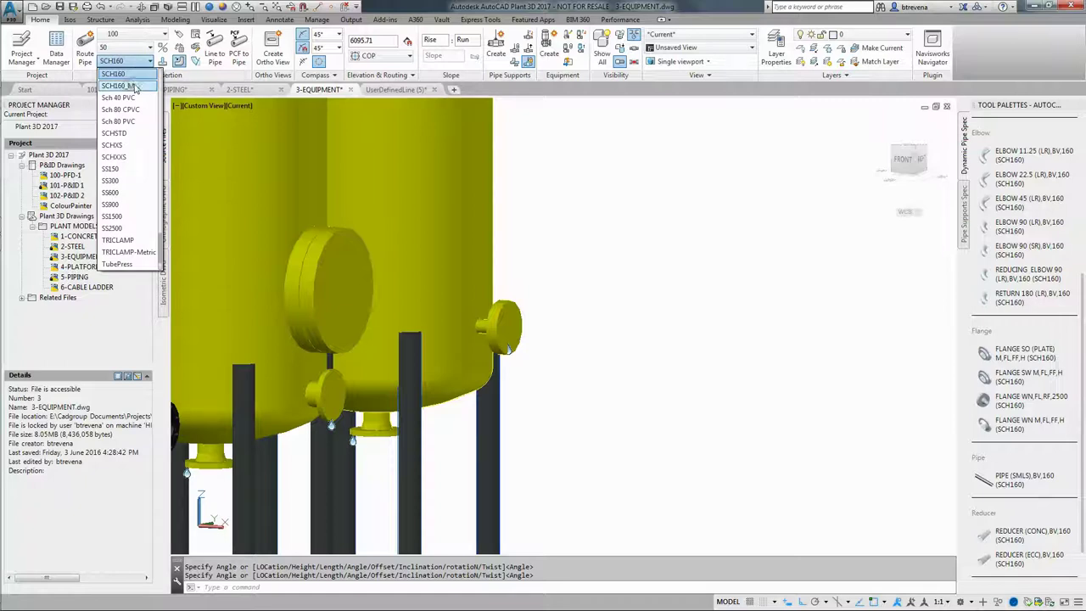
pyautogui.click(130, 86)
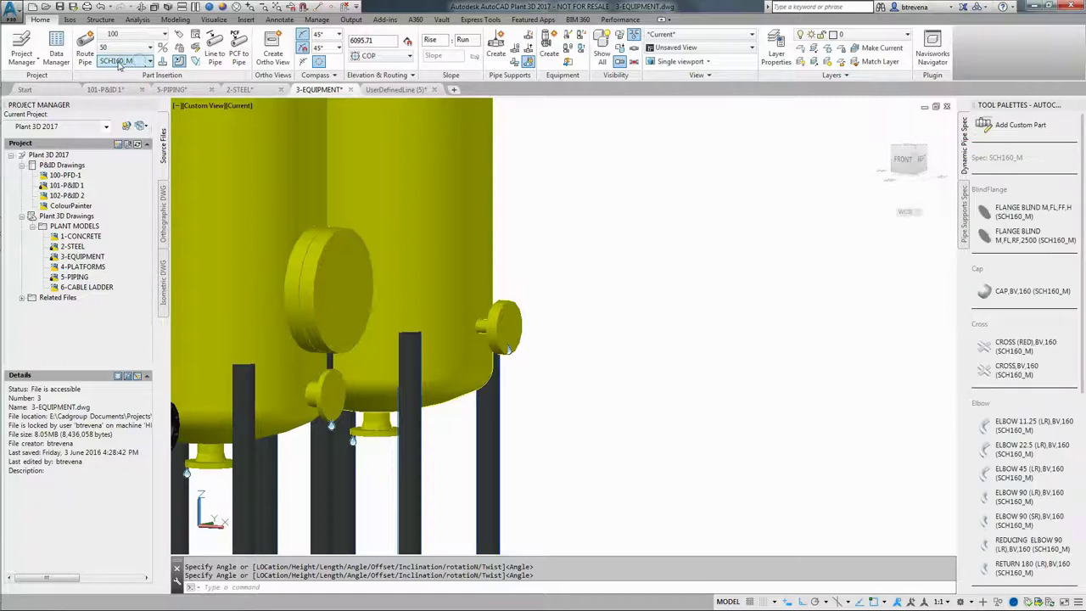
pyautogui.click(1082, 507)
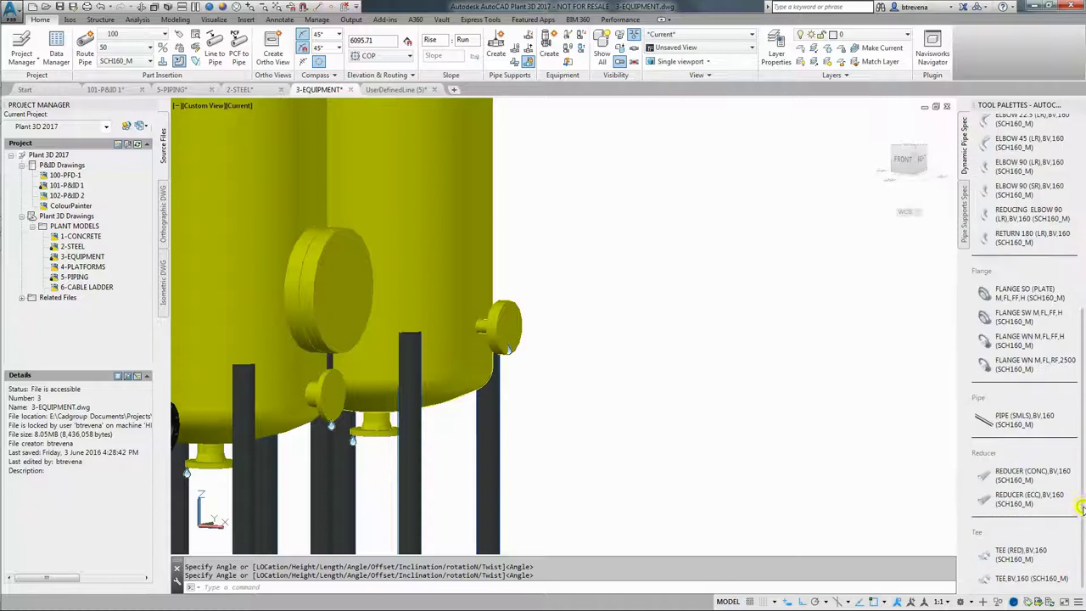
pyautogui.click(999, 364)
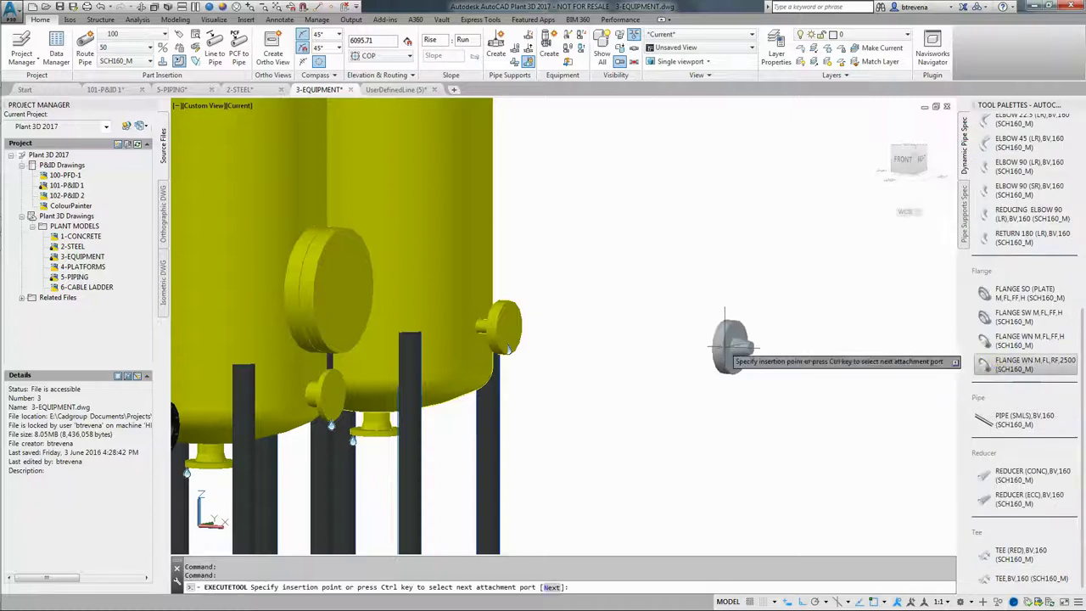
pyautogui.click(514, 330)
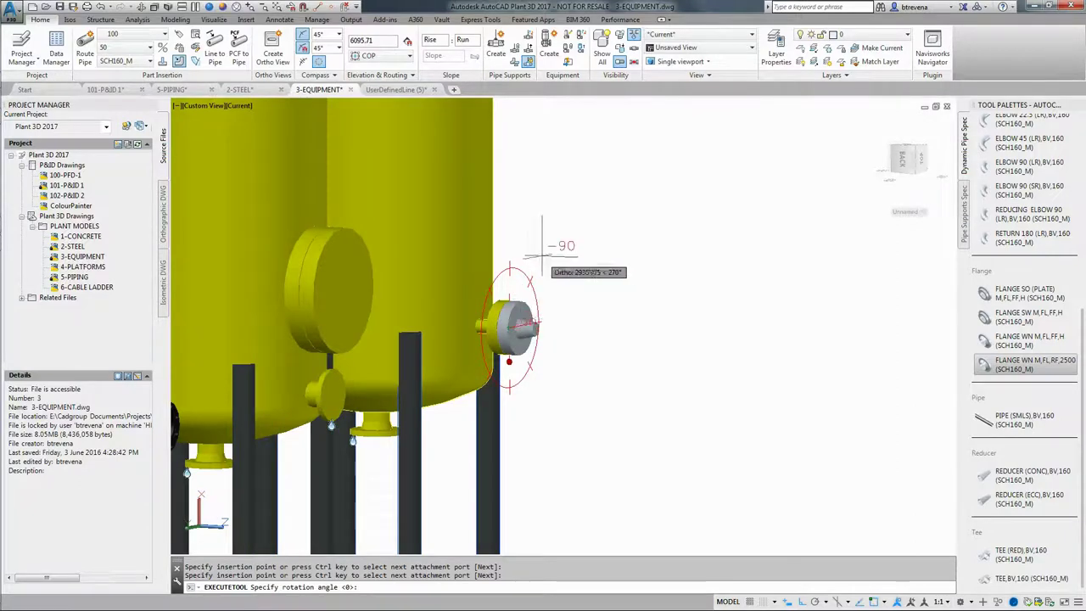
pyautogui.press('Escape')
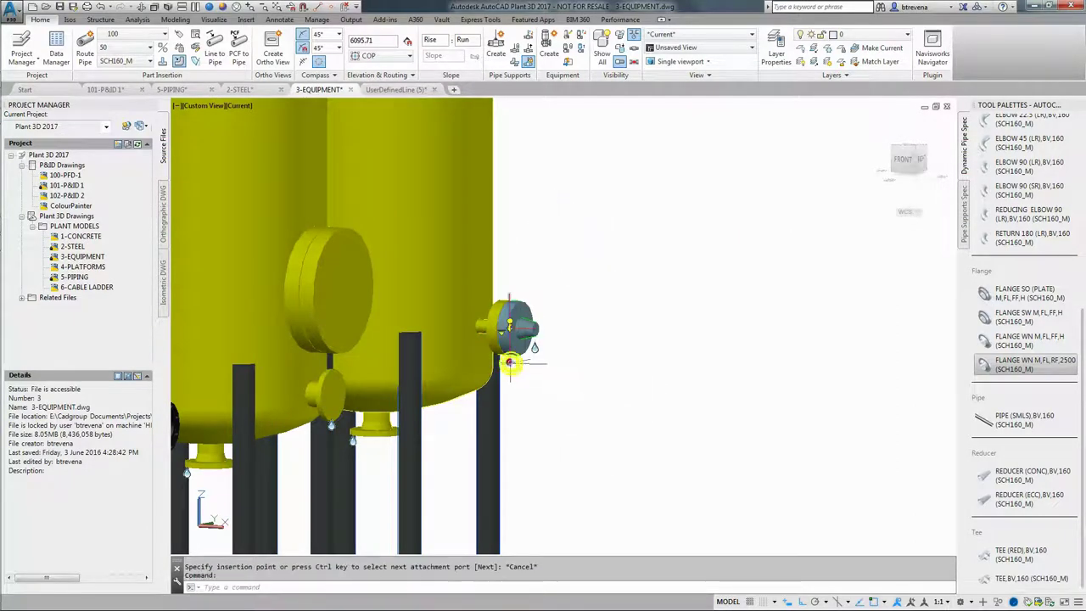
# - Review the metric stud bolt substitution options at the nozzle N-2 connection and erase the SCH160_M weld neck flange
pyautogui.click(504, 337)
pyautogui.click(503, 338)
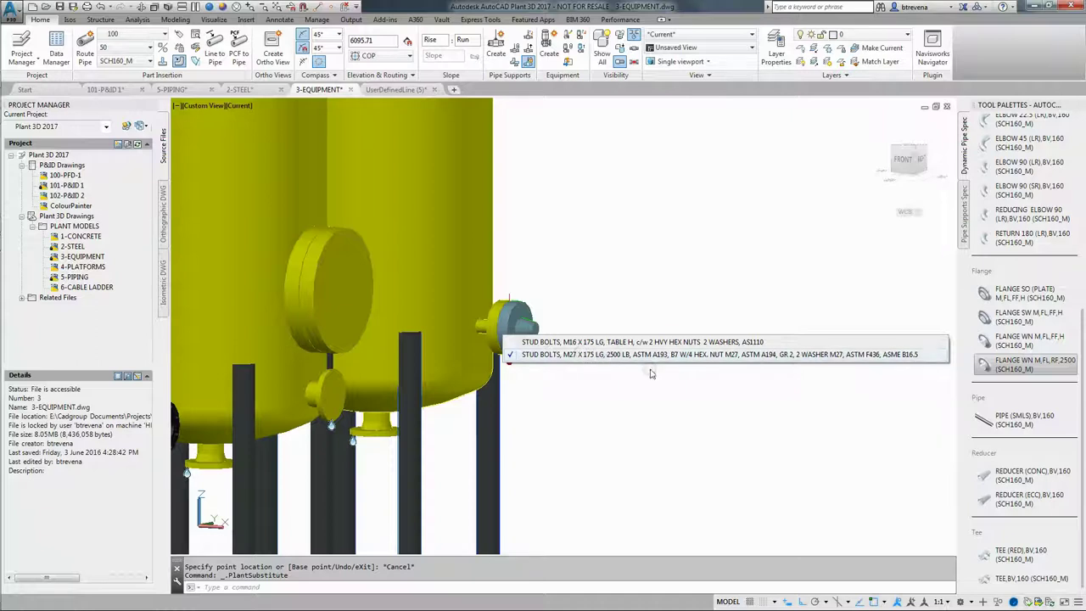
pyautogui.press('Escape')
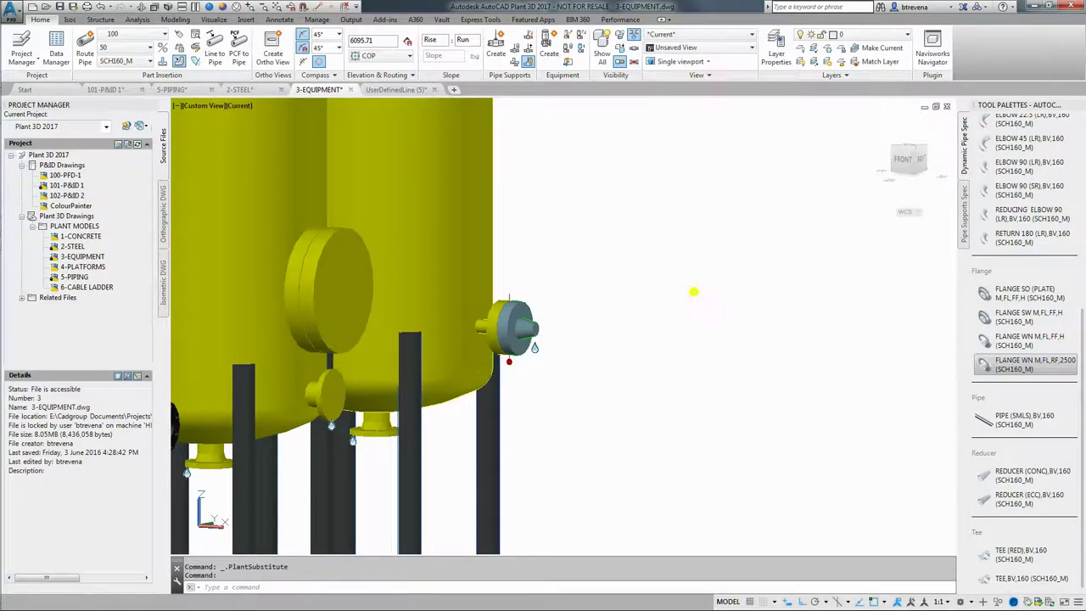
pyautogui.click(701, 286)
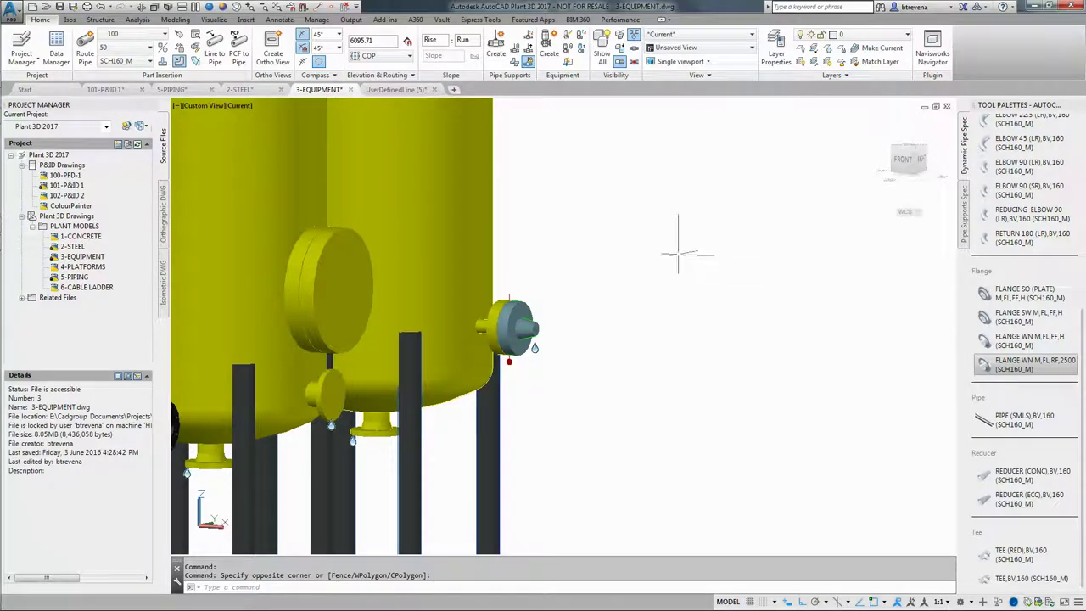
pyautogui.click(534, 334)
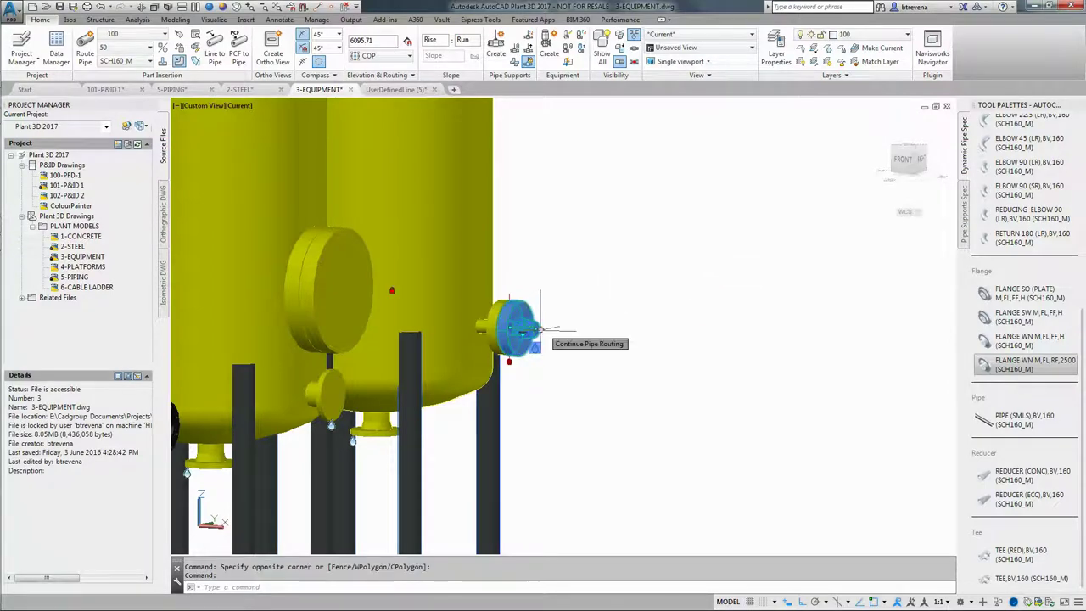
pyautogui.press('Delete')
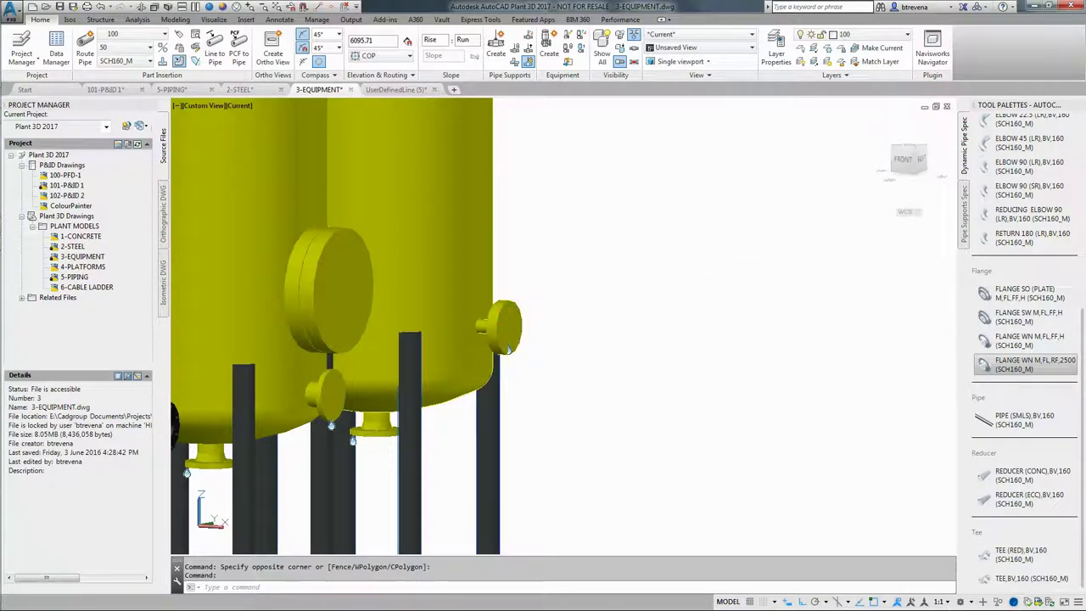
# - Reopen nozzle N-2 of tank TK-102 for editing, set its unit to in, and show the available pressure classes
pyautogui.click(1028, 364)
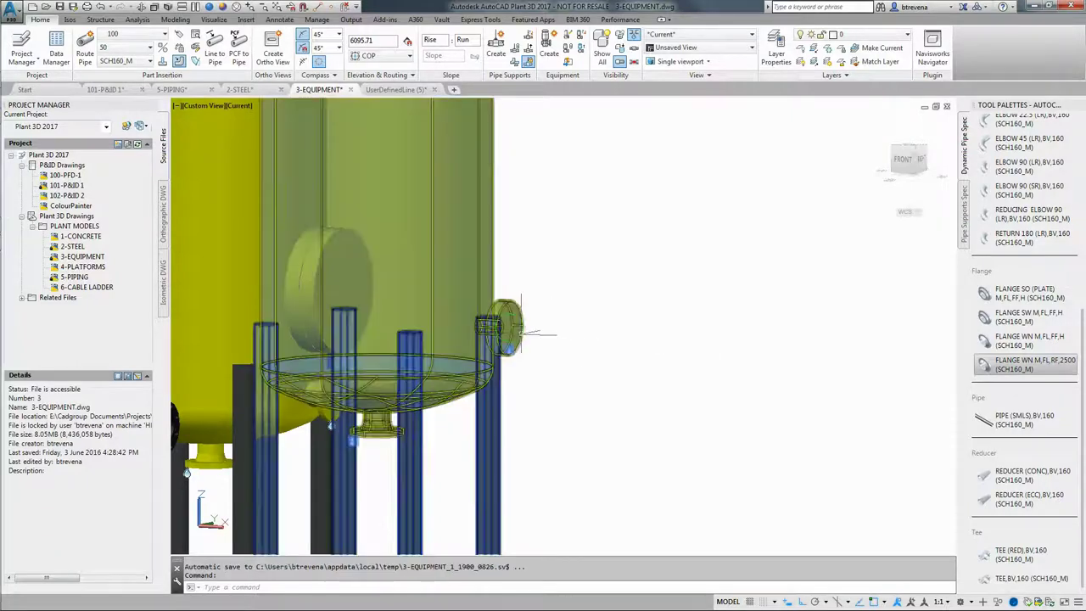
pyautogui.click(513, 330)
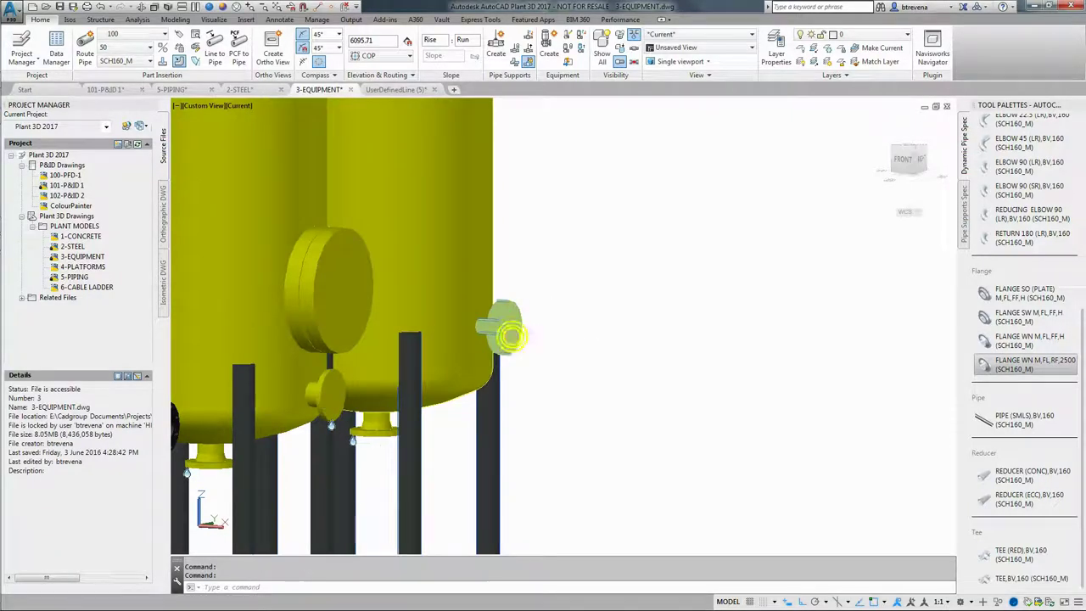
pyautogui.press('Escape')
pyautogui.click(751, 352)
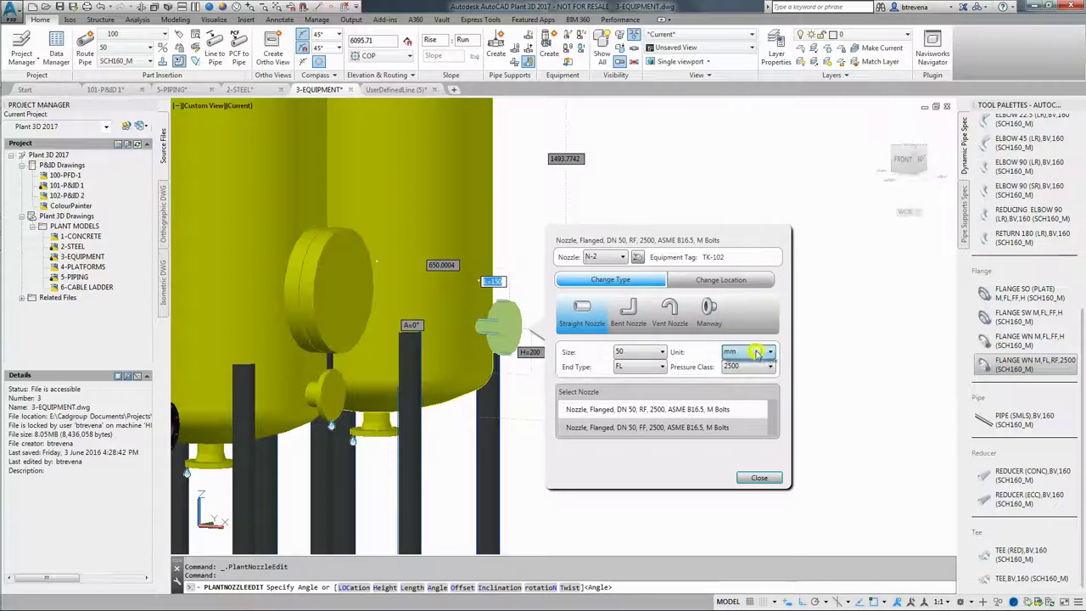
pyautogui.click(750, 365)
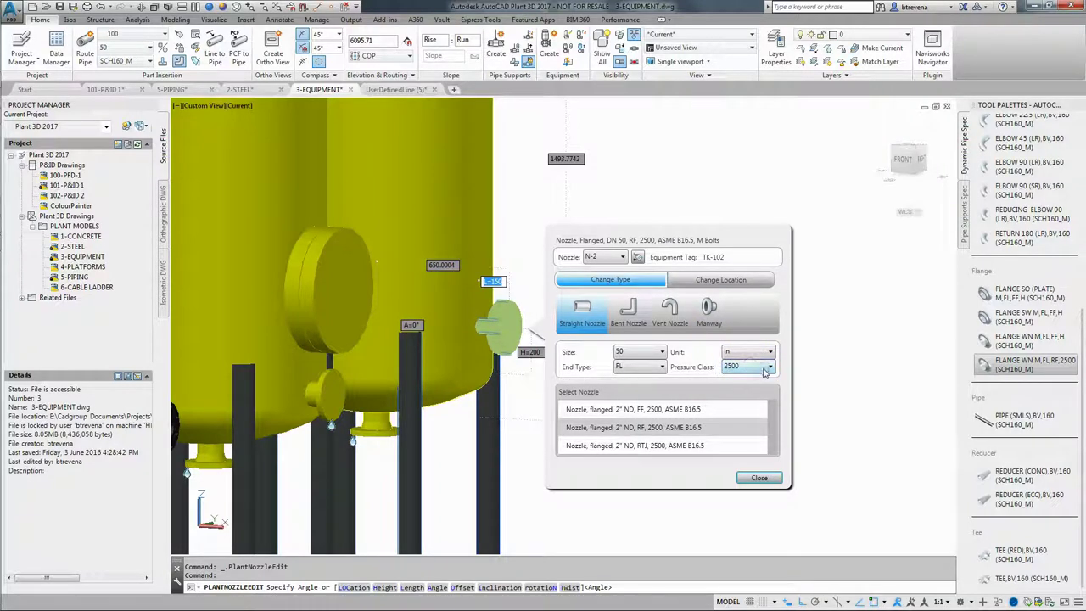
pyautogui.click(766, 367)
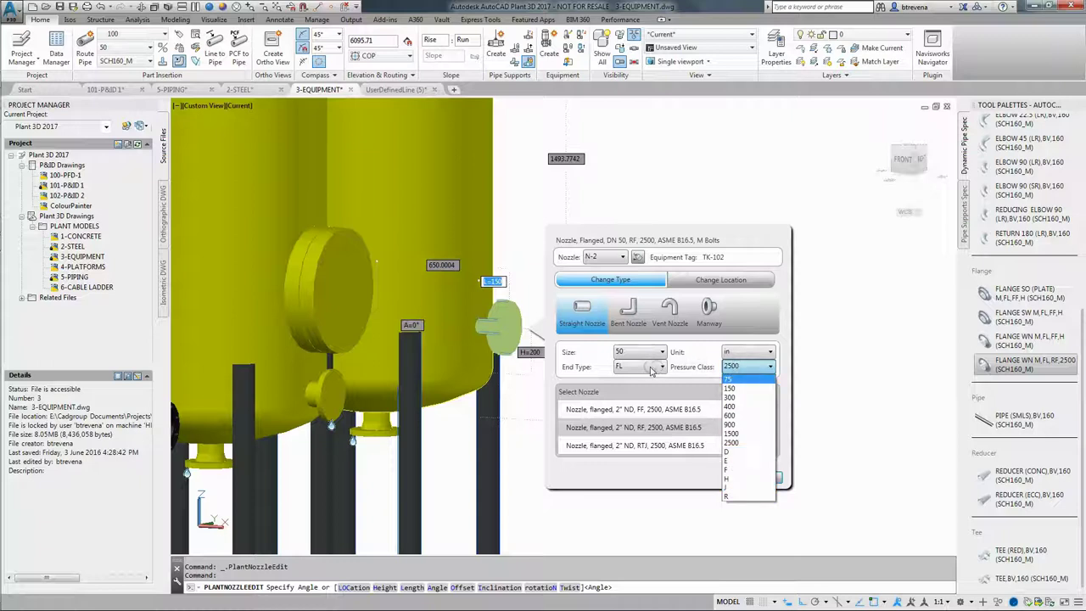
# - Examine the nozzles offered for N-2 under end types BSF, BSM, BV, GRV and HF
pyautogui.click(651, 370)
pyautogui.click(657, 370)
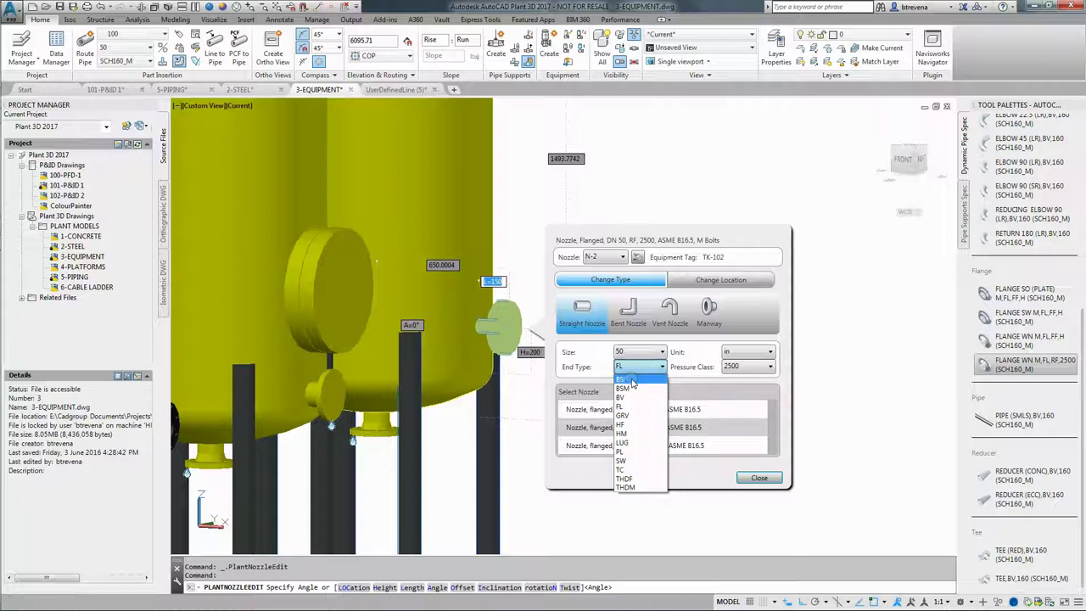
pyautogui.click(631, 380)
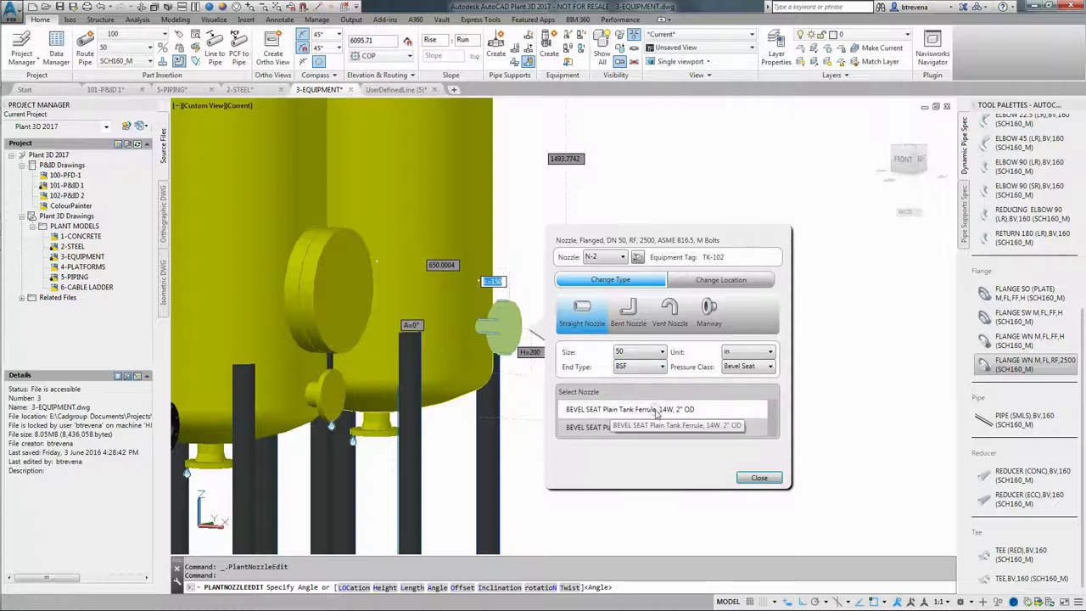
pyautogui.click(651, 366)
pyautogui.click(642, 389)
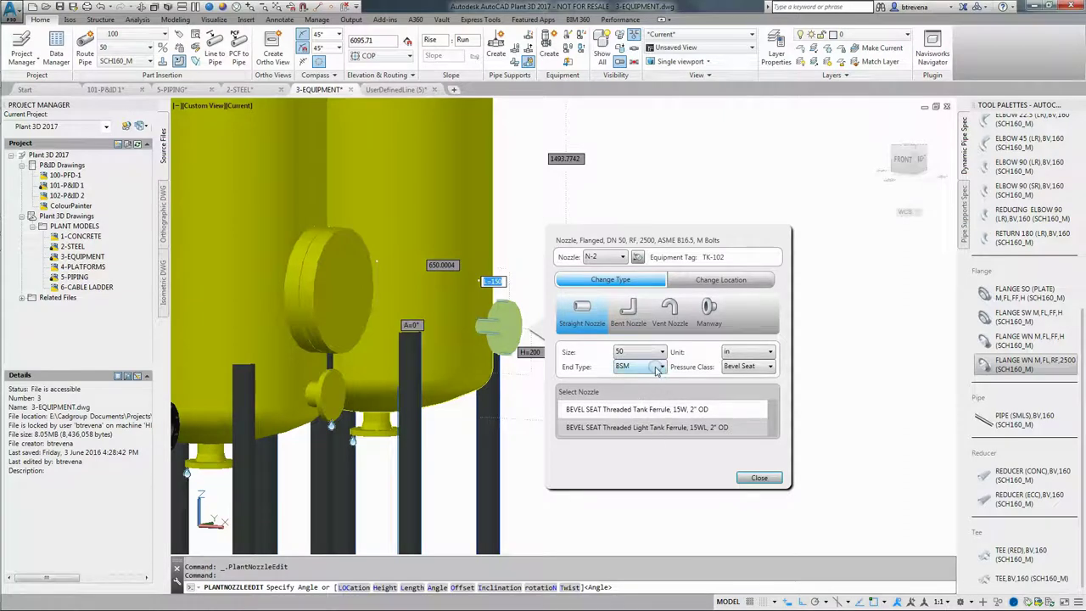
pyautogui.click(657, 371)
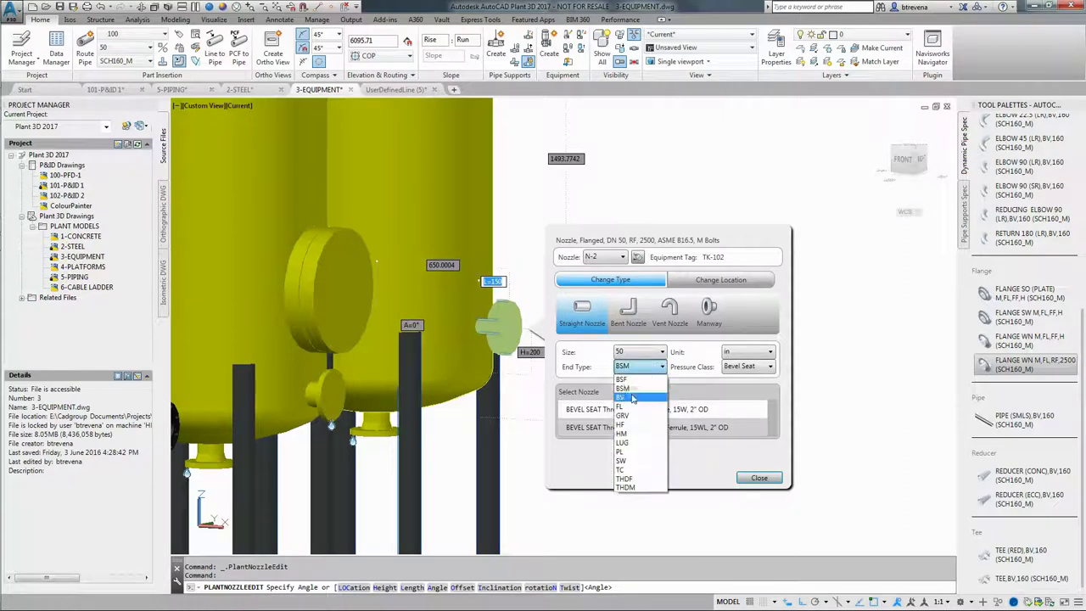
pyautogui.click(630, 398)
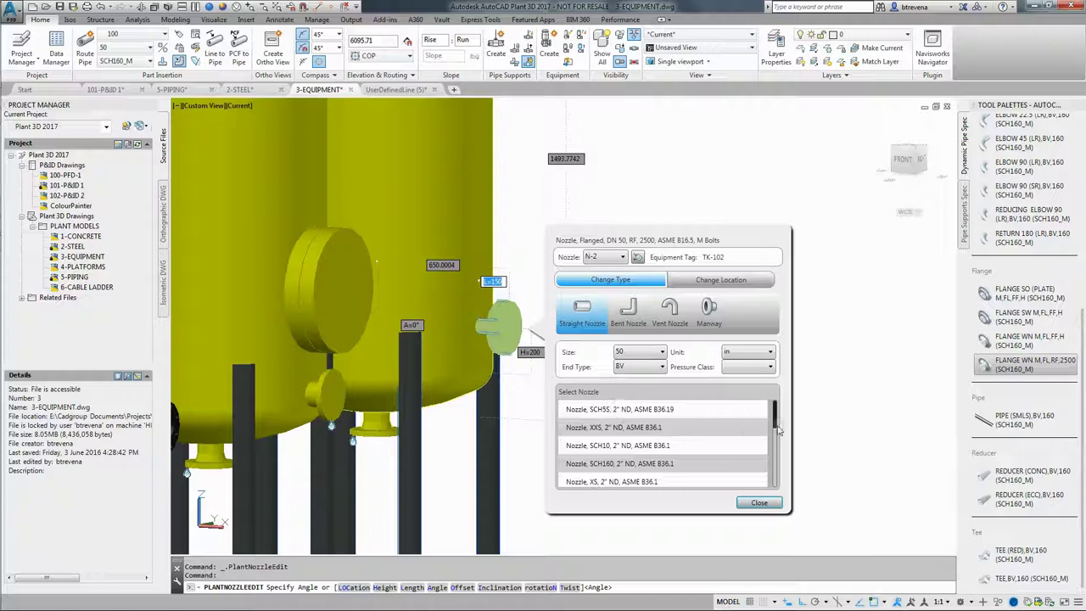
pyautogui.moveTo(777, 425)
pyautogui.mouseDown()
pyautogui.moveTo(774, 481)
pyautogui.moveTo(773, 411)
pyautogui.mouseUp()
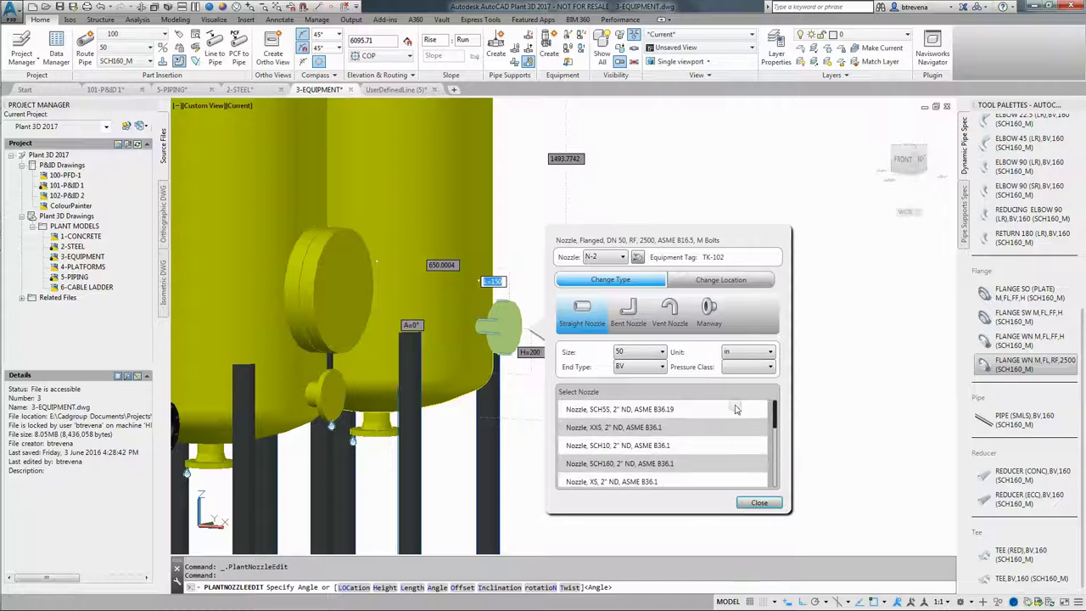
pyautogui.click(660, 366)
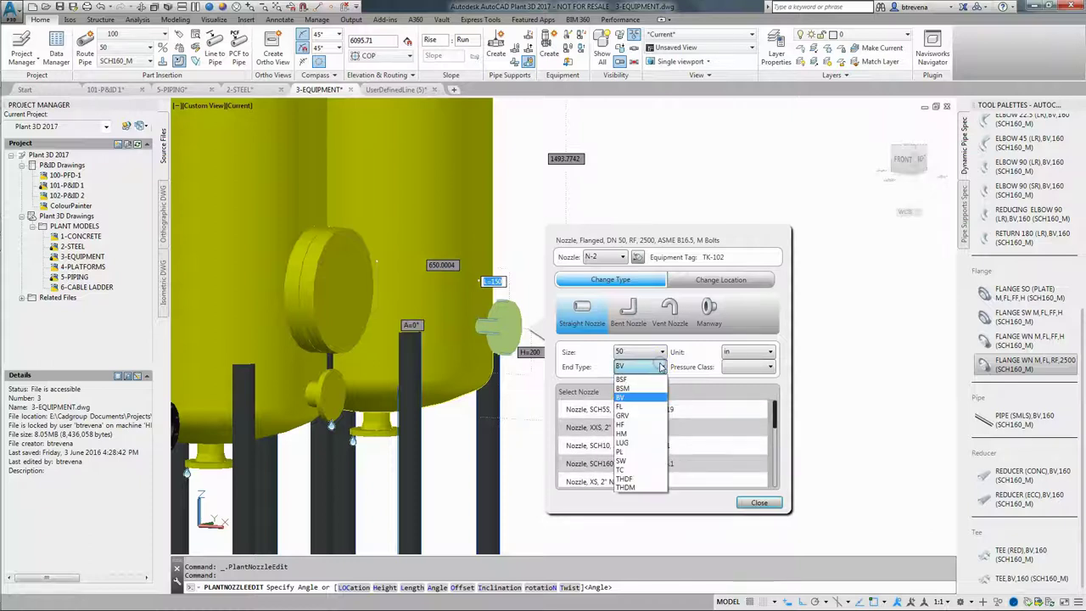
pyautogui.click(638, 415)
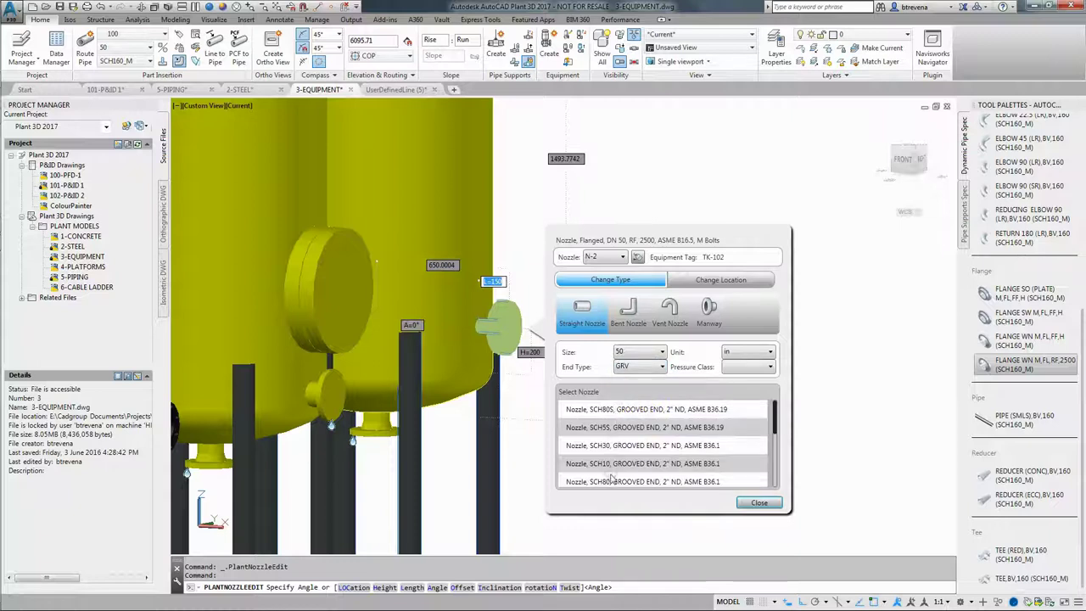
pyautogui.click(638, 366)
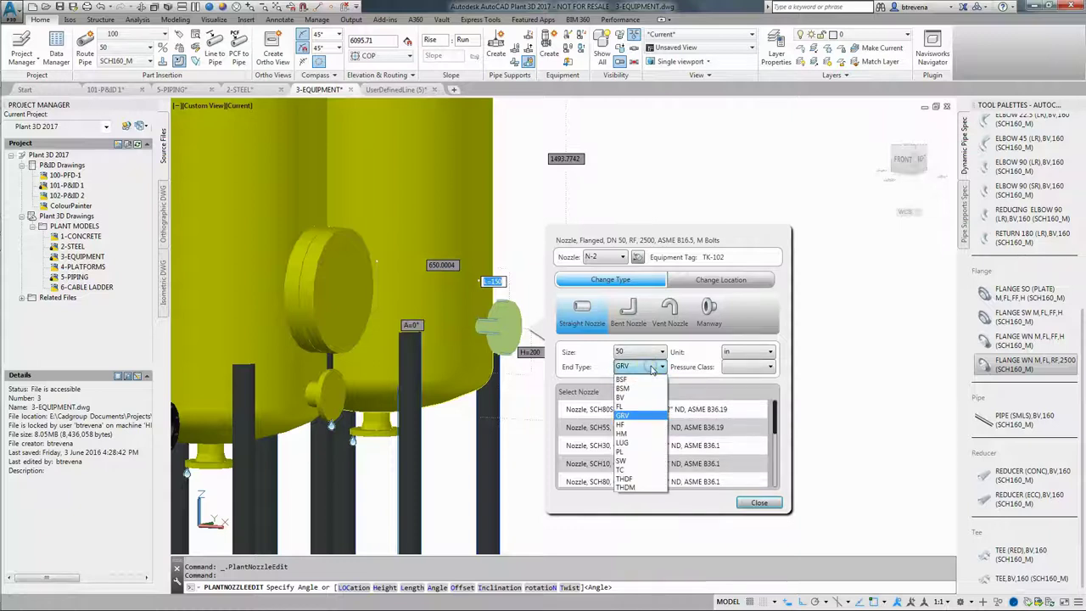
pyautogui.click(631, 424)
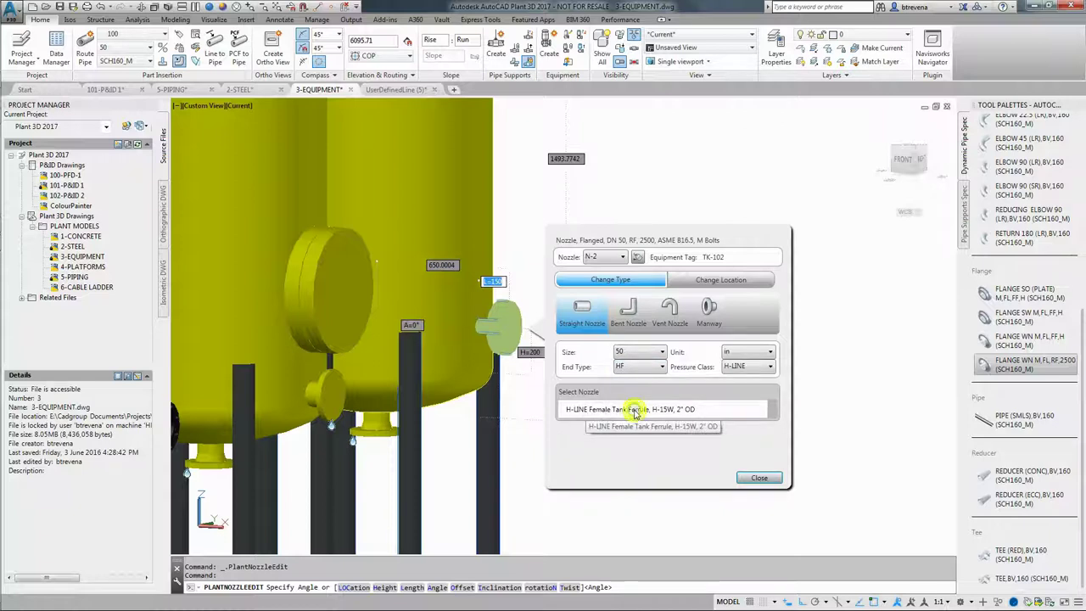
# - Change nozzle N-2 to end type LUG with pressure class 2500 and apply the FVC Studding Outlet, 2" ND nozzle
pyautogui.click(635, 411)
pyautogui.click(646, 368)
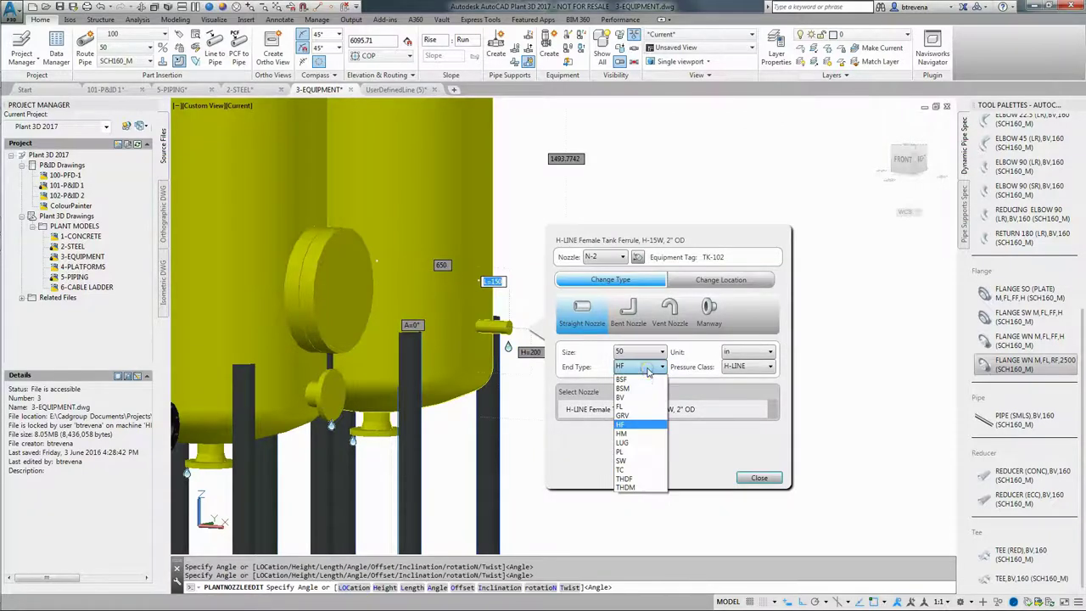
pyautogui.click(638, 442)
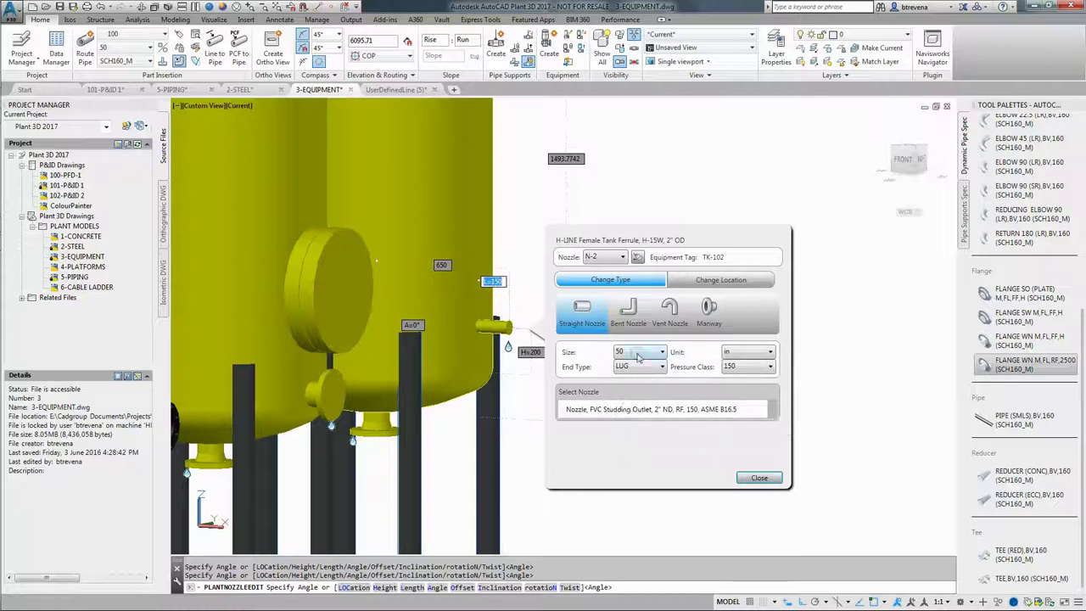
pyautogui.click(767, 367)
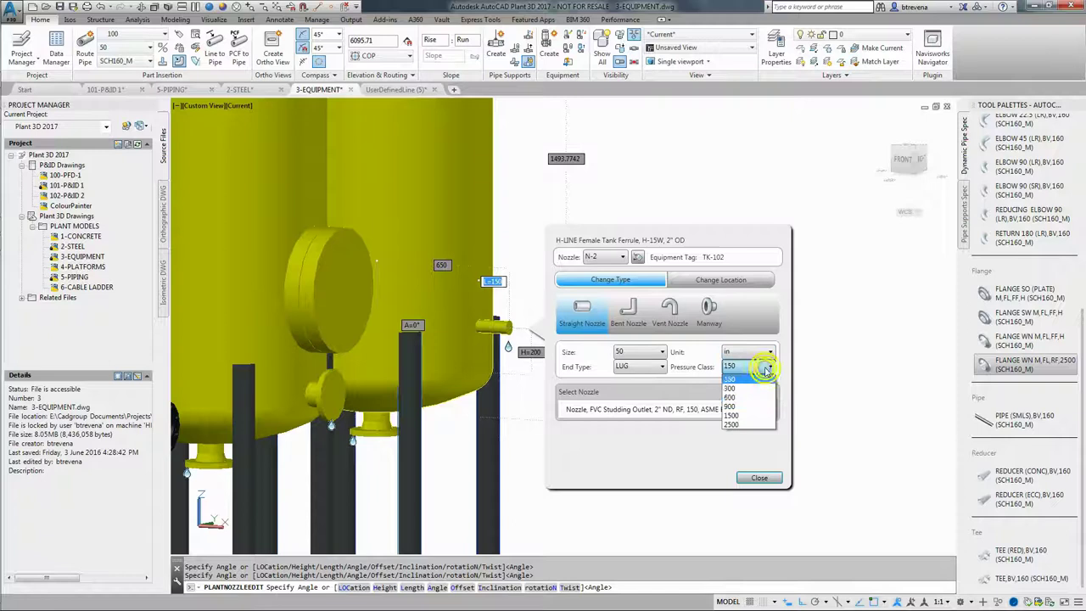
pyautogui.click(746, 425)
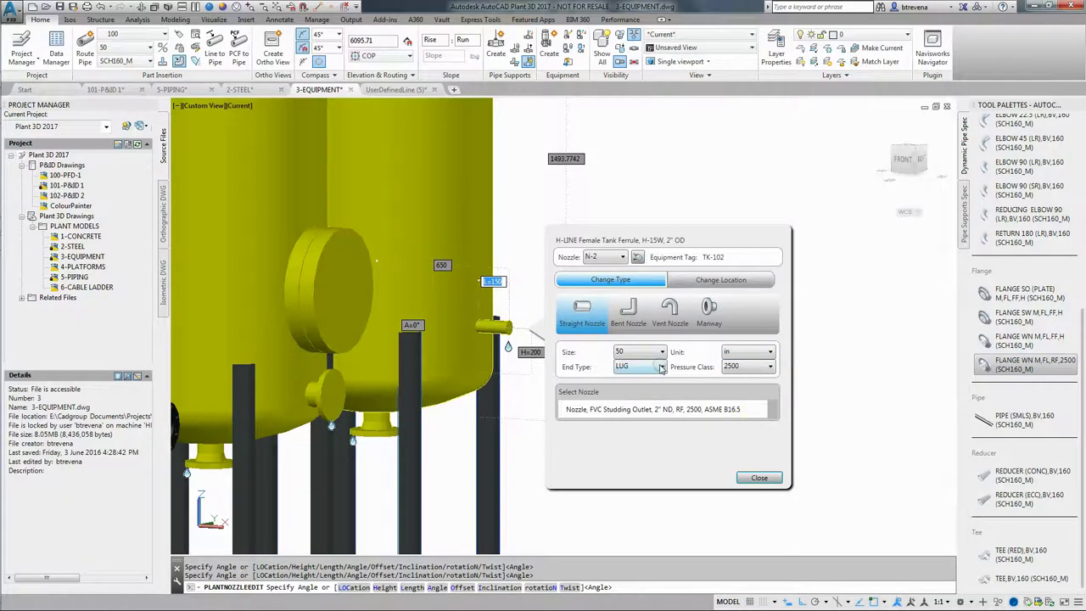
pyautogui.click(638, 412)
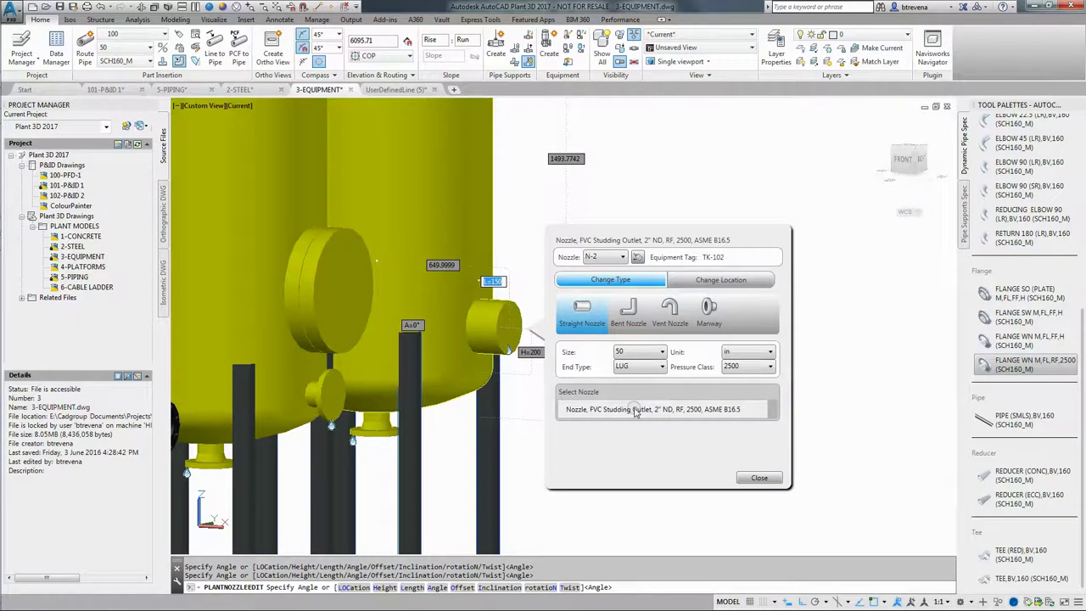
pyautogui.click(642, 412)
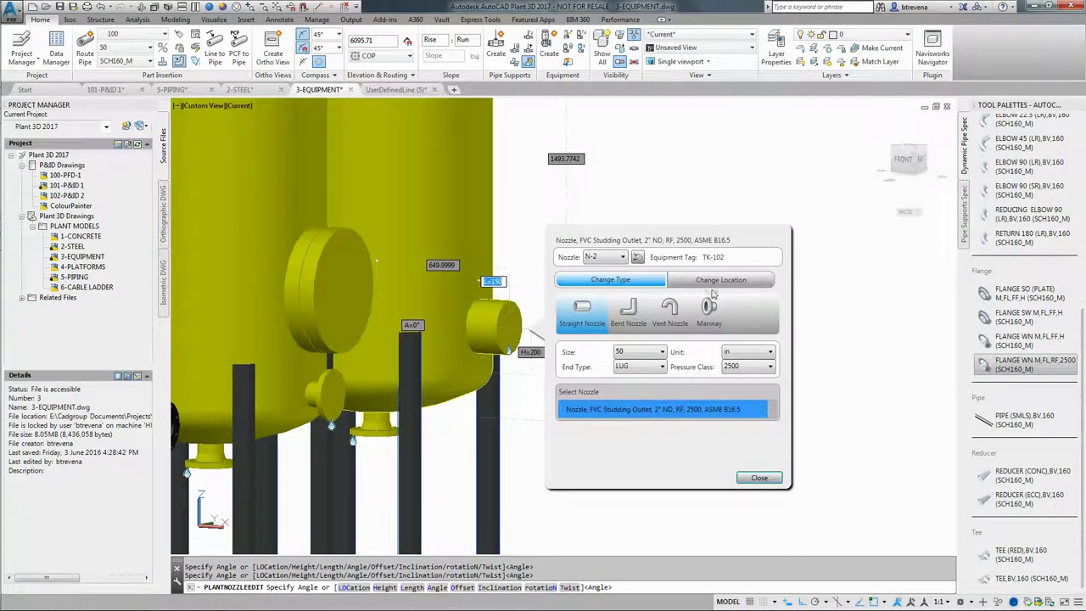
# - Set the length L of nozzle N-2 to 50 and finish the nozzle edit
pyautogui.click(718, 280)
pyautogui.doubleClick(765, 345)
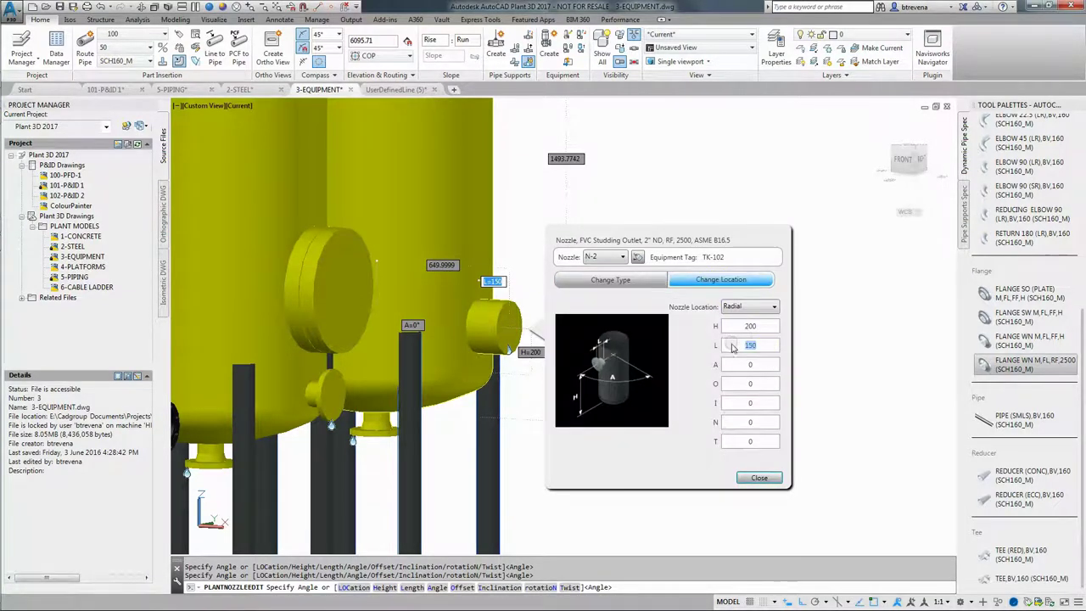
pyautogui.write('50')
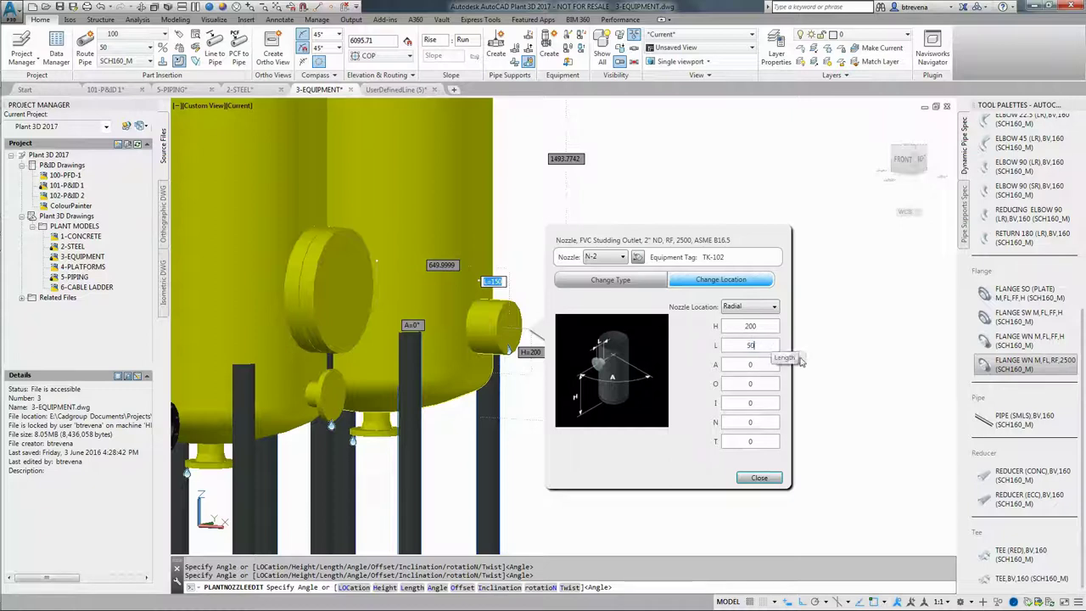
pyautogui.click(759, 477)
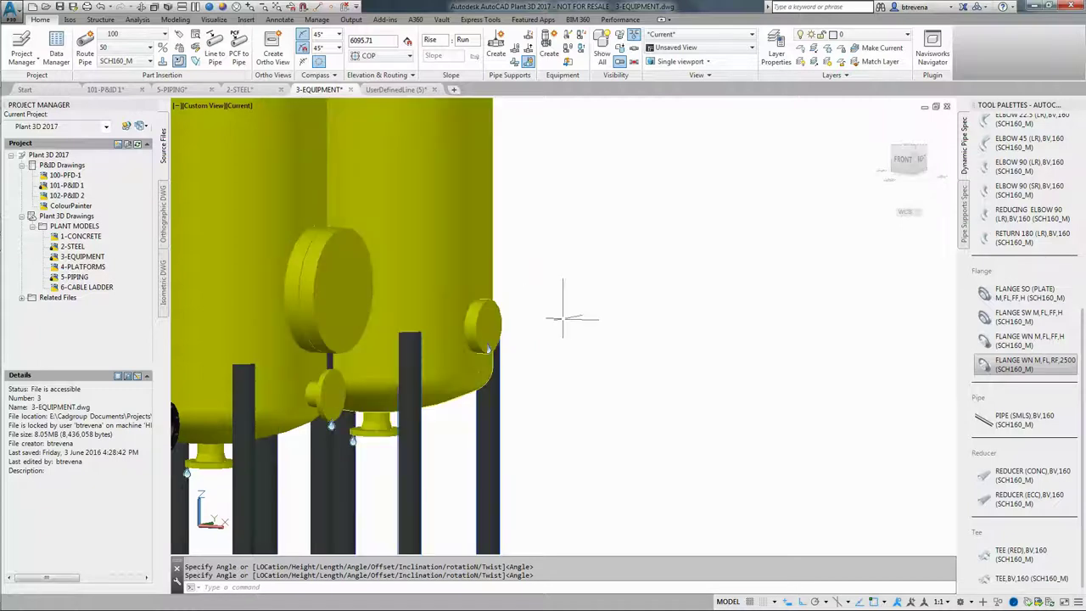
pyautogui.press('Delete')
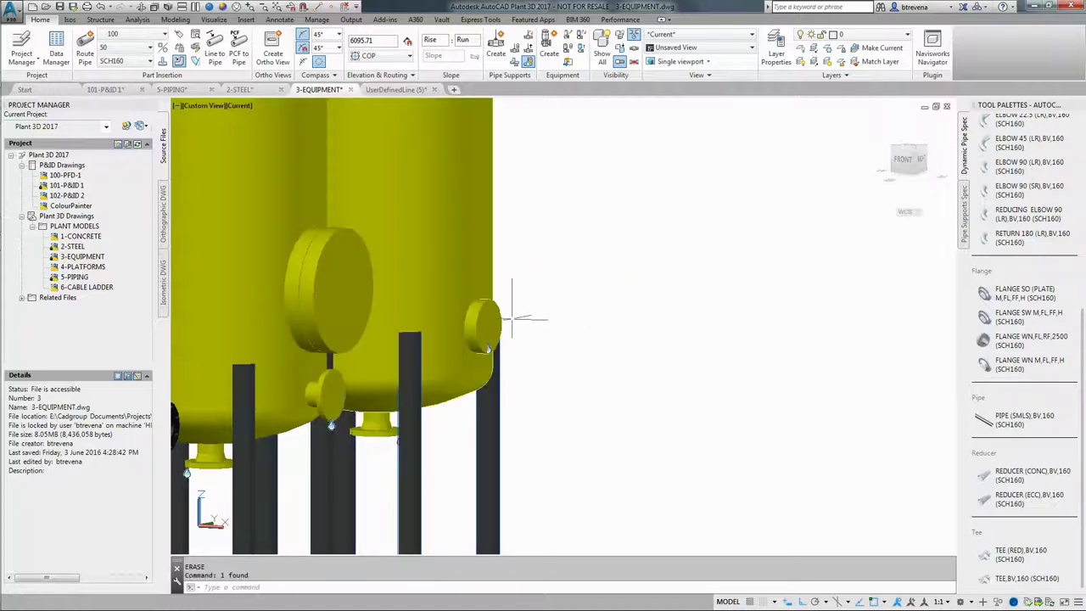
# - Reopen nozzle N-2 for editing, review the PL nozzles, and apply the SW nozzle Socket, 2" ND, 3000# ASME B16.11
pyautogui.click(485, 327)
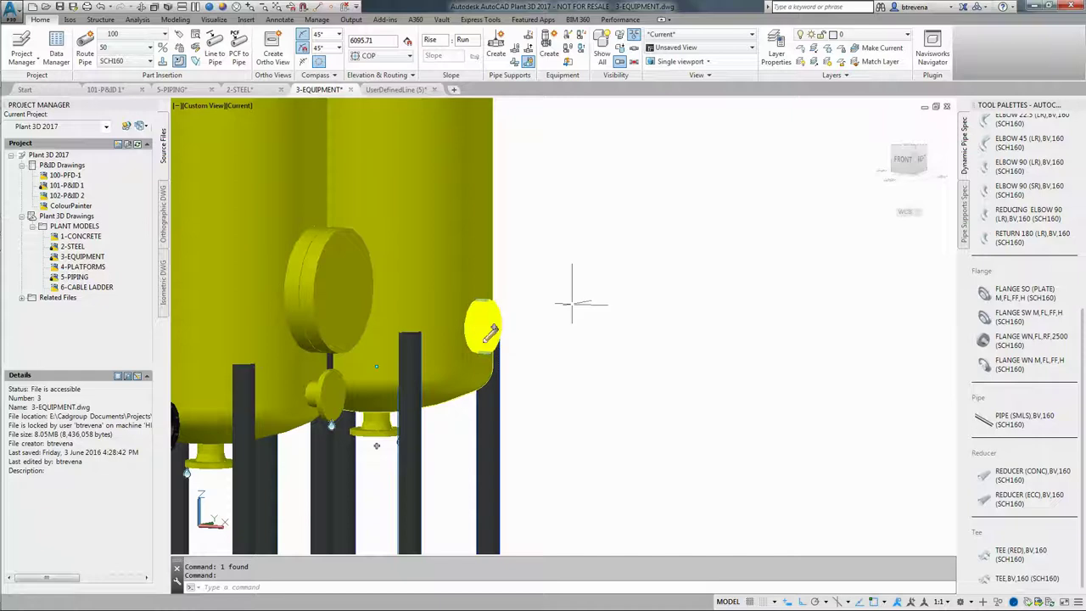
pyautogui.click(492, 333)
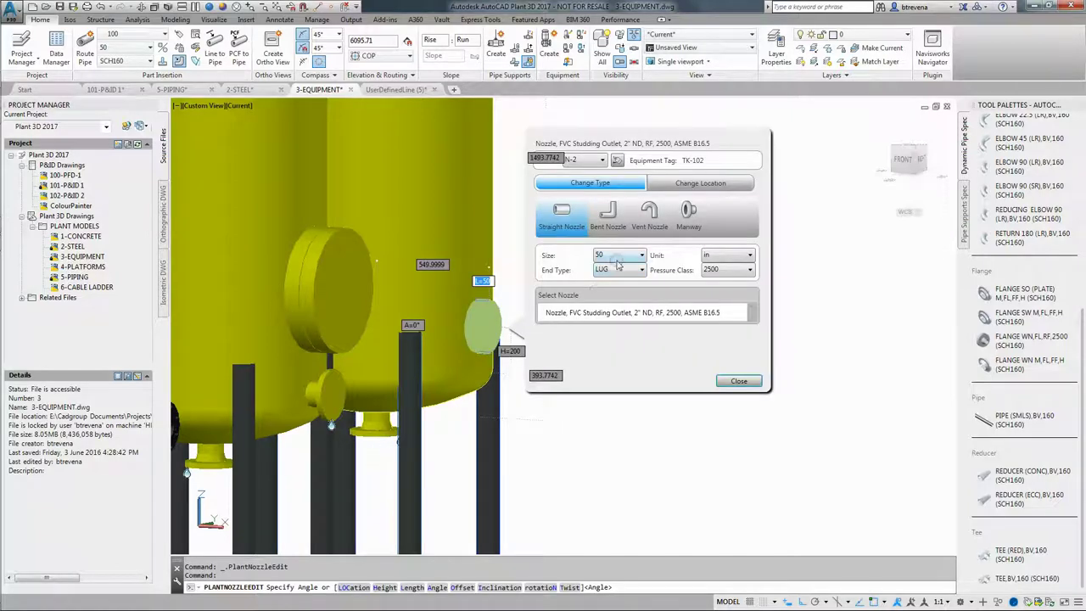
pyautogui.click(632, 272)
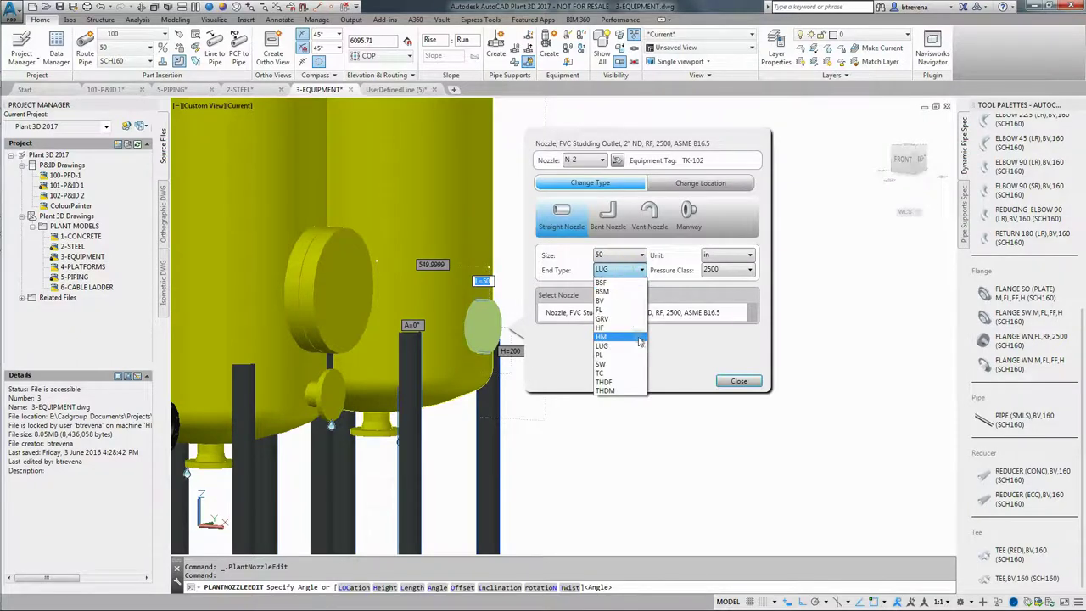
pyautogui.click(610, 356)
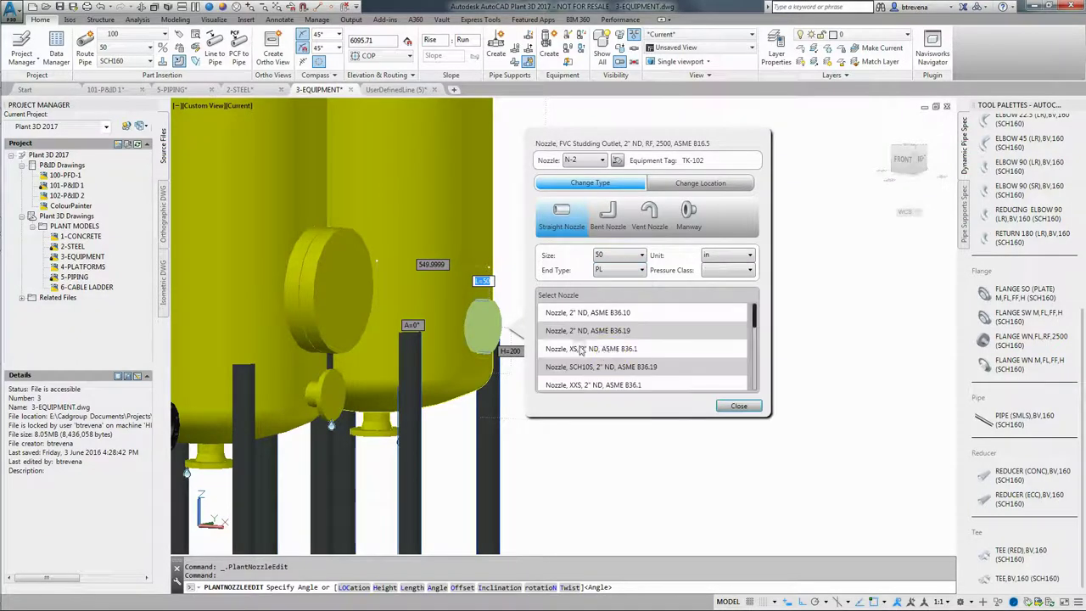
pyautogui.click(629, 272)
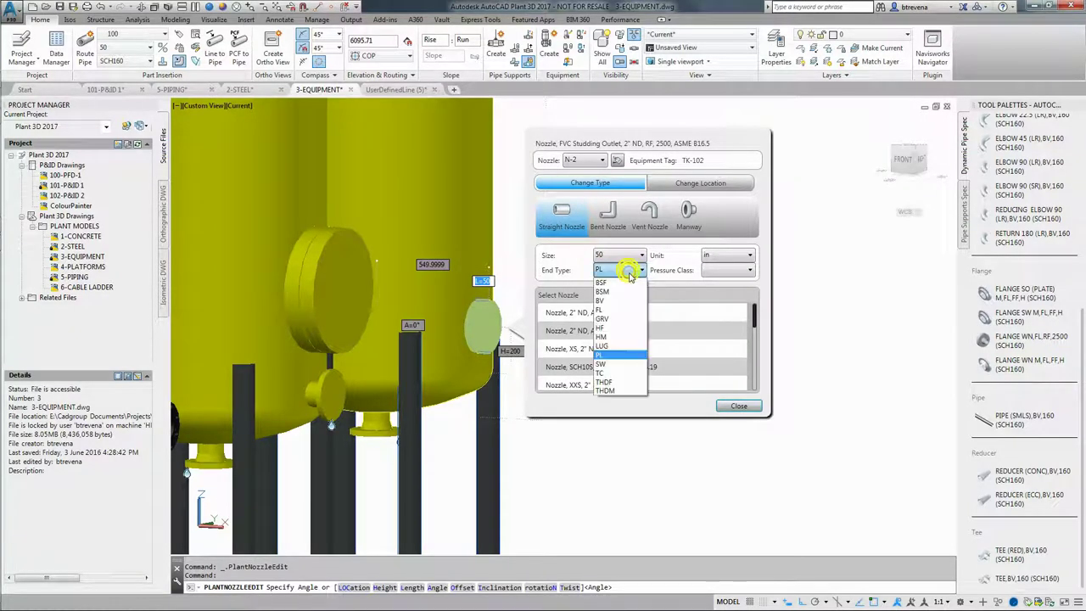
pyautogui.click(611, 365)
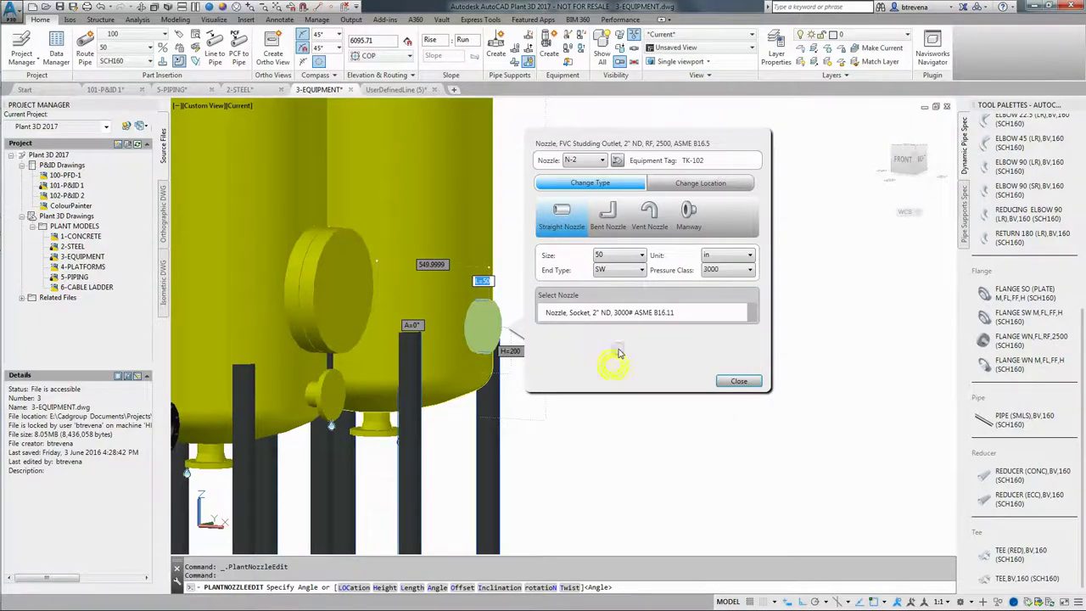
pyautogui.click(620, 313)
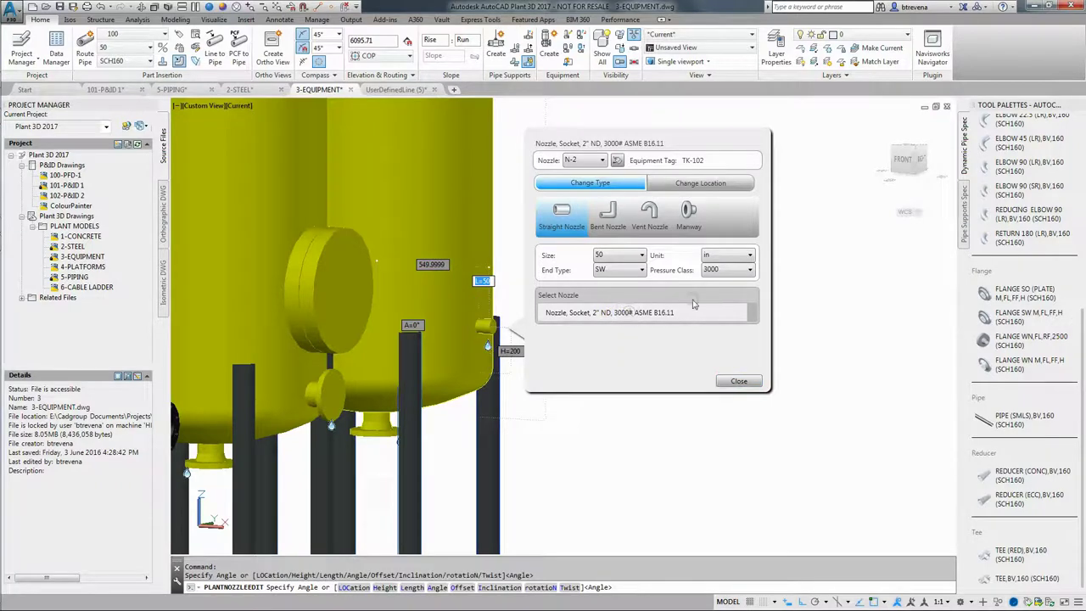
# - Examine the pressure classes offered for nozzle N-2 under end types SW and THDF
pyautogui.click(734, 270)
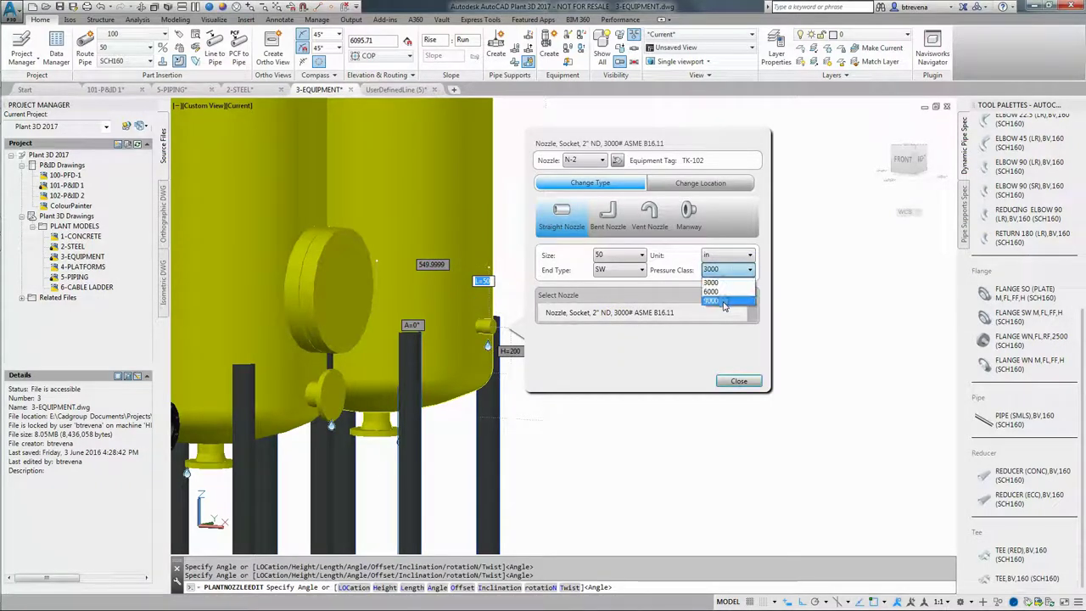
pyautogui.click(625, 272)
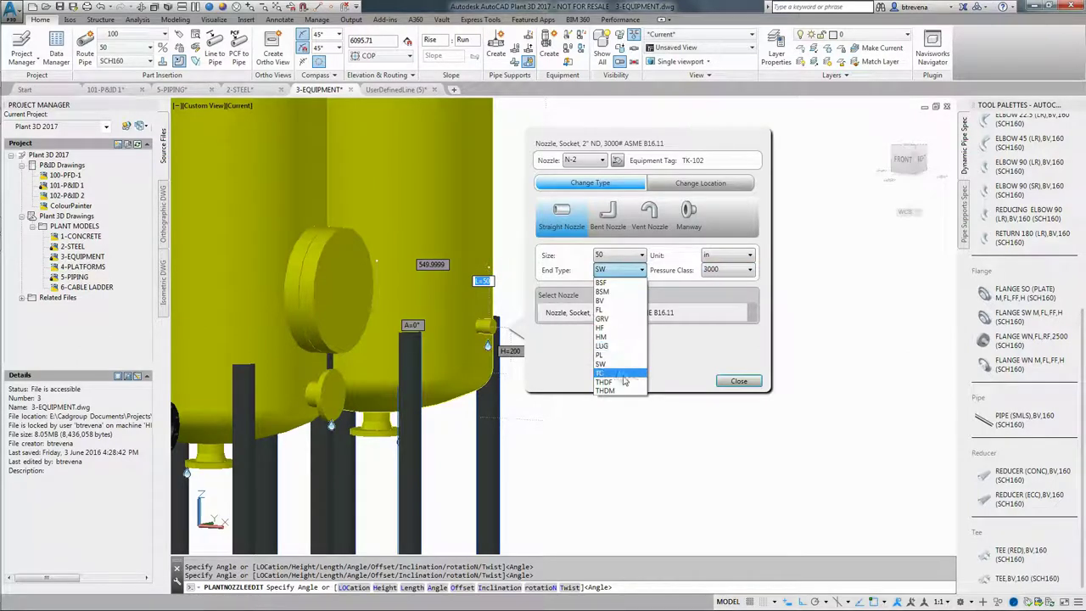
pyautogui.click(613, 383)
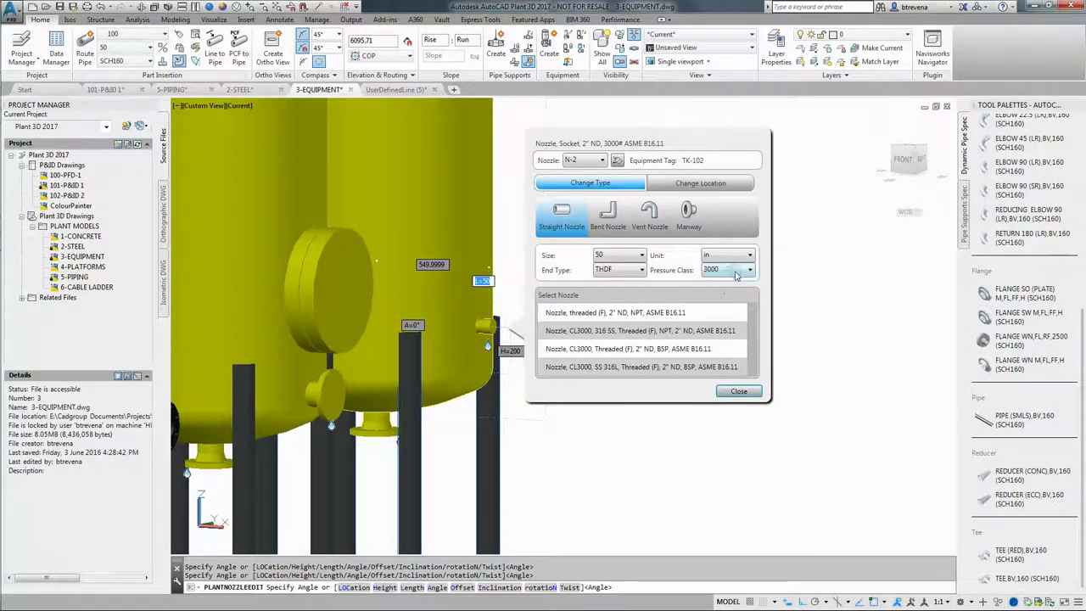
pyautogui.click(729, 270)
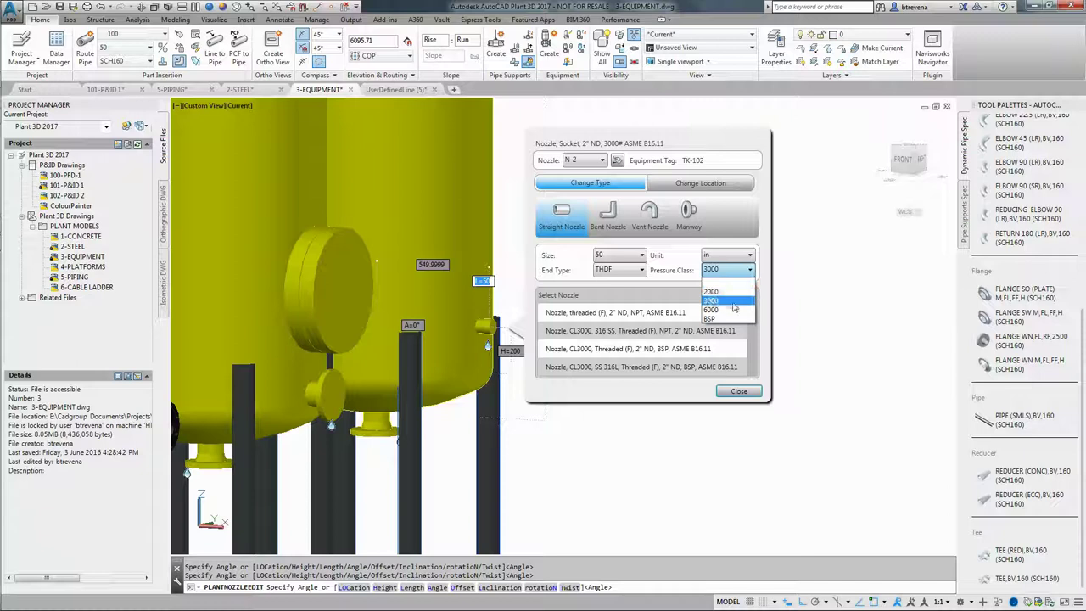
pyautogui.click(625, 271)
pyautogui.click(625, 271)
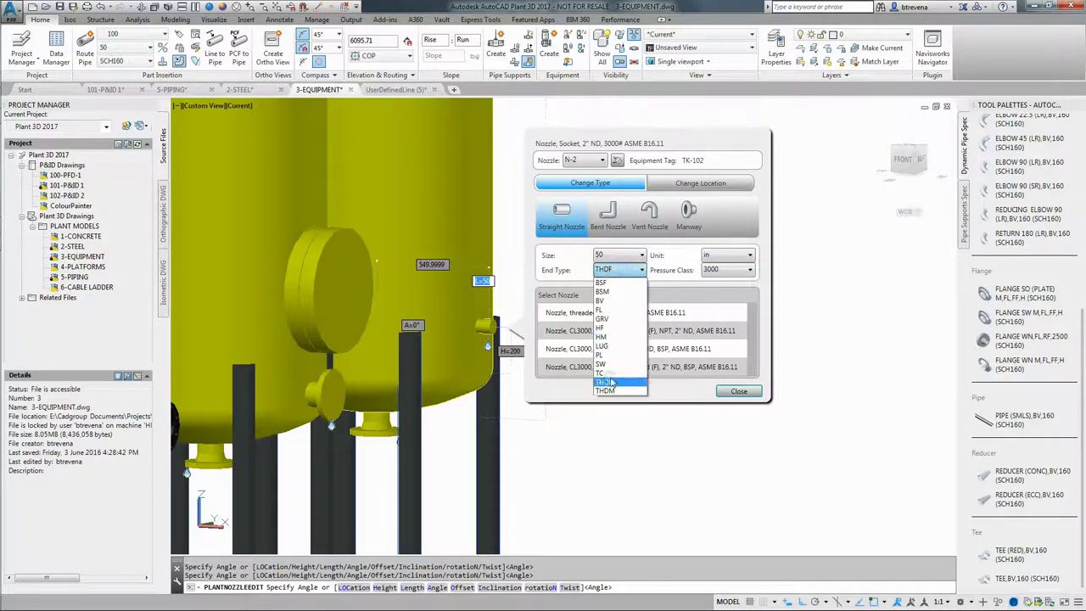
# - Set nozzle N-2 to end type TC, apply the IPS TRICLAMP Light Tank Ferrule, 14WLMV, 2" OD, and close the nozzle editor
pyautogui.click(604, 373)
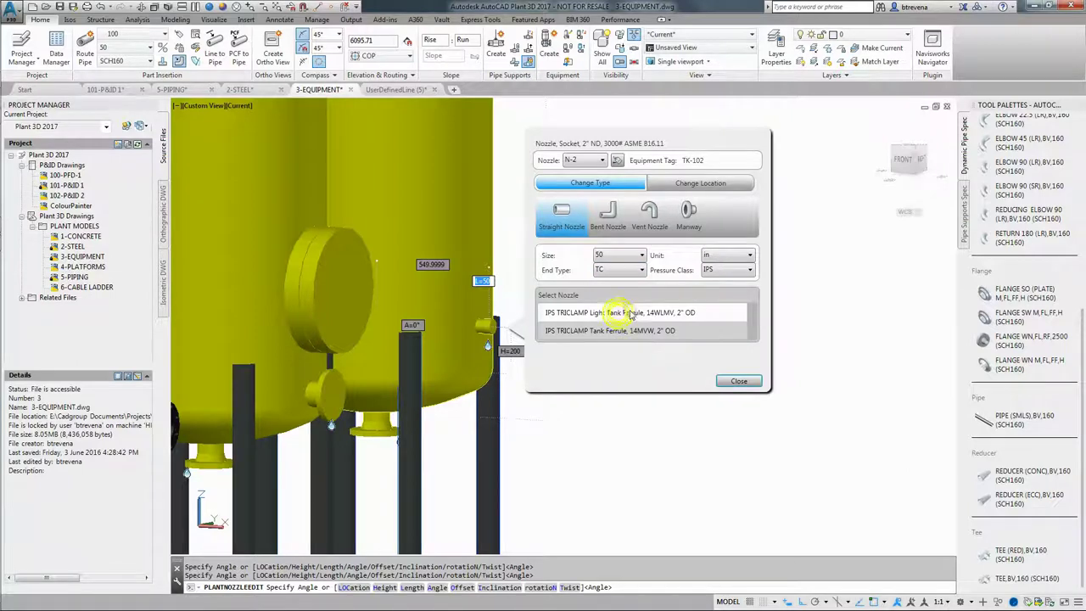
pyautogui.click(609, 314)
pyautogui.click(604, 313)
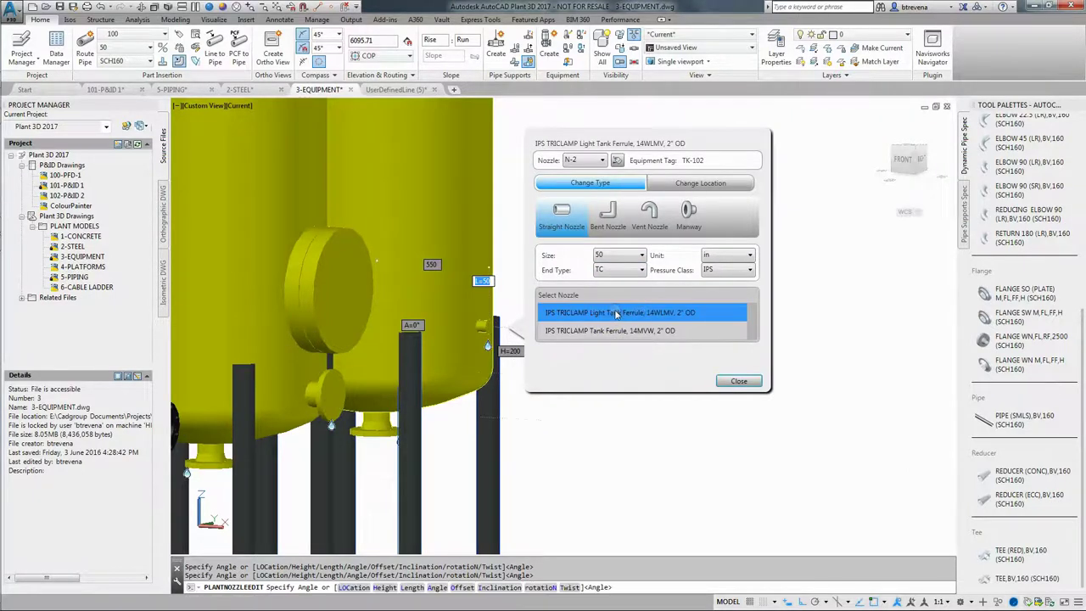
pyautogui.click(739, 382)
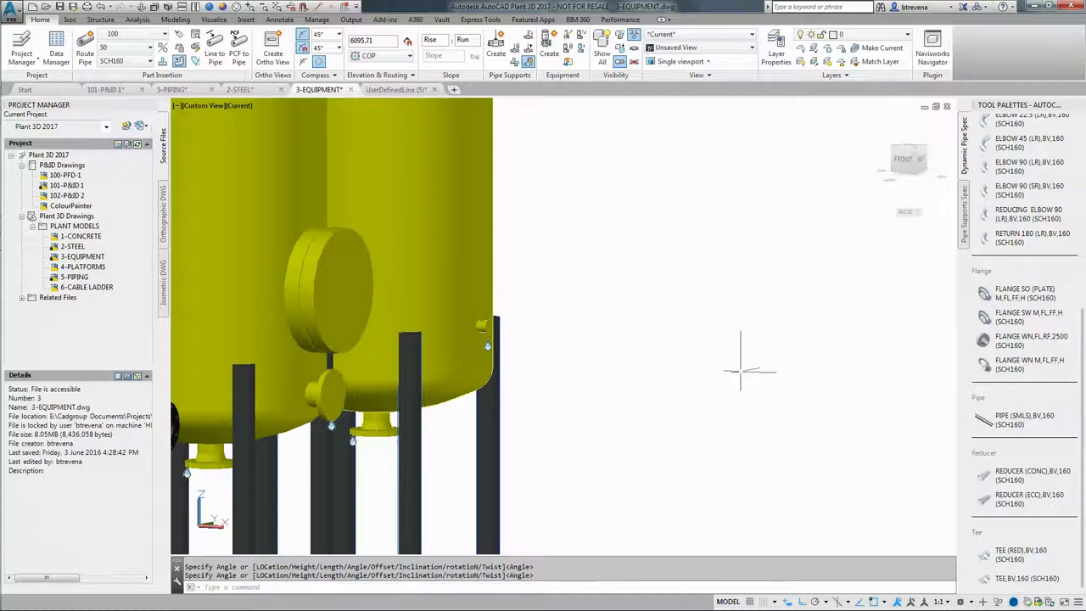
# - Set the current pipe spec to TRICLAMP, insert a TRICLAMP FERRULE,TC onto nozzle N-2 of tank TK-102, and inspect the clamped connection
pyautogui.click(984, 386)
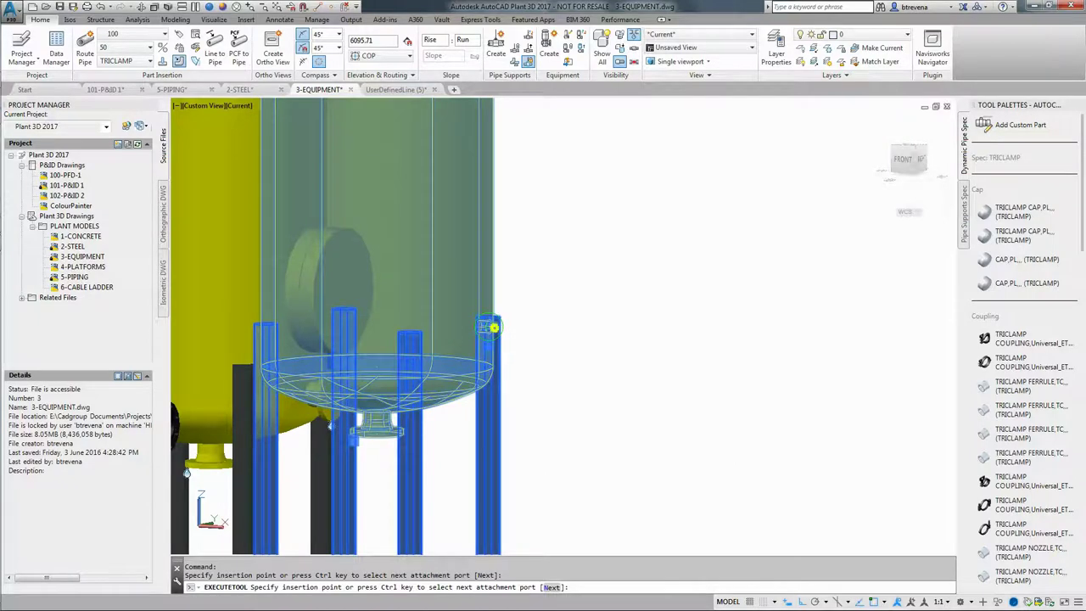
pyautogui.click(489, 325)
pyautogui.click(497, 322)
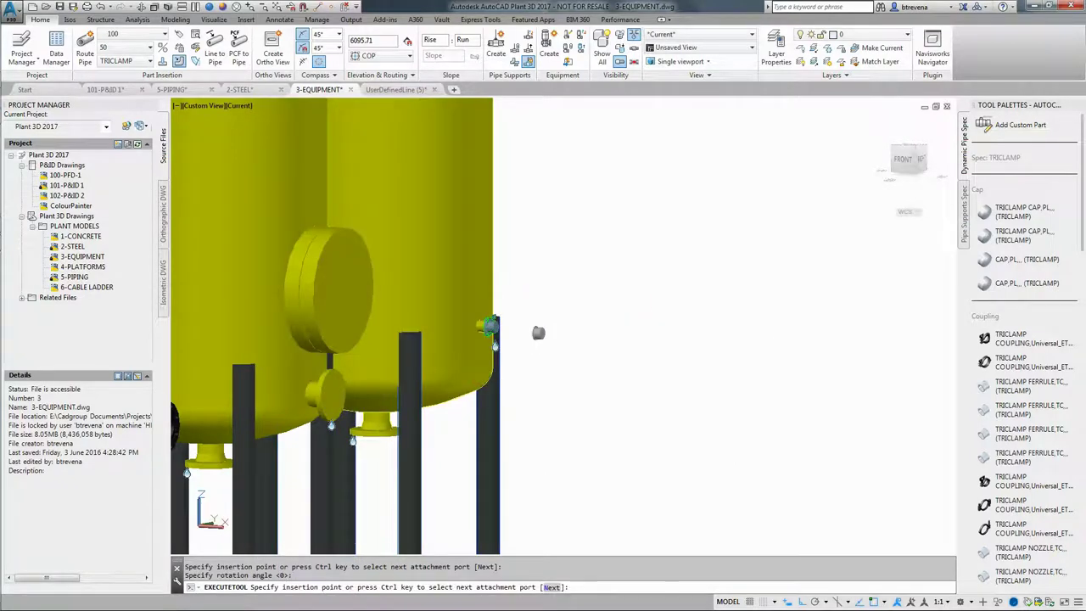
pyautogui.press('Escape')
pyautogui.scroll(2, 494, 329)
pyautogui.scroll(3, 491, 324)
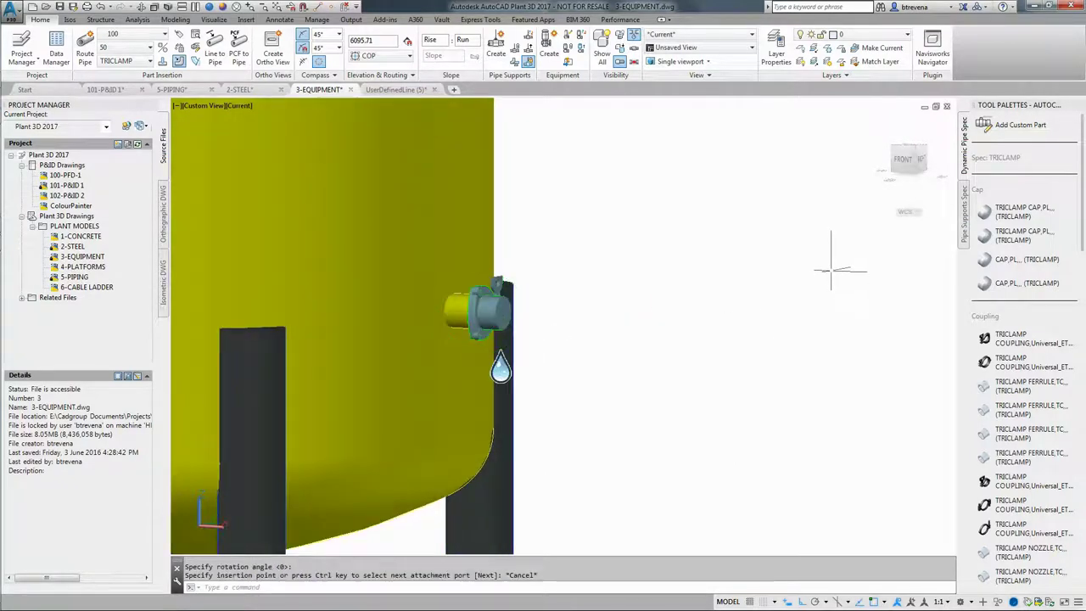
pyautogui.click(142, 7)
pyautogui.moveTo(458, 280); pyautogui.dragTo(386, 261)
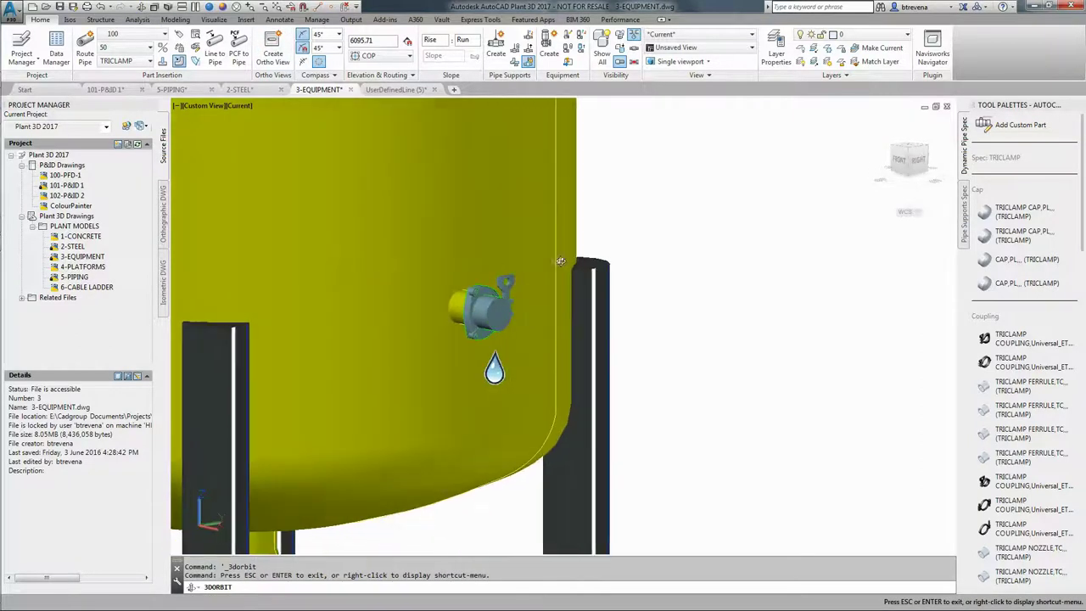
pyautogui.moveTo(561, 261); pyautogui.dragTo(557, 237)
pyautogui.press('Escape')
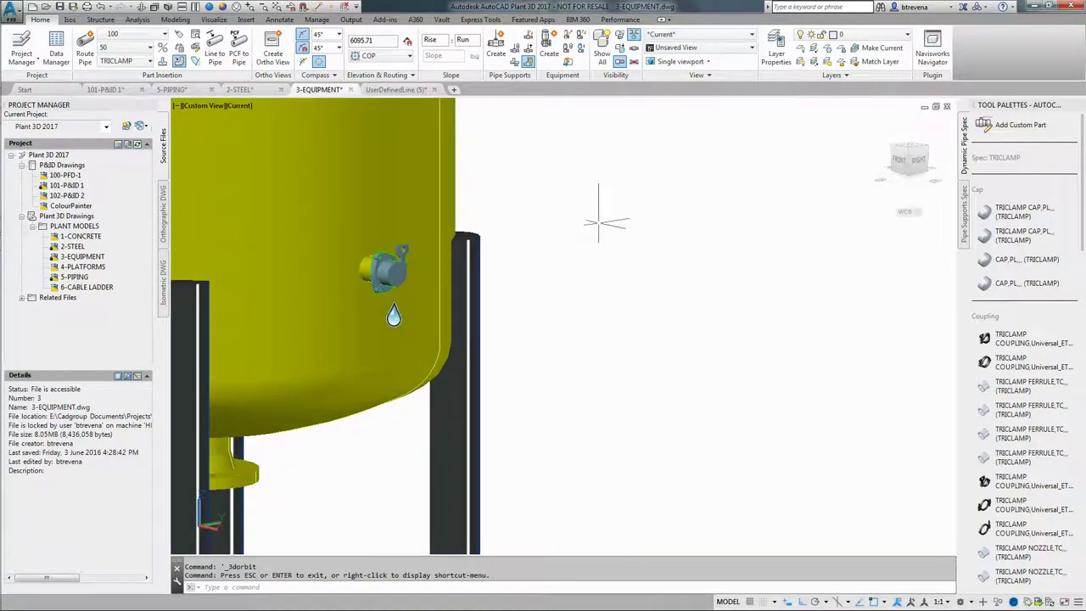
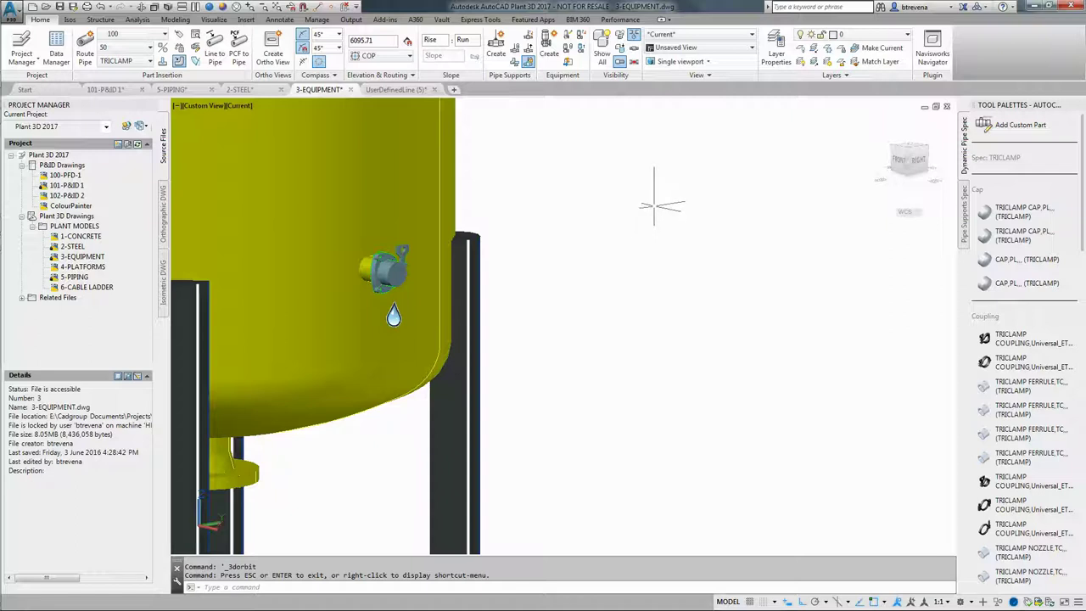
# - Browse the available pipe specs and set the current spec to TubePress
pyautogui.click(140, 63)
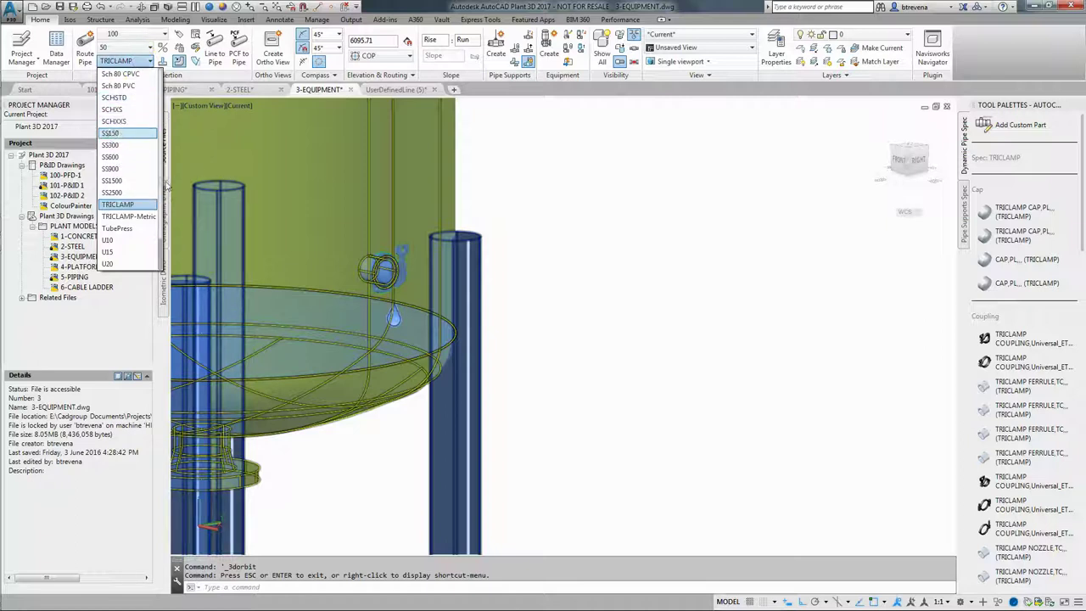
pyautogui.moveTo(158, 245); pyautogui.dragTo(164, 212)
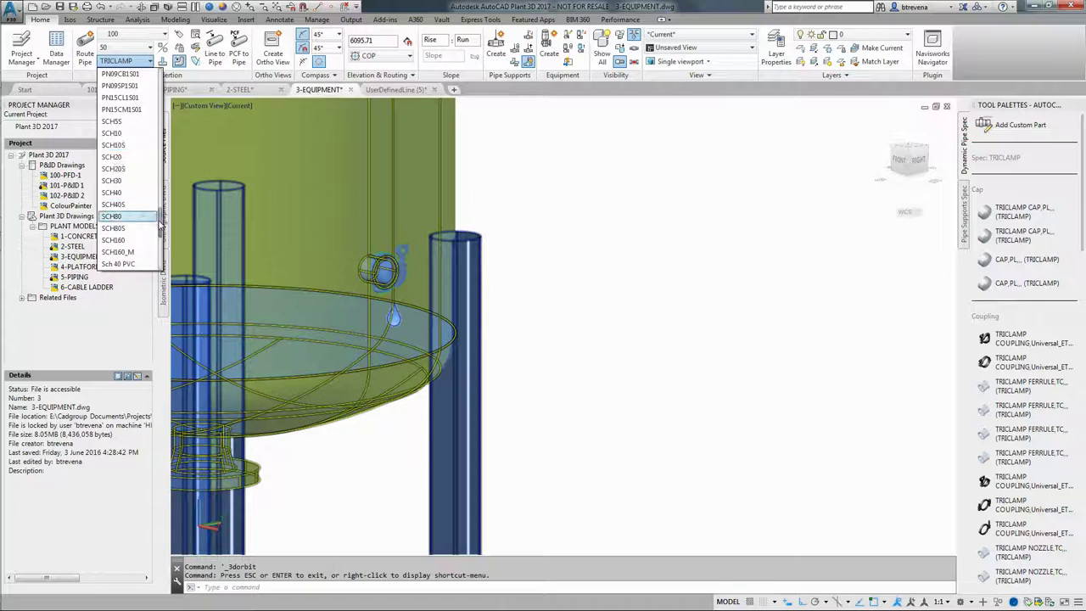
pyautogui.moveTo(161, 221); pyautogui.dragTo(161, 259)
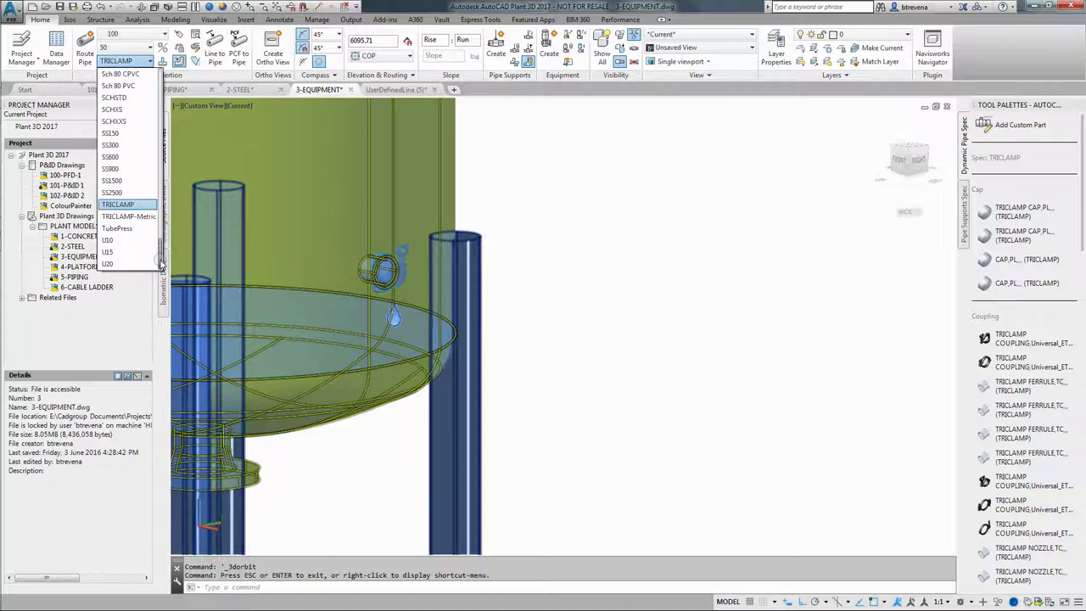
pyautogui.click(117, 228)
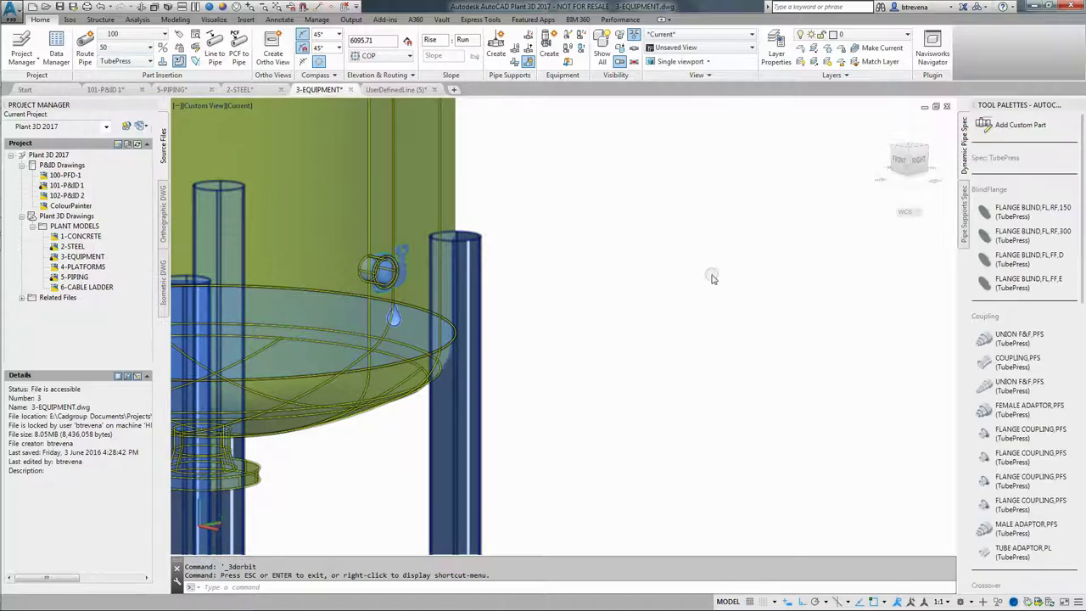
# - Route a straight TUBE,PL pipe from the TubePress spec in the open space beside the tank
pyautogui.press('Escape')
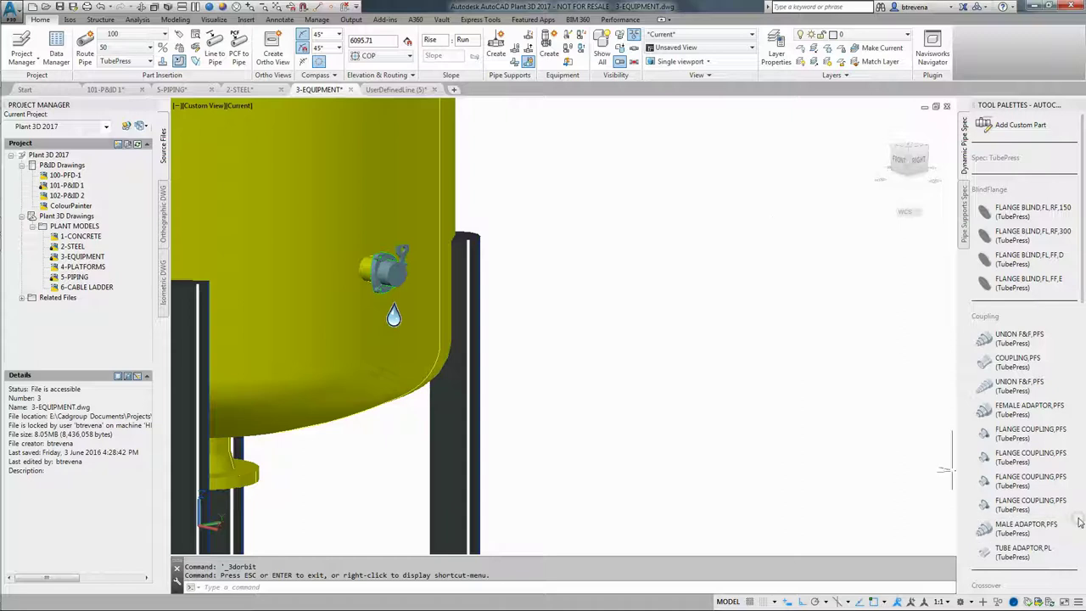
pyautogui.click(1079, 519)
pyautogui.click(999, 499)
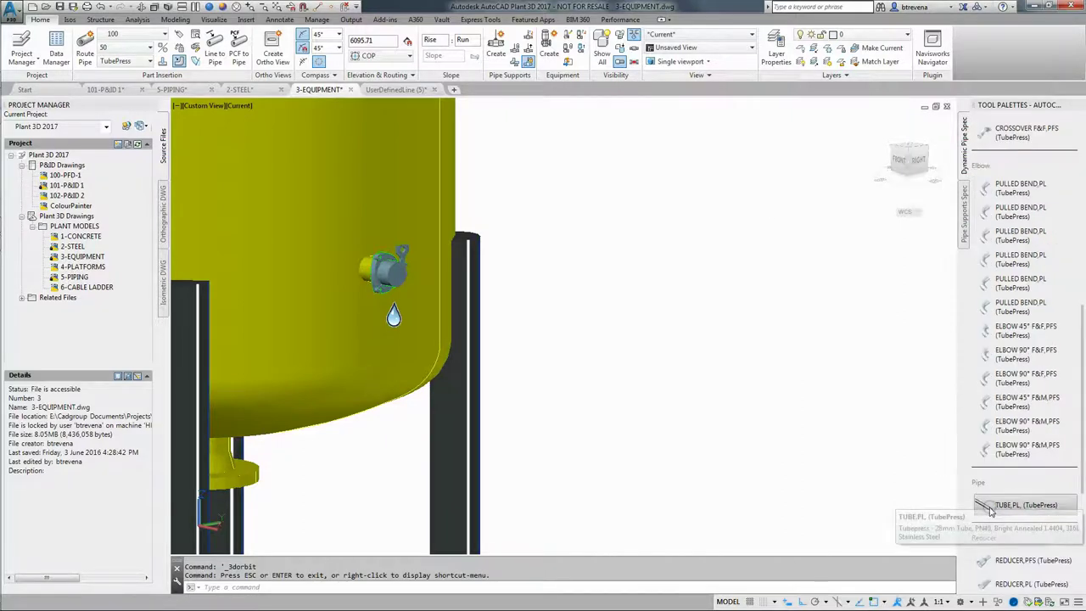
pyautogui.click(591, 204)
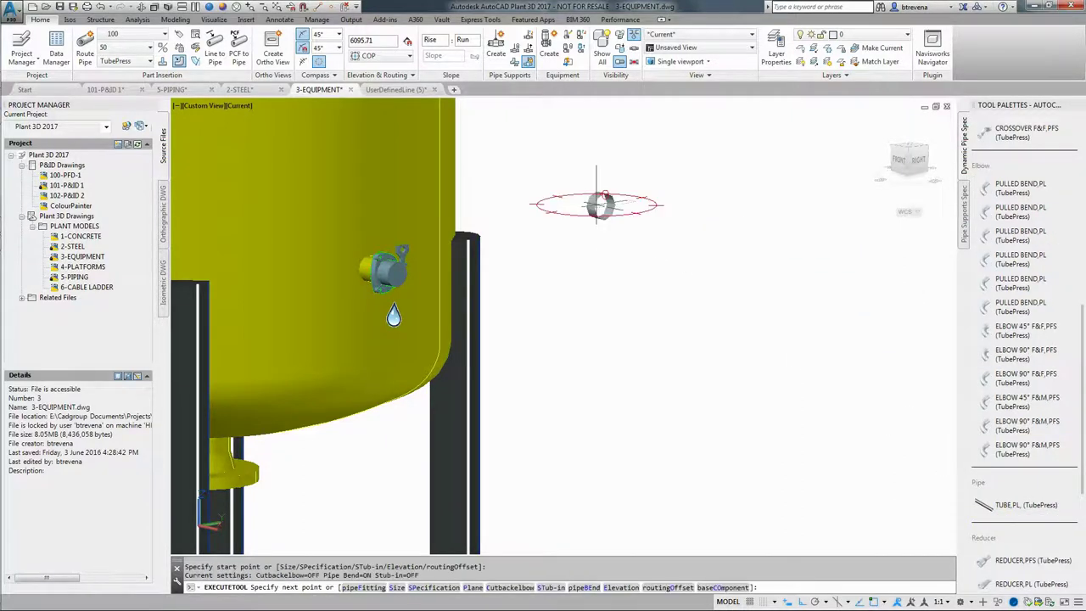
pyautogui.click(801, 246)
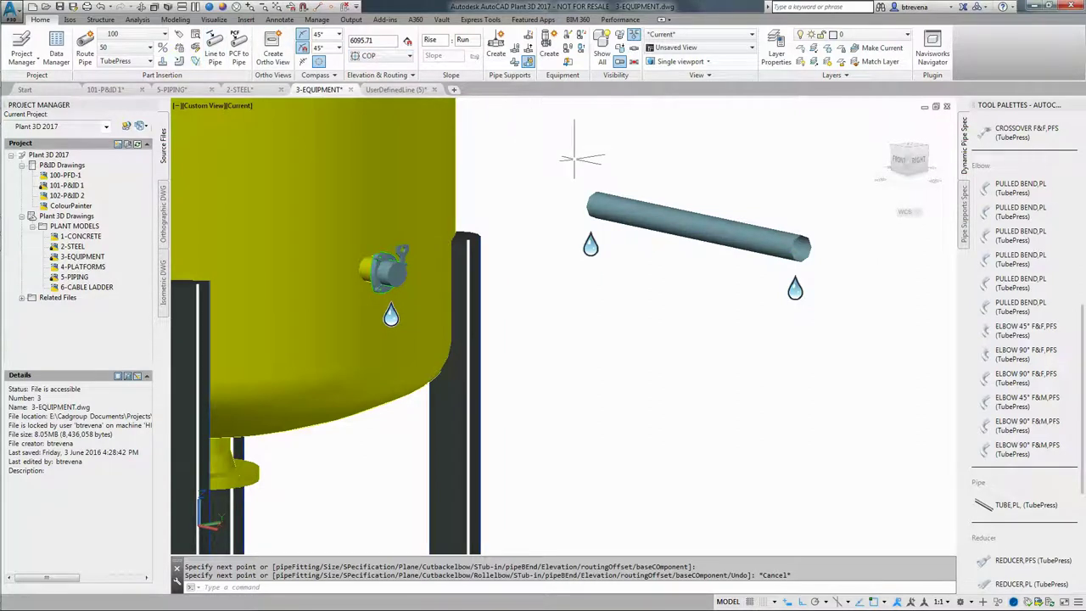
# - Route a second TubePress TUBE,PL run below the straight one, changing direction several times so that elbows are inserted
pyautogui.click(988, 505)
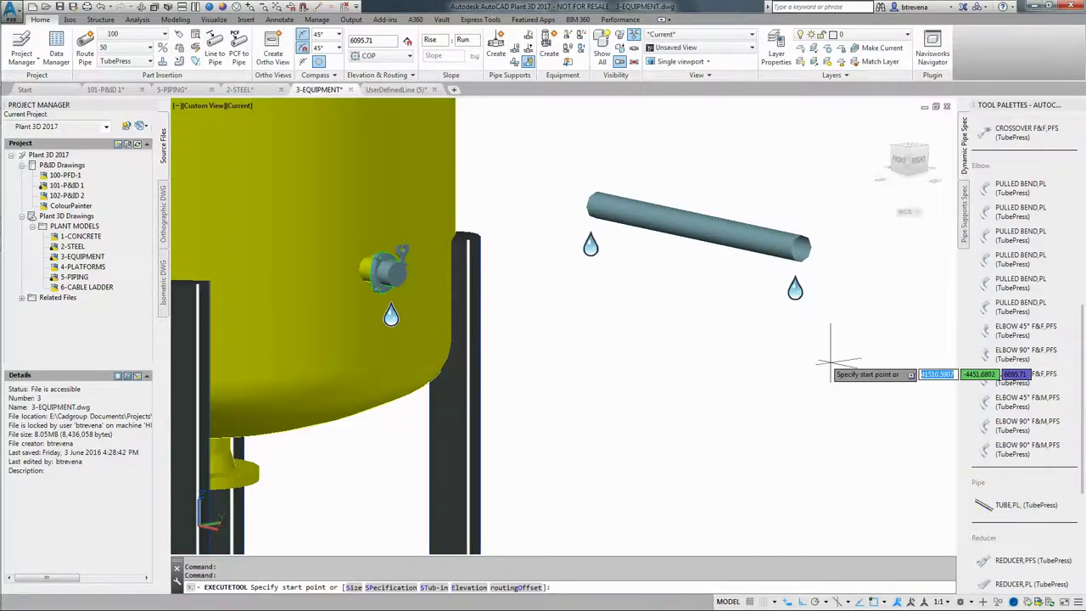
pyautogui.click(687, 292)
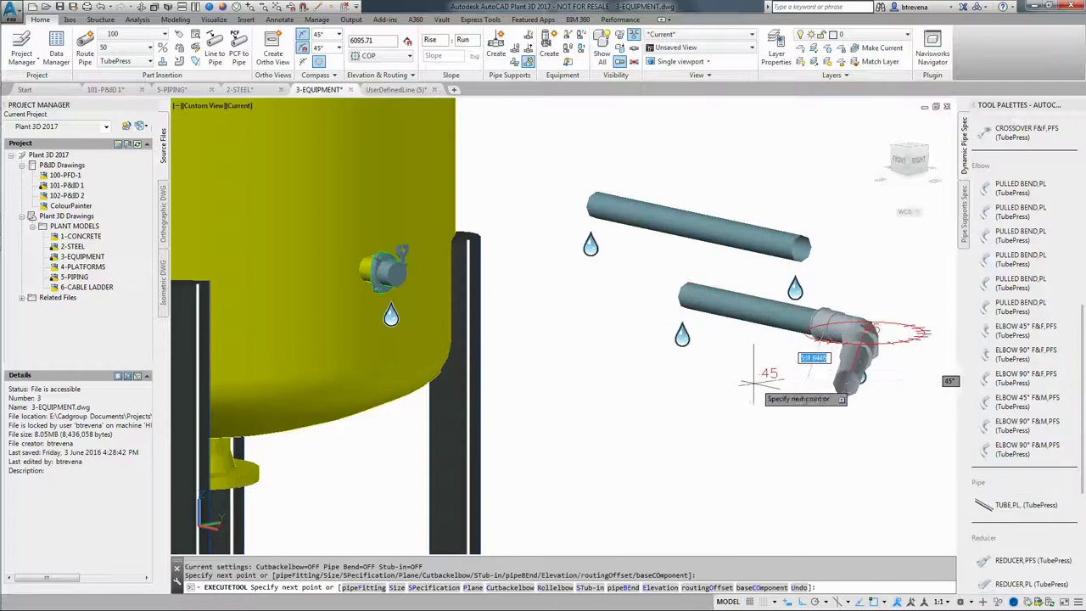
pyautogui.click(635, 362)
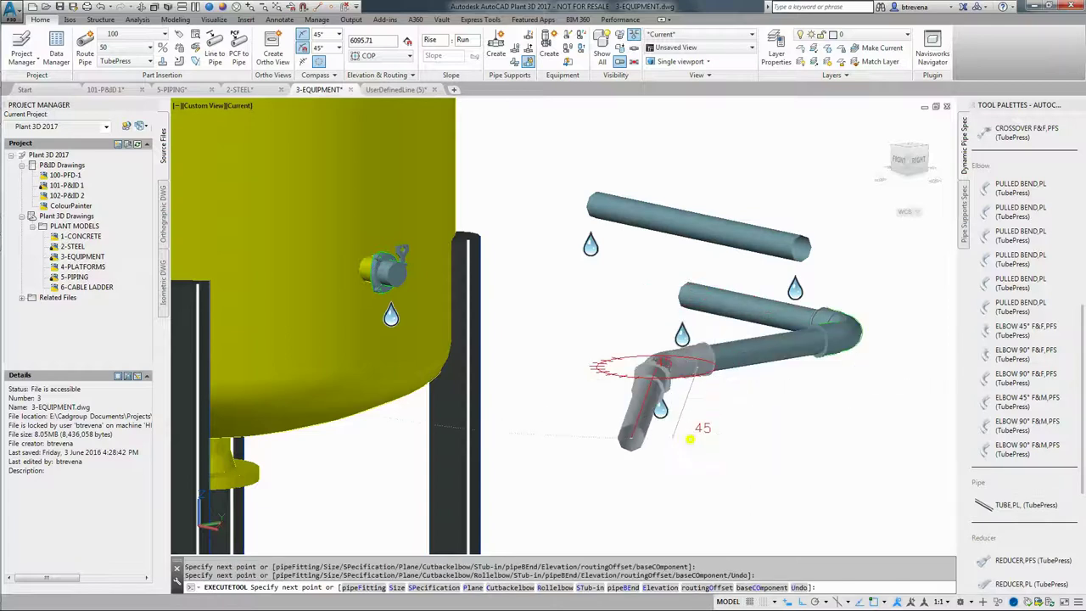
pyautogui.click(640, 436)
pyautogui.click(763, 456)
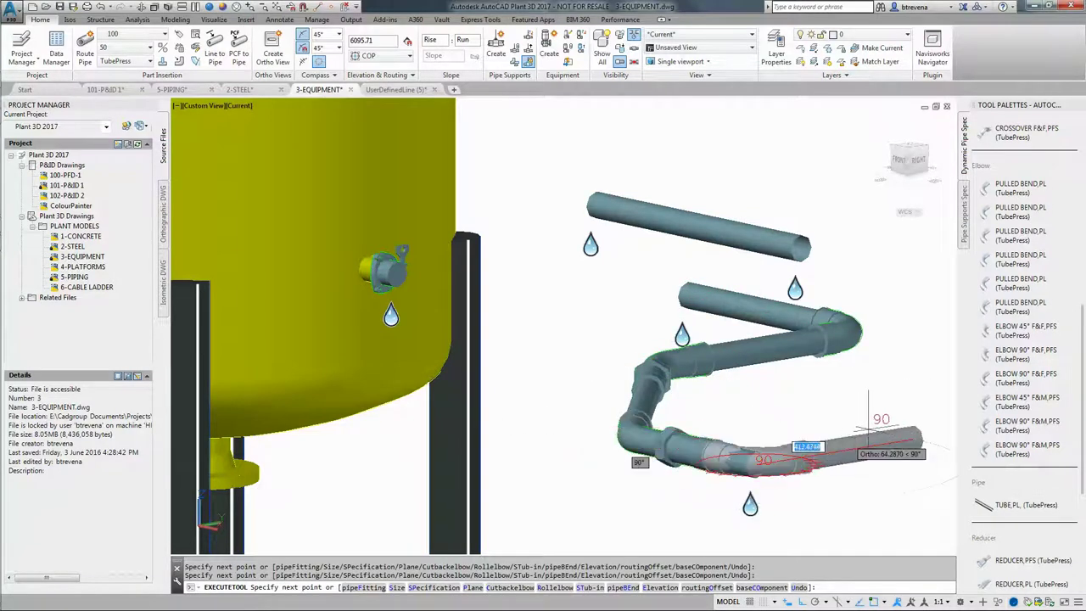
pyautogui.press('Return')
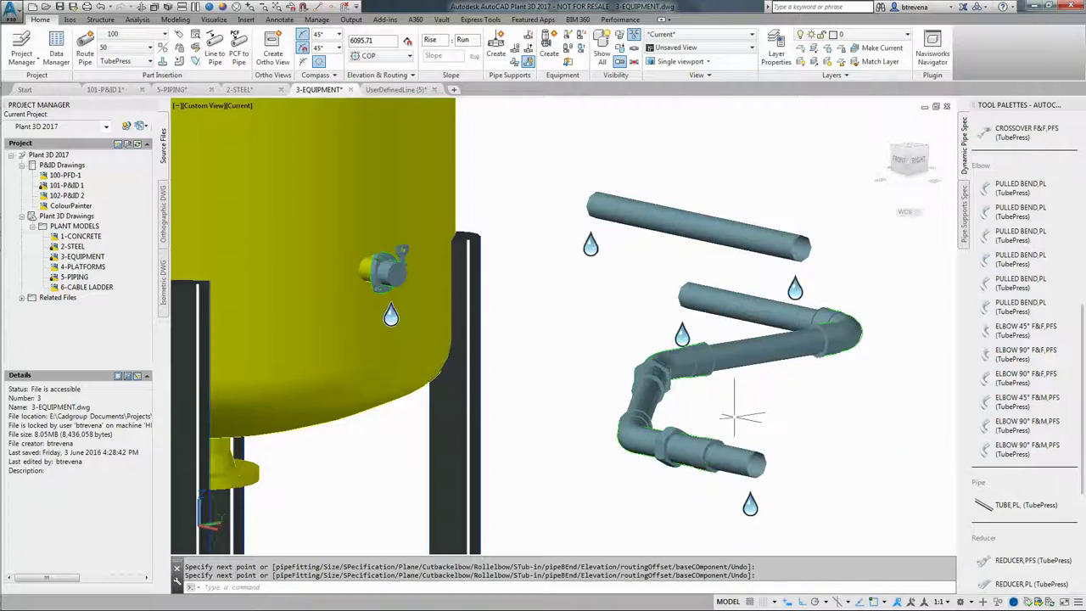
# - Reduce the image size of the current pipe spec tool palette, keeping the List view style
pyautogui.moveTo(739, 415); pyautogui.dragTo(500, 371, button='middle')
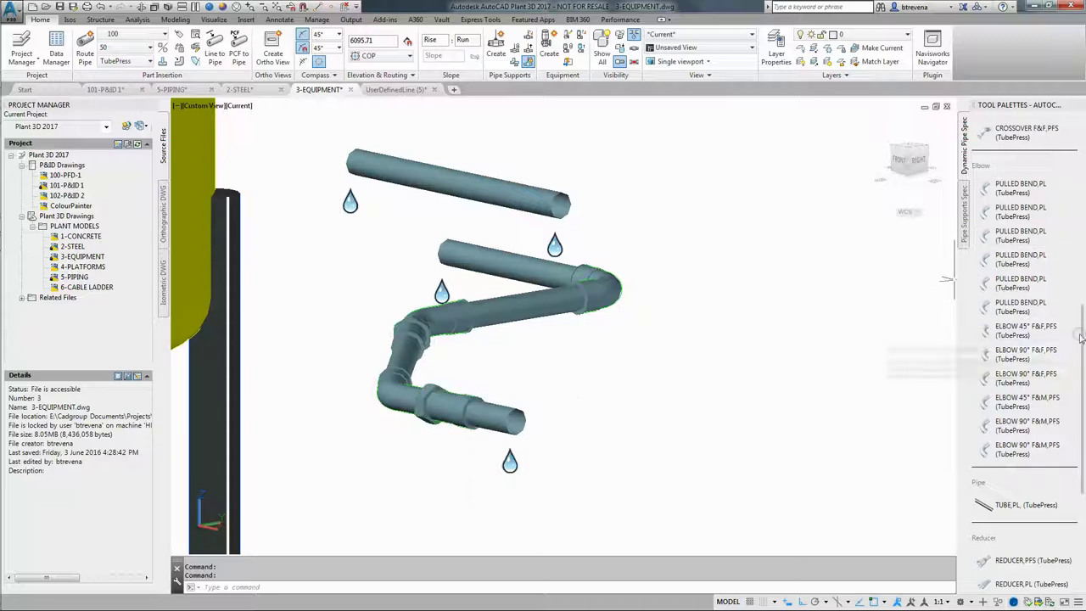
pyautogui.rightClick(963, 146)
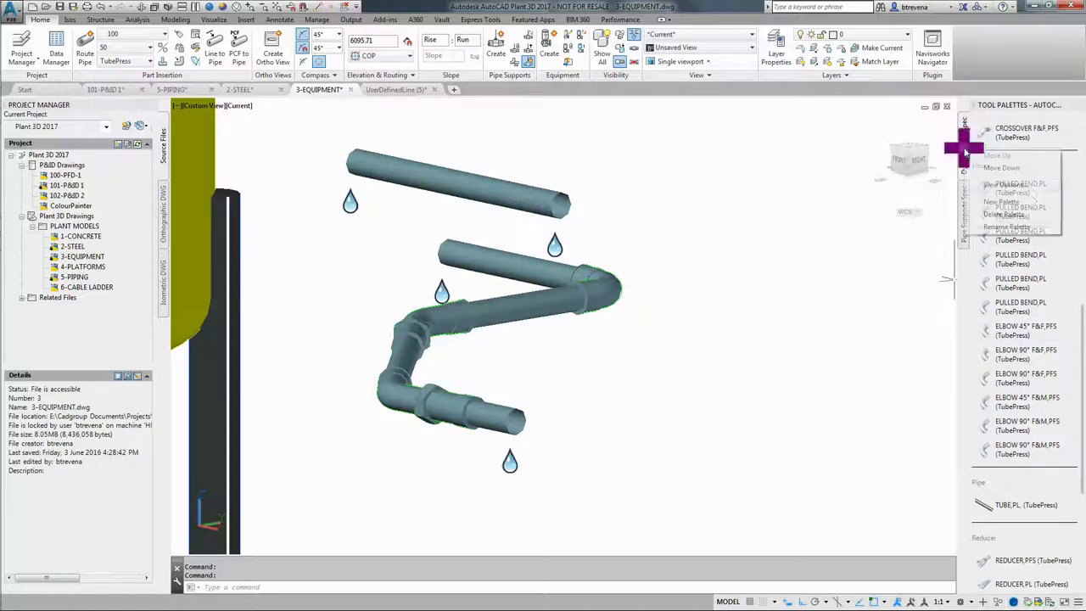
pyautogui.click(1002, 185)
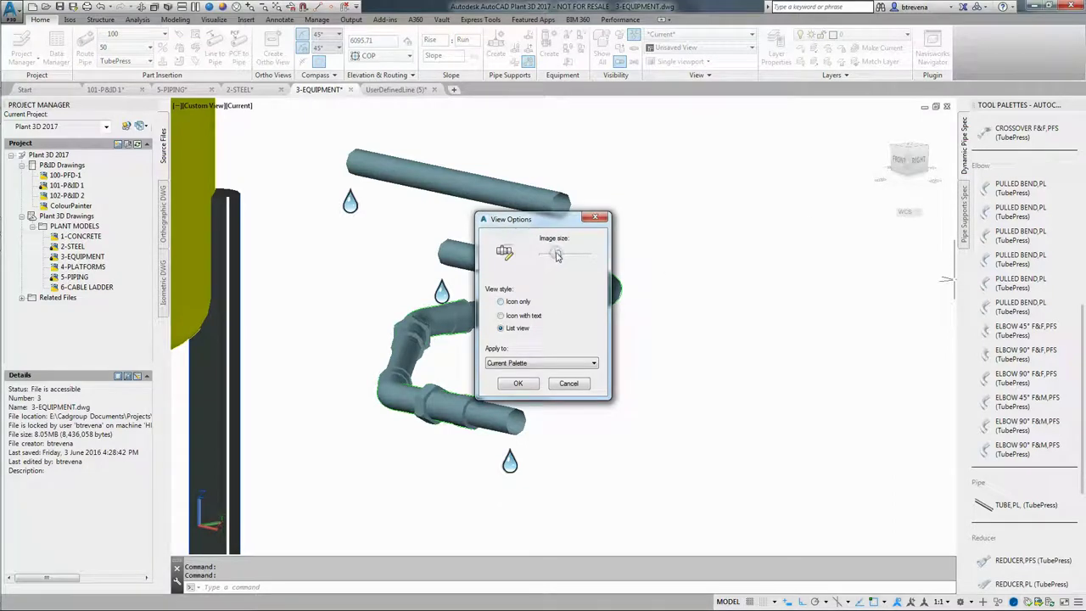
pyautogui.click(526, 382)
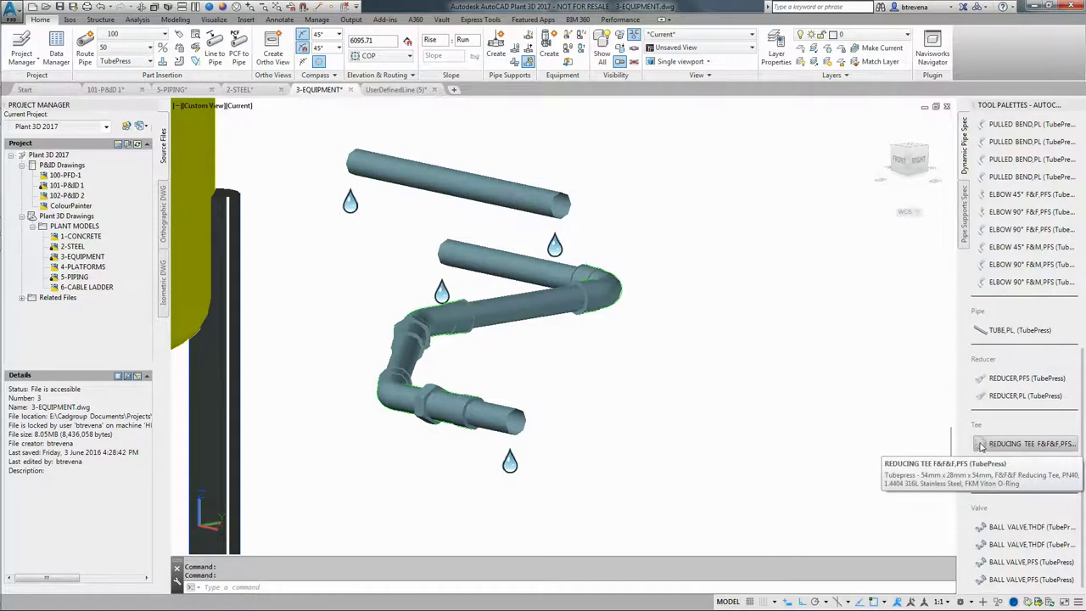
# - Insert a TubePress REDUCING TEE F&F&F,PFS in the open space beside the tube run
pyautogui.click(980, 447)
pyautogui.click(711, 358)
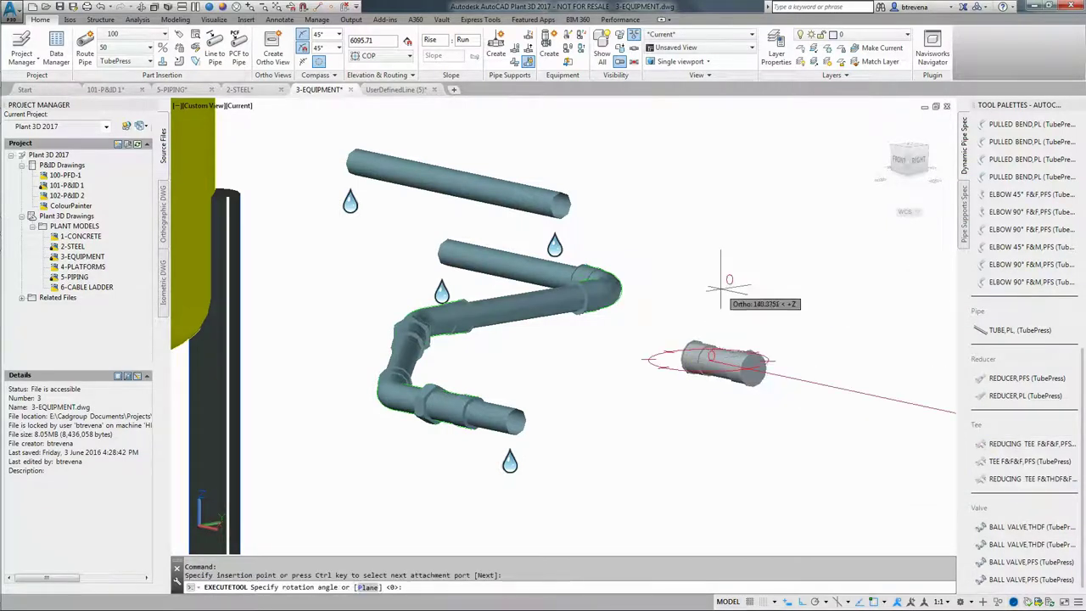
pyautogui.click(645, 369)
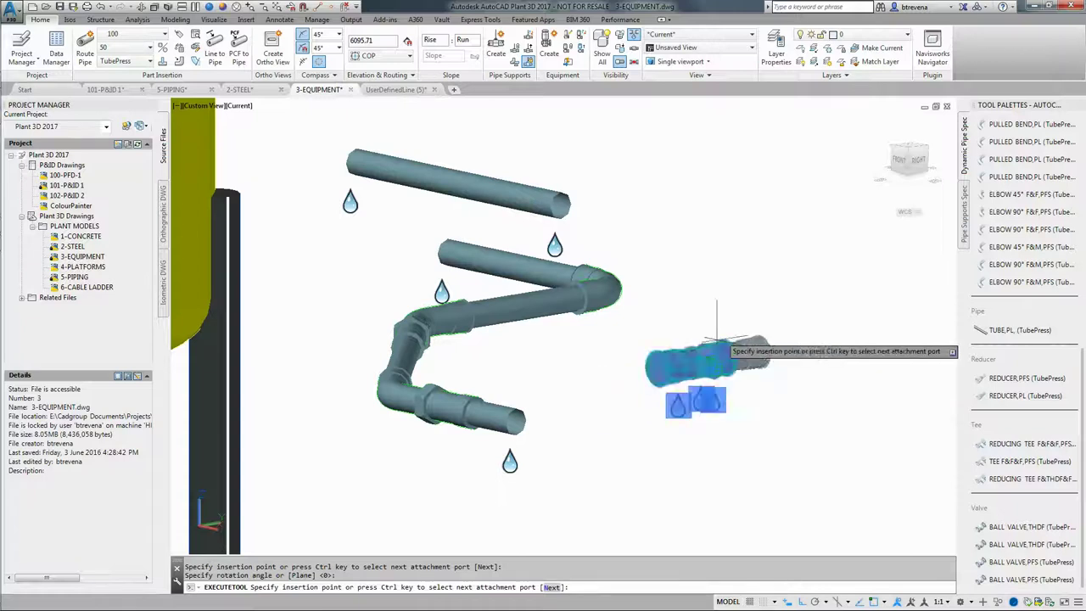
pyautogui.press('Escape')
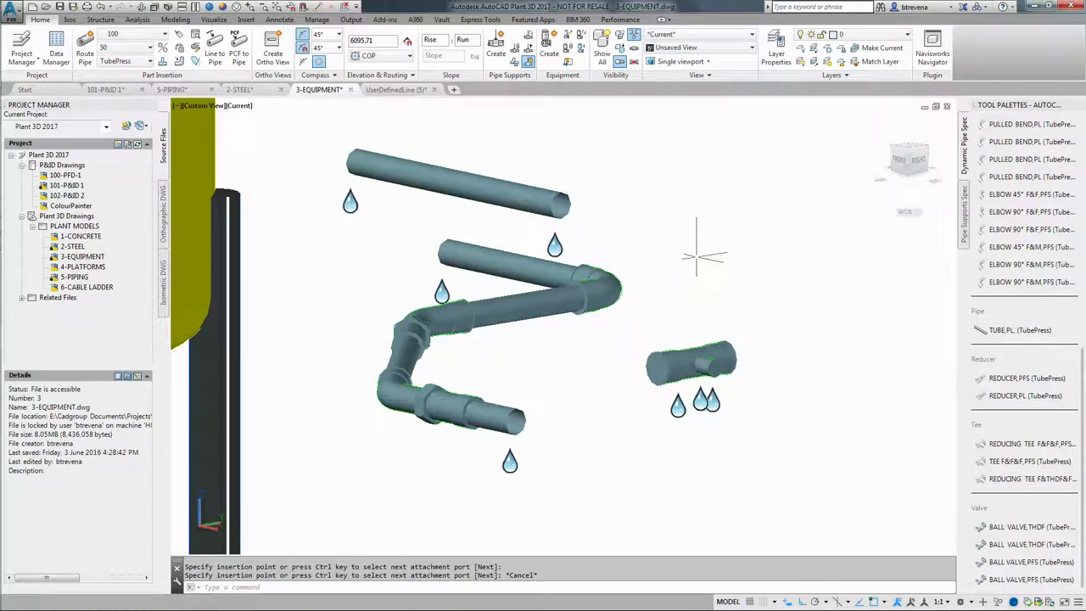
# - Insert a TubePress FEMALE ADAPTOR,PFS and a MALE ADAPTOR,PFS near the reducing tee
pyautogui.click(1081, 216)
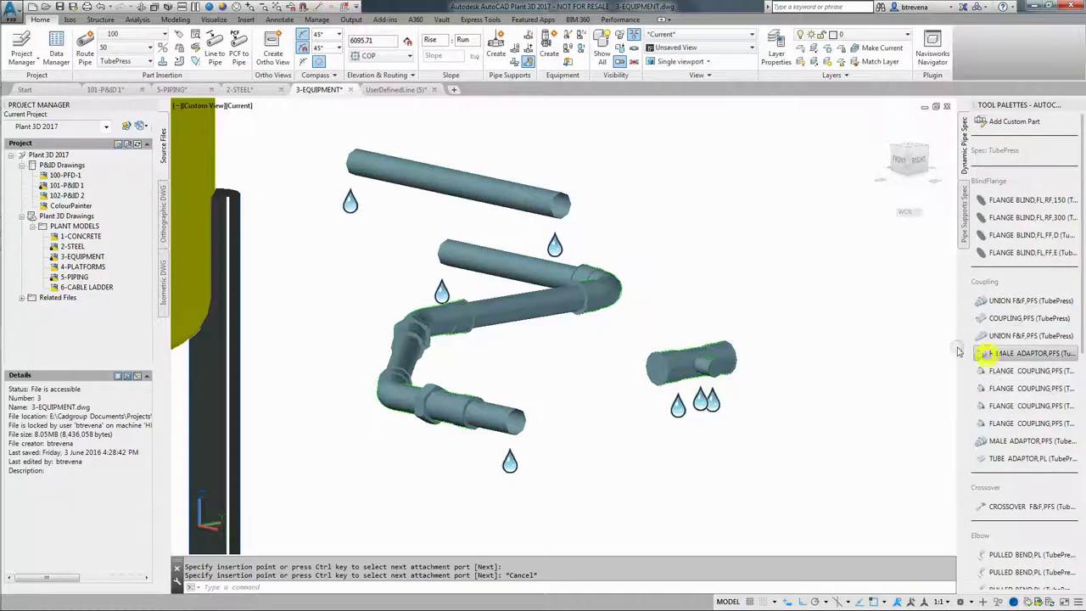
pyautogui.click(1026, 353)
pyautogui.click(827, 322)
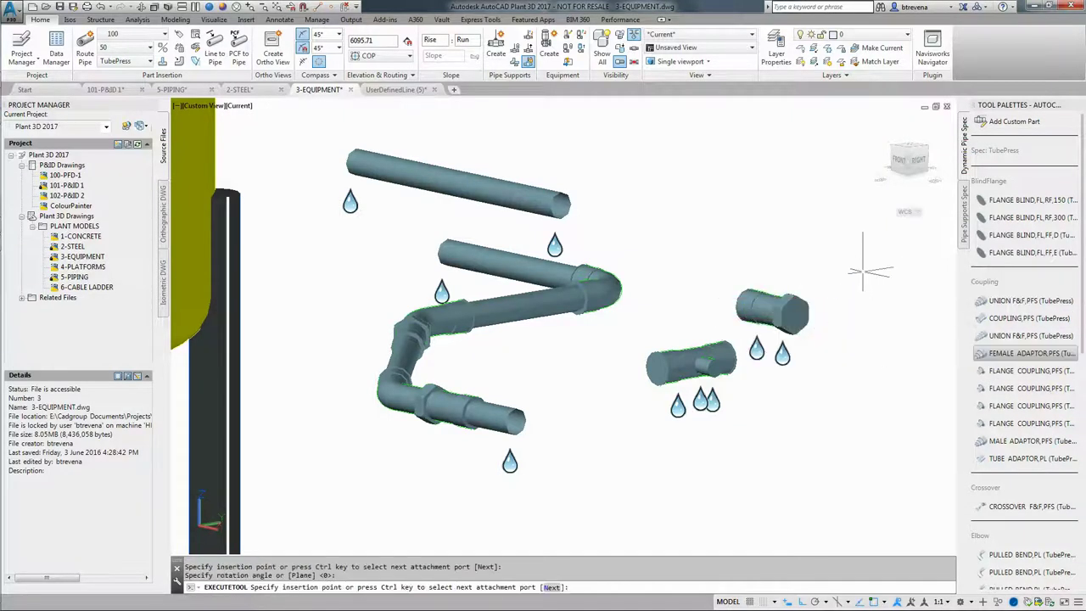
pyautogui.press('Escape')
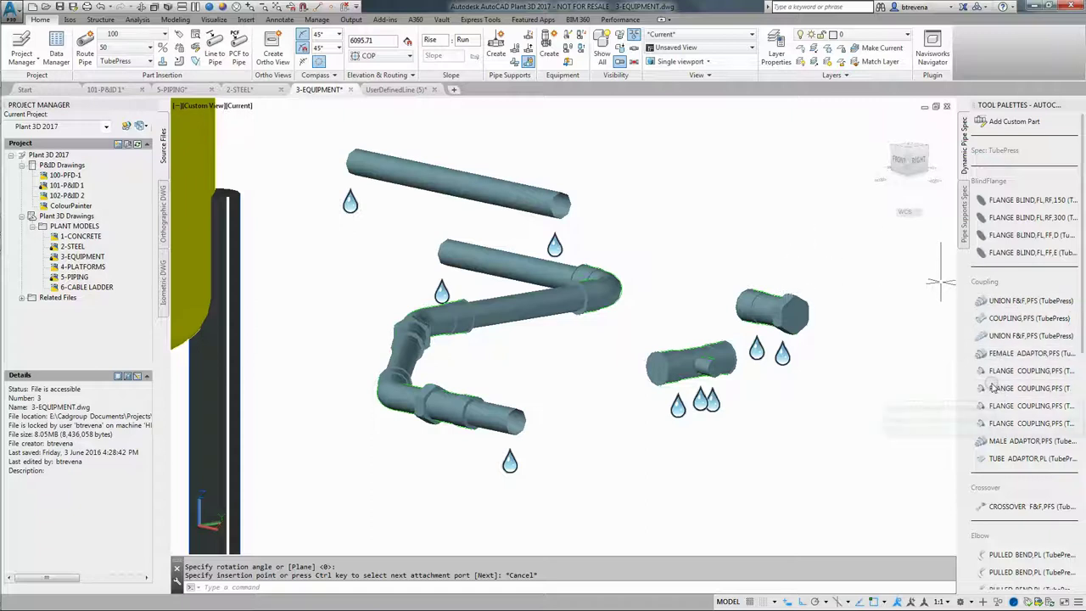
pyautogui.click(983, 441)
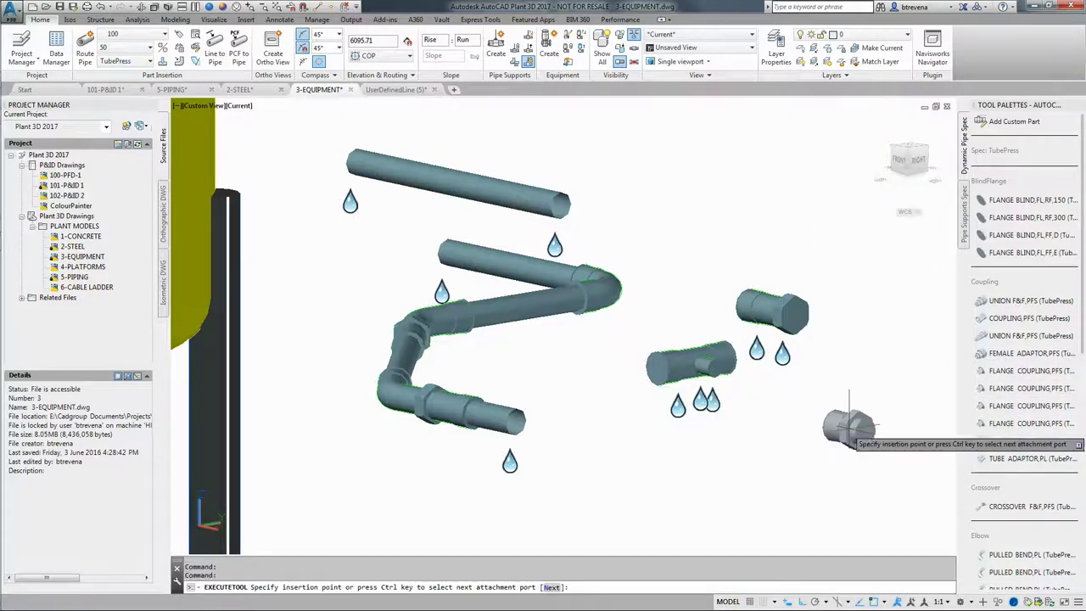
pyautogui.click(791, 437)
pyautogui.click(856, 458)
pyautogui.press('Escape')
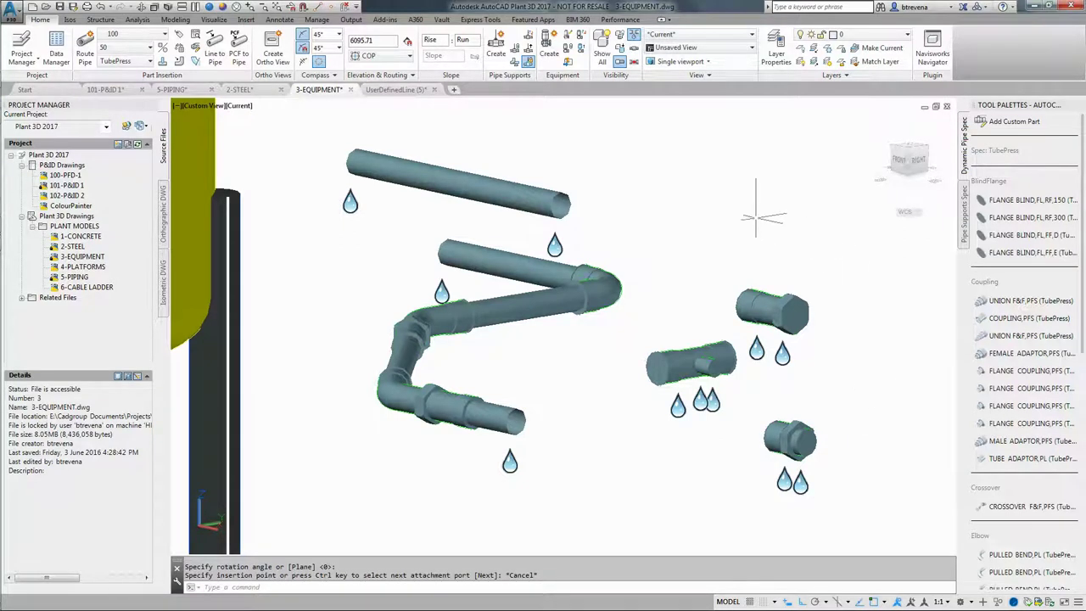
# - Set the current pipe spec to TRICLAMP and try to insert a TRICLAMP METER,TC
pyautogui.scroll(-5, 755, 217)
pyautogui.scroll(3, 776, 301)
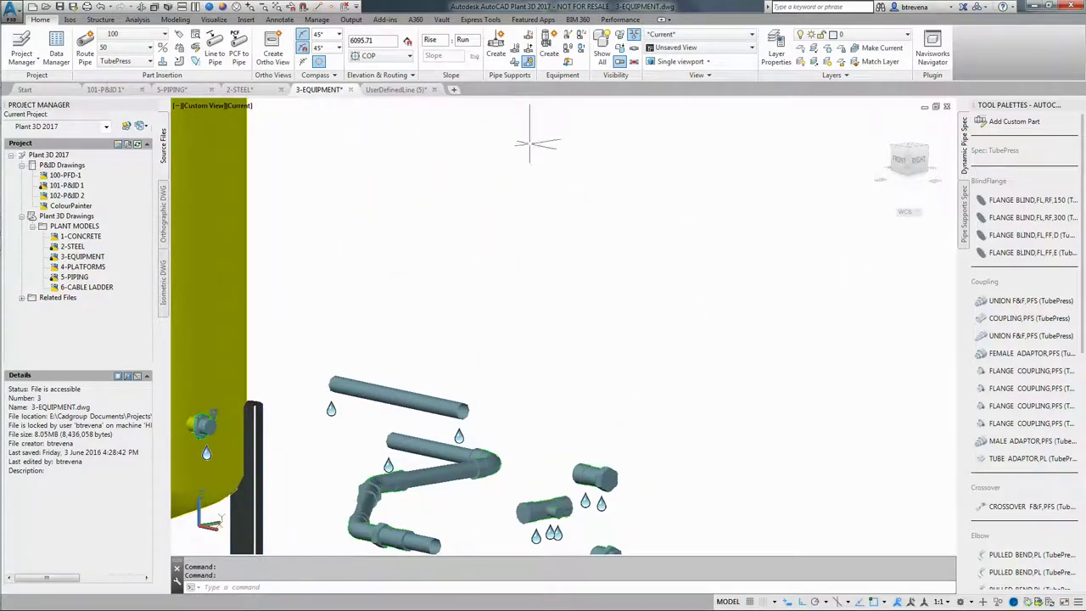
pyautogui.click(125, 63)
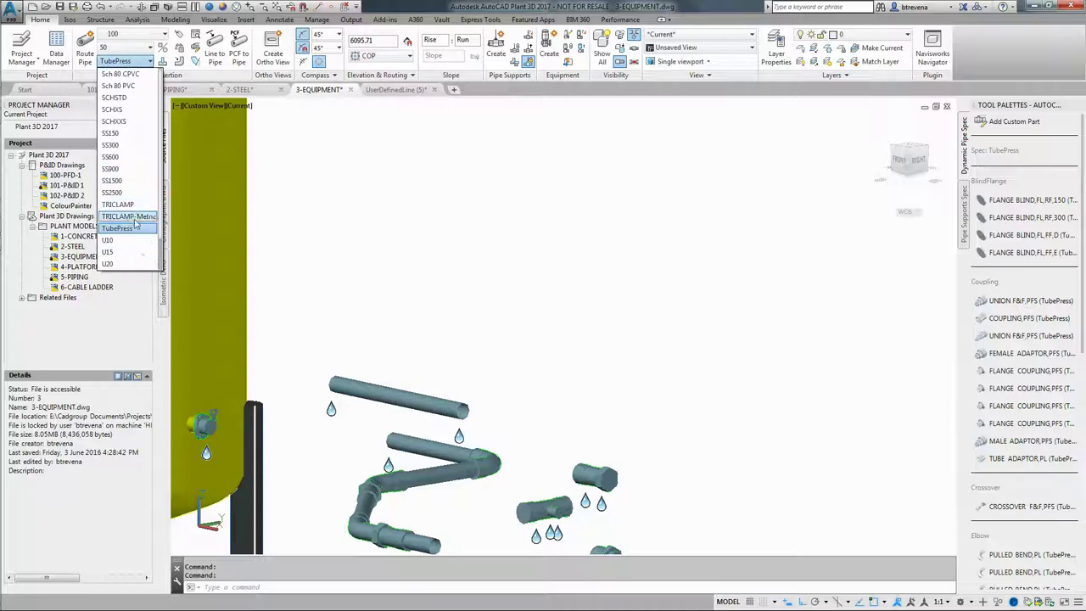
pyautogui.click(126, 206)
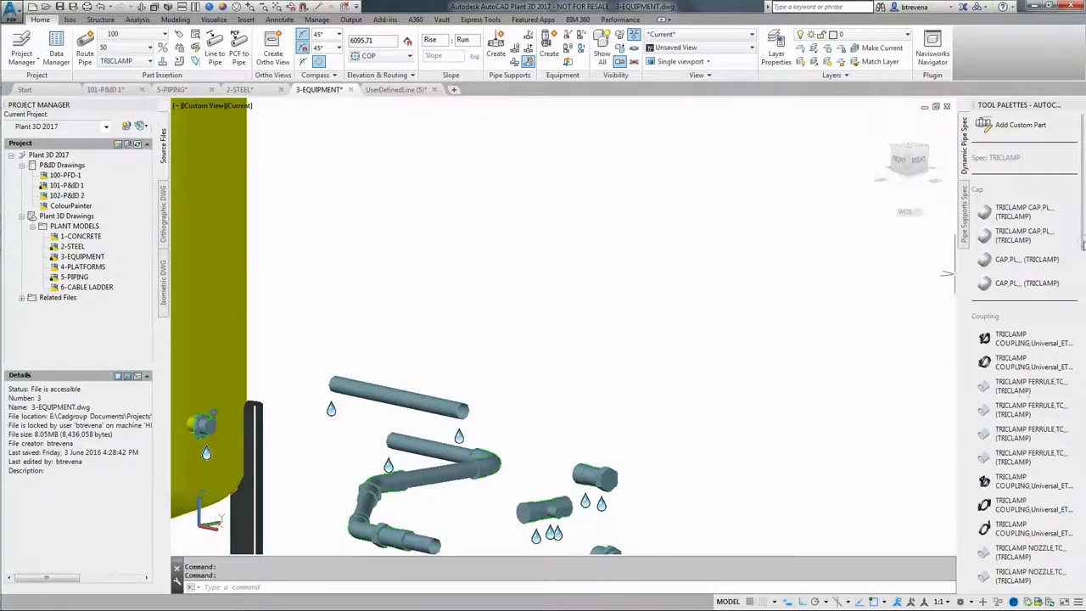
pyautogui.moveTo(1081, 243); pyautogui.dragTo(1074, 436)
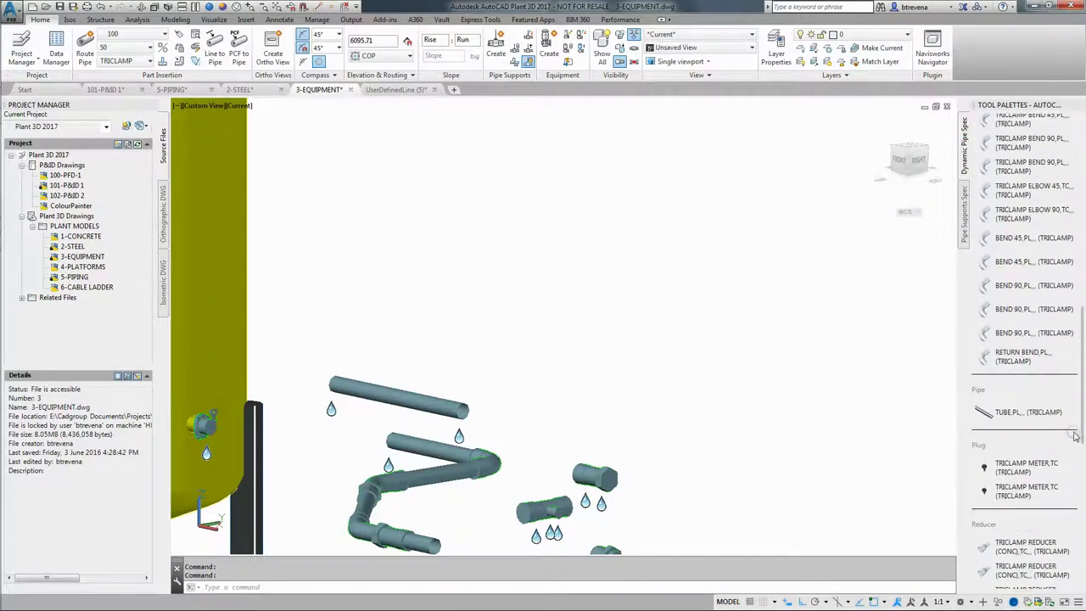
pyautogui.click(987, 472)
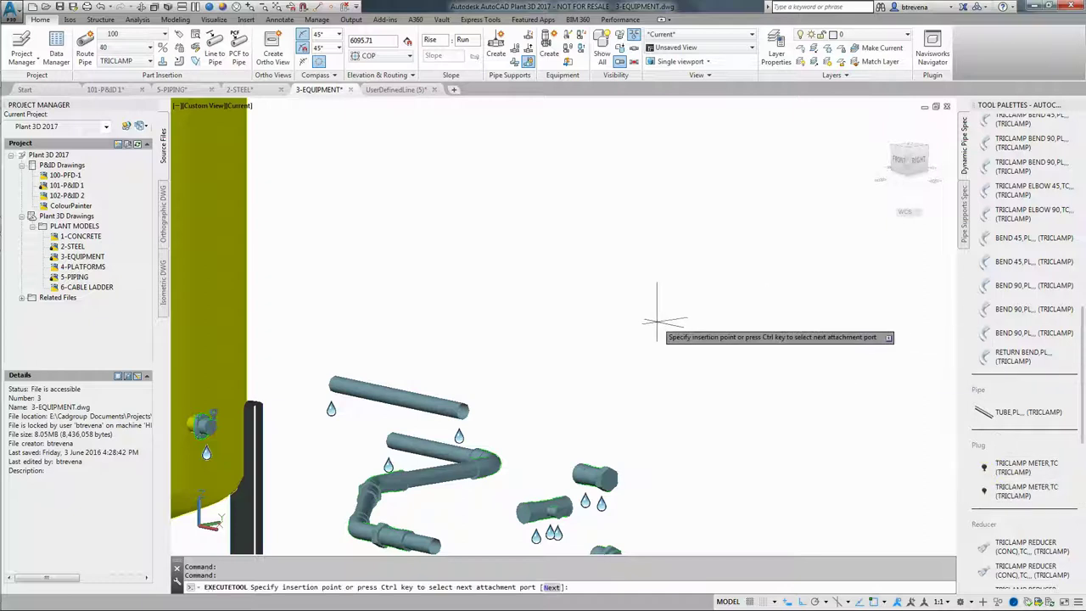
pyautogui.press('Escape')
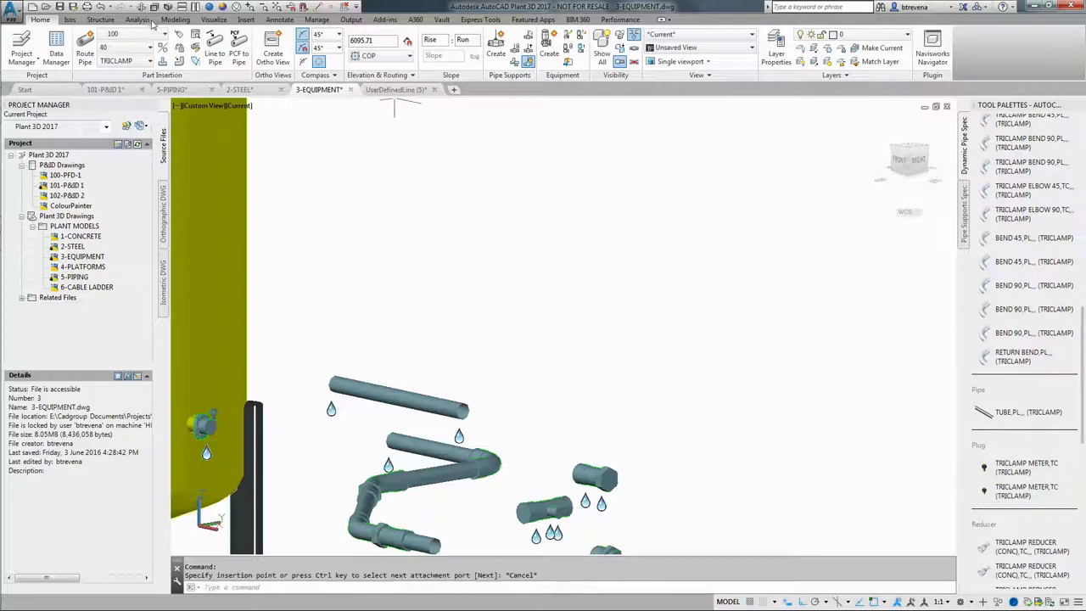
# - Set the current pipe spec to TRICLAMP-Metric and insert a TRICLAMP METER,TC above the tube runs
pyautogui.click(136, 62)
pyautogui.click(127, 216)
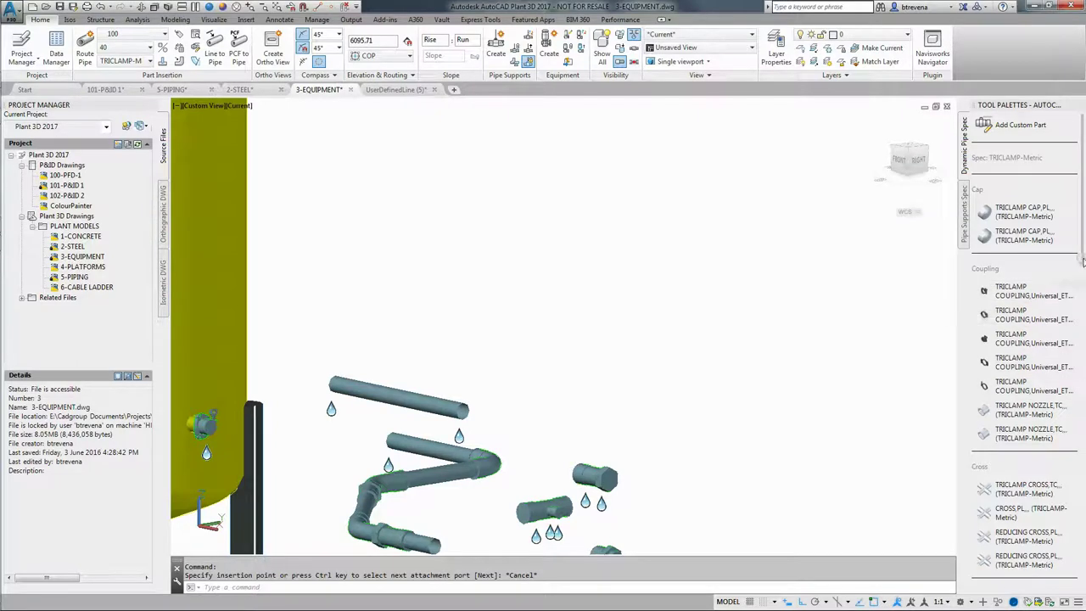
pyautogui.scroll(-10, 1018, 322)
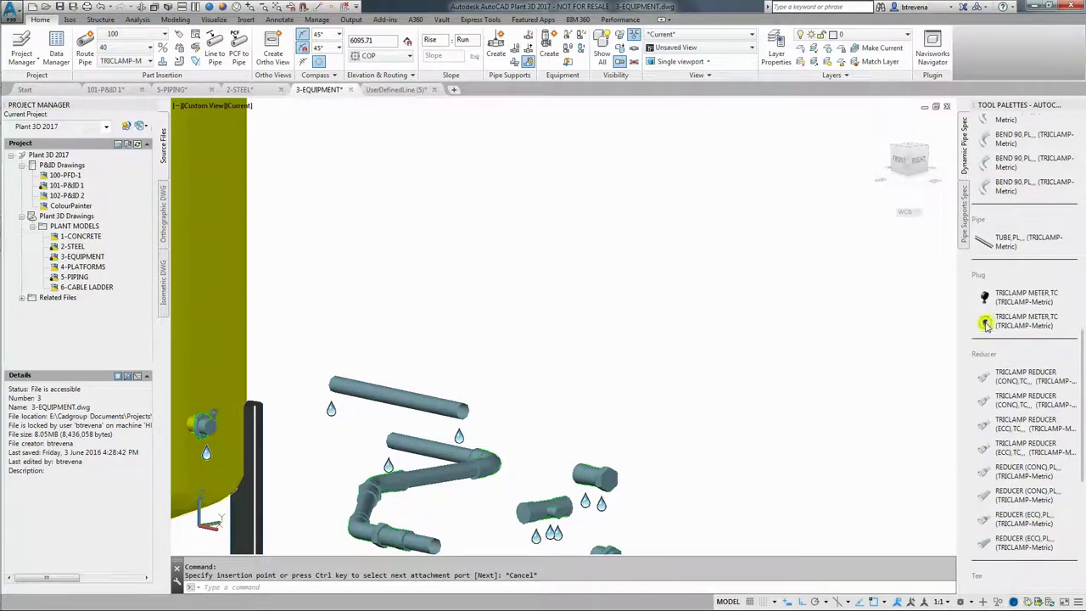
pyautogui.click(984, 325)
pyautogui.click(631, 285)
pyautogui.press('Return')
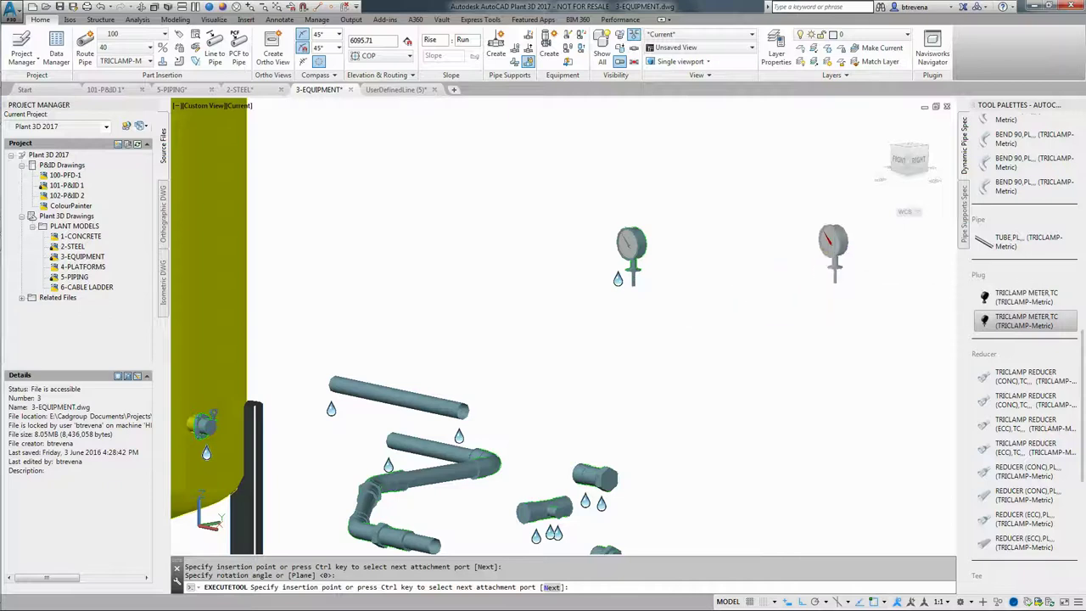
pyautogui.press('Escape')
# - Insert two different TRICLAMP-Metric TRICLAMP COUPLING types side by side next to the meter
pyautogui.scroll(5, 1082, 231)
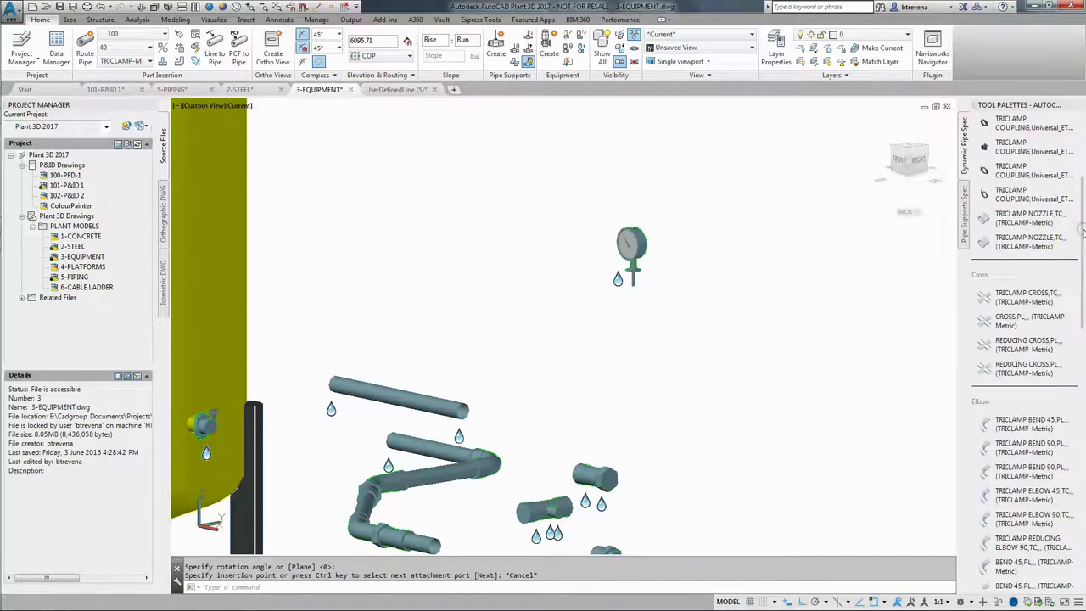
pyautogui.click(1026, 195)
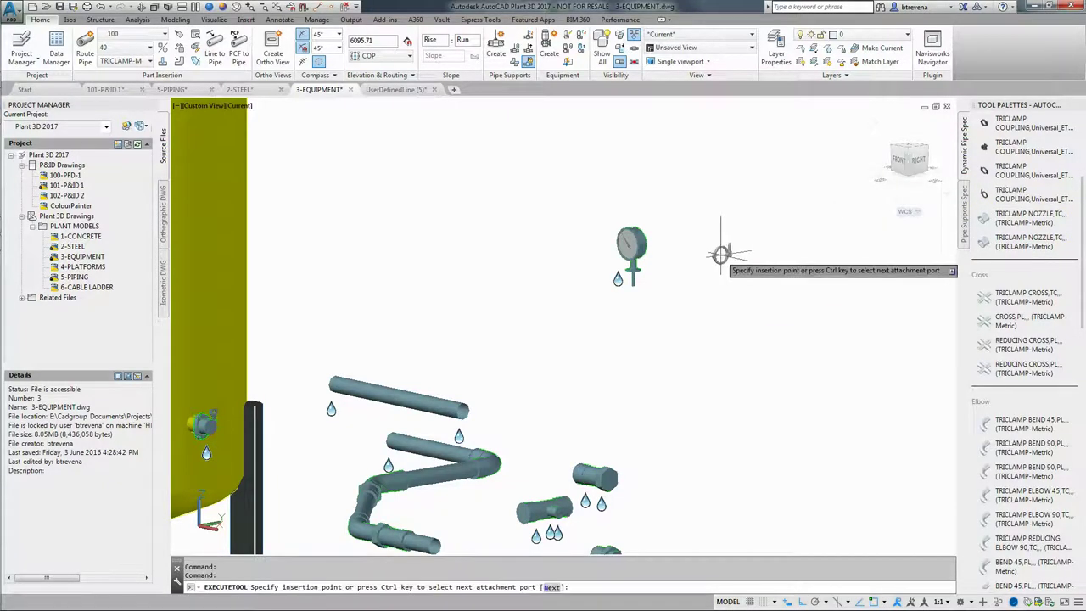
pyautogui.click(720, 255)
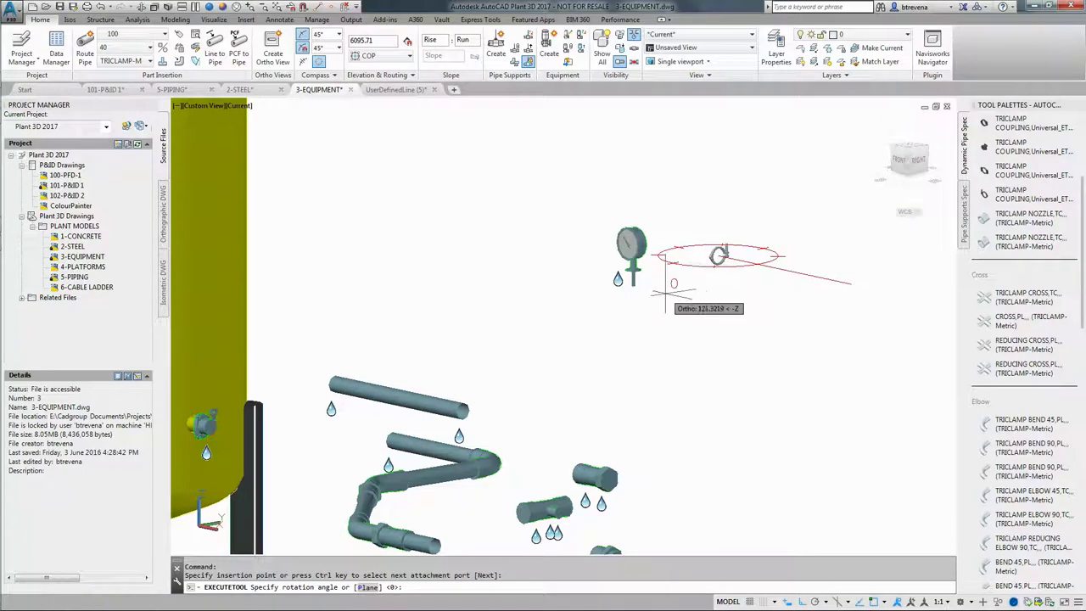
pyautogui.press('Return')
pyautogui.click(1026, 170)
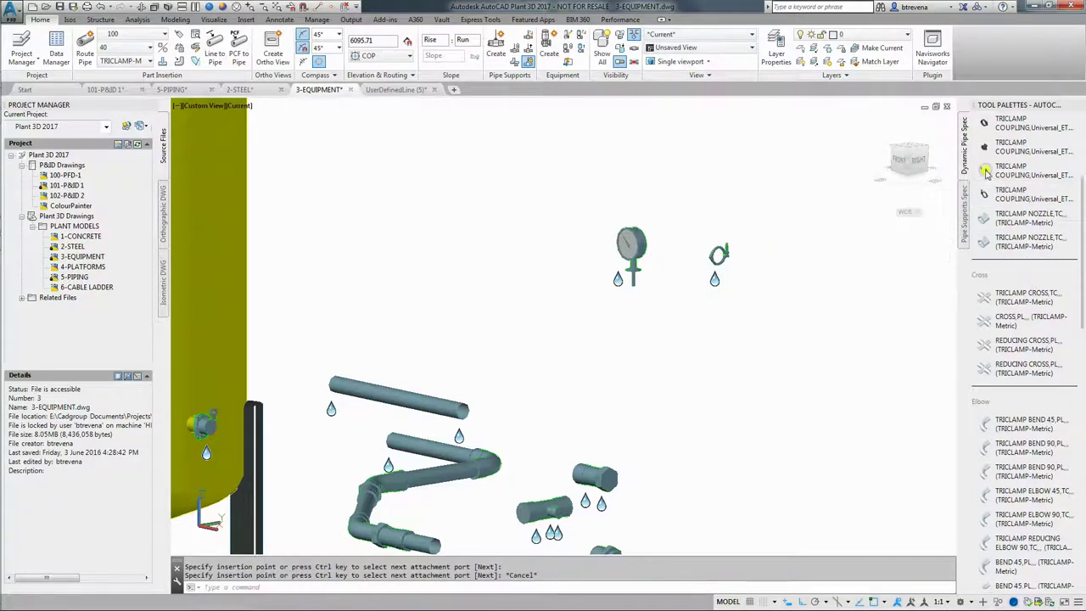
pyautogui.click(774, 252)
pyautogui.press('Return')
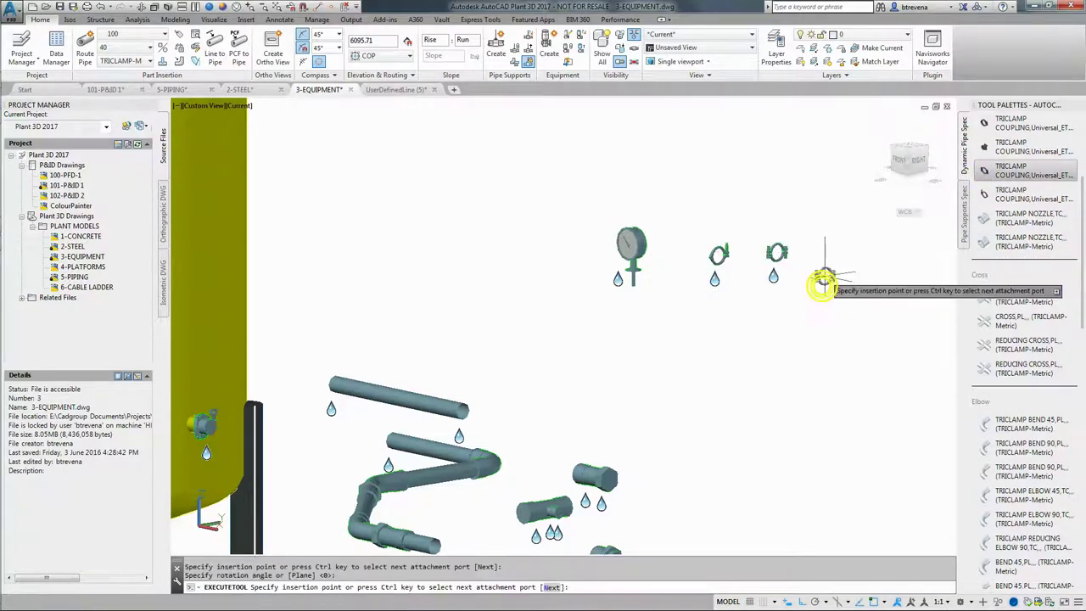
# - Insert a third TRICLAMP-Metric TRICLAMP COUPLING type just above the two couplings beside the meter, at the default rotation angle
pyautogui.press('Escape')
pyautogui.scroll(2, 824, 276)
pyautogui.scroll(3, 789, 241)
pyautogui.moveTo(1022, 128); pyautogui.dragTo(910, 276, button='middle')
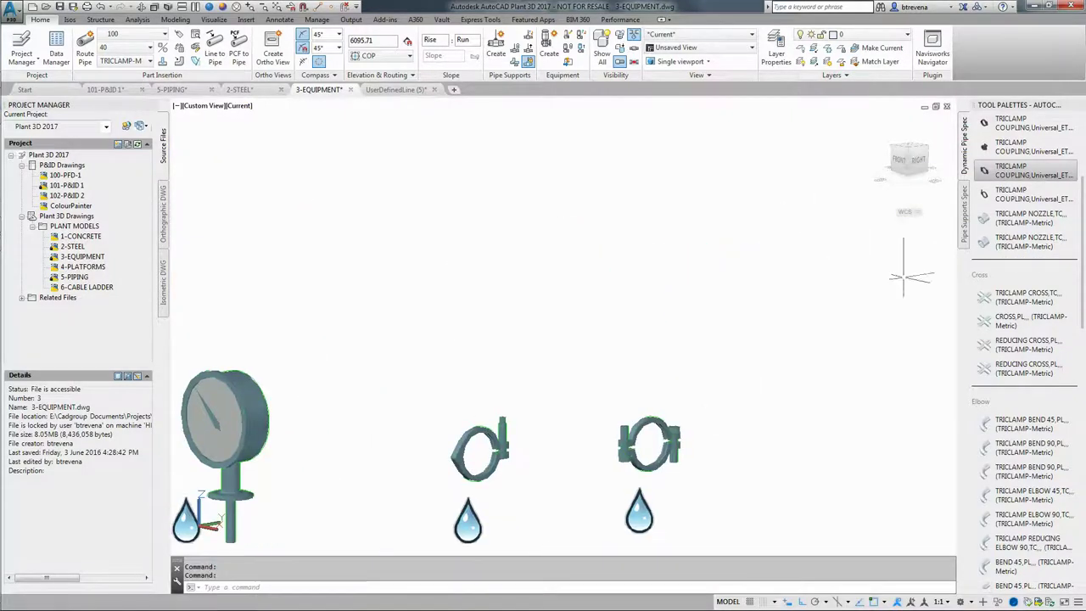
pyautogui.click(988, 166)
pyautogui.click(625, 355)
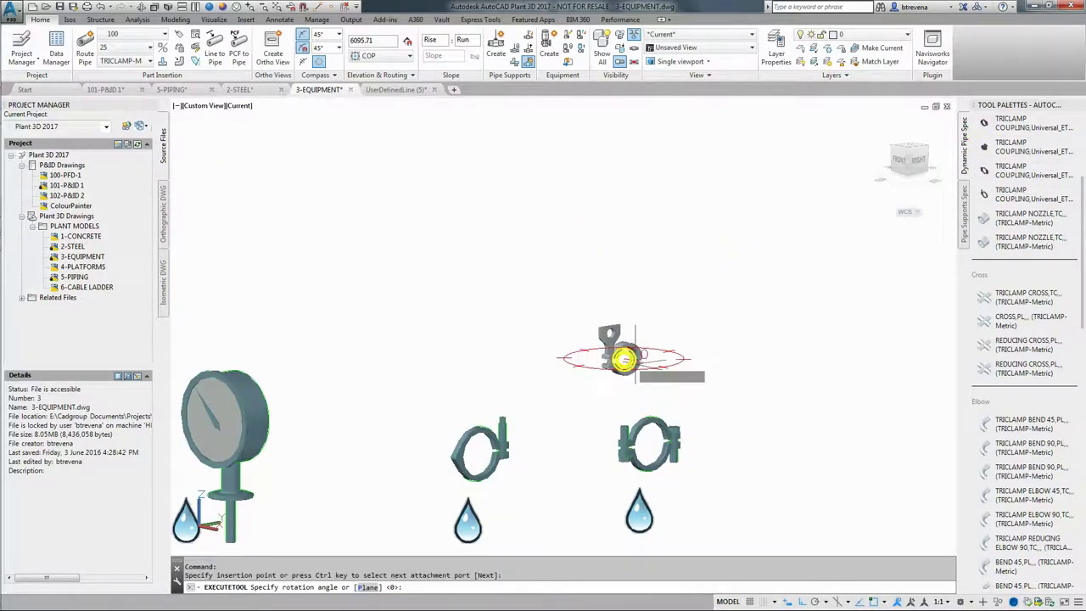
pyautogui.press('Return')
pyautogui.press('Escape')
# - Insert the first-listed TRICLAMP-Metric TRICLAMP COUPLING above the other couplings at the default rotation angle
pyautogui.click(988, 123)
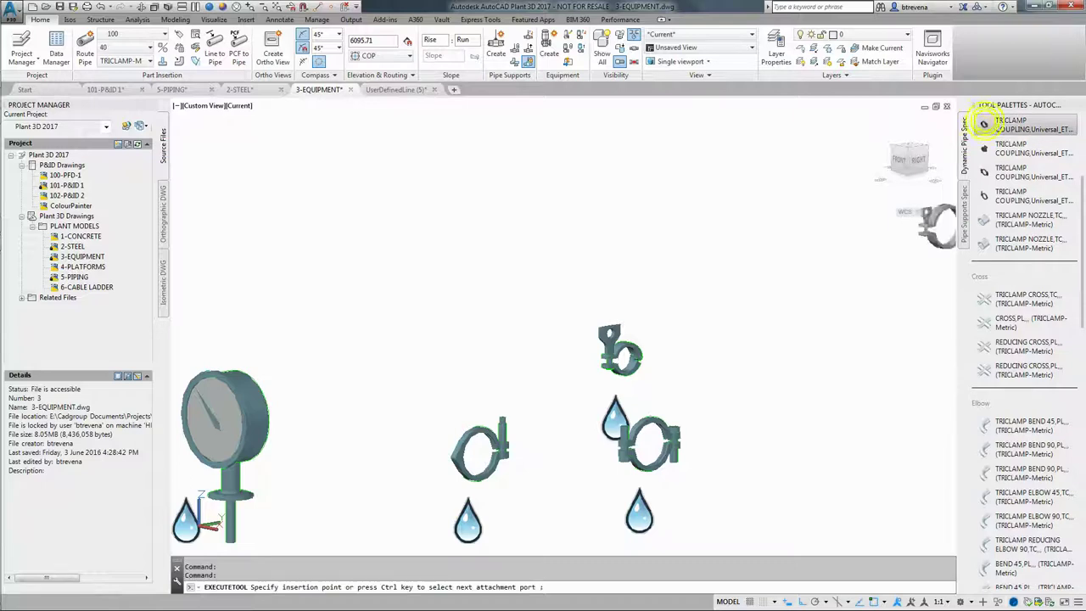
pyautogui.click(686, 298)
pyautogui.press('Return')
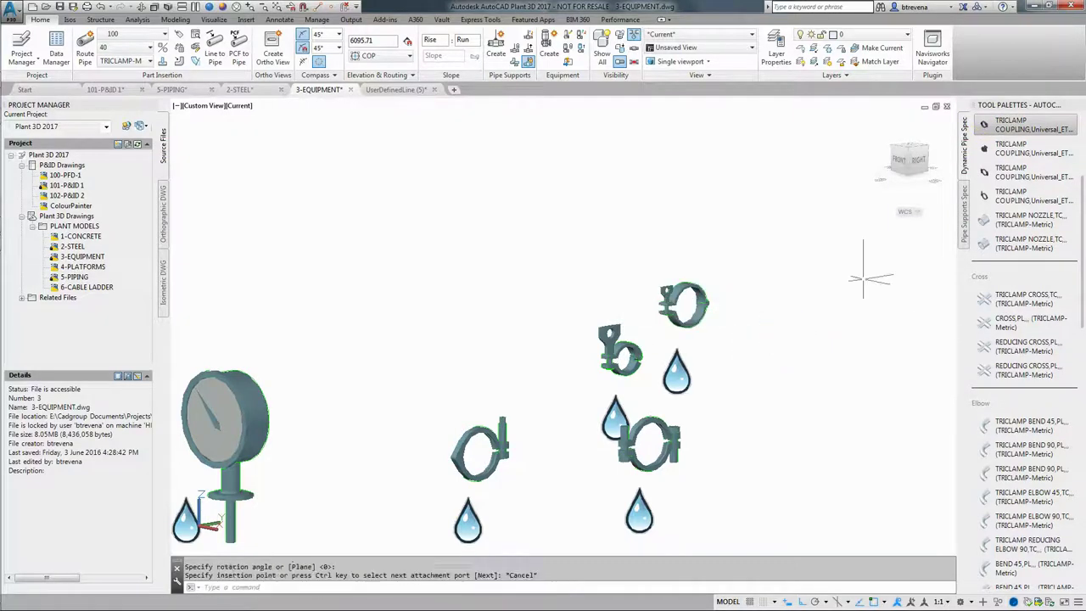
pyautogui.press('Escape')
pyautogui.moveTo(876, 264); pyautogui.dragTo(810, 382, button='middle')
pyautogui.scroll(-2, 702, 323)
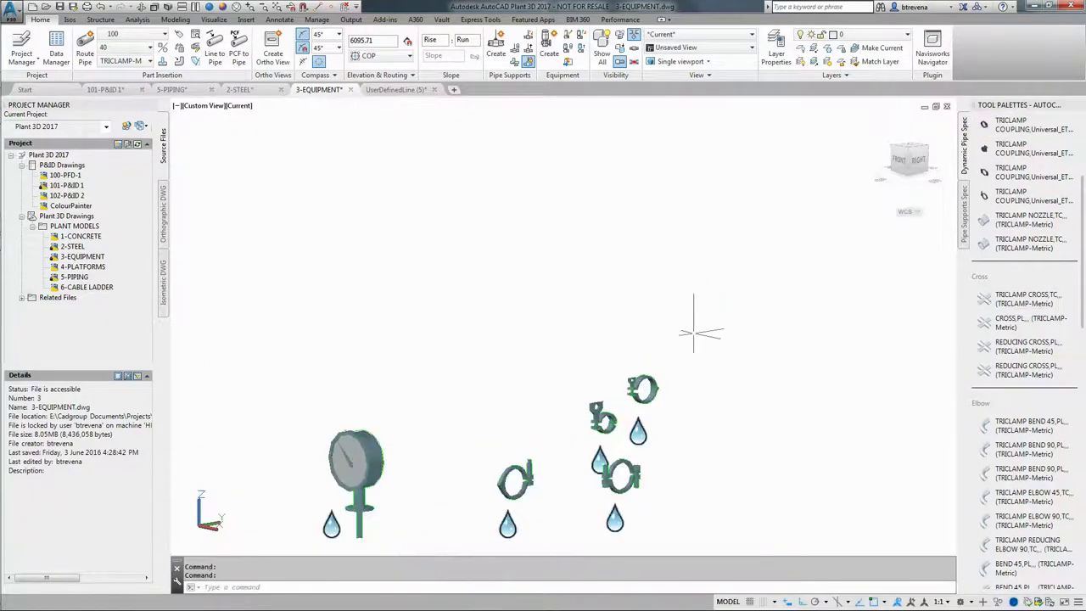
pyautogui.moveTo(701, 323); pyautogui.dragTo(709, 405, button='middle')
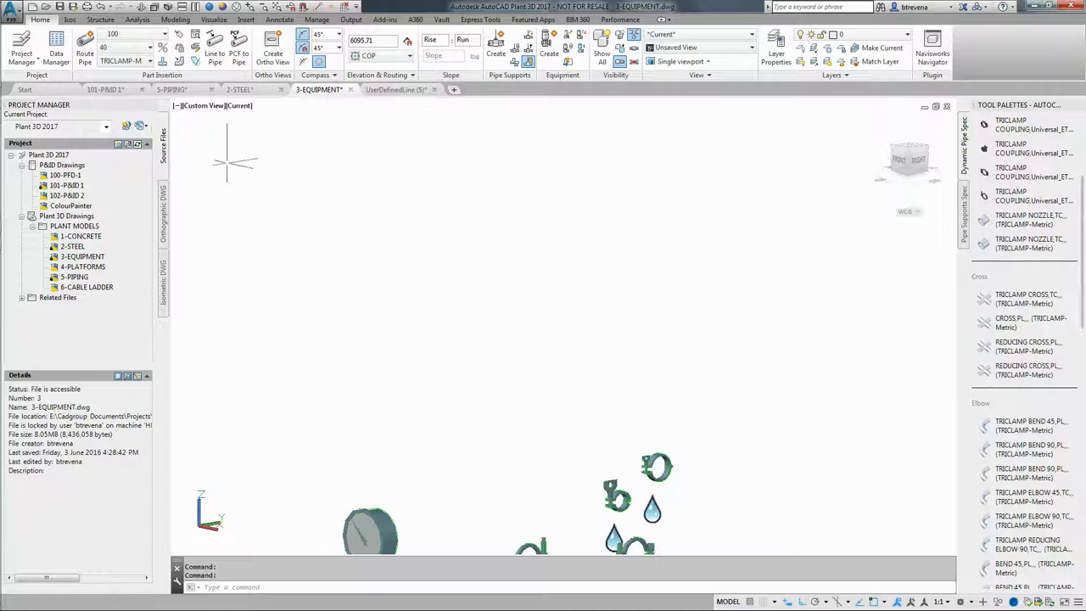
# - Set the current pipe spec to JP-Metric and then IPS-Metric, examining the cap and coupling parts each one offers
pyautogui.click(134, 64)
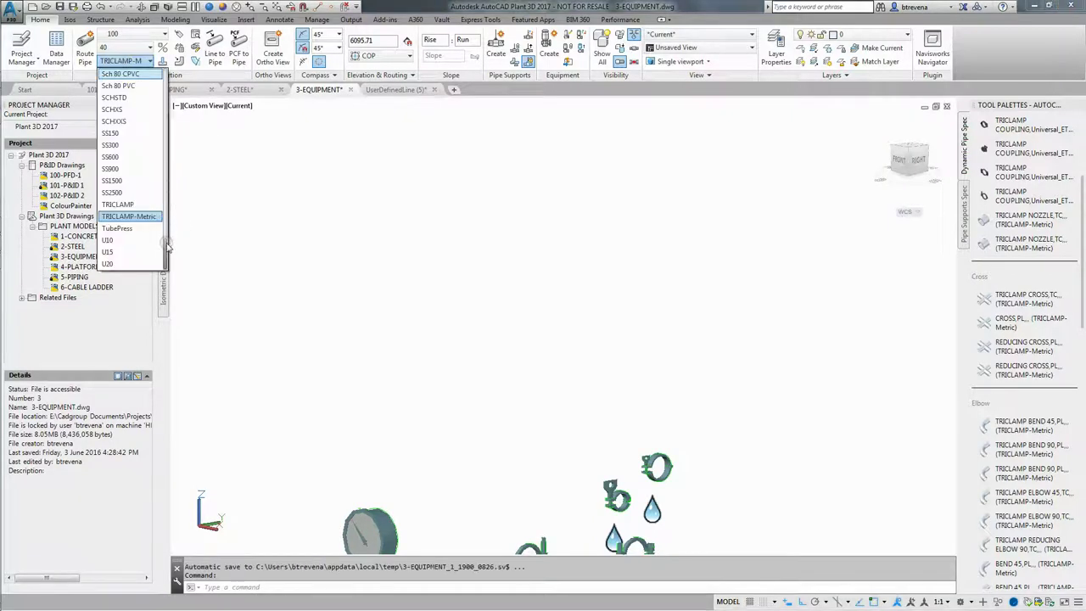
pyautogui.moveTo(165, 246); pyautogui.dragTo(166, 161)
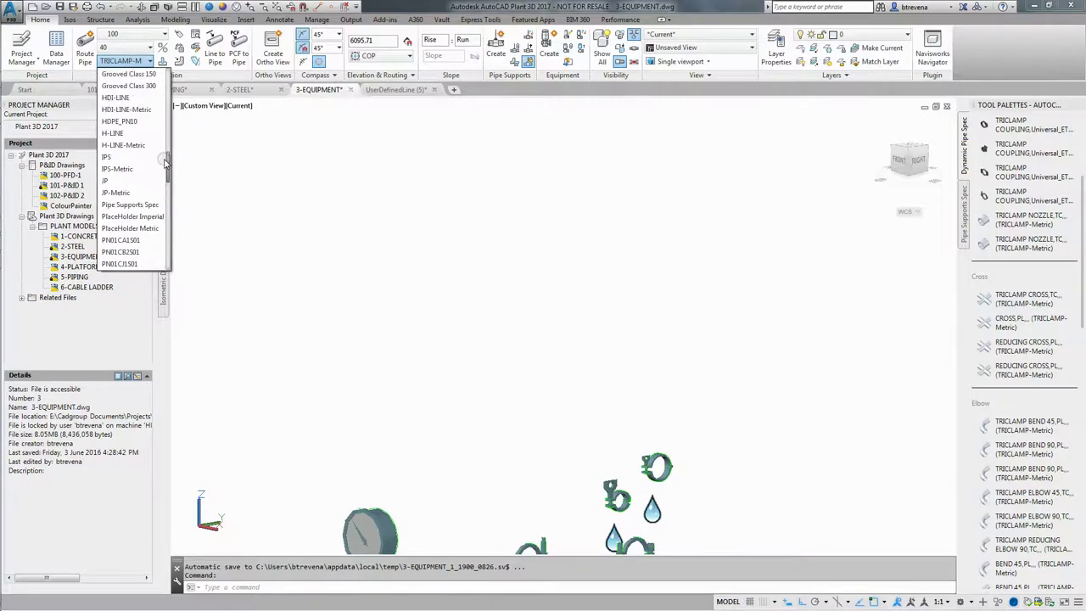
pyautogui.click(122, 193)
pyautogui.click(1030, 290)
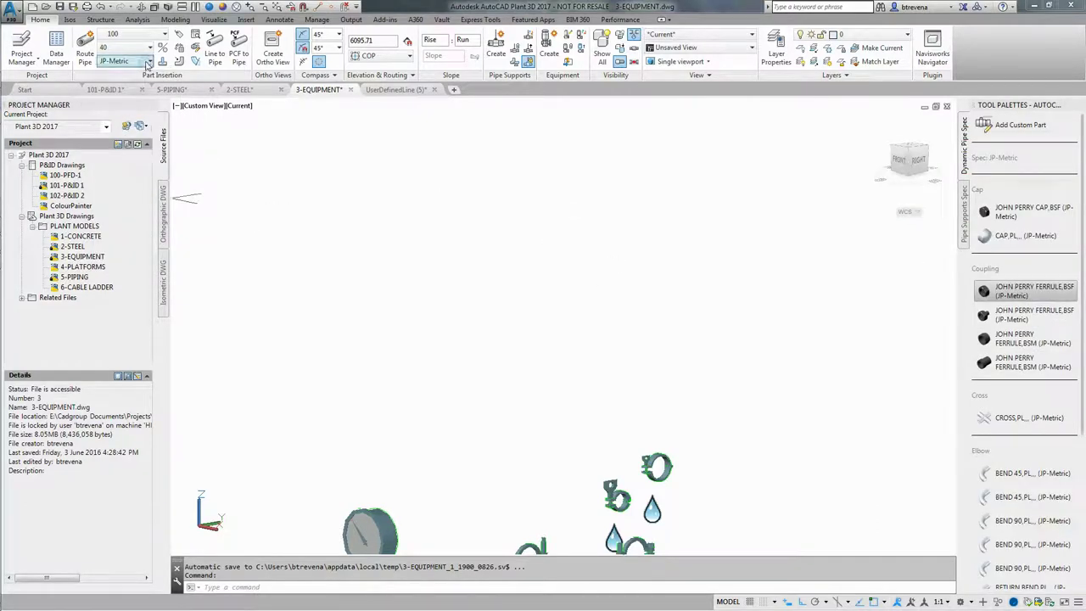
pyautogui.click(150, 62)
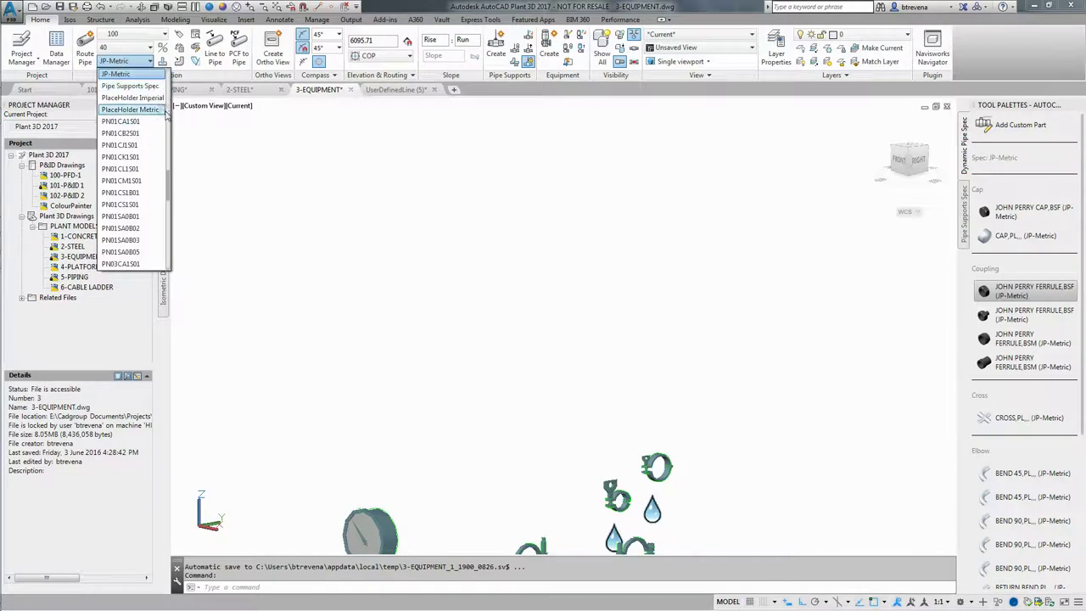
pyautogui.scroll(5, 167, 115)
pyautogui.click(119, 253)
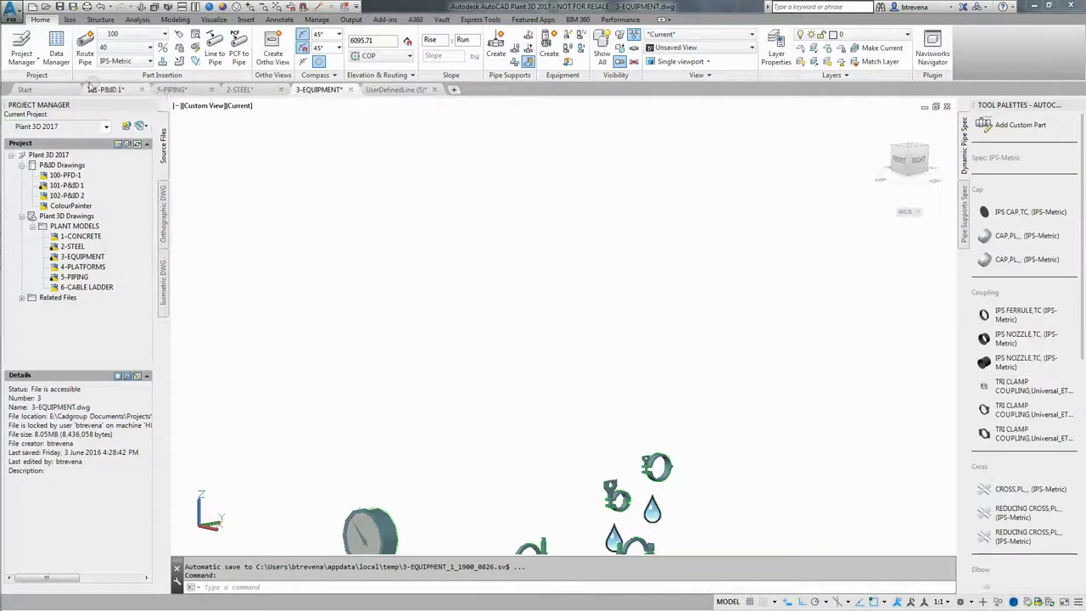
# - Set the current pipe spec to H-LINE-Metric and then DC-Metric, examining the ferrules and couplings each one offers
pyautogui.click(150, 62)
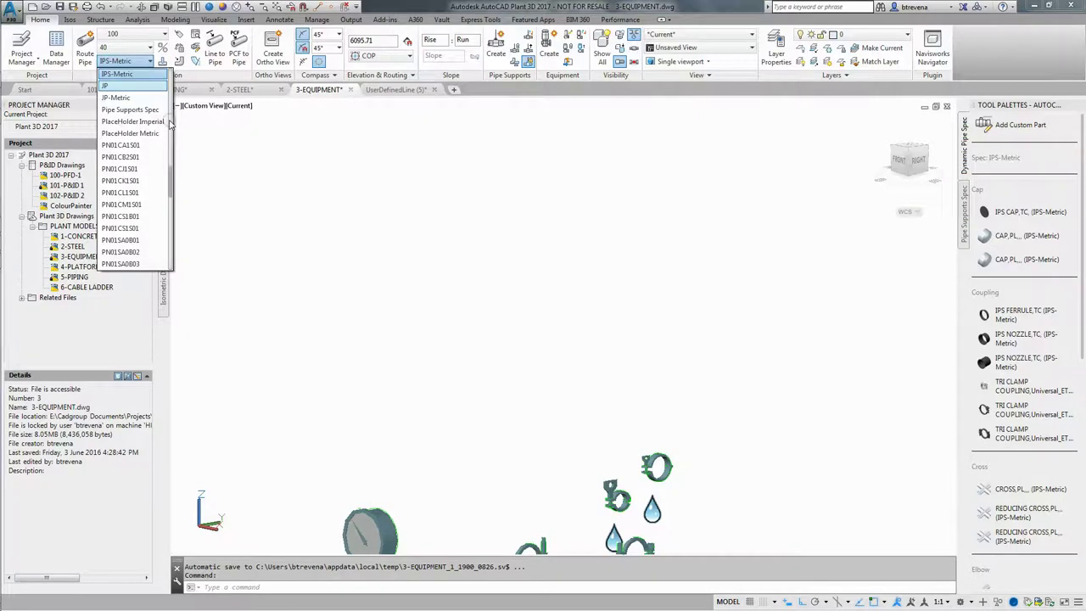
pyautogui.click(172, 120)
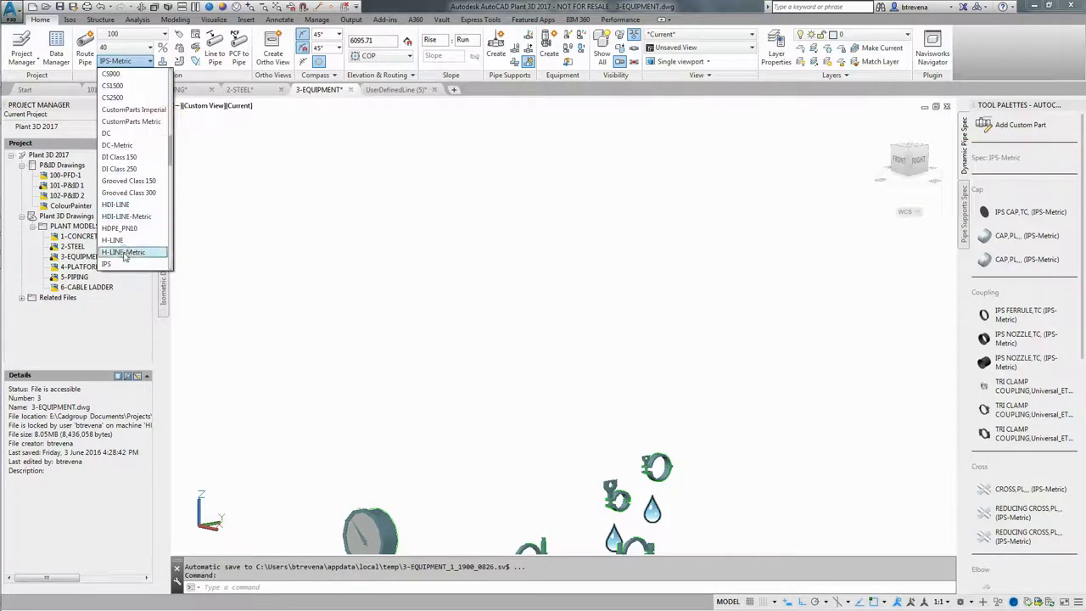
pyautogui.click(125, 253)
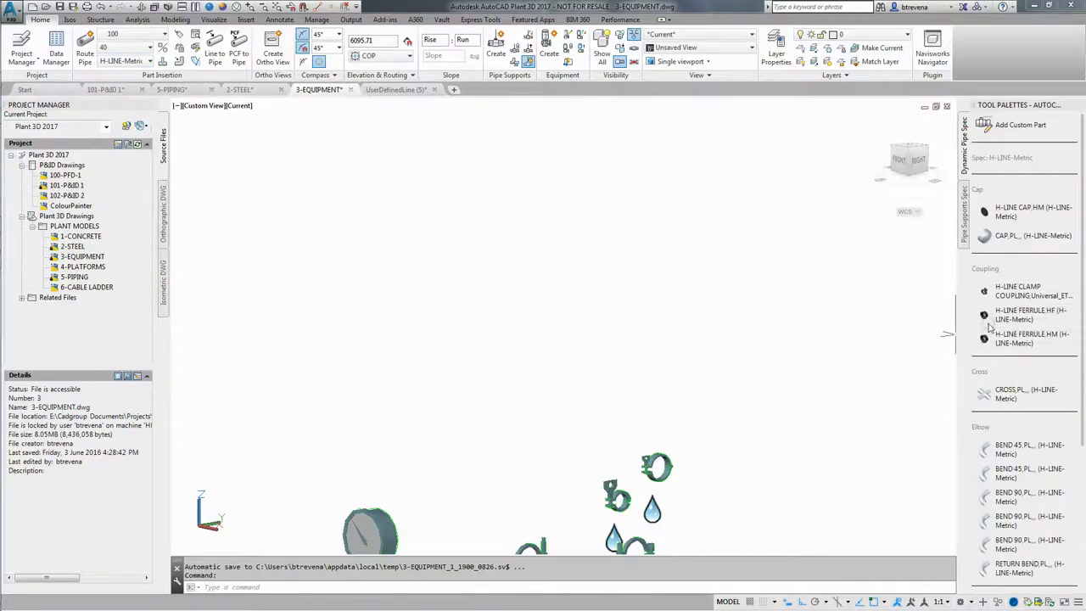
pyautogui.click(150, 62)
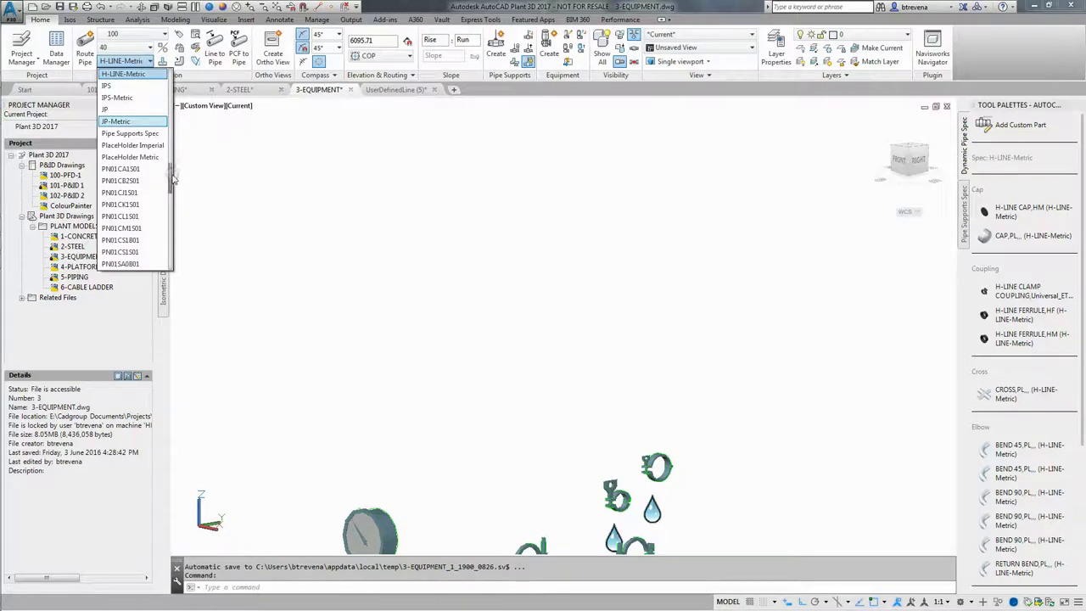
pyautogui.moveTo(173, 178); pyautogui.dragTo(171, 147)
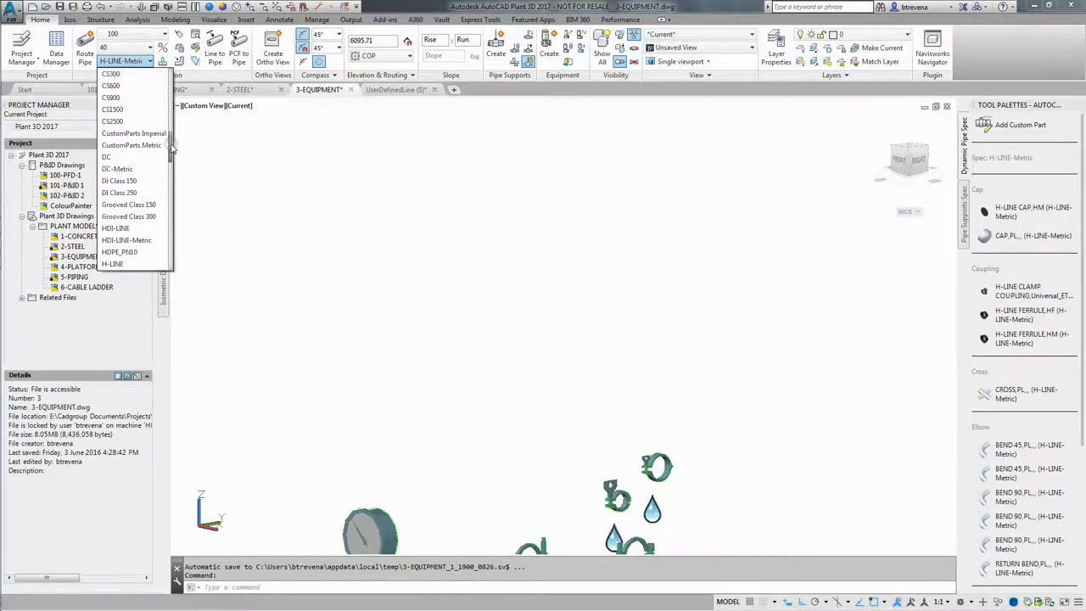
pyautogui.click(122, 174)
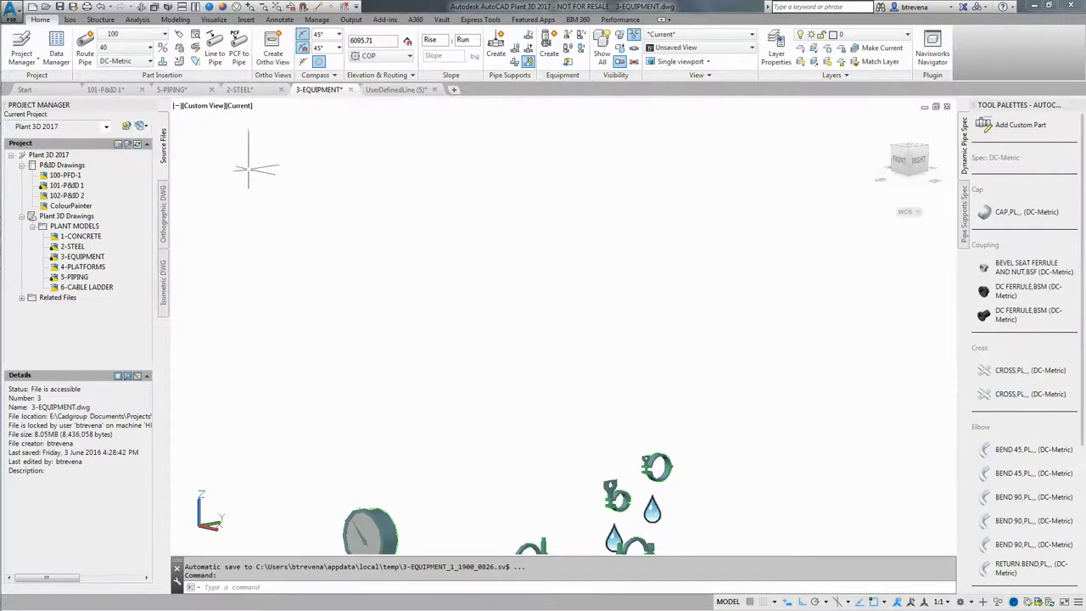
# - Set the current pipe spec to BEVEL SEAT-Metric and insert a BEVEL SEAT FERRULE AND NUT,BSF in the empty area above the meter
pyautogui.click(149, 61)
pyautogui.moveTo(171, 180); pyautogui.dragTo(172, 123)
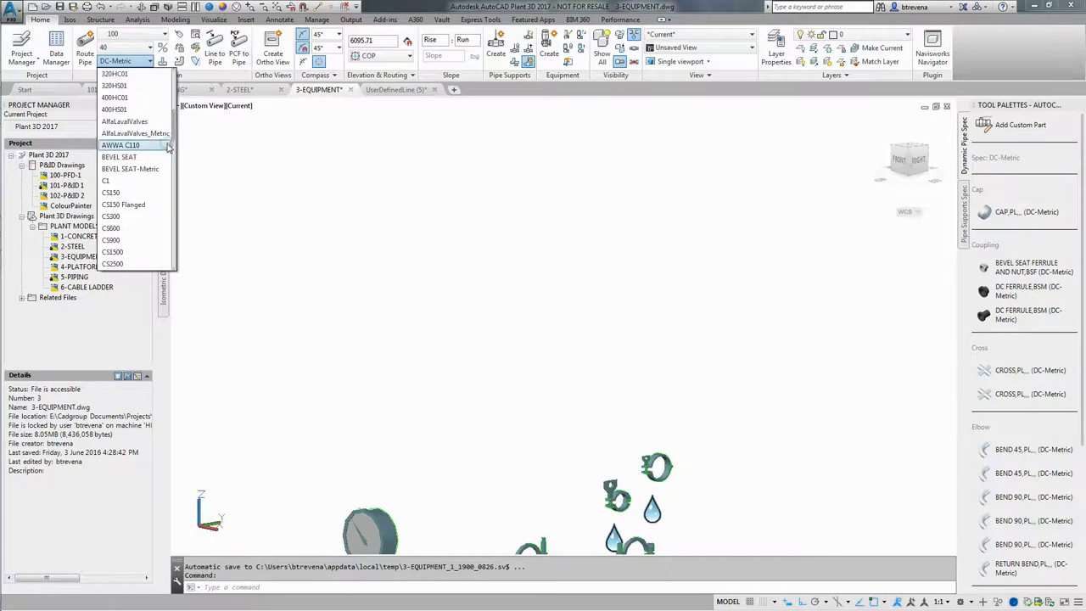
pyautogui.click(133, 170)
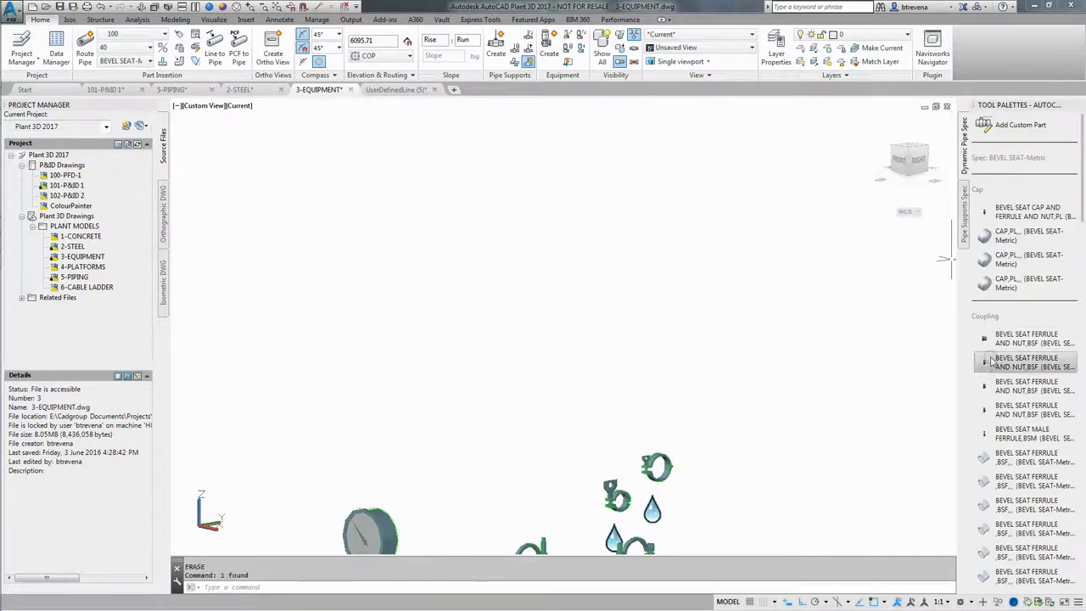
pyautogui.click(1026, 361)
pyautogui.click(506, 247)
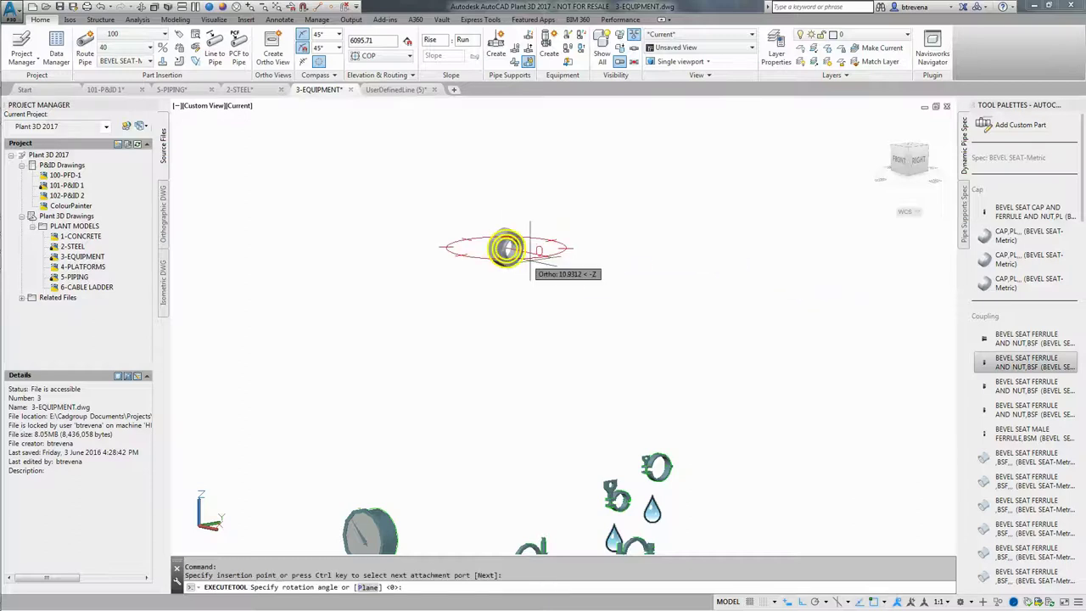
pyautogui.click(585, 270)
pyautogui.press('Escape')
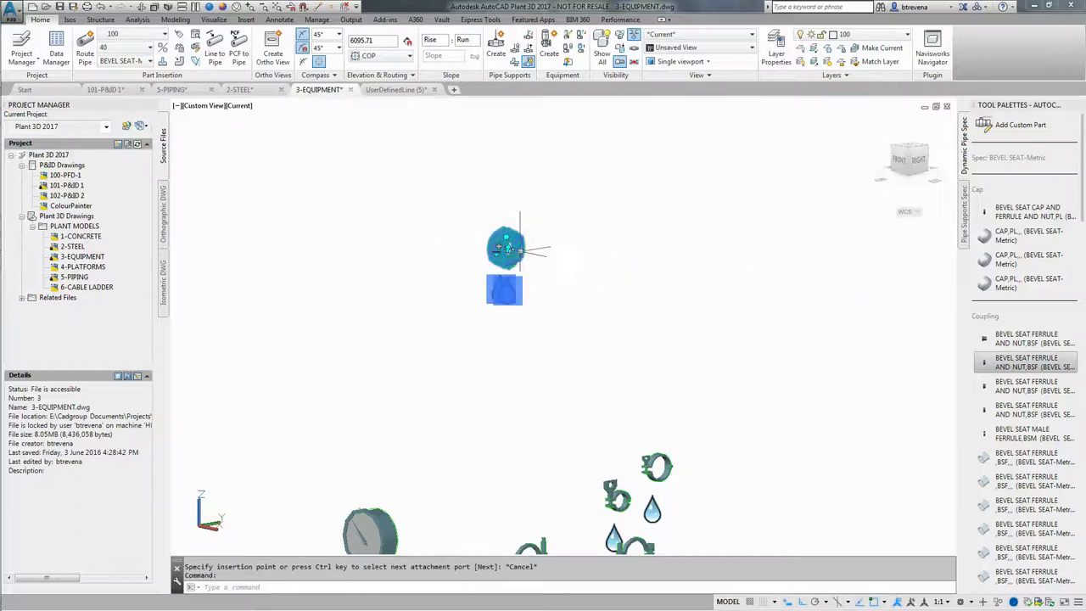
# - Route a pipe from the bevel seat ferrule and nut, with one 90° turn into a short end leg
pyautogui.click(520, 250)
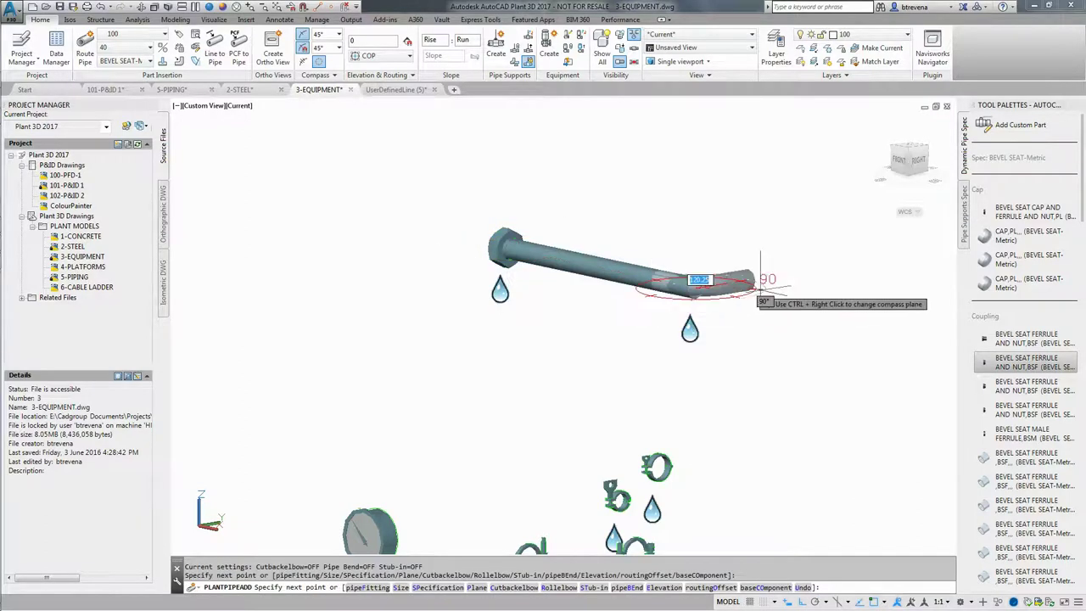
pyautogui.click(795, 273)
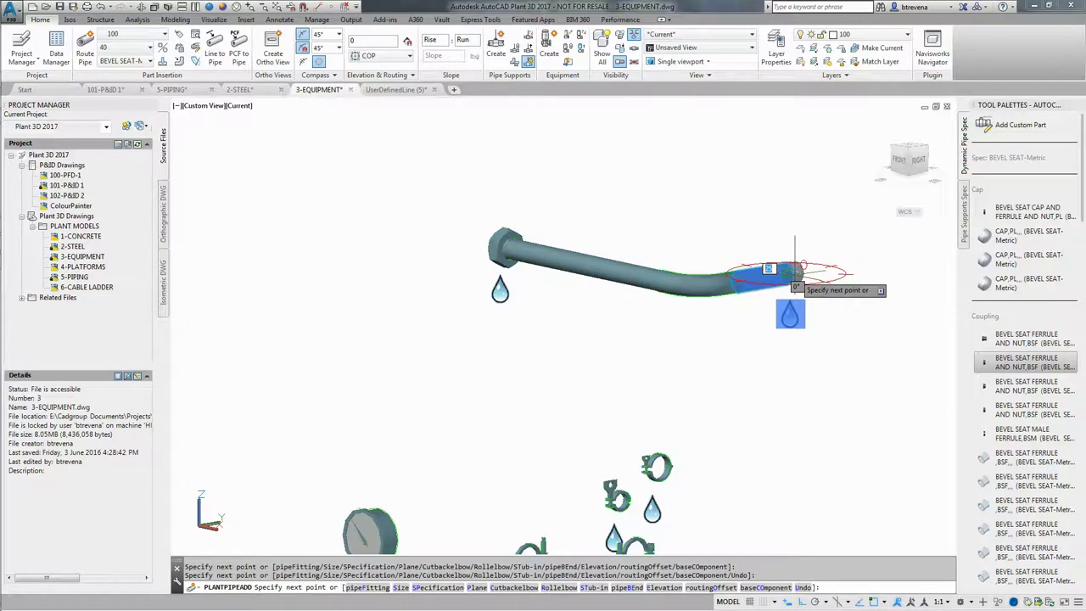
pyautogui.press('Return')
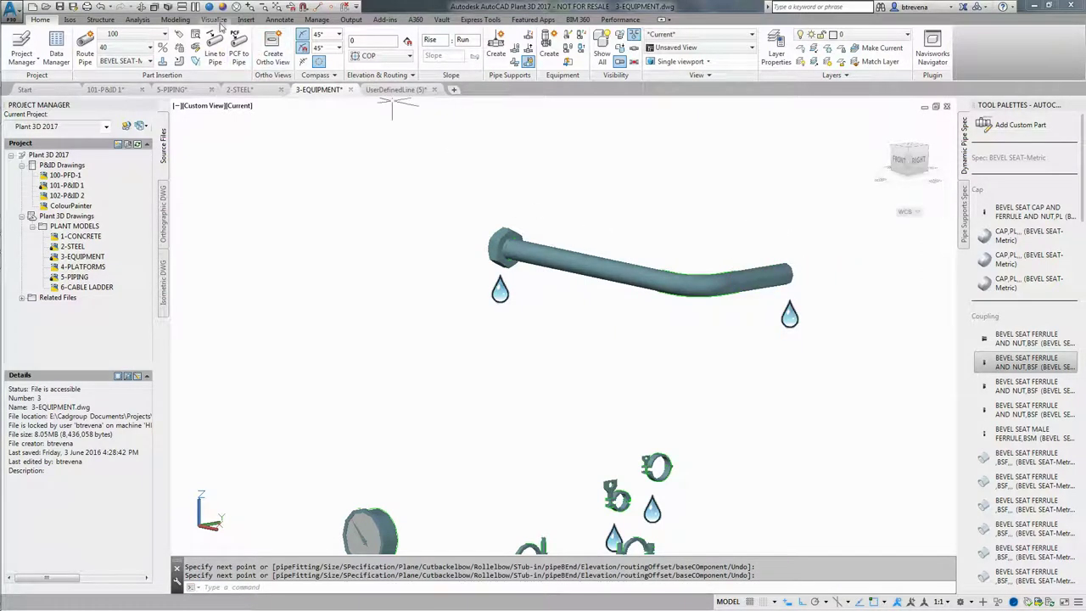
# - Insert a BEVEL SEAT FERRULE,BSF into the open end of the nut on the new pipe run
pyautogui.click(143, 6)
pyautogui.moveTo(443, 230); pyautogui.dragTo(628, 208)
pyautogui.press('Escape')
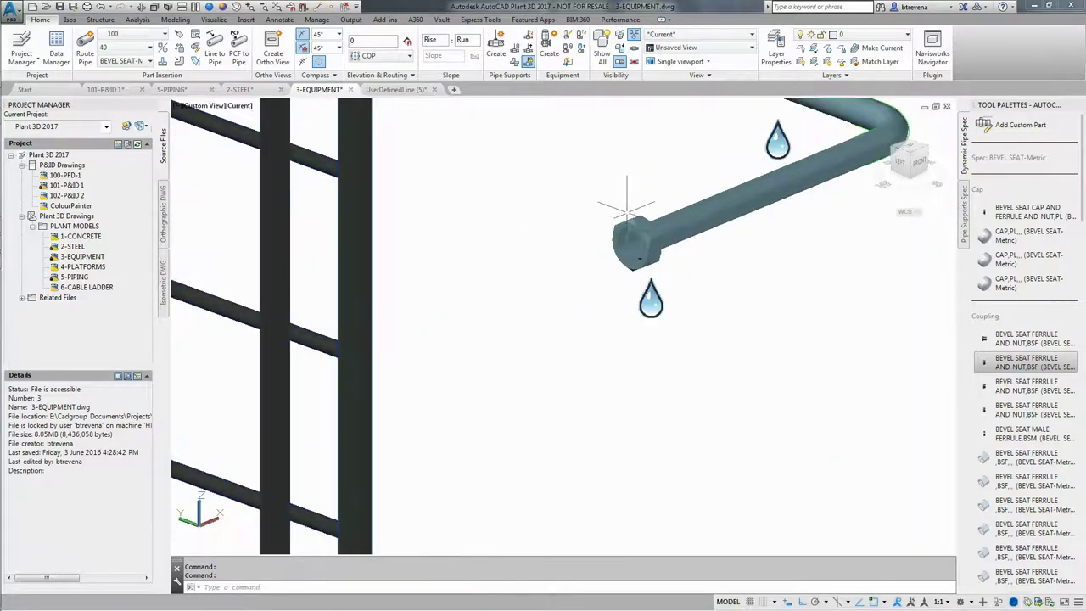
pyautogui.scroll(2, 619, 203)
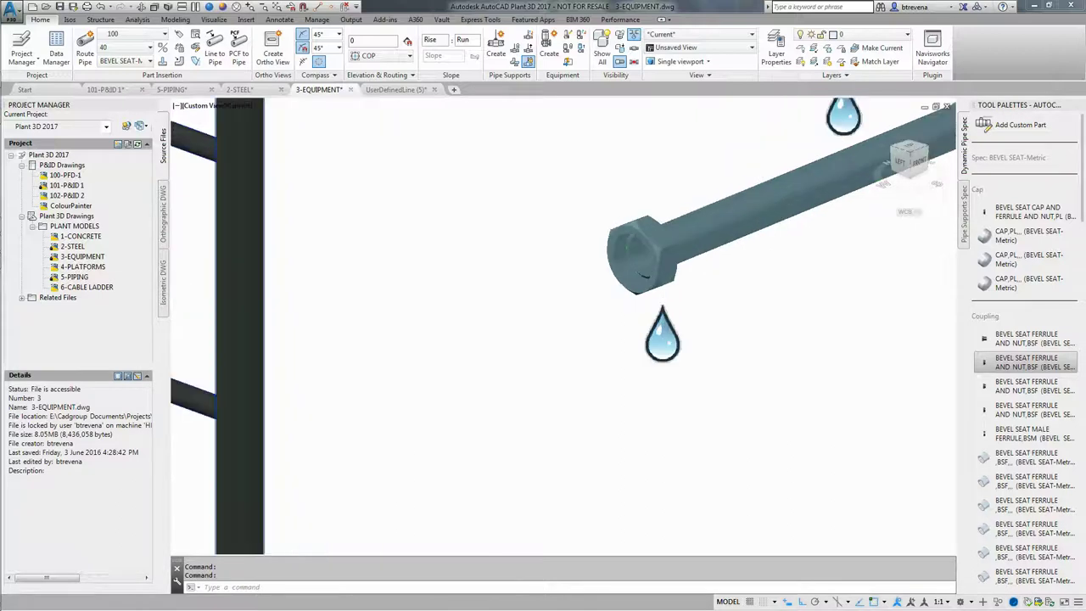
pyautogui.moveTo(610, 216); pyautogui.dragTo(584, 191, button='middle')
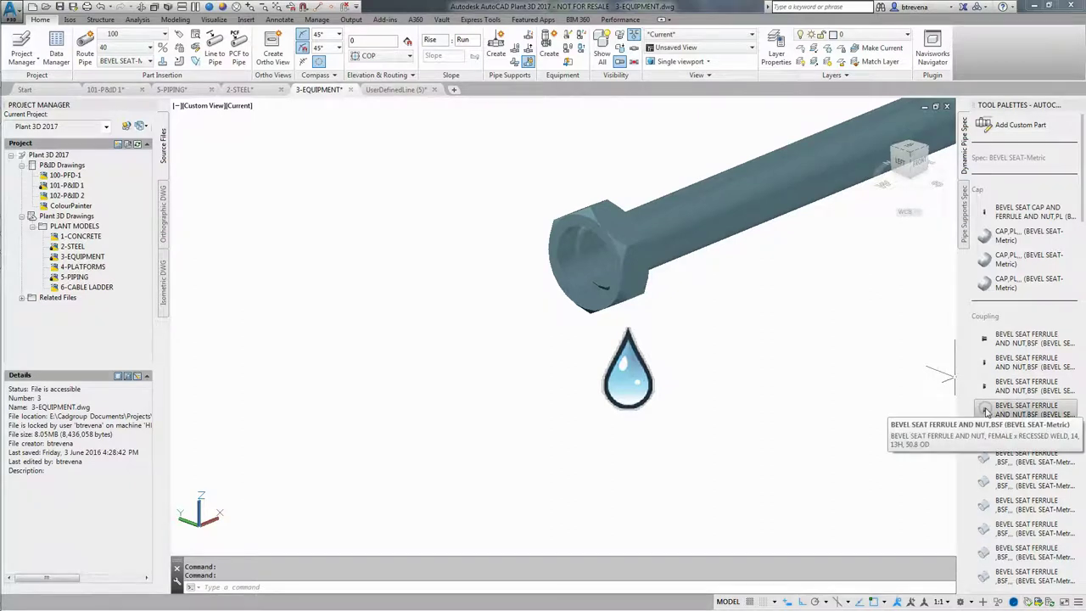
pyautogui.click(986, 410)
pyautogui.press('Escape')
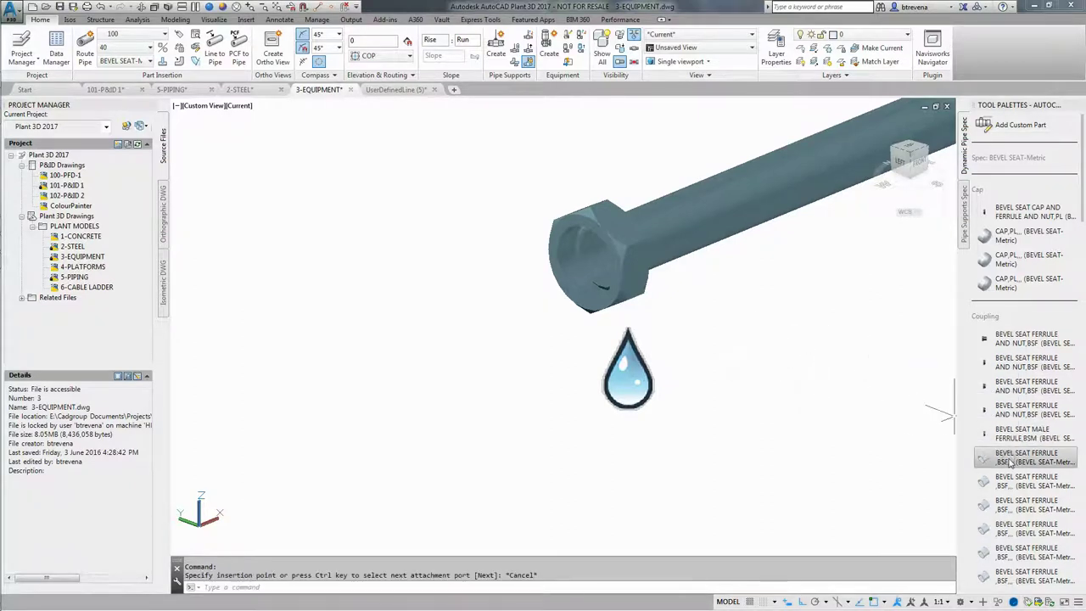
pyautogui.click(1009, 461)
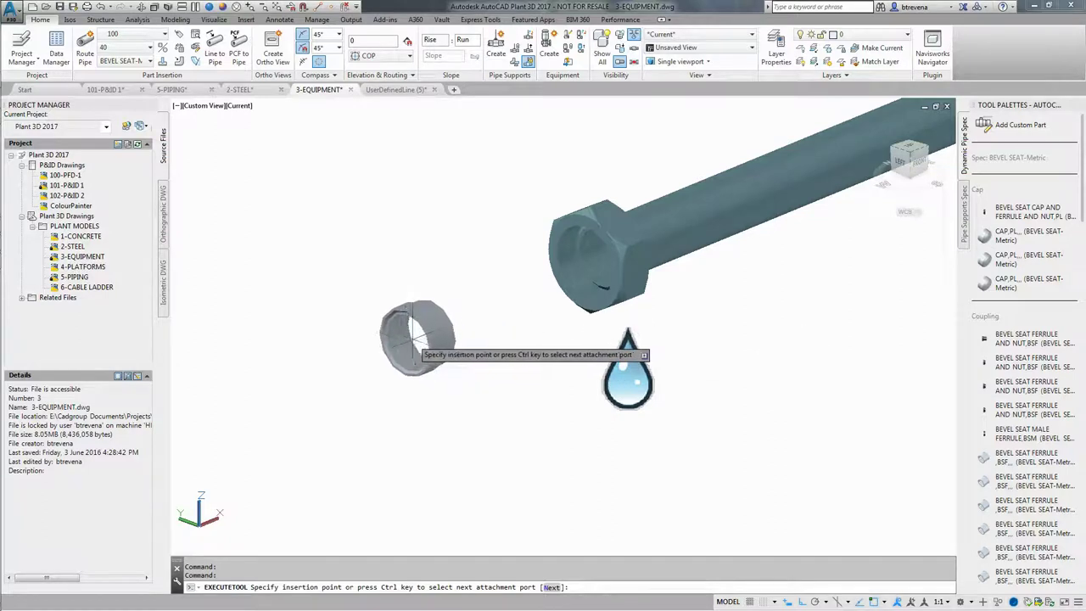
pyautogui.click(560, 278)
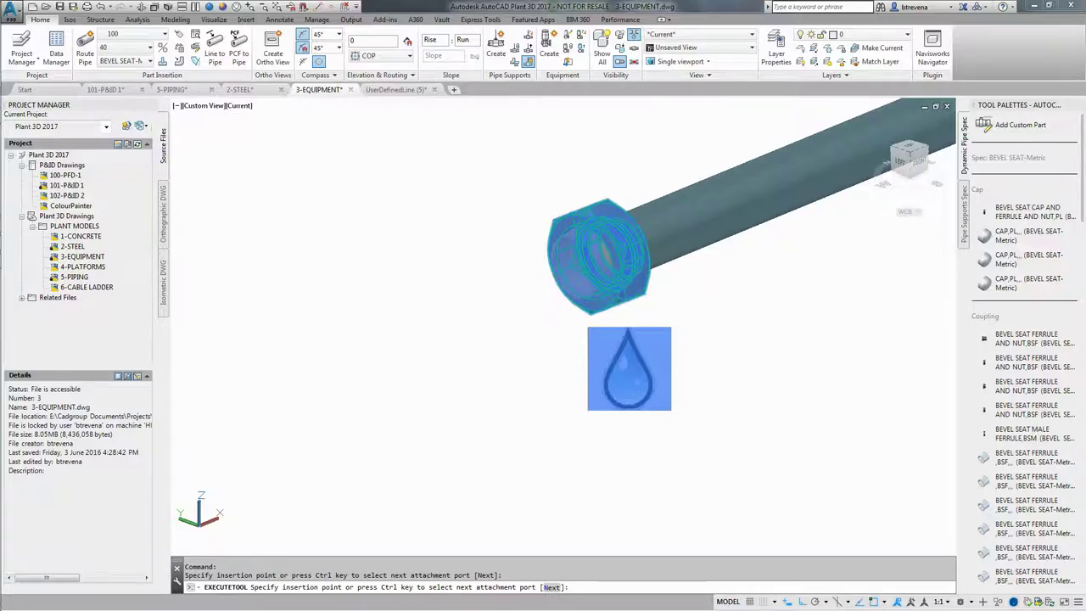
pyautogui.click(593, 255)
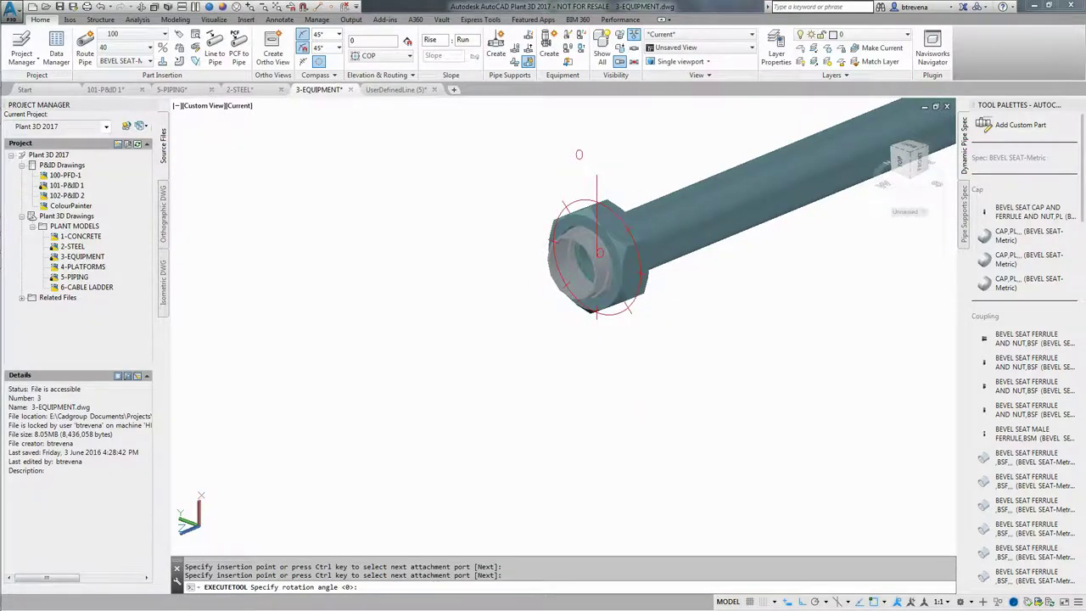
pyautogui.click(617, 378)
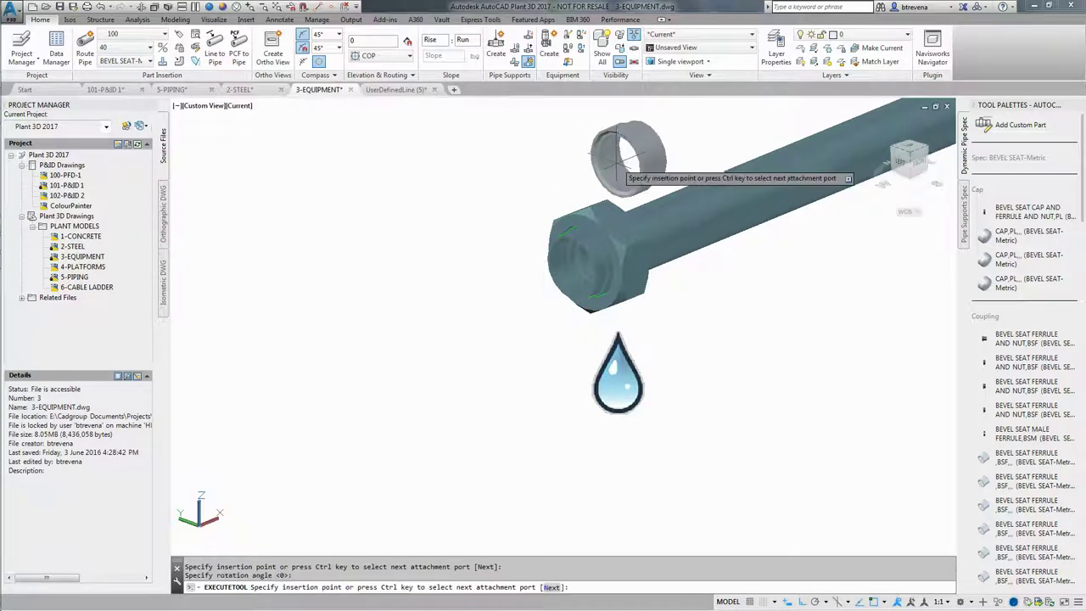
pyautogui.press('Escape')
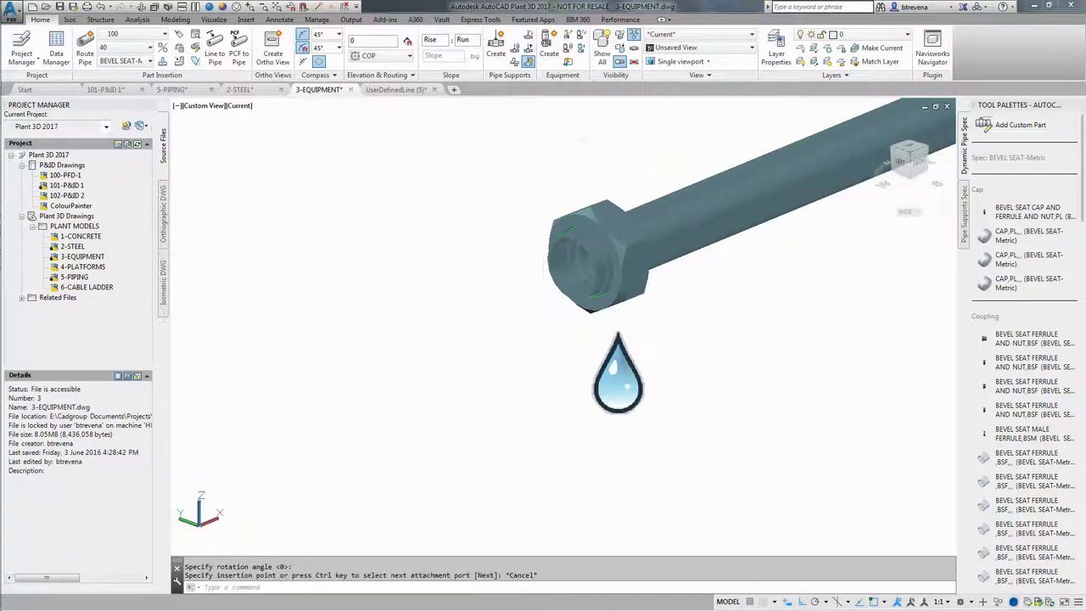
# - Route a short straight pipe leg out of the bevel seat ferrule at the open end of the nut
pyautogui.click(550, 287)
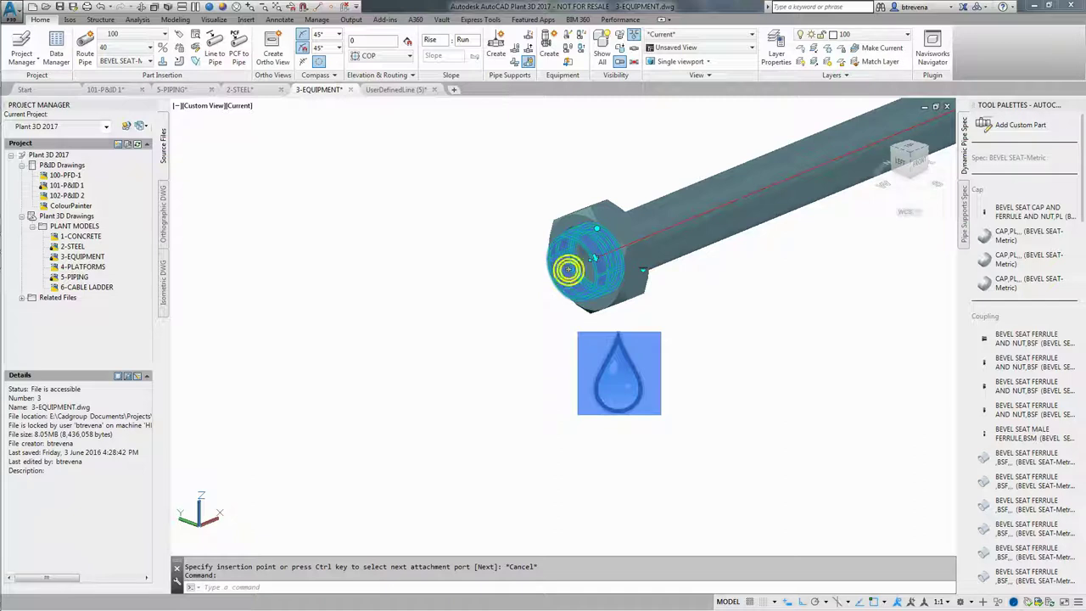
pyautogui.click(596, 258)
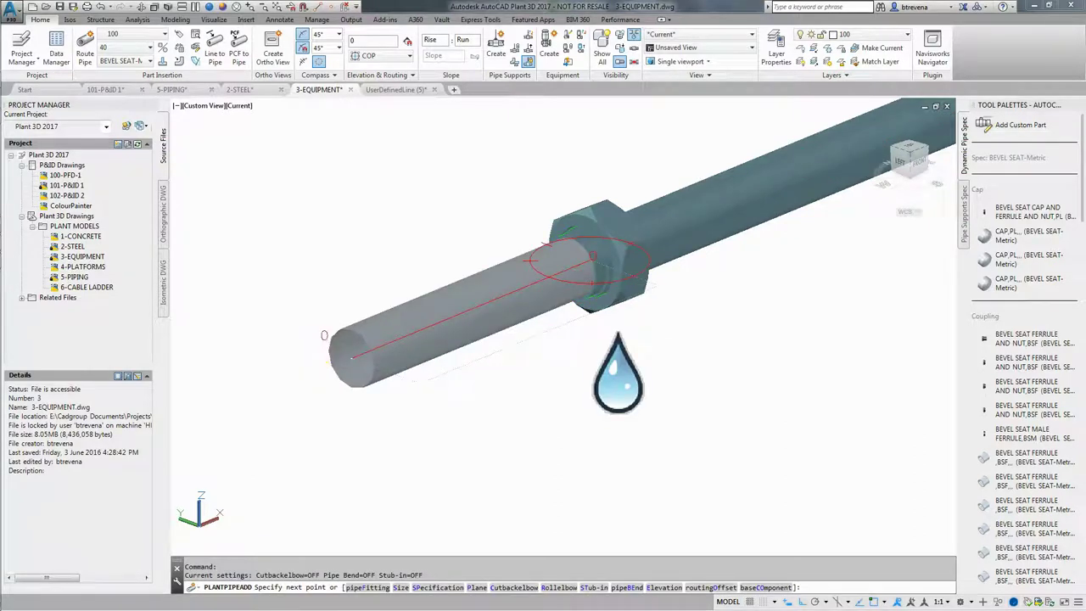
pyautogui.click(352, 356)
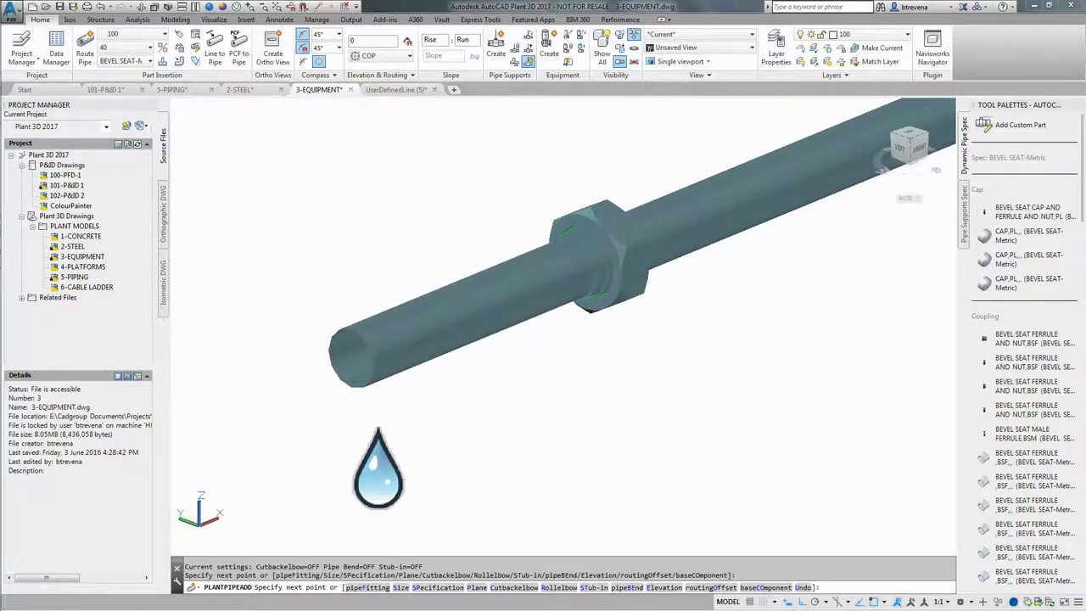
pyautogui.press('Escape')
# - Select the gasket inside the bevel seat joint and check which substitute parts are offered for it
pyautogui.click(565, 158)
pyautogui.click(642, 343)
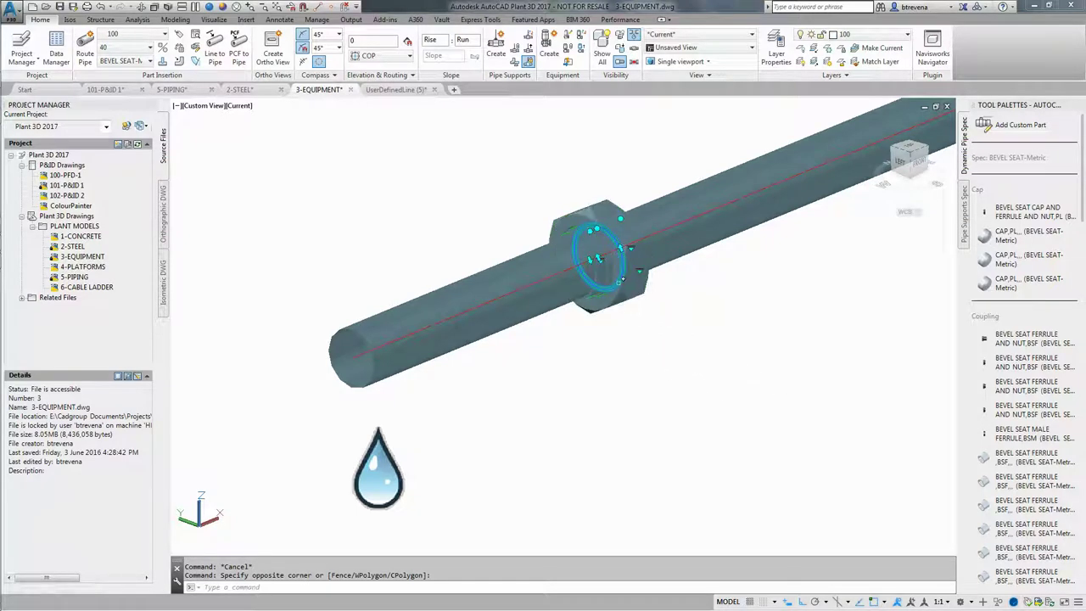
pyautogui.click(639, 270)
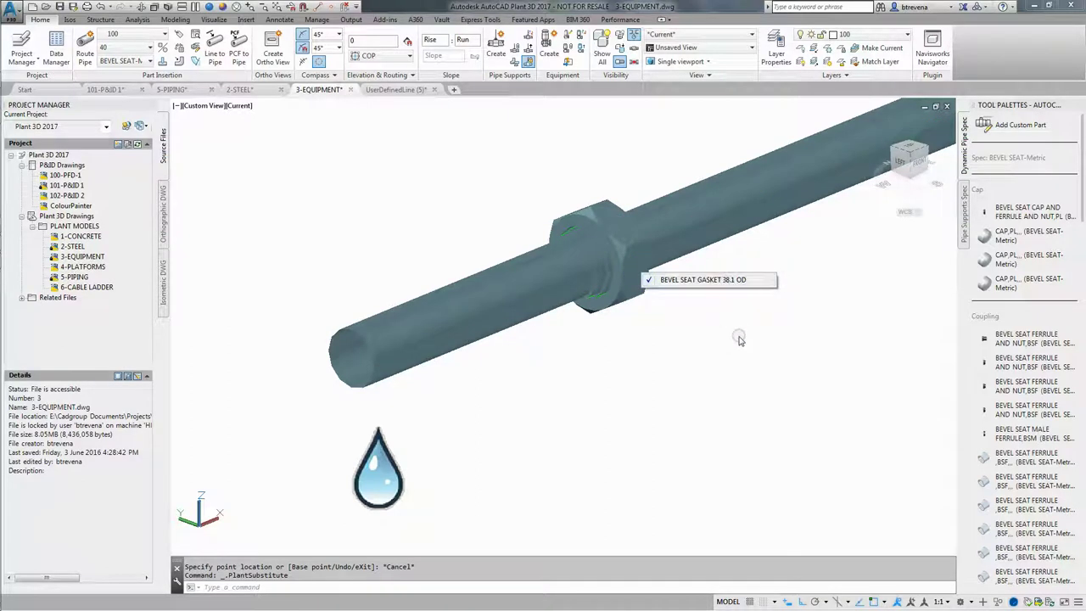
pyautogui.press('Escape')
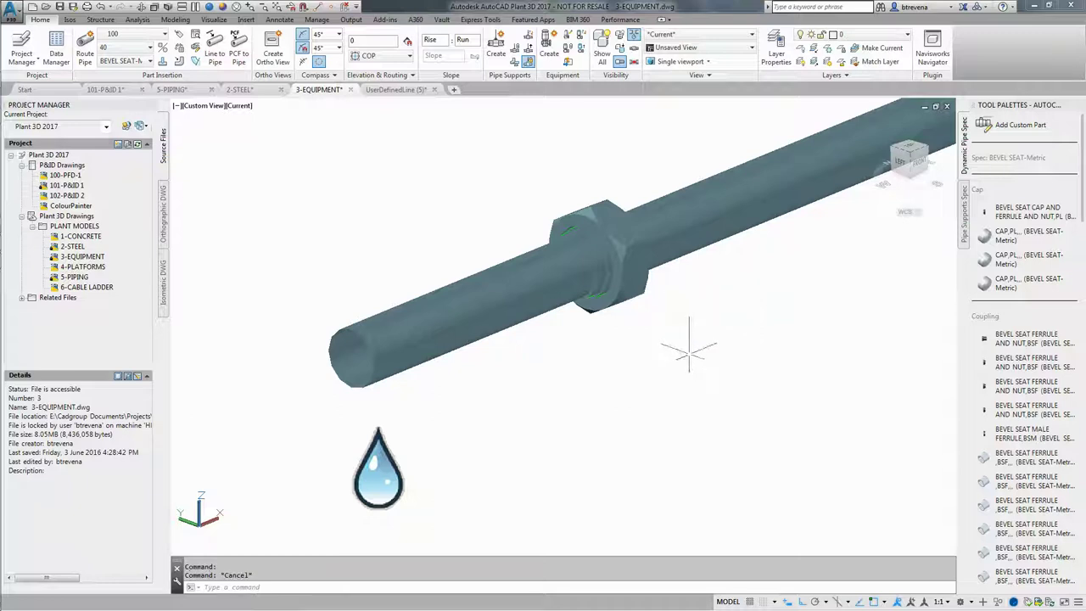
# - Insert a BEVEL SEAT CROSS,BSF in the empty area beside the pipe run with a rotation angle of 0
pyautogui.scroll(-2, 692, 356)
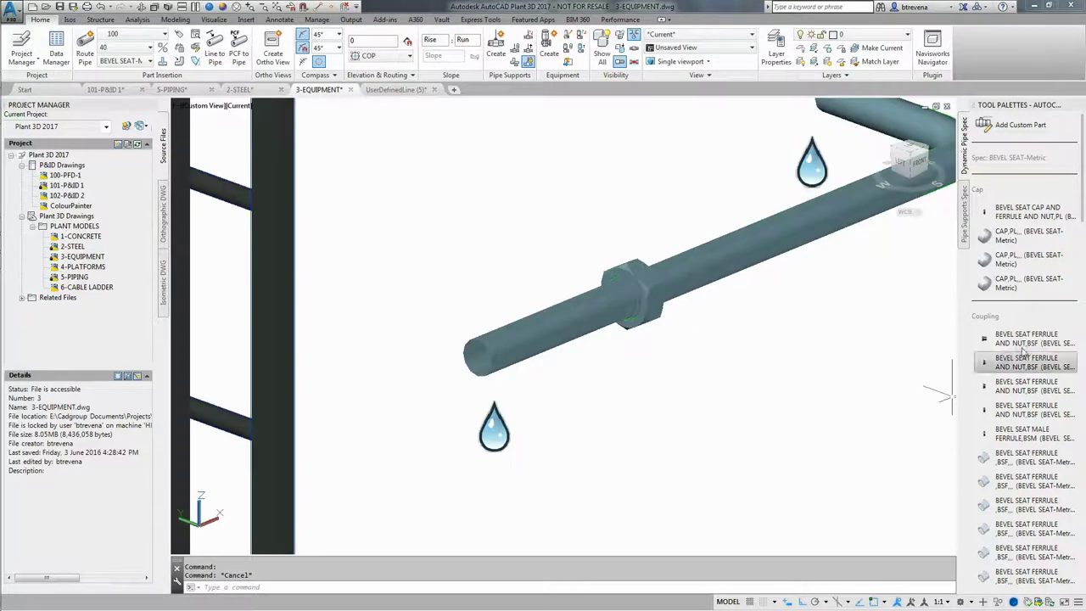
pyautogui.moveTo(1082, 218); pyautogui.dragTo(1083, 335)
pyautogui.click(997, 270)
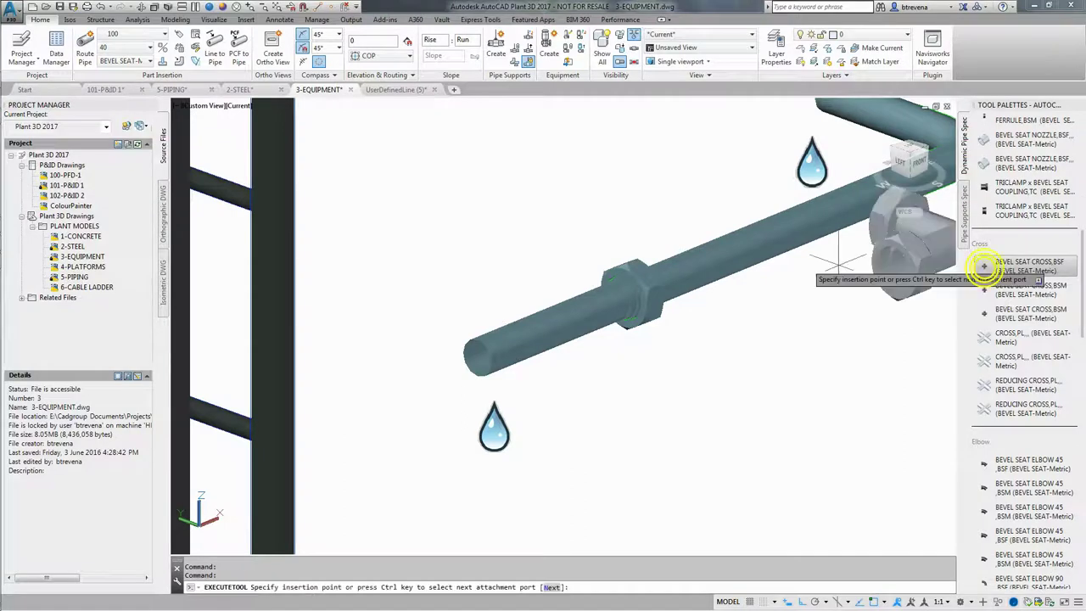
pyautogui.click(443, 222)
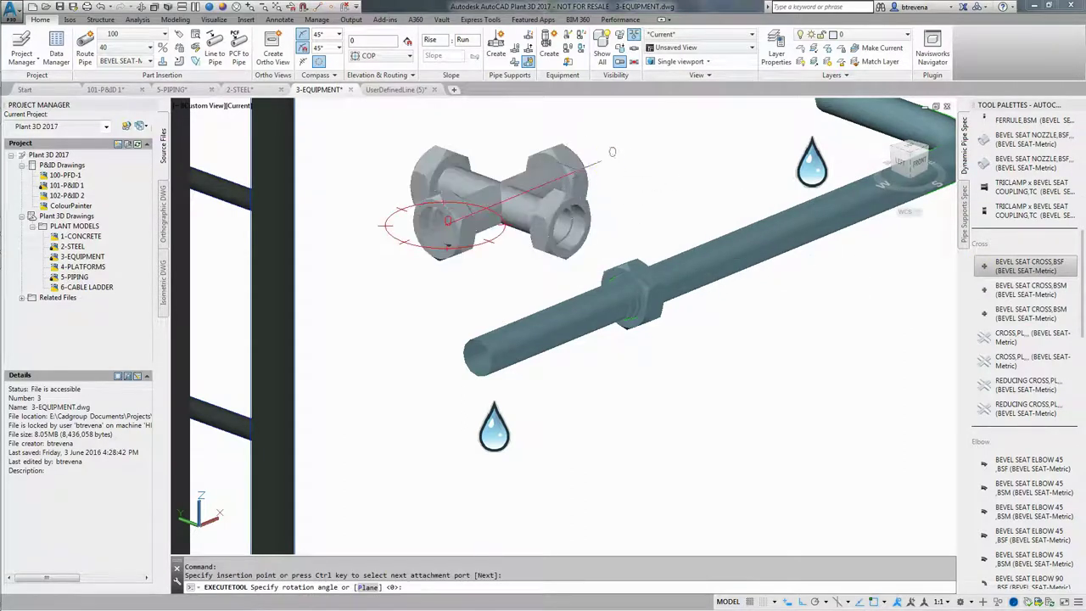
pyautogui.click(592, 158)
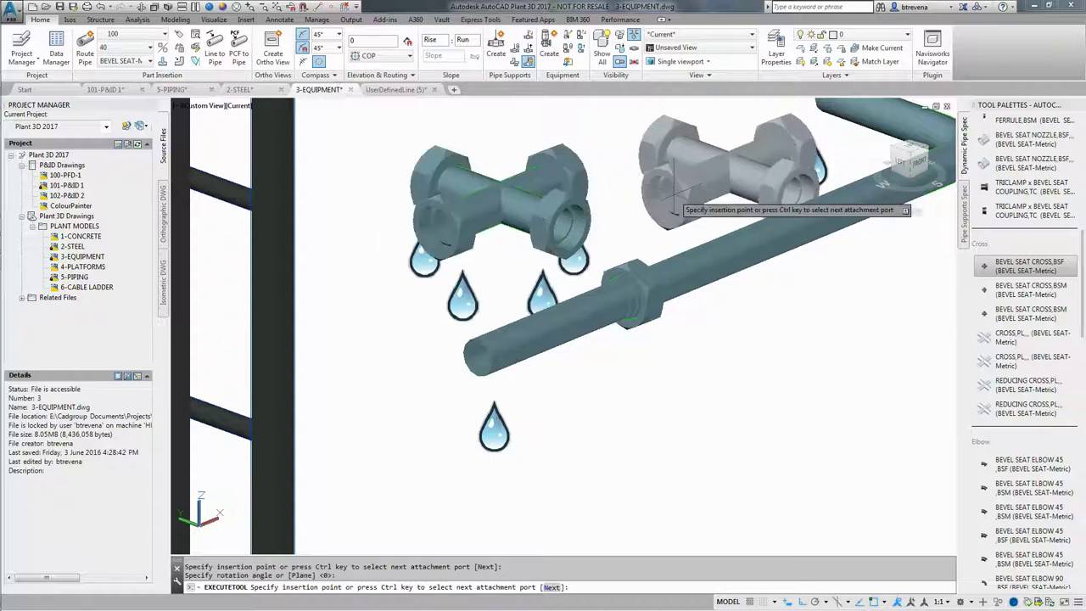
pyautogui.press('Escape')
# - Insert a BEVEL SEAT ELBOW 45,BSM in the empty area below the pipe run
pyautogui.click(984, 490)
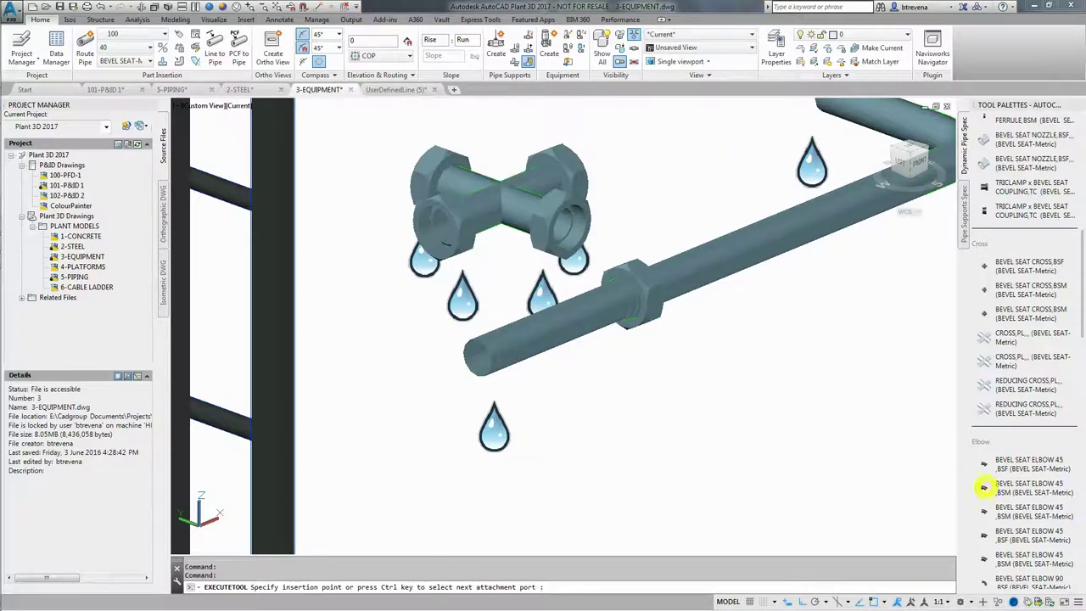
pyautogui.click(687, 405)
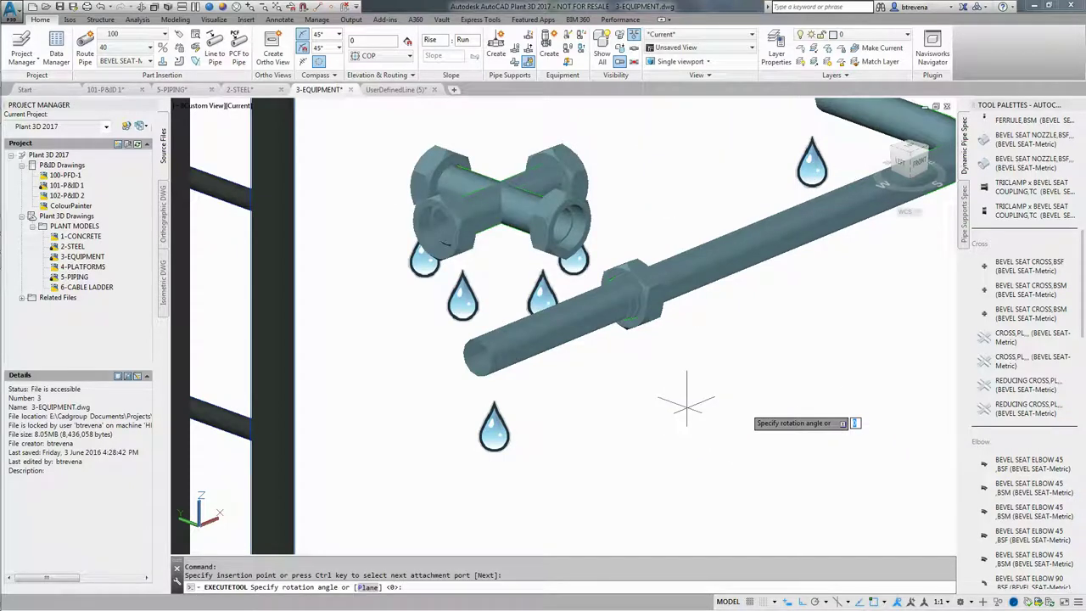